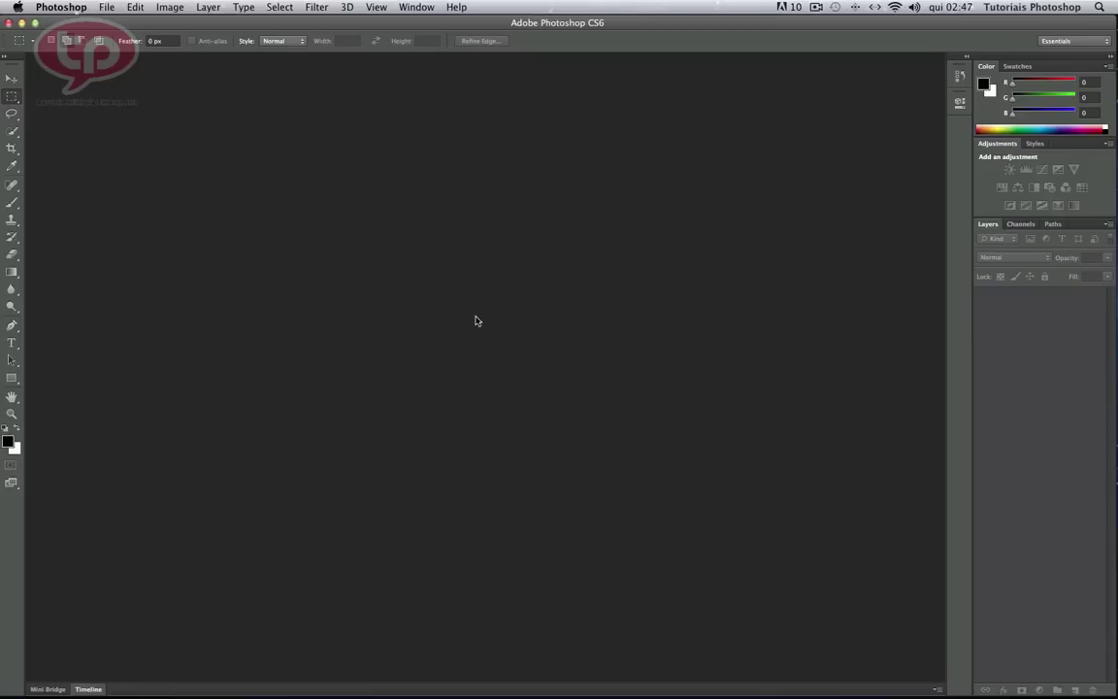
# - Bring up the Open dialog several ways and cancel it each time without opening a file
pyautogui.doubleClick(479, 309)
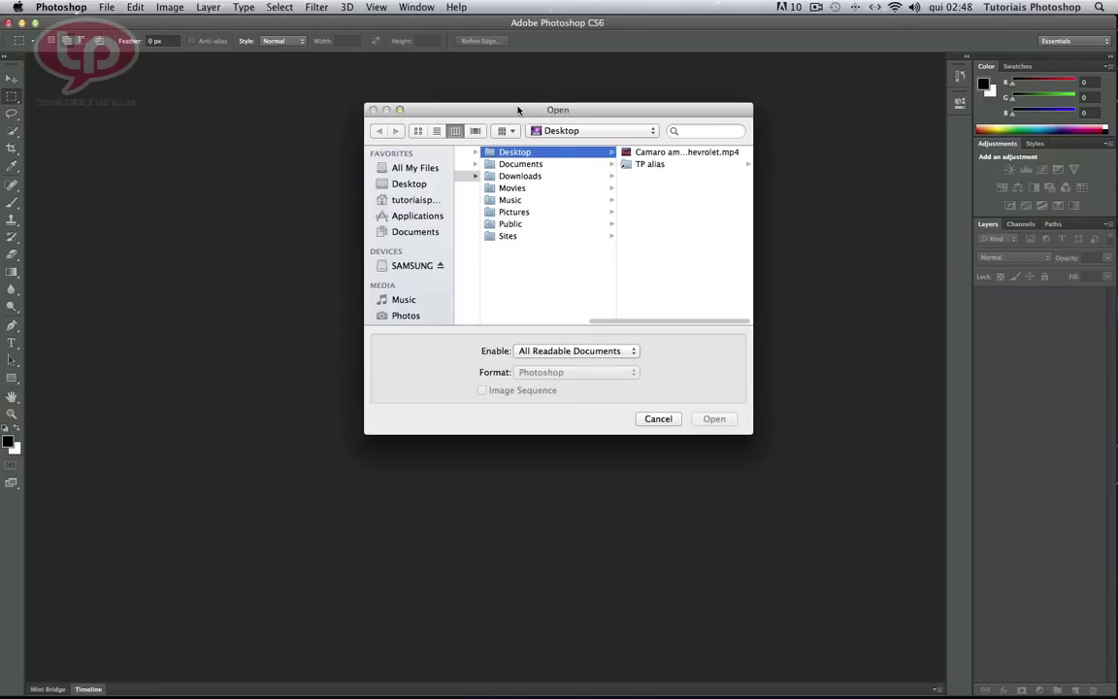
pyautogui.moveTo(519, 110); pyautogui.dragTo(476, 189)
pyautogui.click(614, 499)
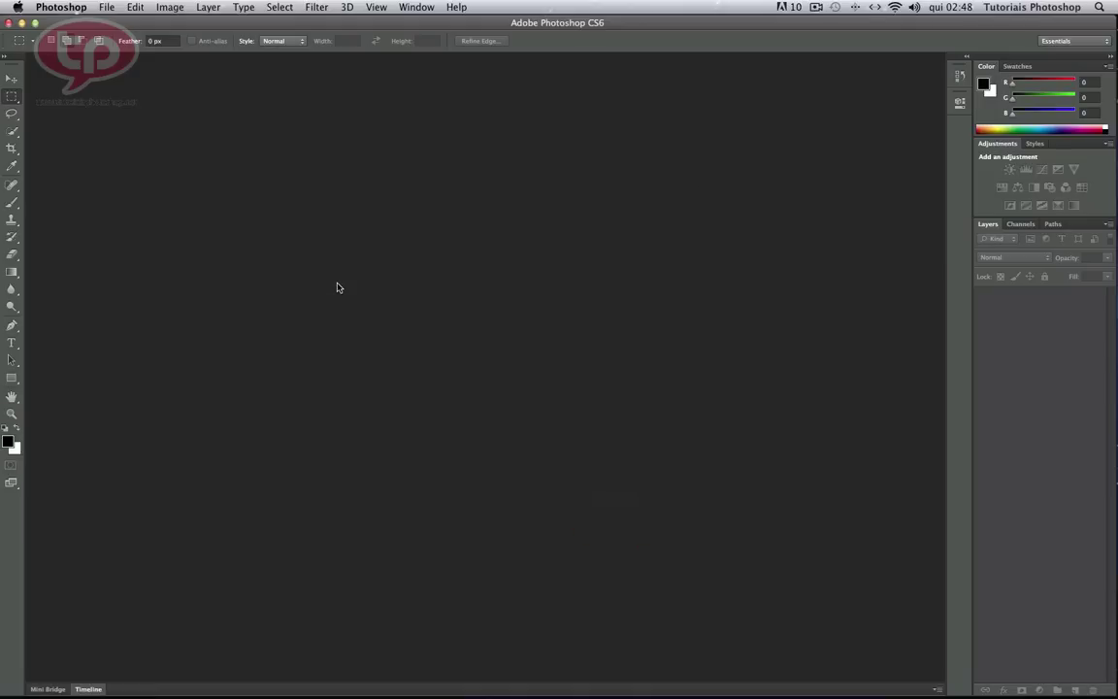
pyautogui.press('super+o')
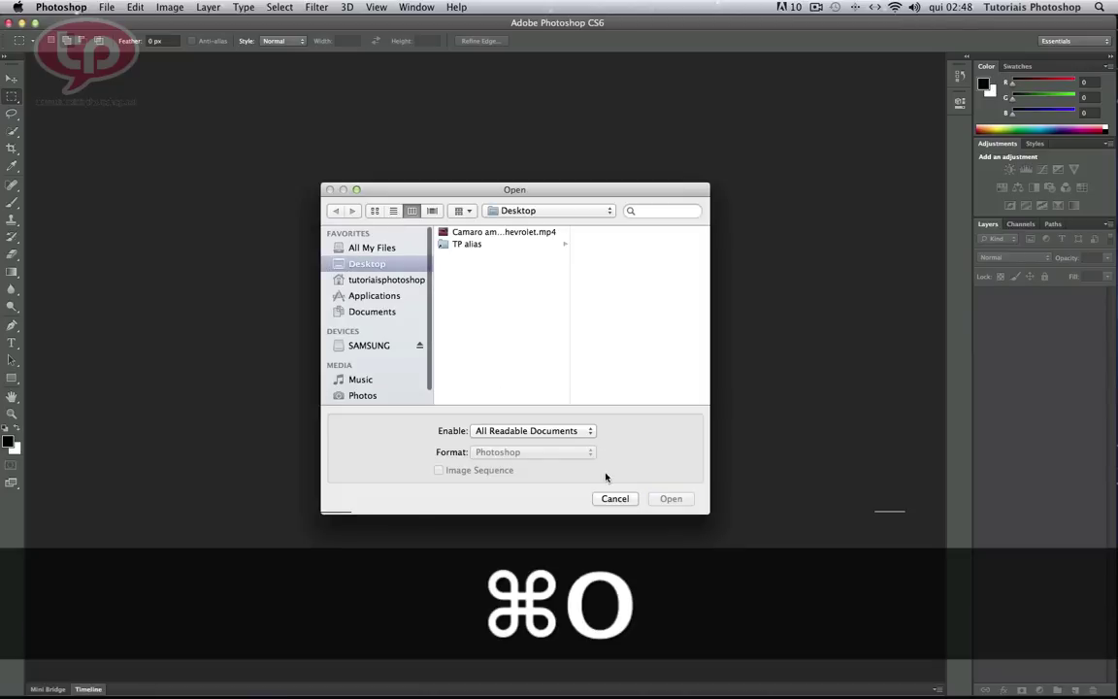
pyautogui.click(602, 499)
pyautogui.click(104, 7)
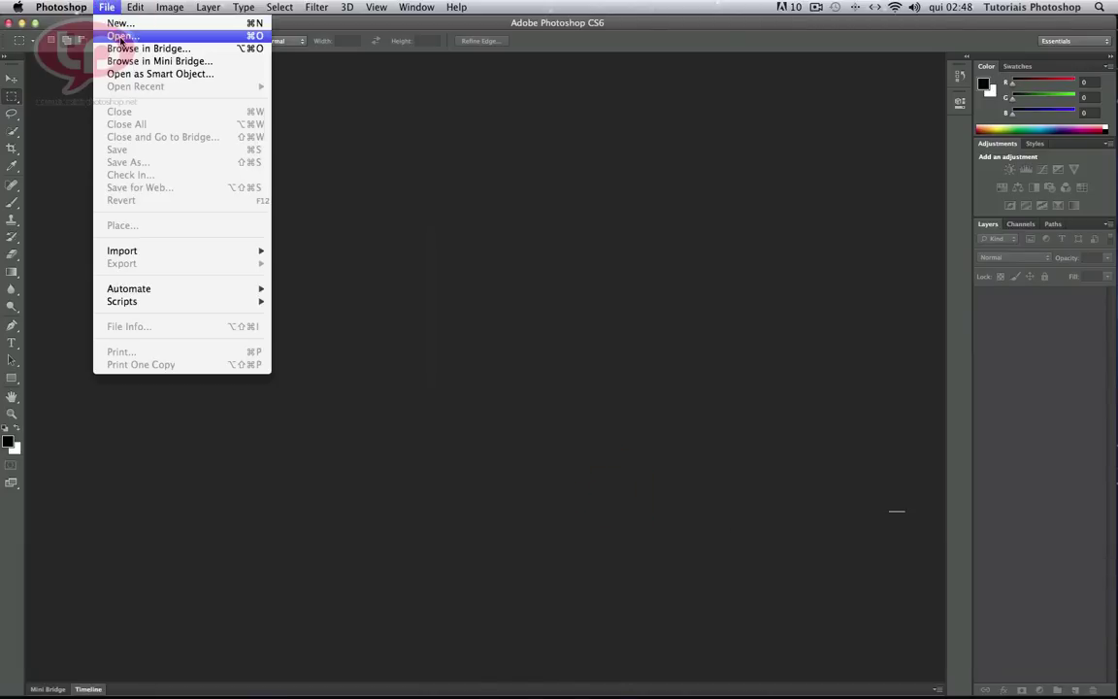
pyautogui.click(120, 36)
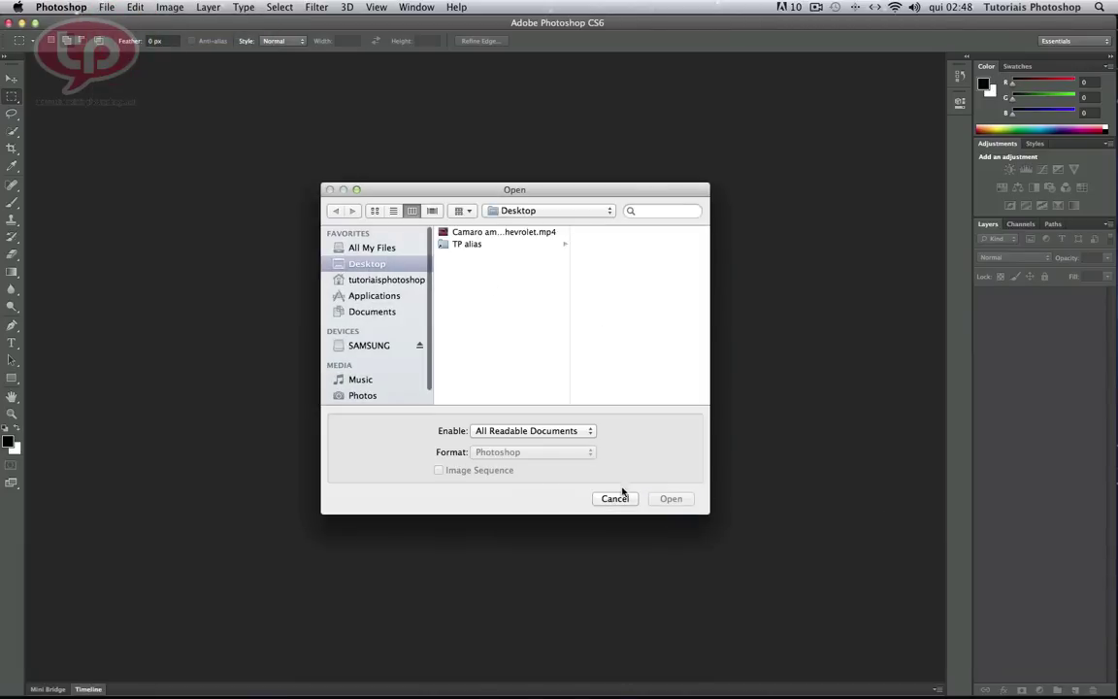
pyautogui.click(609, 499)
pyautogui.doubleClick(448, 275)
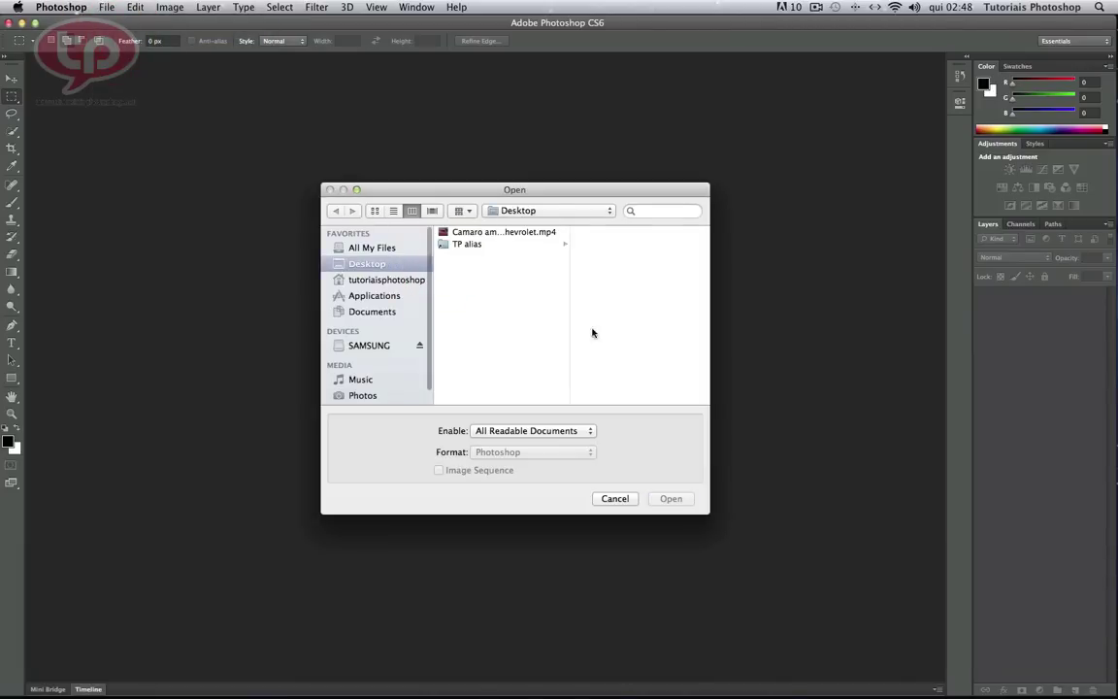
pyautogui.click(615, 499)
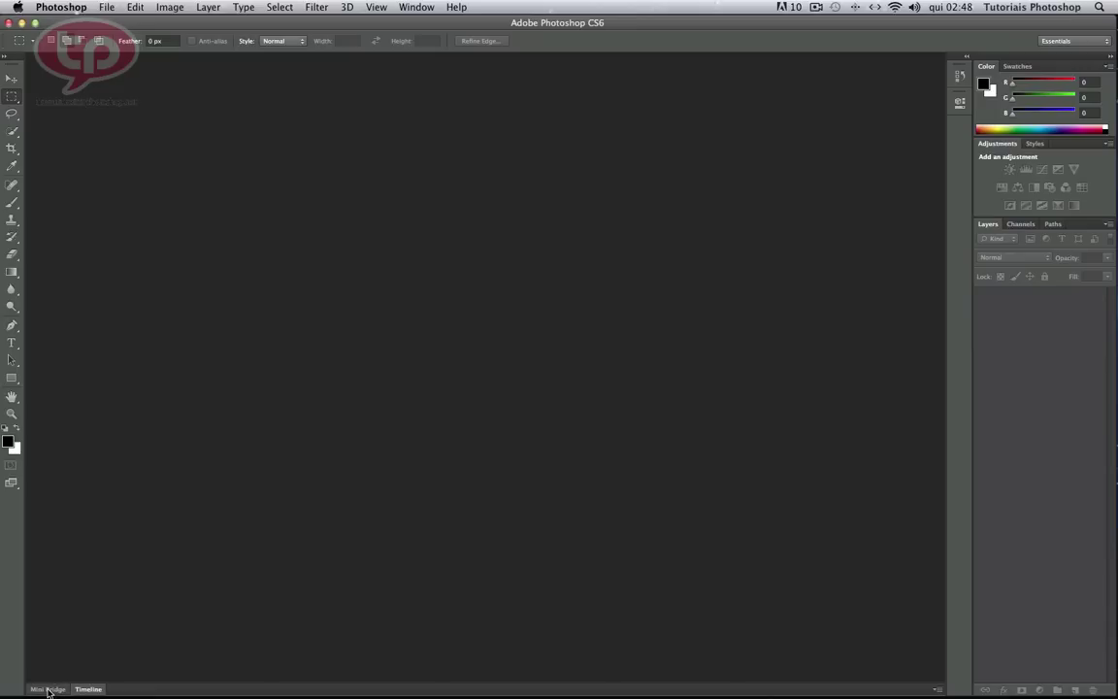
# - Expand Mini Bridge, browse its folders, then switch the lower panel to the Timeline
pyautogui.click(47, 690)
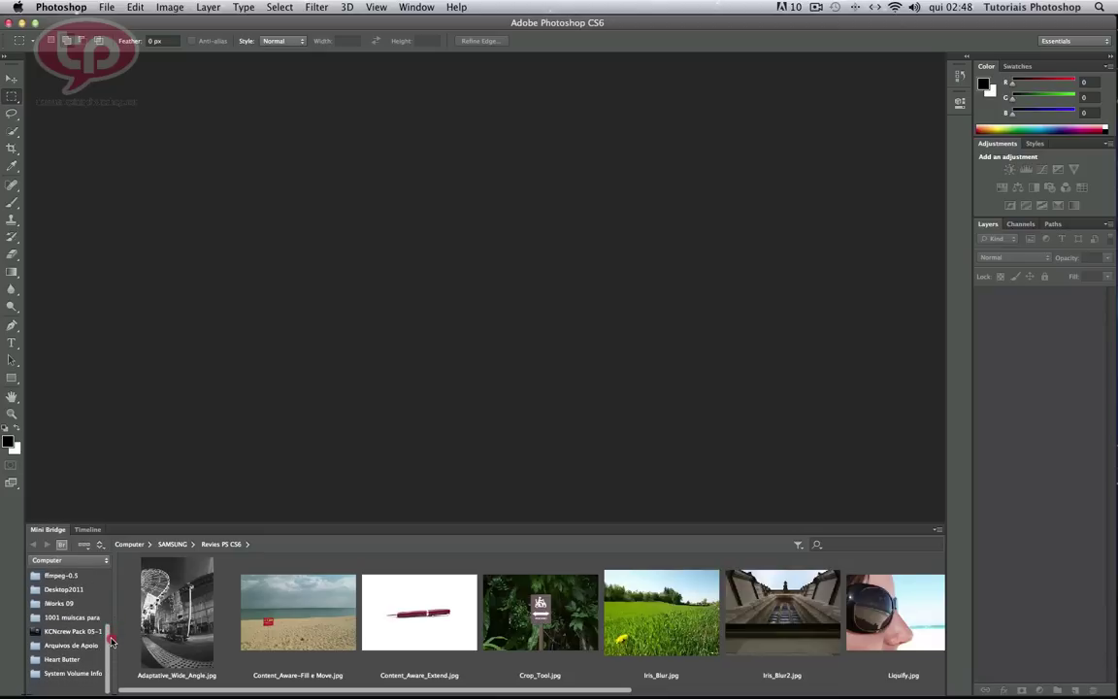
pyautogui.moveTo(106, 580); pyautogui.dragTo(110, 580)
pyautogui.click(109, 577)
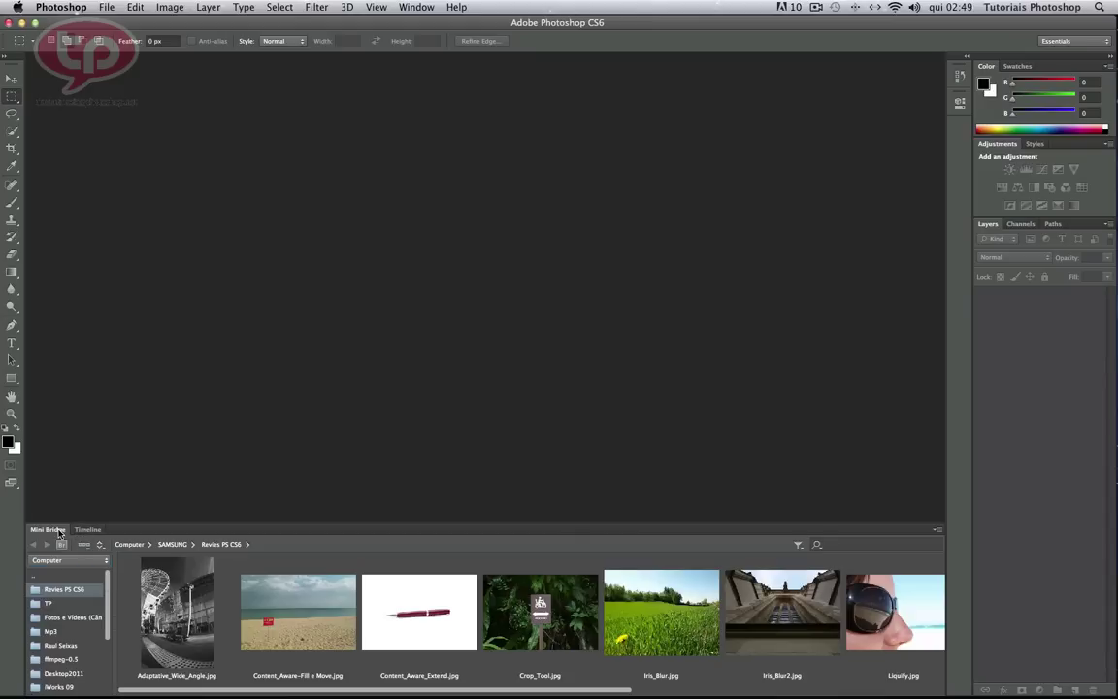
pyautogui.click(86, 530)
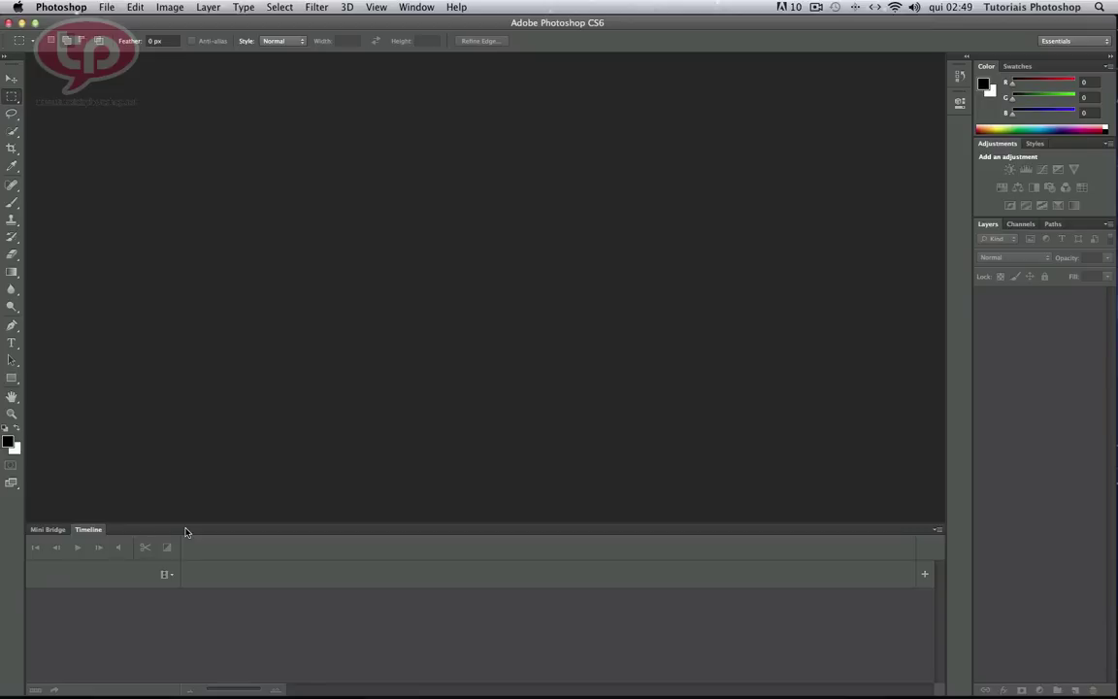
# - Use the track's Add Media option to insert the Camaro mp4 from the Desktop
pyautogui.click(165, 573)
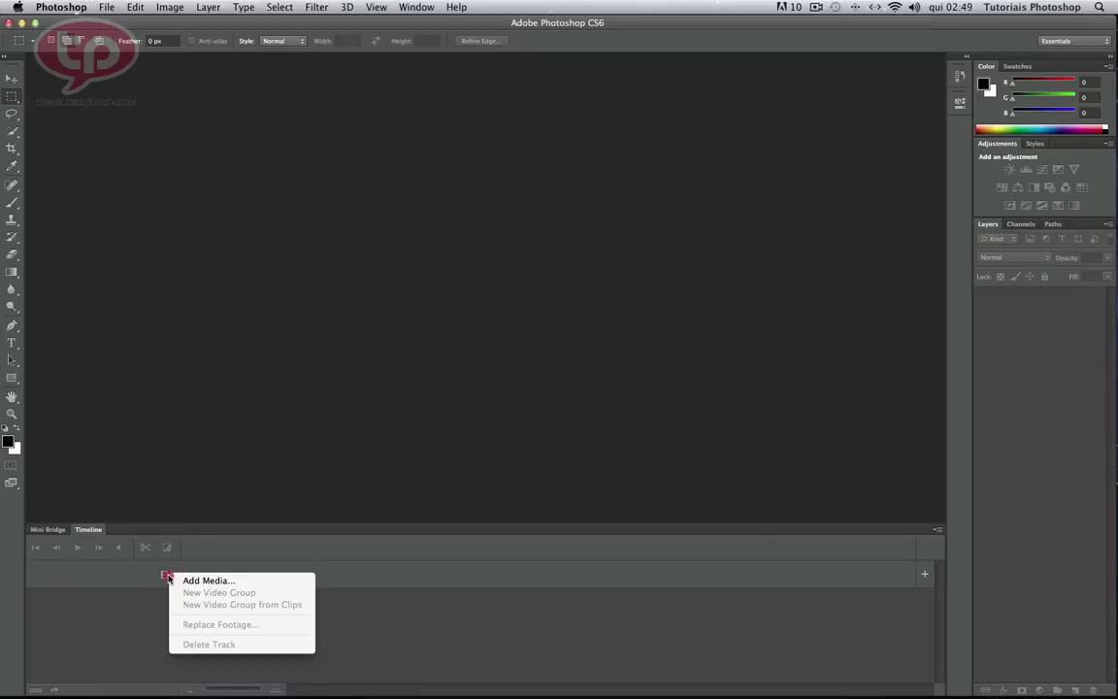
pyautogui.click(166, 577)
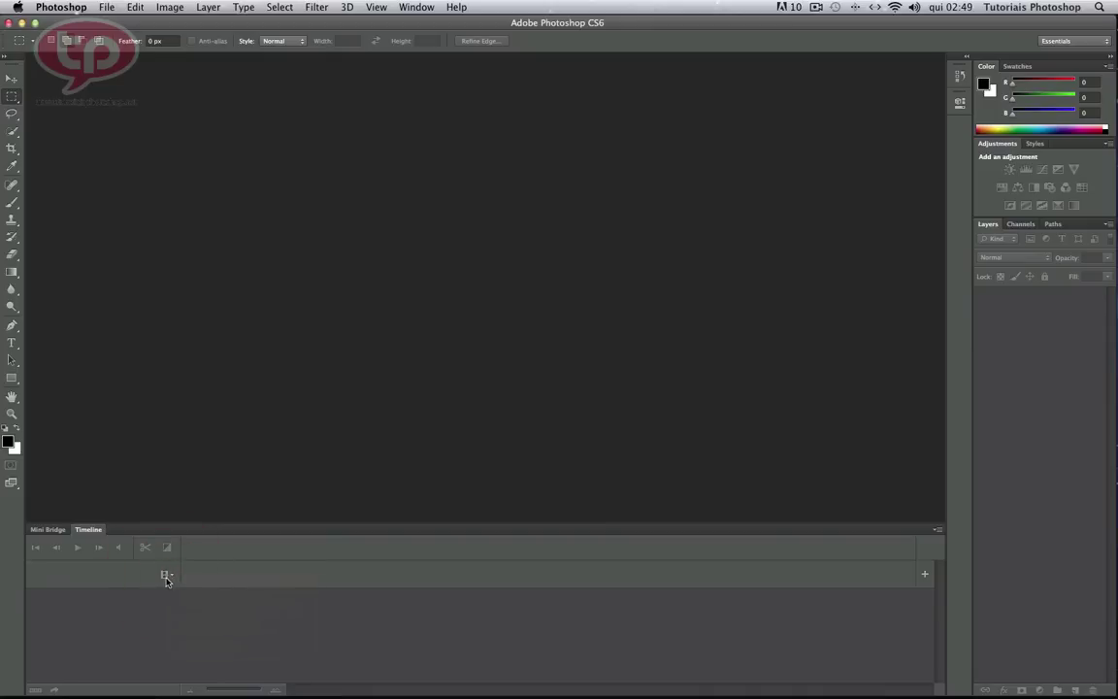
pyautogui.click(166, 577)
pyautogui.click(219, 578)
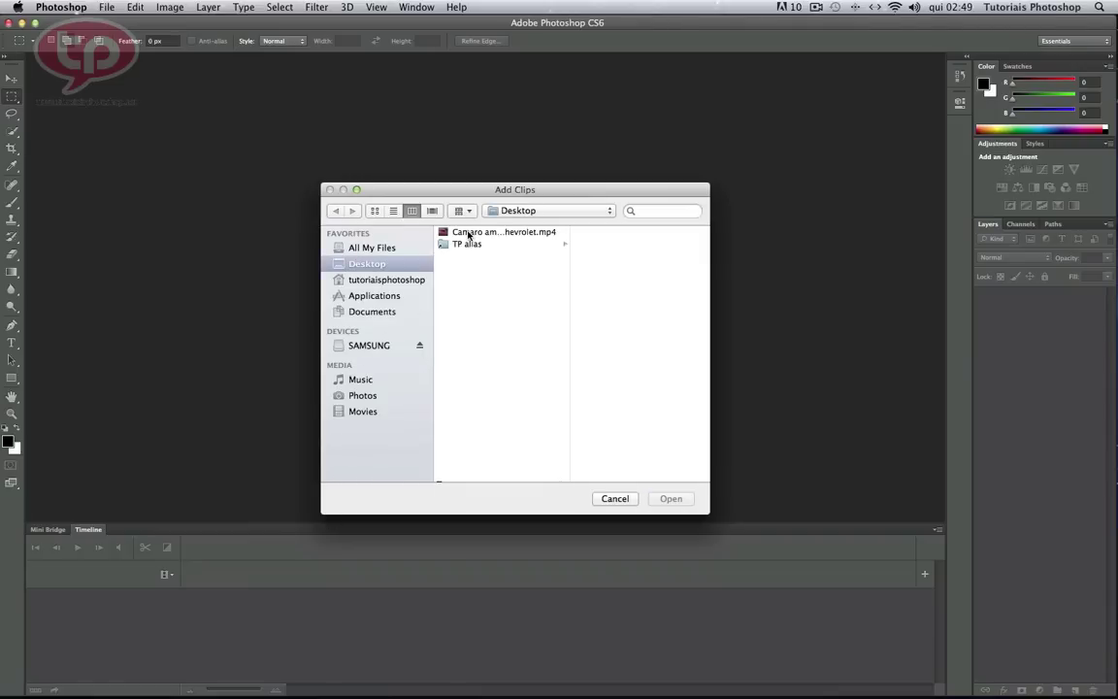
pyautogui.click(468, 233)
pyautogui.doubleClick(467, 234)
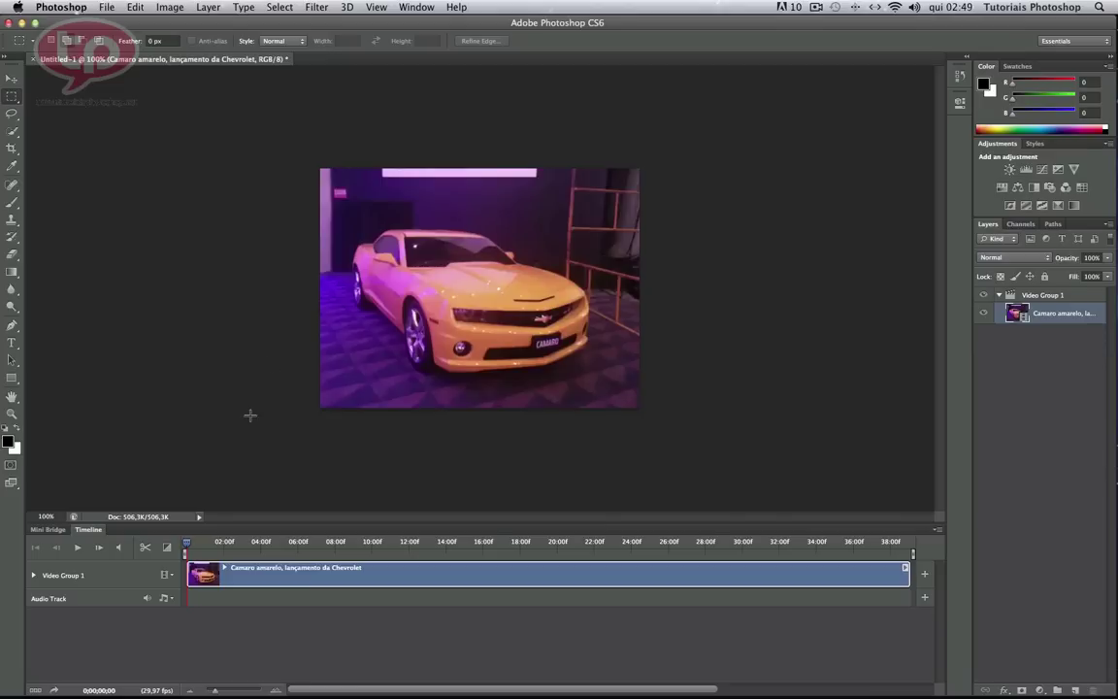
# - Play the Camaro clip briefly, mute audio playback, and replay it until 0;00;03;29
pyautogui.click(78, 547)
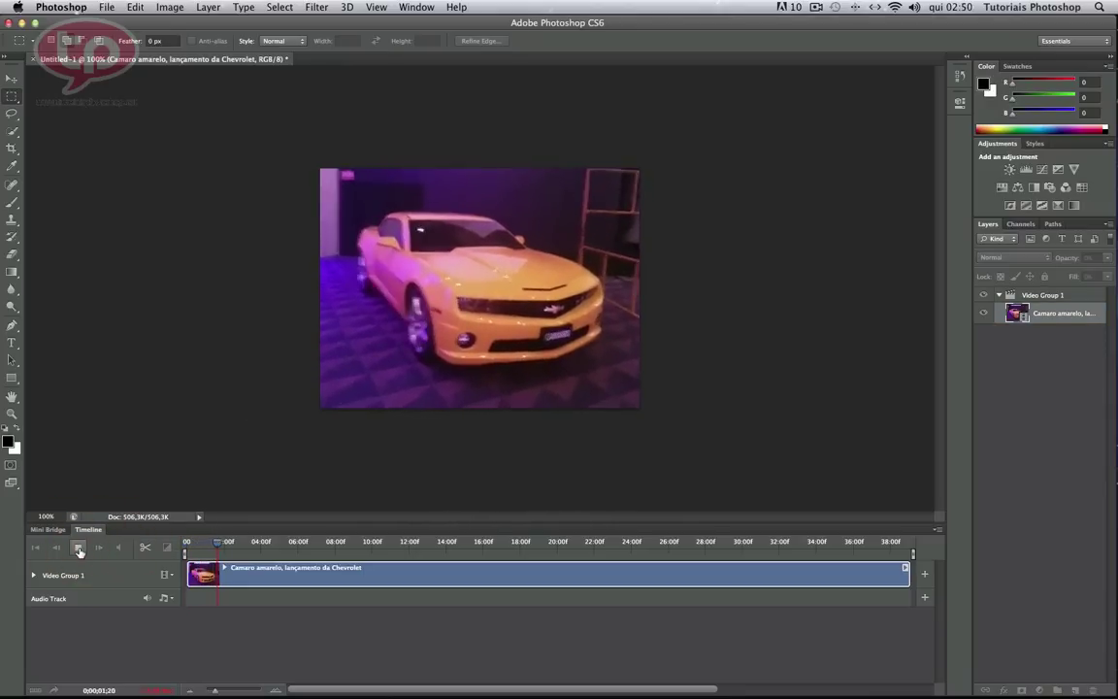
pyautogui.click(78, 547)
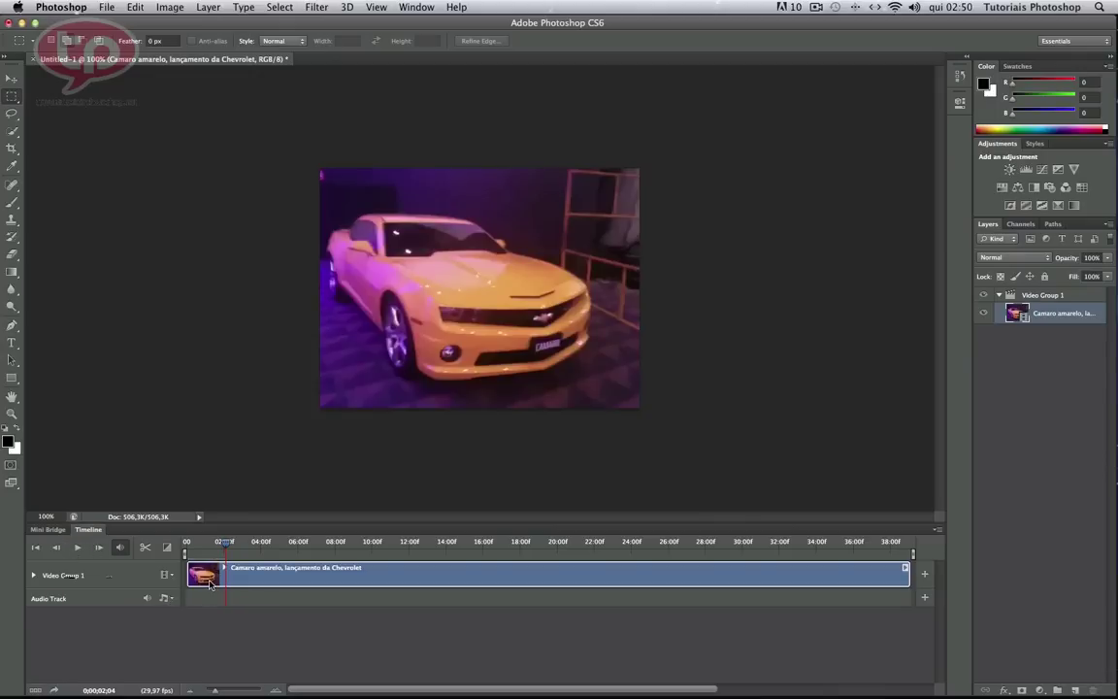
pyautogui.click(79, 550)
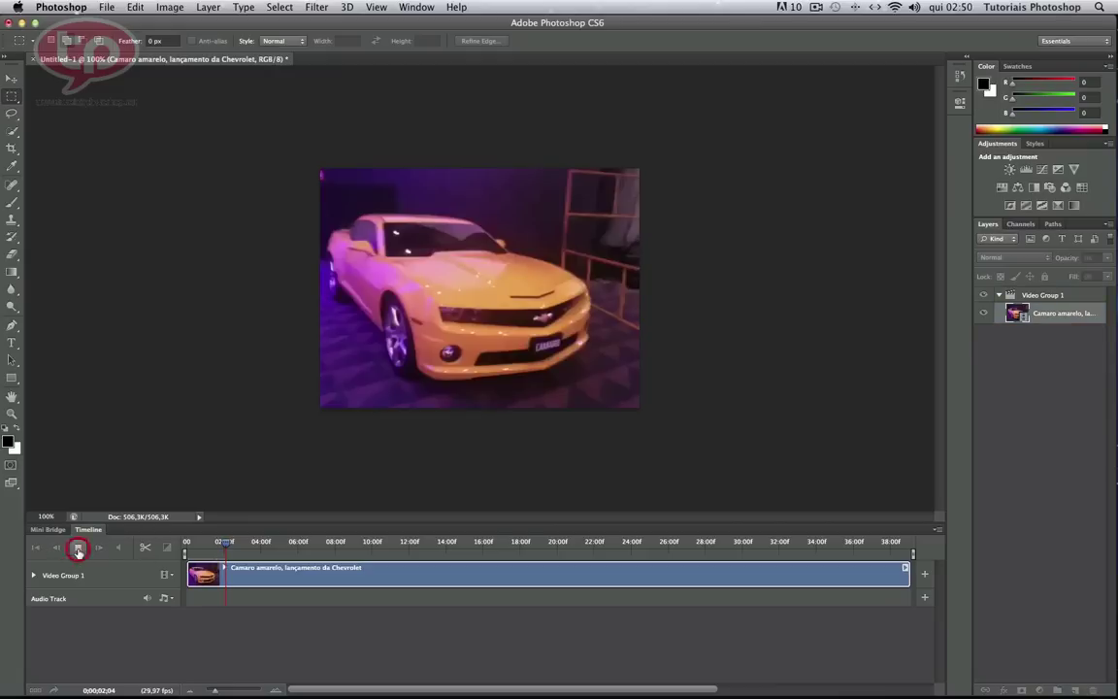
pyautogui.click(79, 550)
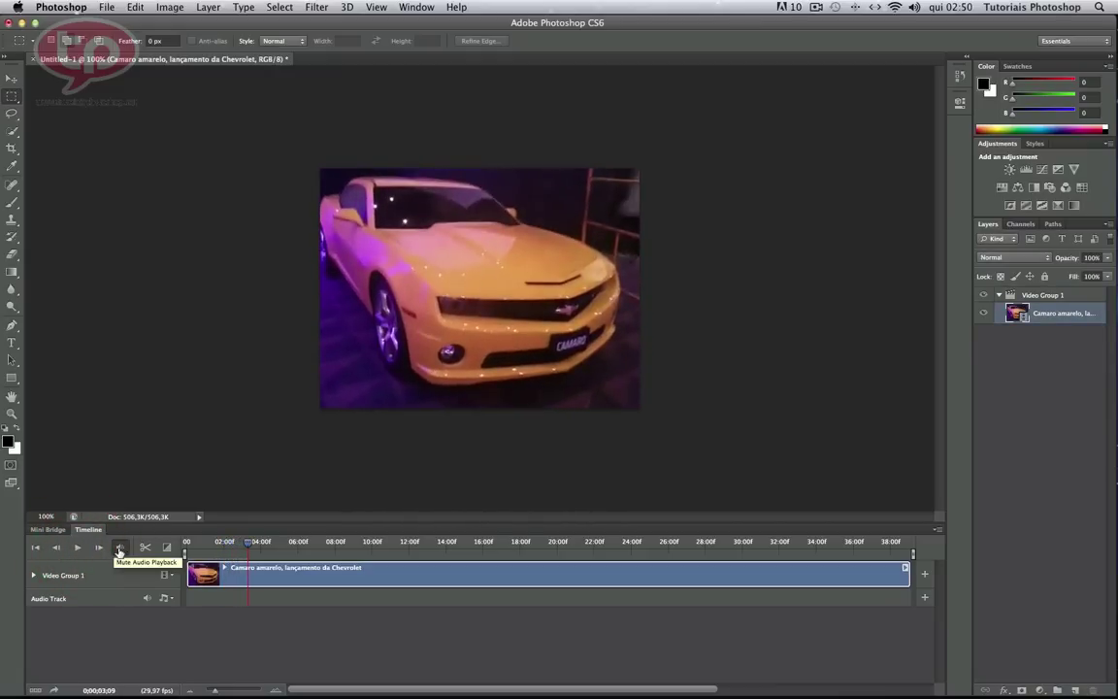
pyautogui.click(119, 548)
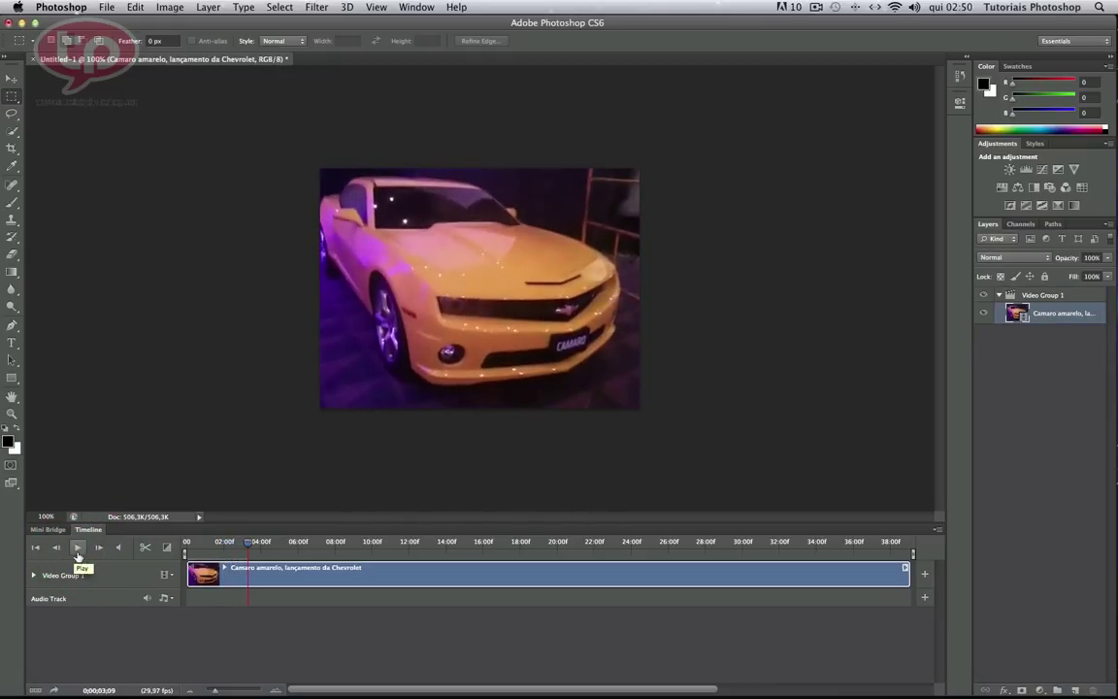
pyautogui.click(79, 550)
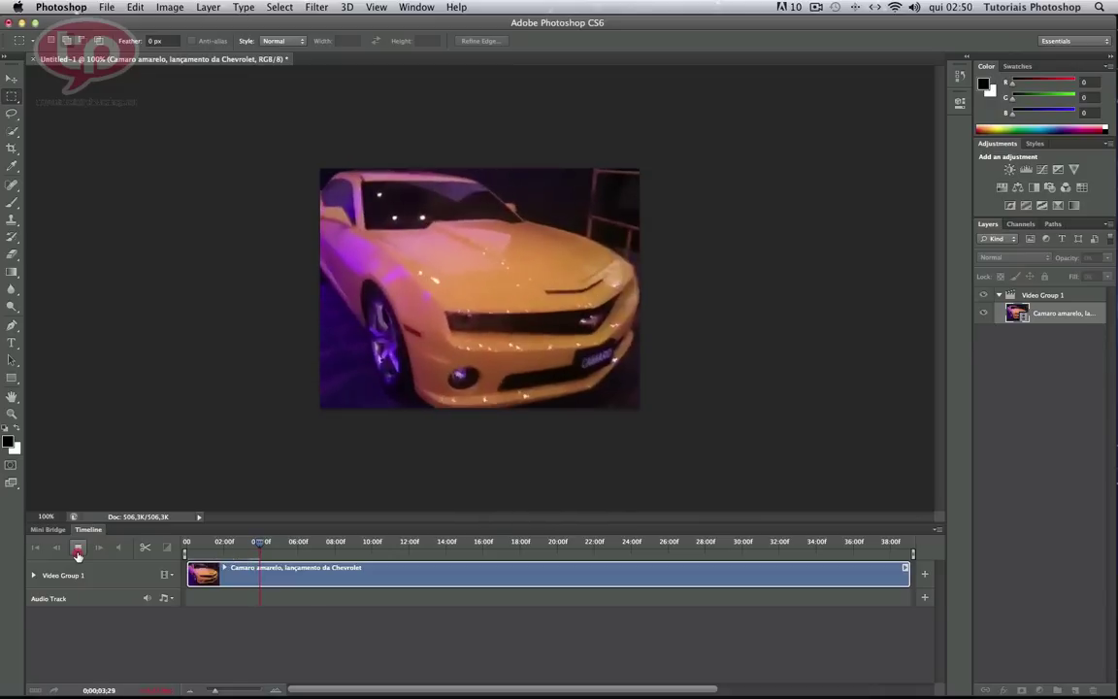
pyautogui.press('space')
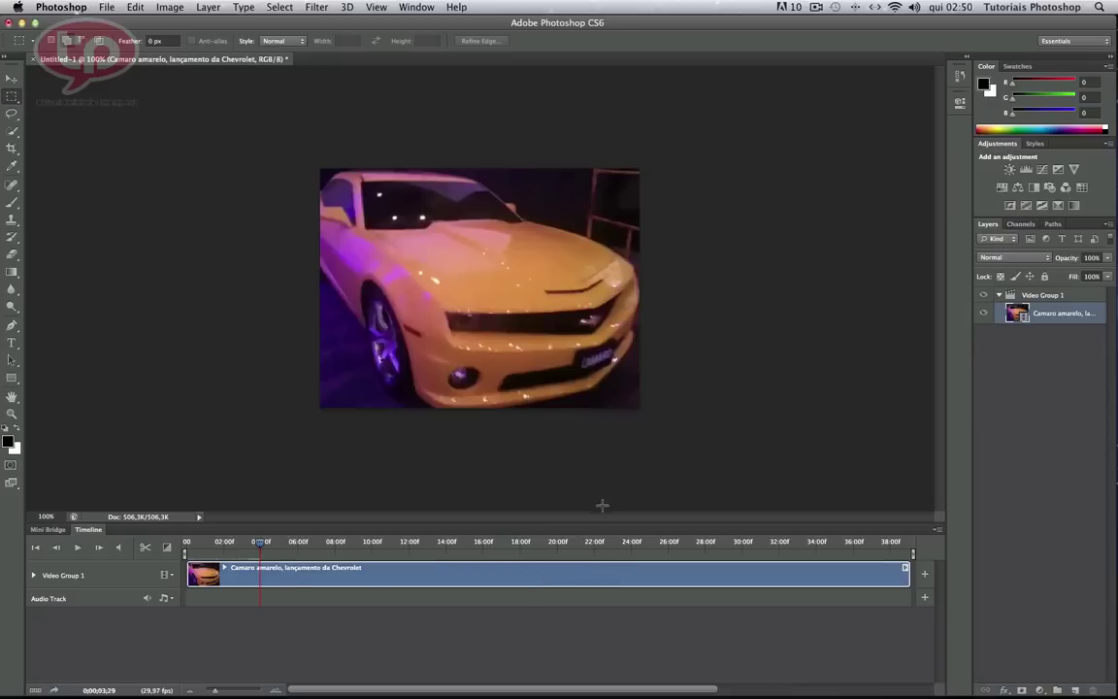
# - Check Mute Audio in the Camaro clip's Audio properties
pyautogui.click(906, 570)
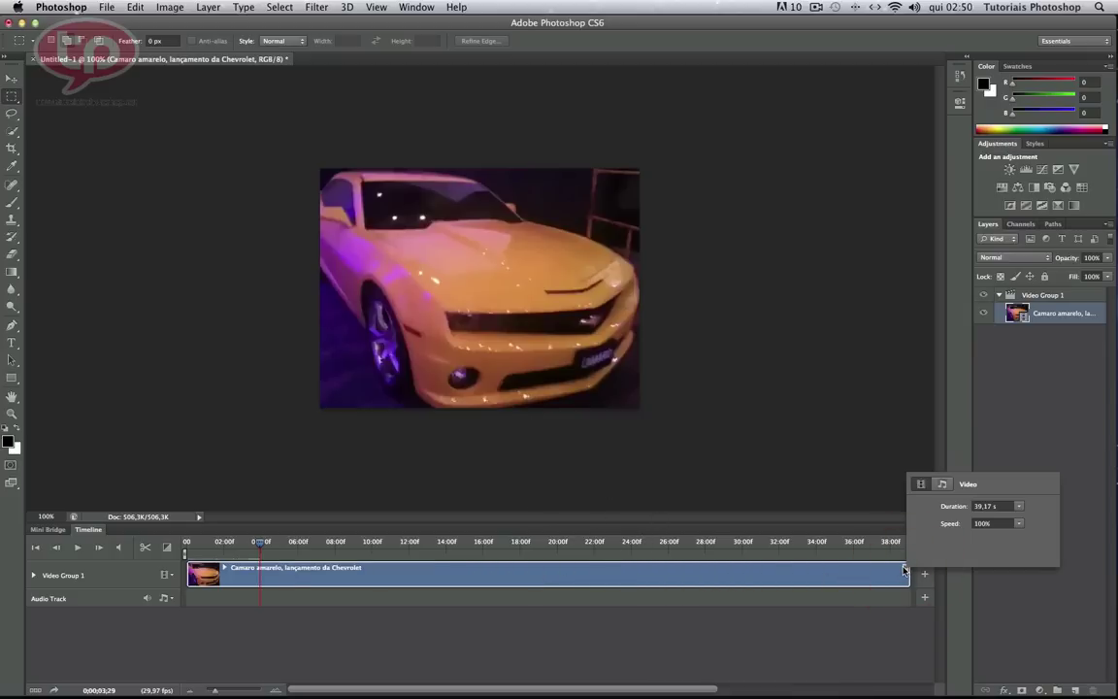
pyautogui.click(944, 484)
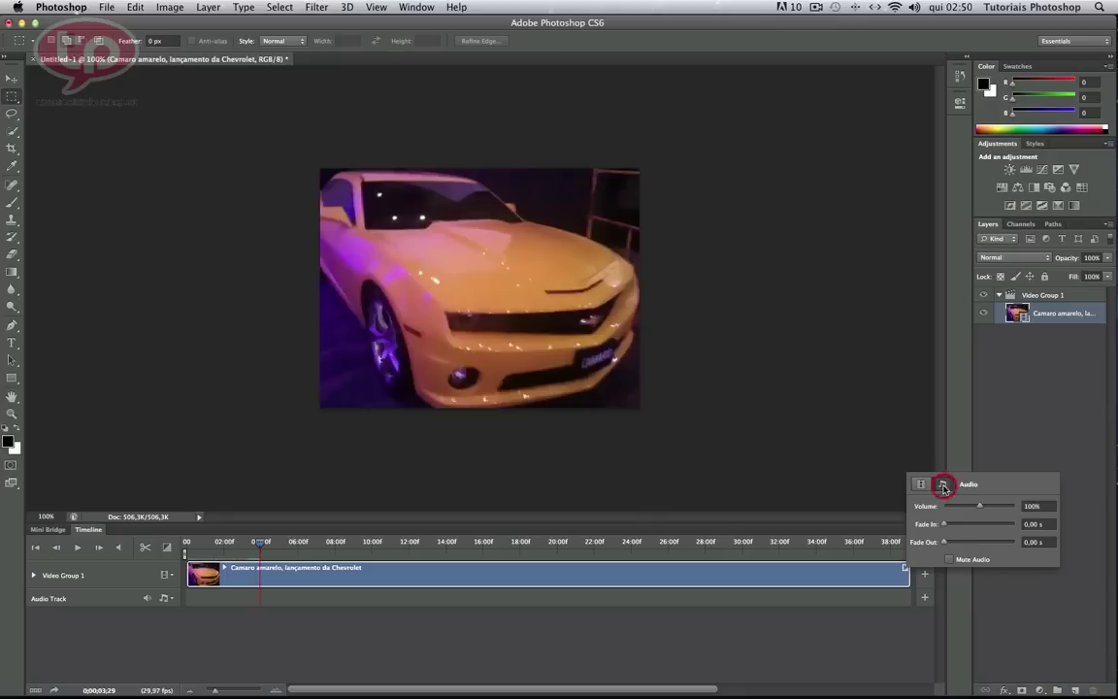
pyautogui.click(949, 560)
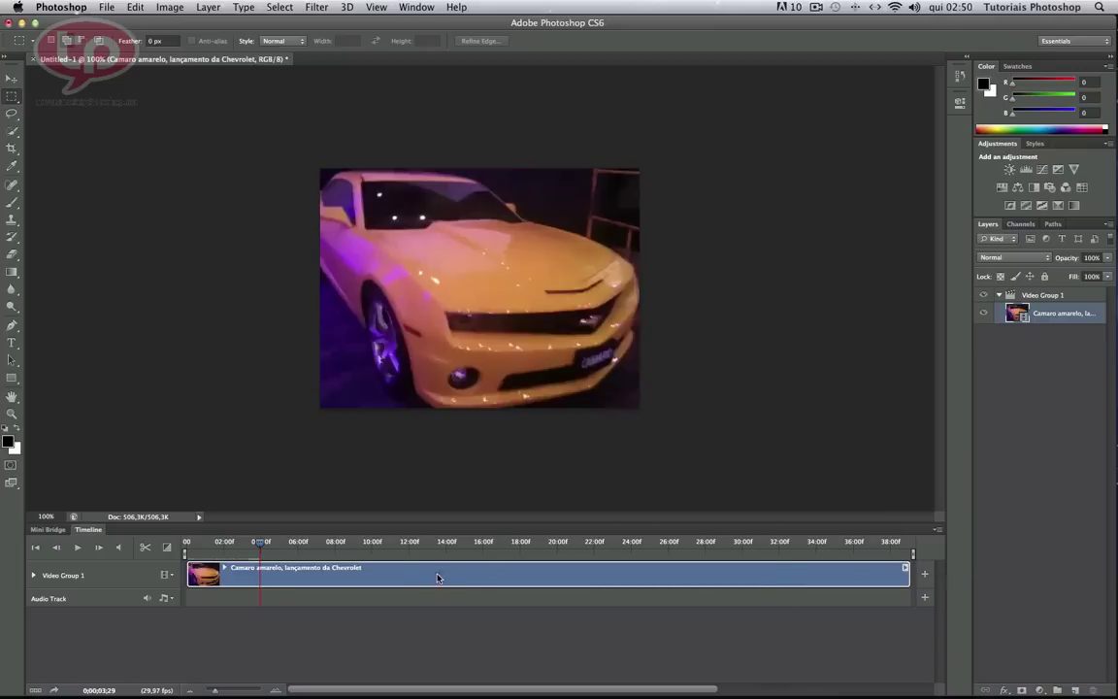
# - Play the muted clip to 0;00;04;26, then set the playhead back to 0;00;04;00
pyautogui.click(78, 547)
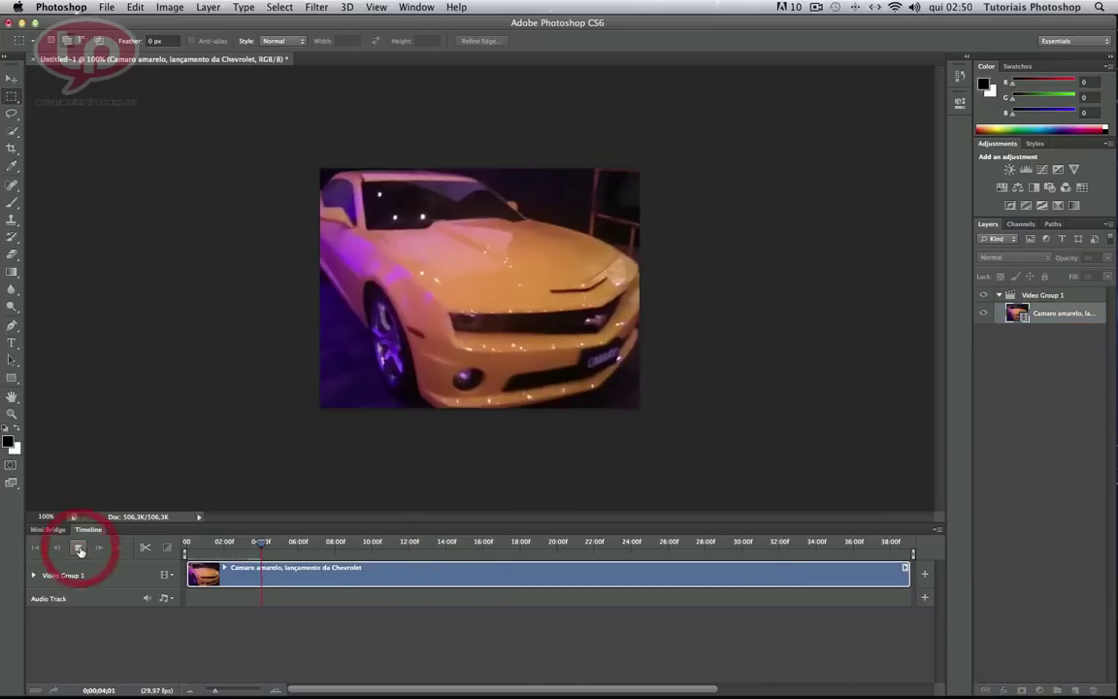
pyautogui.click(79, 548)
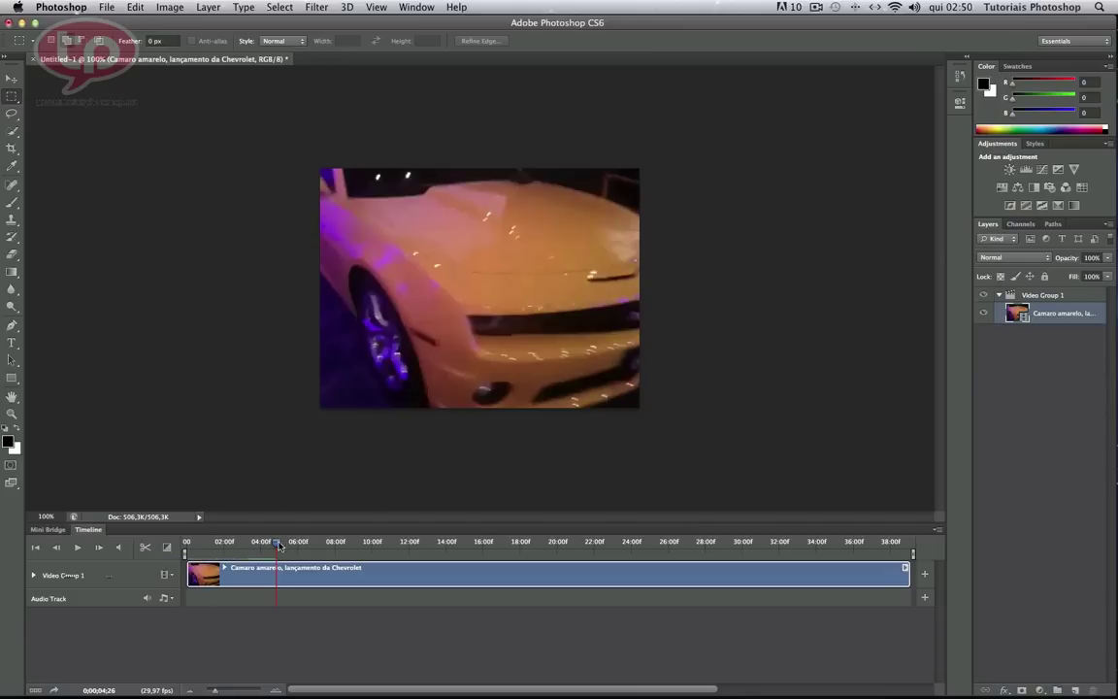
pyautogui.moveTo(280, 547); pyautogui.dragTo(260, 546)
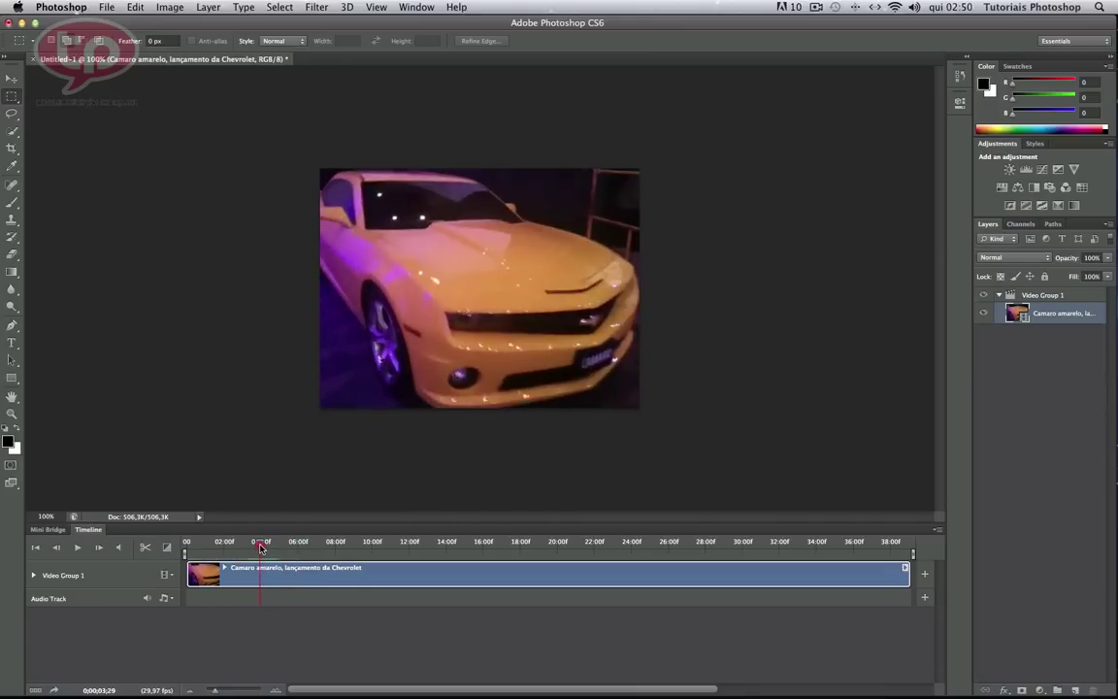
# - Split the Camaro clip at the playhead and trim the start of the second piece
pyautogui.click(144, 547)
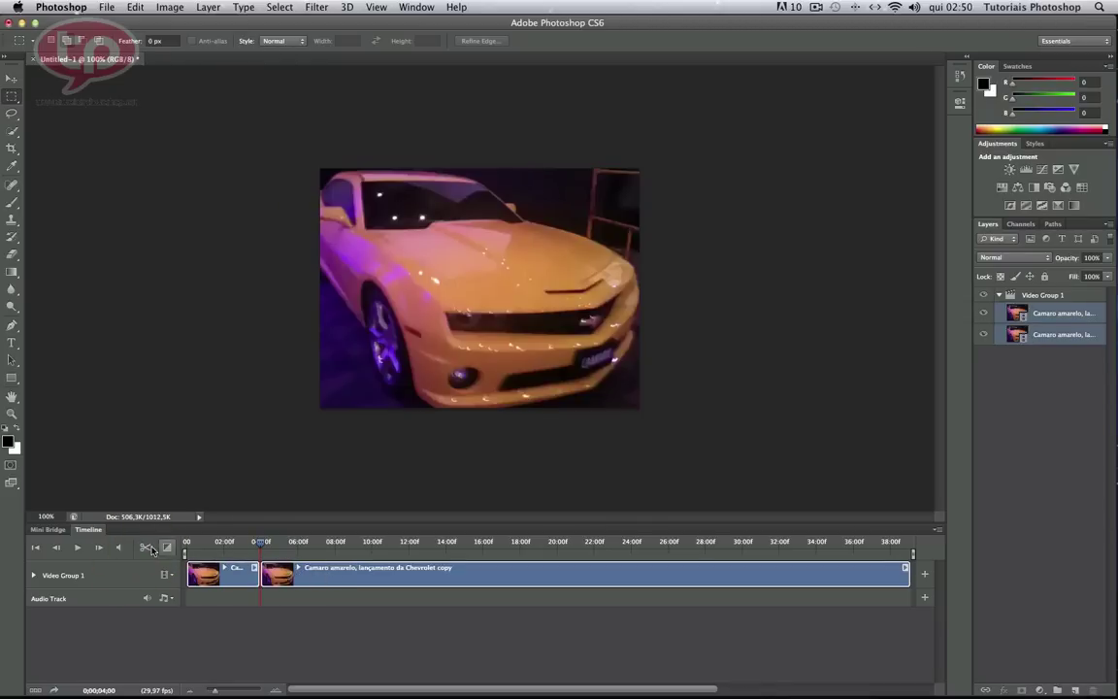
pyautogui.moveTo(262, 547)
pyautogui.mouseDown()
pyautogui.moveTo(248, 547)
pyautogui.moveTo(374, 577)
pyautogui.mouseUp()
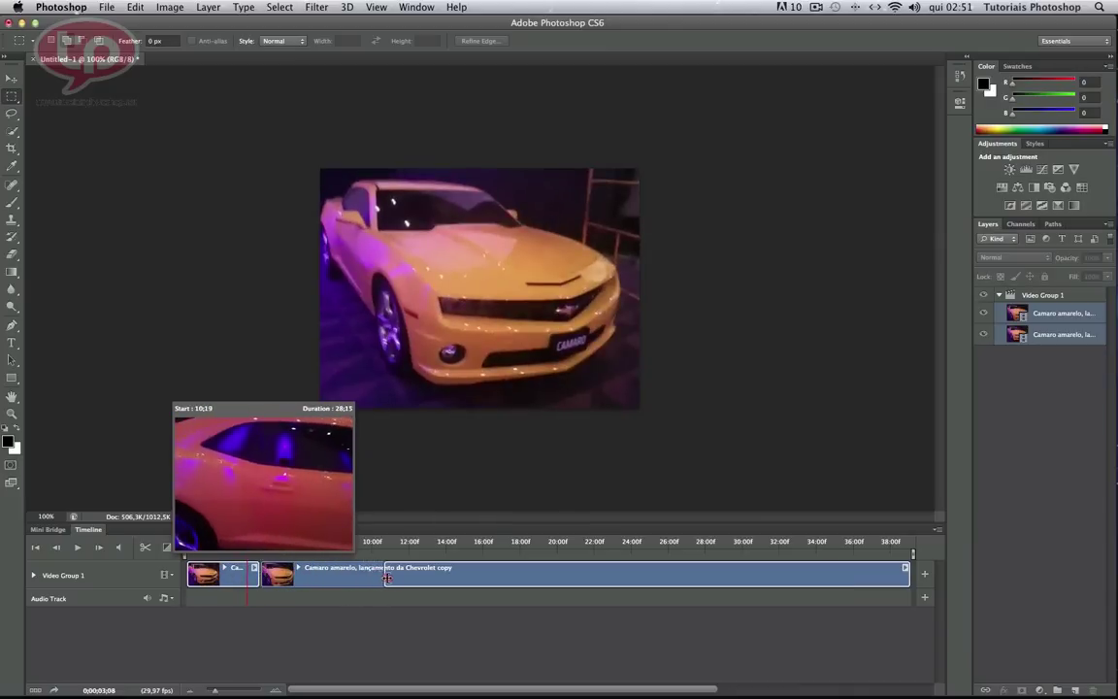
pyautogui.moveTo(375, 578); pyautogui.dragTo(464, 574)
pyautogui.moveTo(249, 552); pyautogui.dragTo(247, 550)
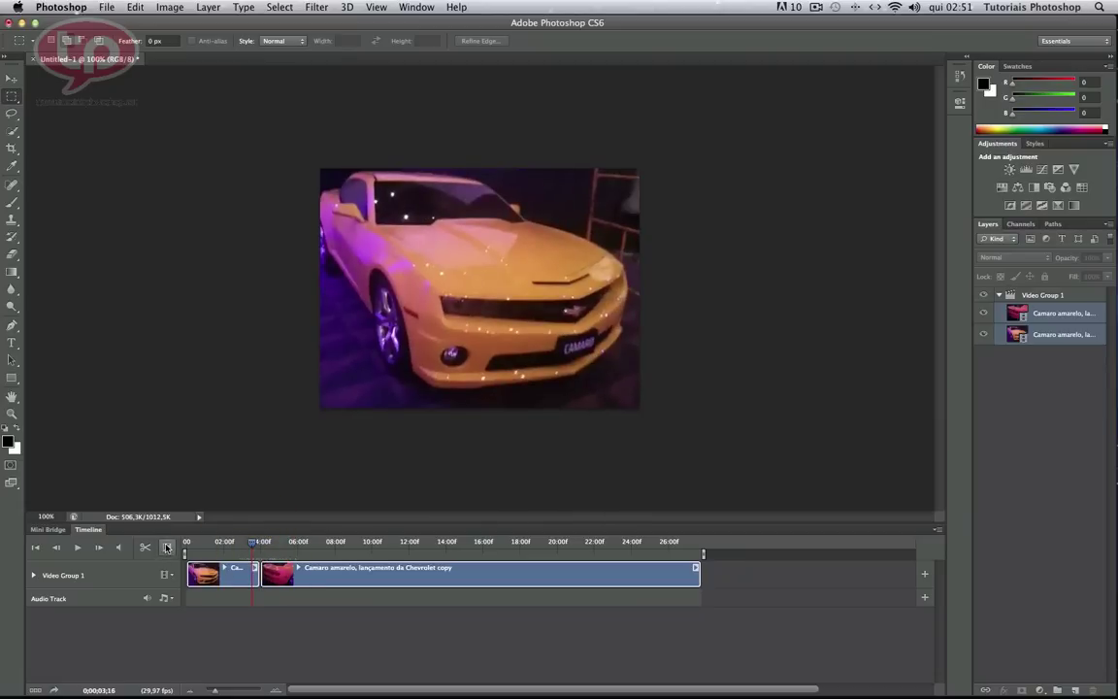
# - Add a Cross Fade between the two pieces and preview playback to 0;00;04;15
pyautogui.click(166, 548)
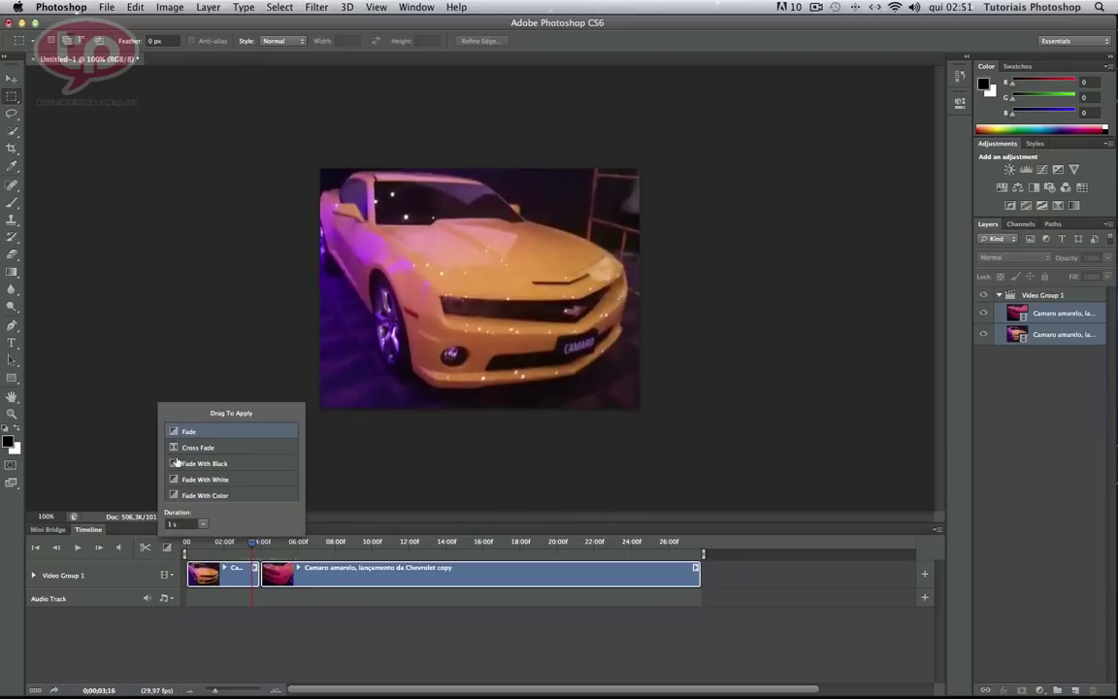
pyautogui.moveTo(176, 448)
pyautogui.mouseDown()
pyautogui.moveTo(274, 563)
pyautogui.moveTo(230, 544)
pyautogui.mouseUp()
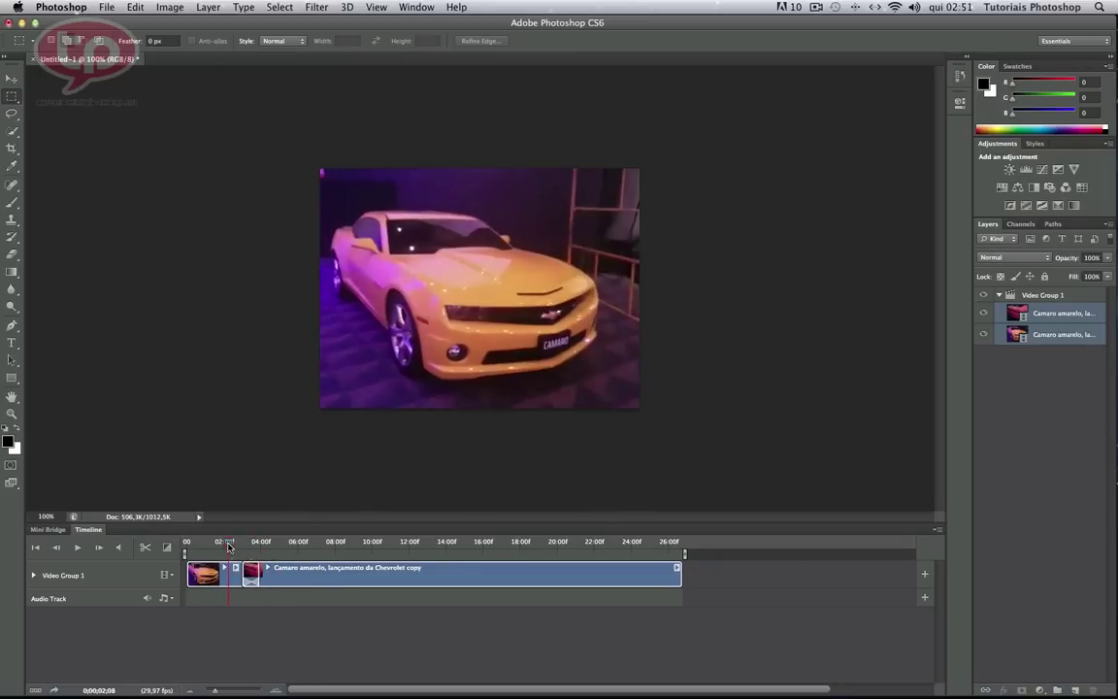
pyautogui.click(78, 548)
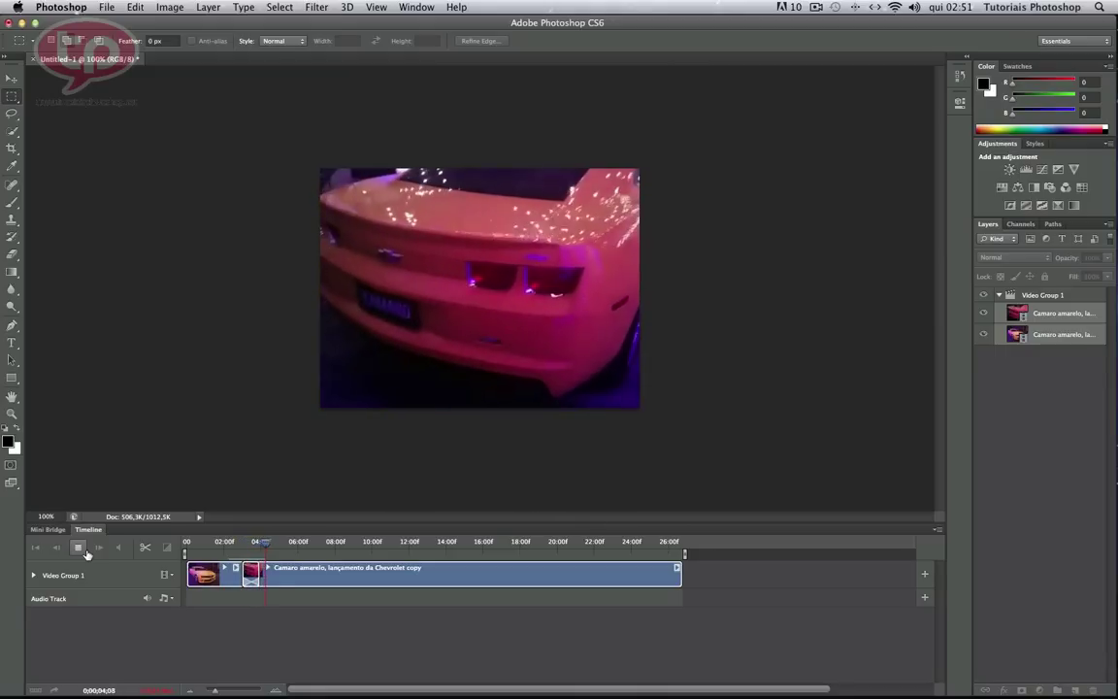
pyautogui.click(77, 550)
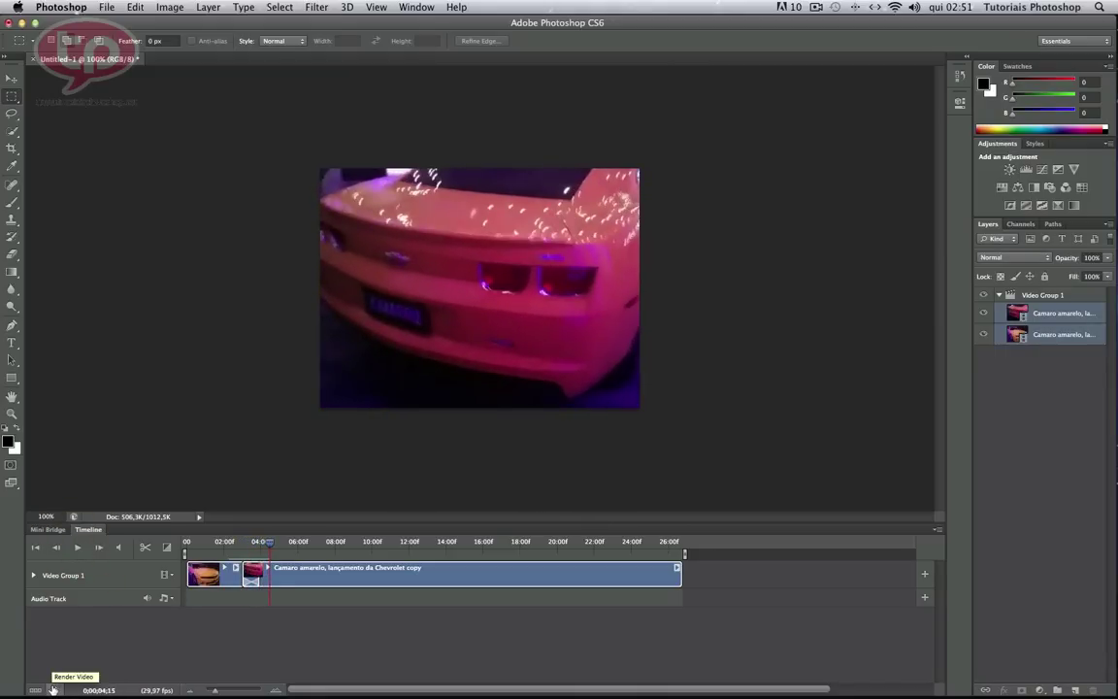
pyautogui.click(54, 690)
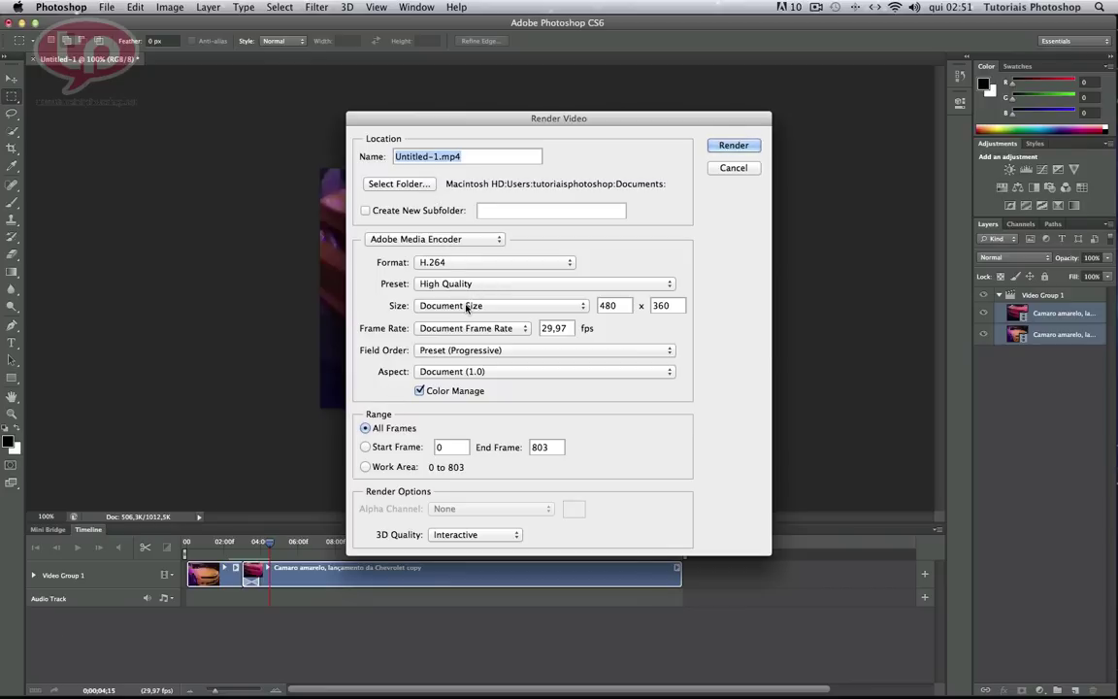
pyautogui.click(469, 260)
pyautogui.click(482, 260)
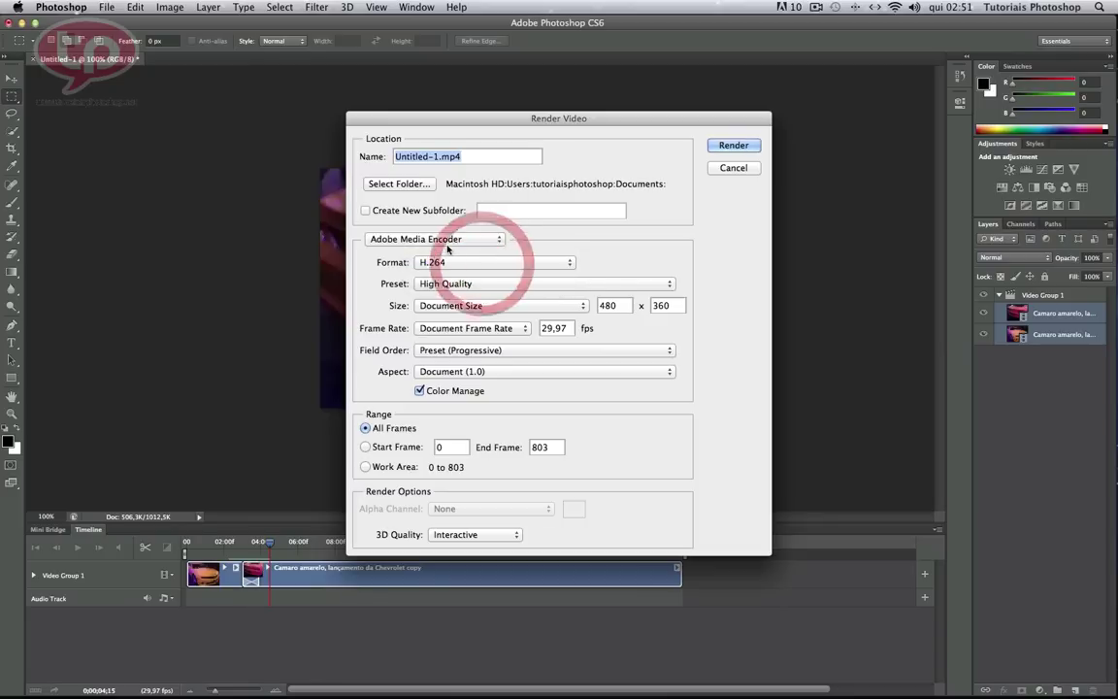
pyautogui.click(383, 239)
pyautogui.click(388, 242)
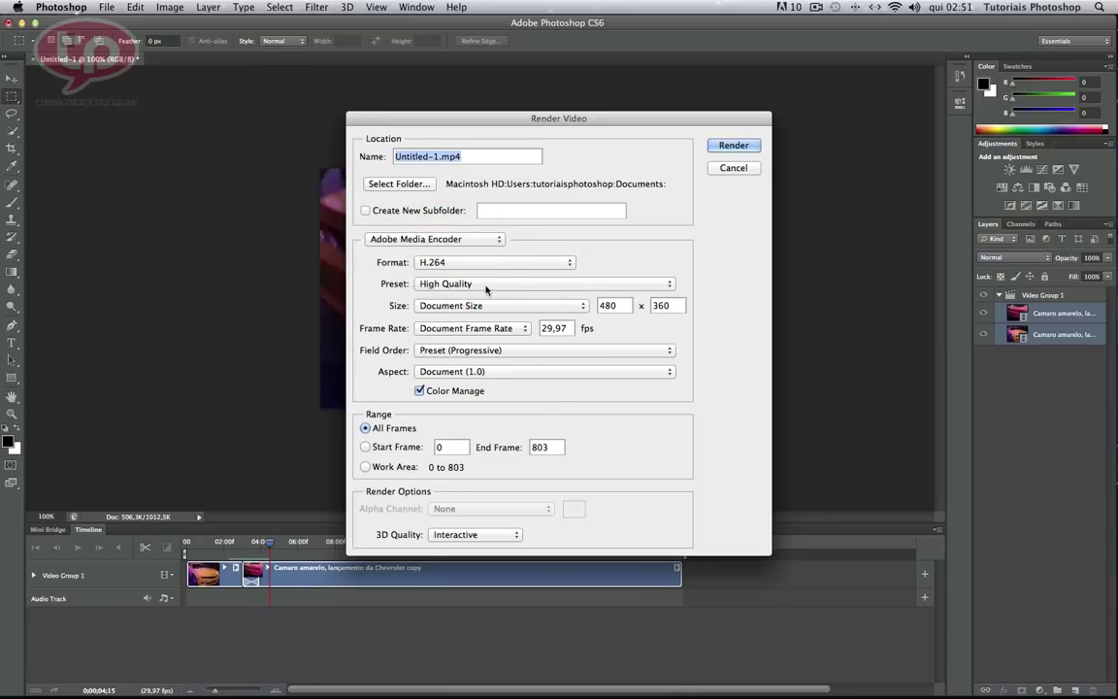
pyautogui.click(486, 287)
pyautogui.click(486, 286)
pyautogui.click(728, 169)
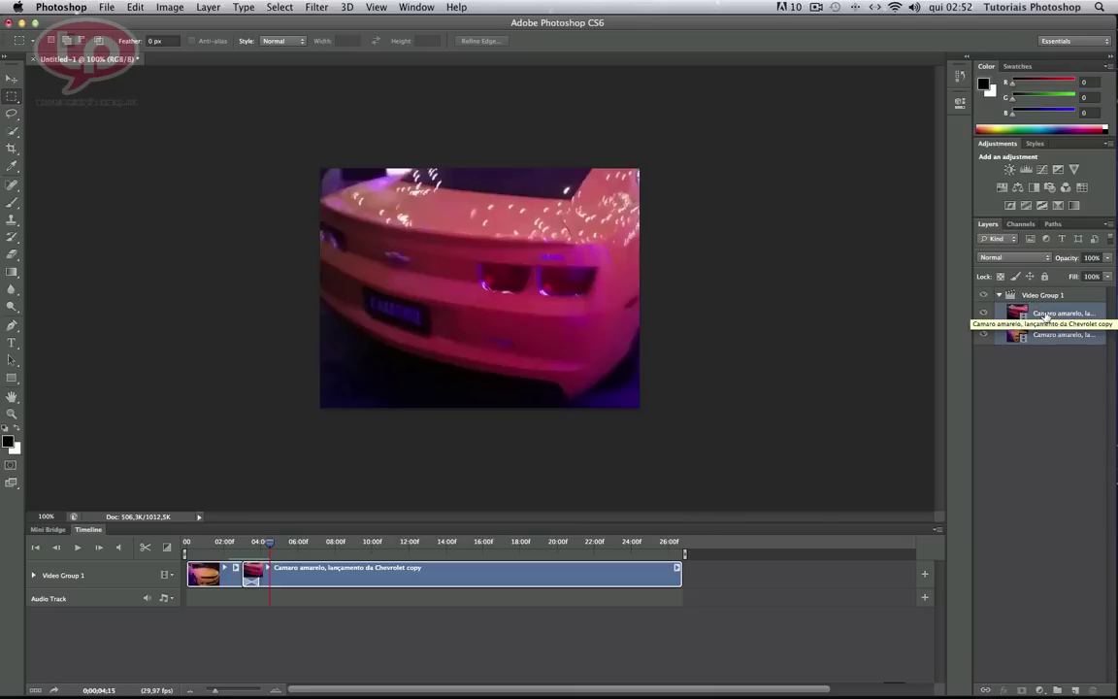
# - Convert the video layers for Smart Filters, confirm, then check the Filter menu without applying anything
pyautogui.click(314, 6)
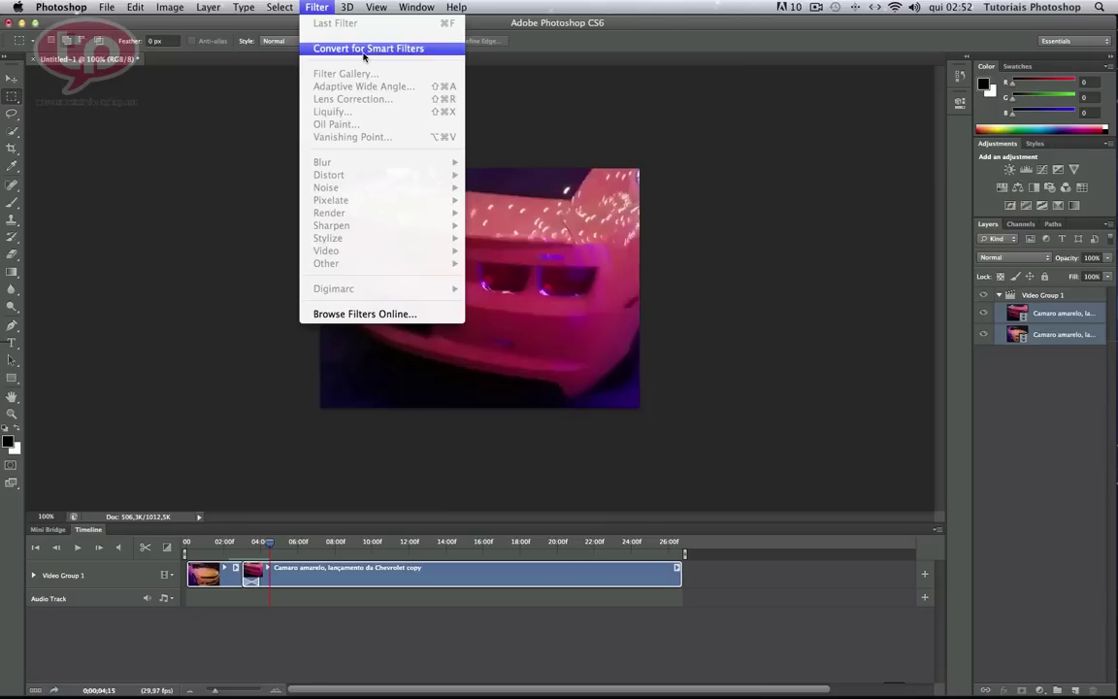
pyautogui.click(359, 48)
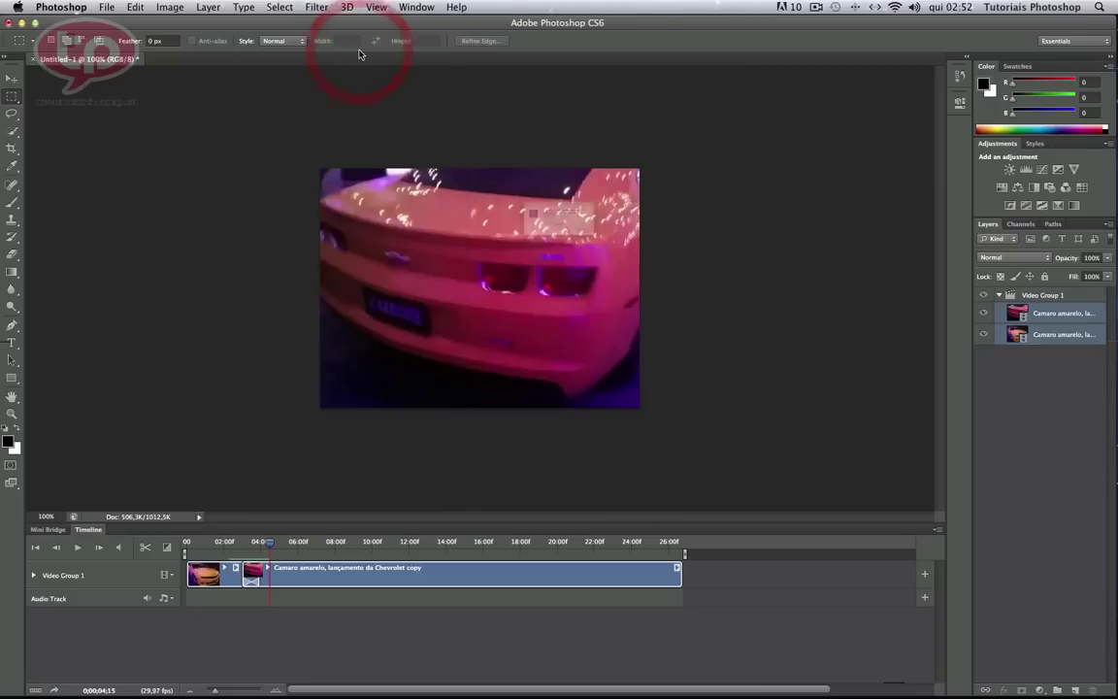
pyautogui.click(656, 265)
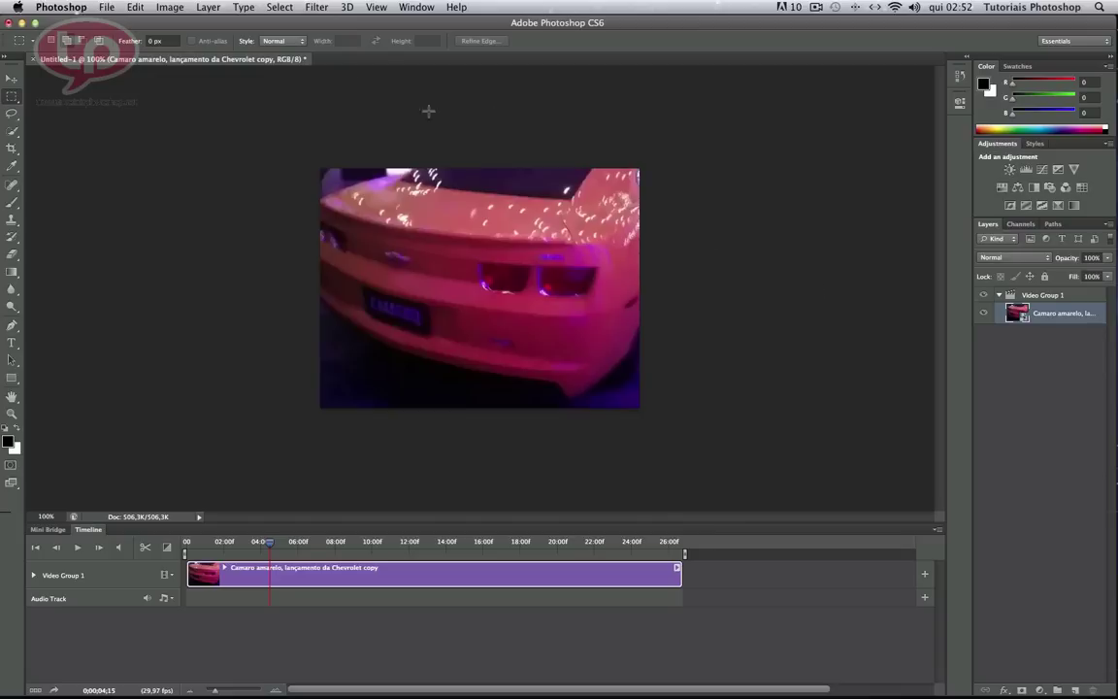
pyautogui.click(317, 7)
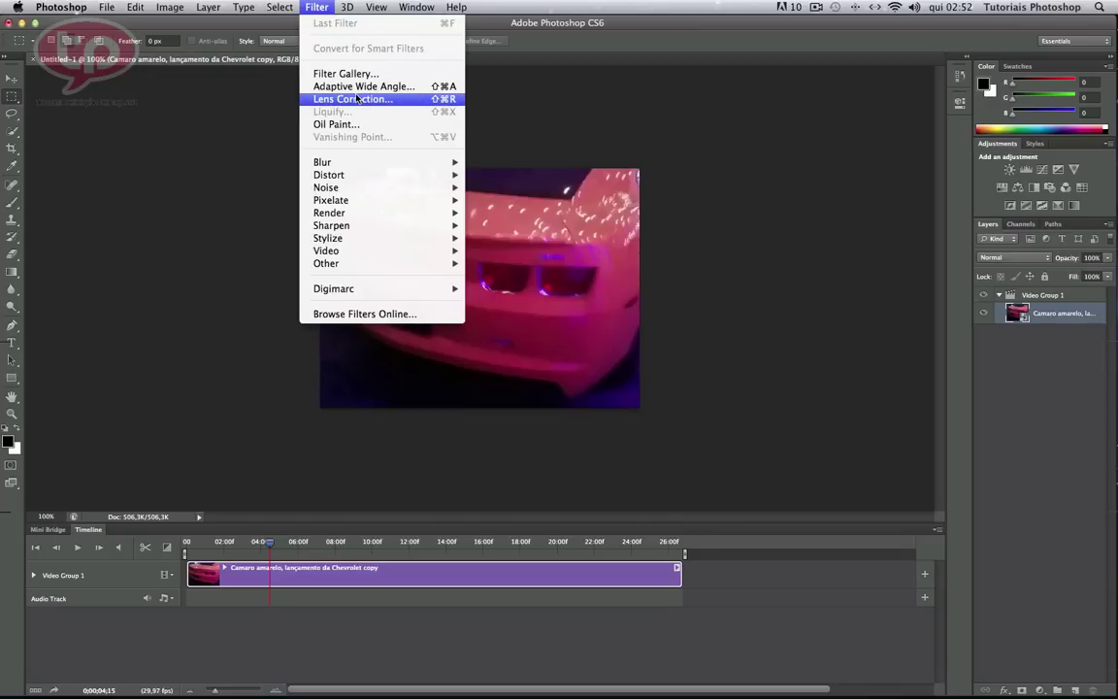
pyautogui.moveTo(329, 175)
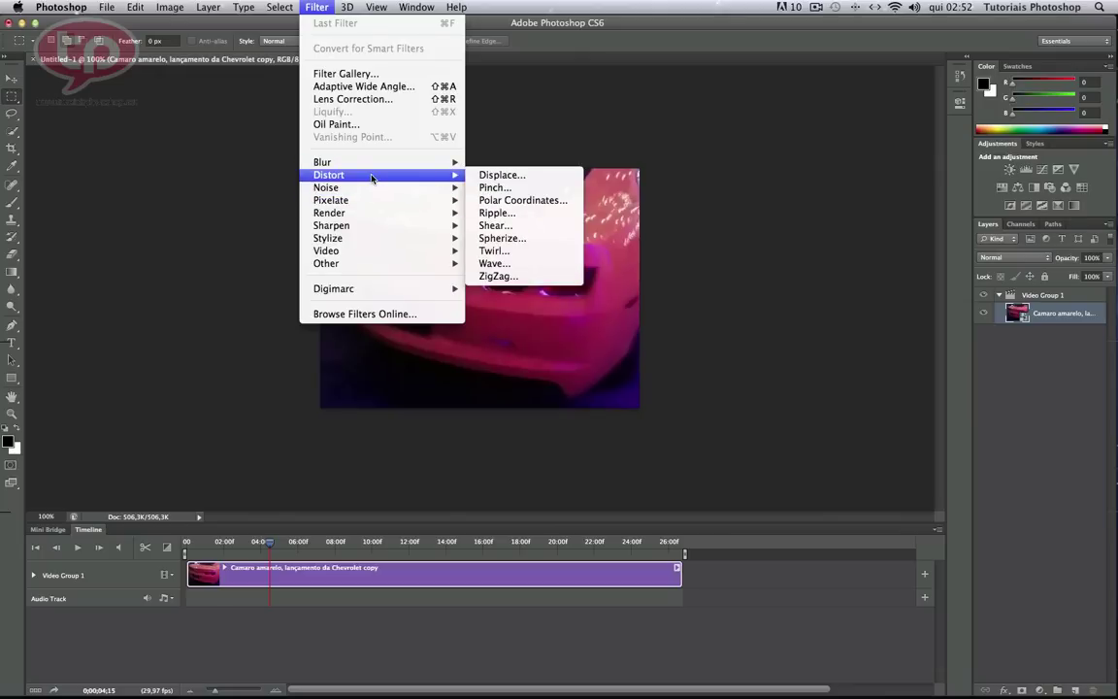
pyautogui.click(495, 143)
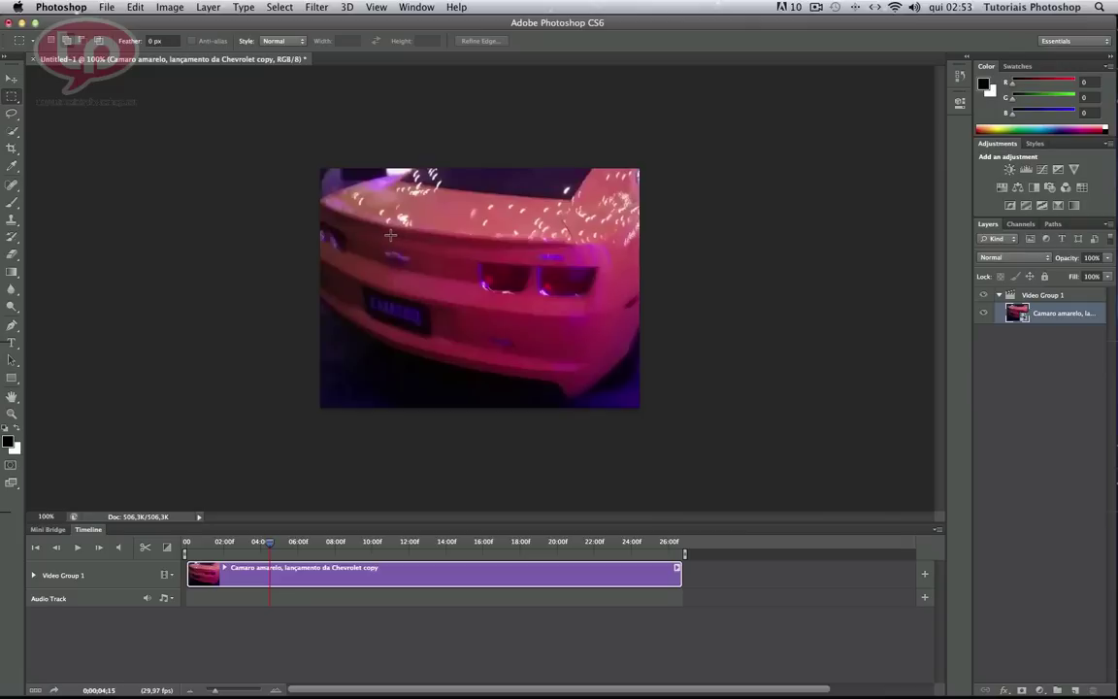
# - Close Untitled-1 without saving, collapse the Timeline, and show the Screen Mode choices
pyautogui.click(33, 60)
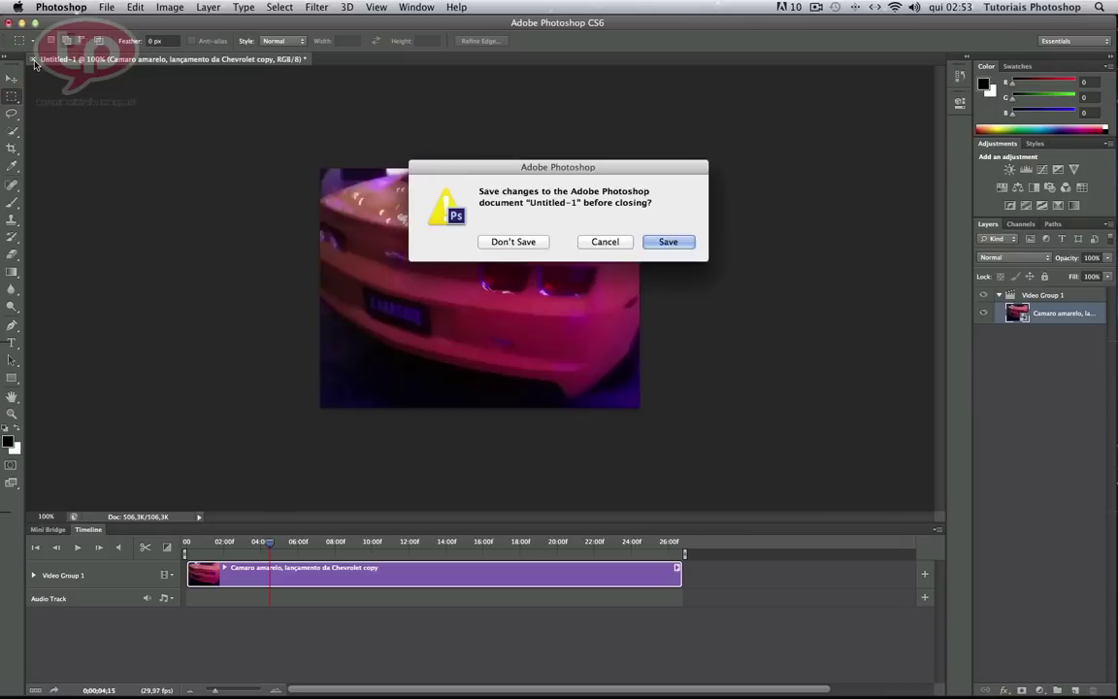
pyautogui.click(509, 243)
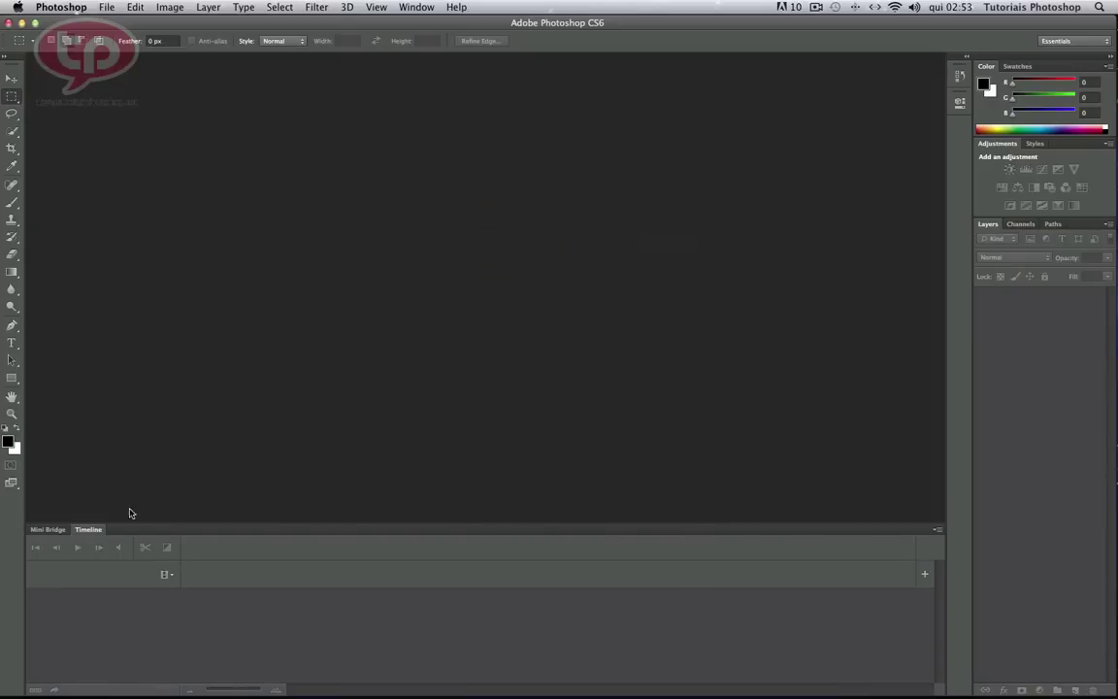
pyautogui.doubleClick(89, 530)
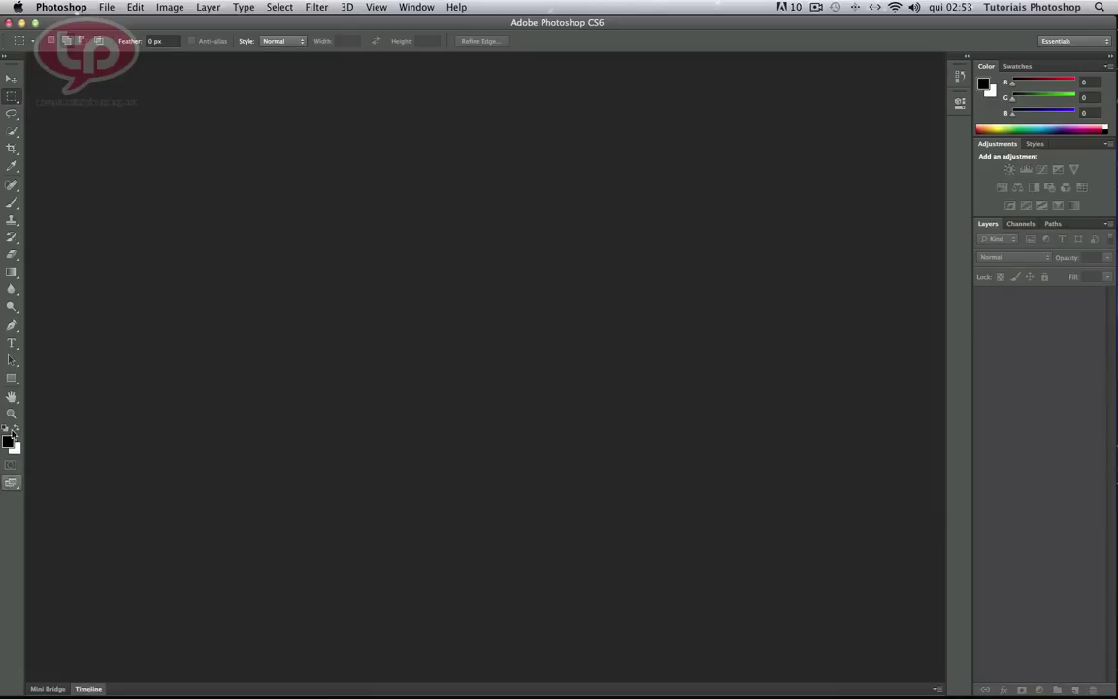
pyautogui.click(11, 485)
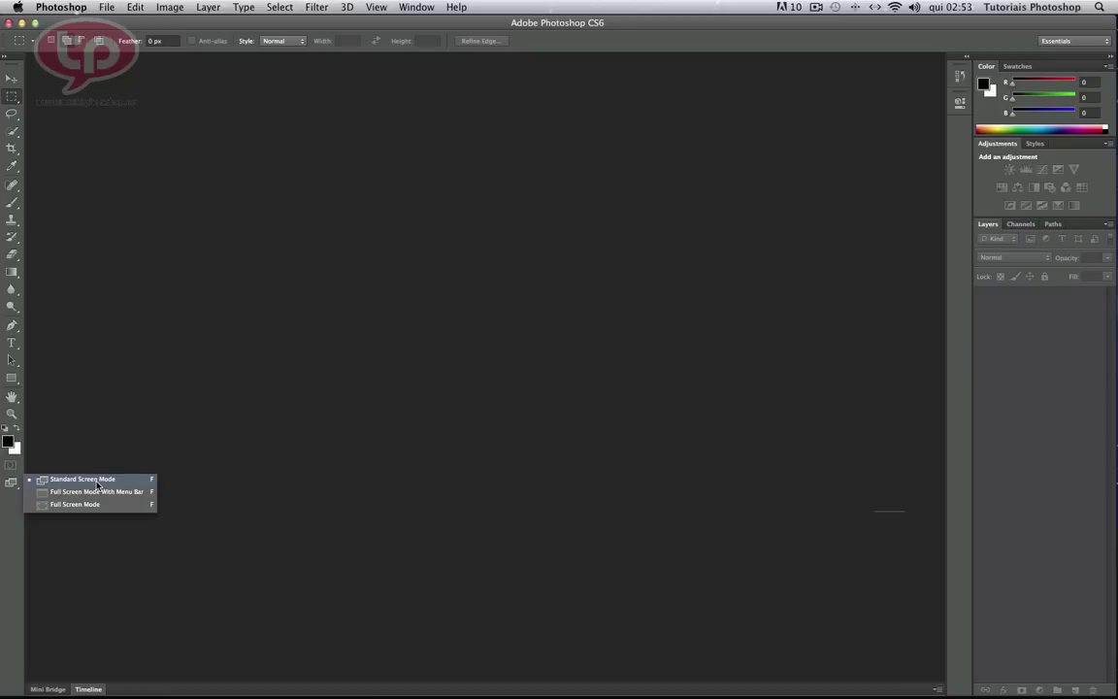
pyautogui.click(207, 352)
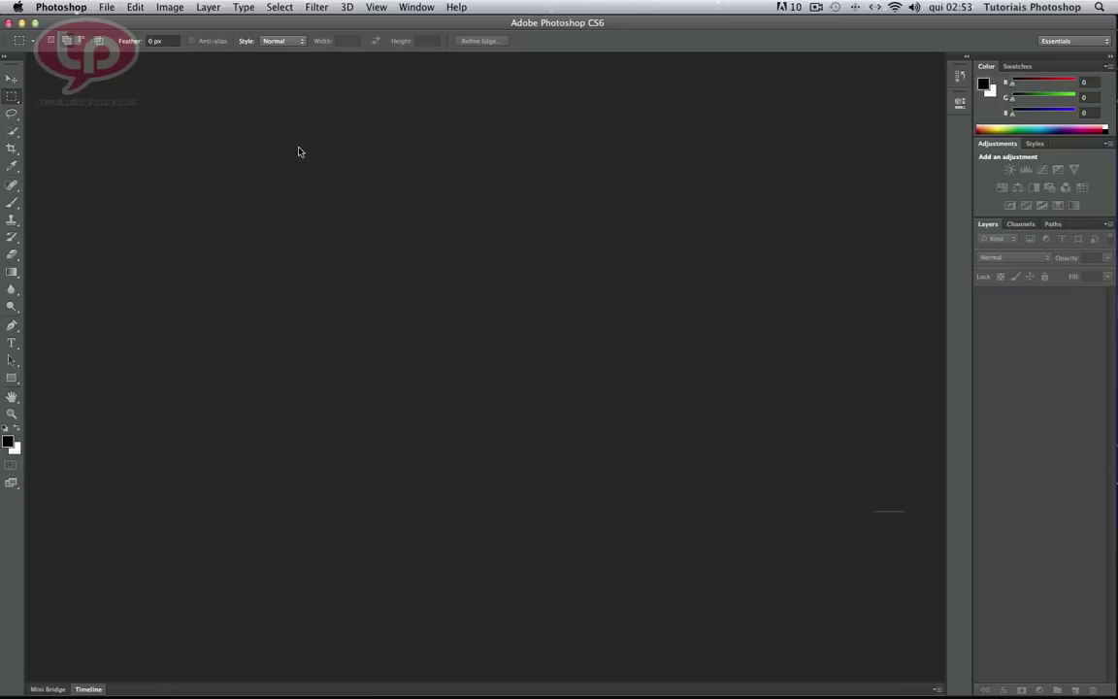
pyautogui.click(374, 6)
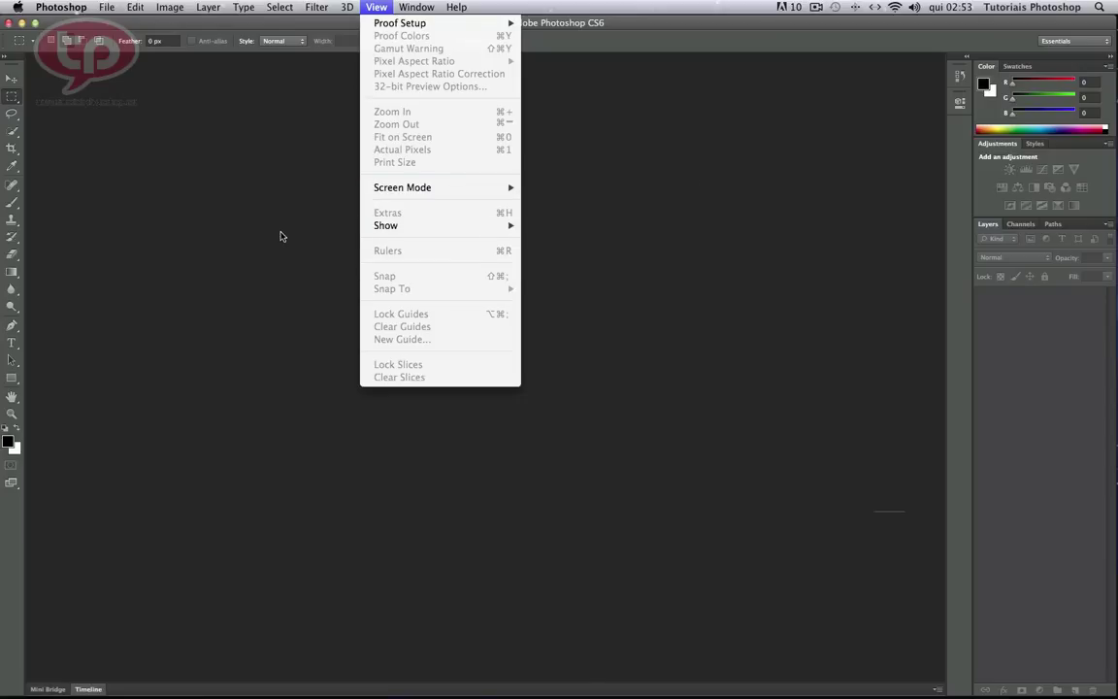
pyautogui.click(11, 481)
pyautogui.moveTo(11, 482); pyautogui.dragTo(80, 499)
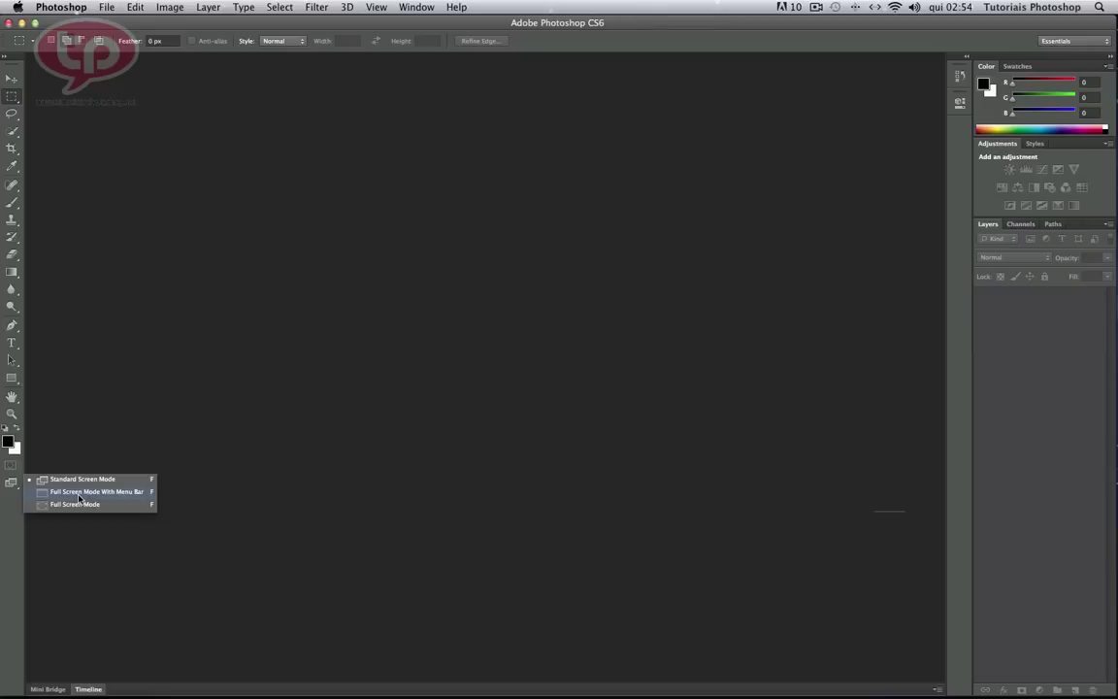
pyautogui.click(226, 443)
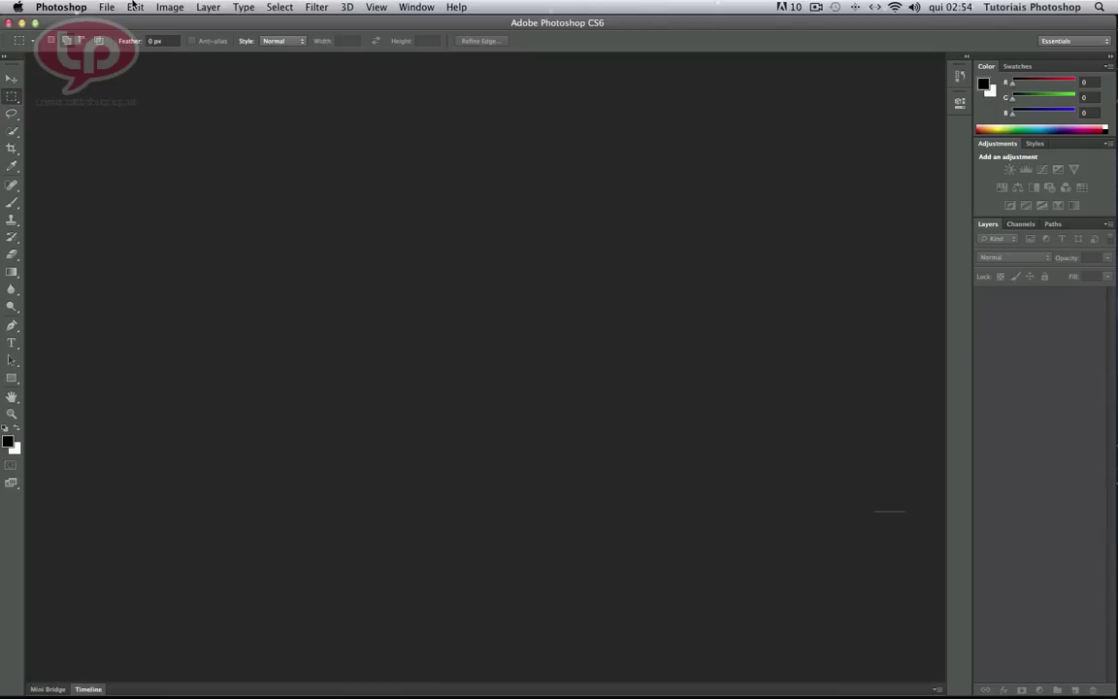
# - Open the Edit menu to reach the Presets submenu
pyautogui.click(134, 7)
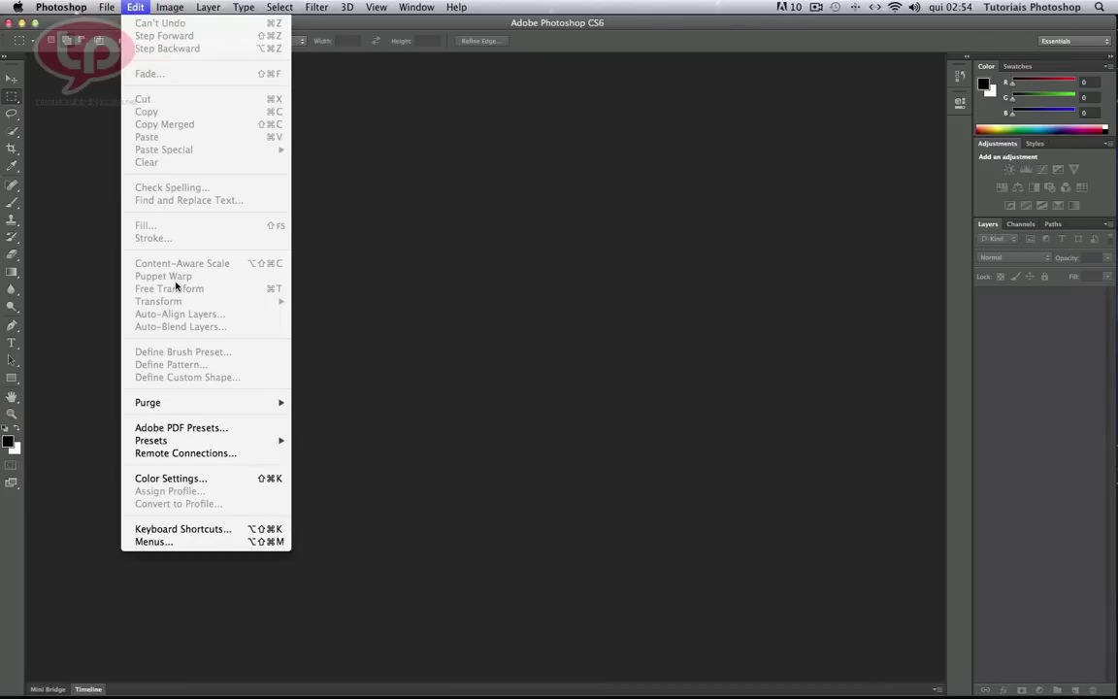
pyautogui.moveTo(151, 441)
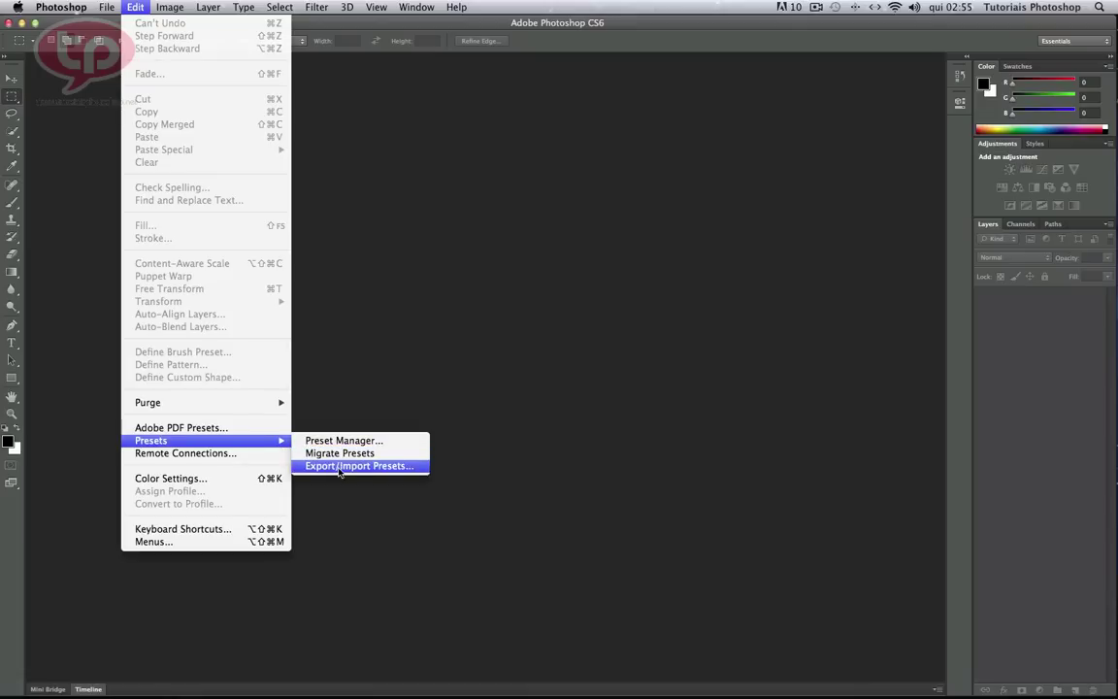
pyautogui.click(363, 468)
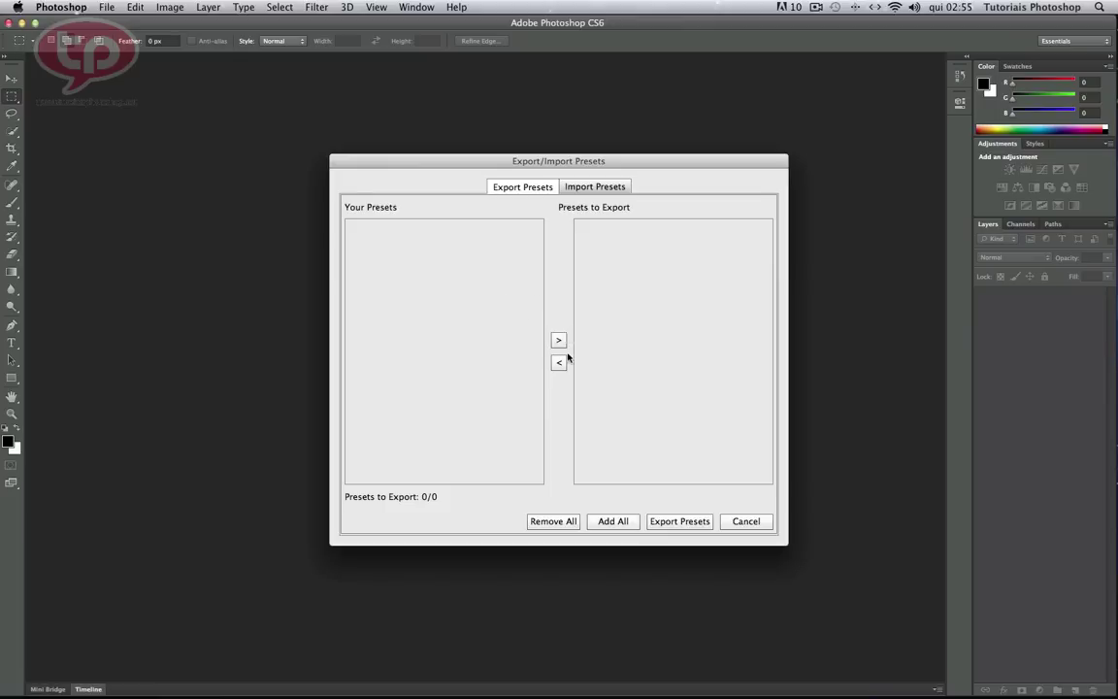
pyautogui.click(593, 185)
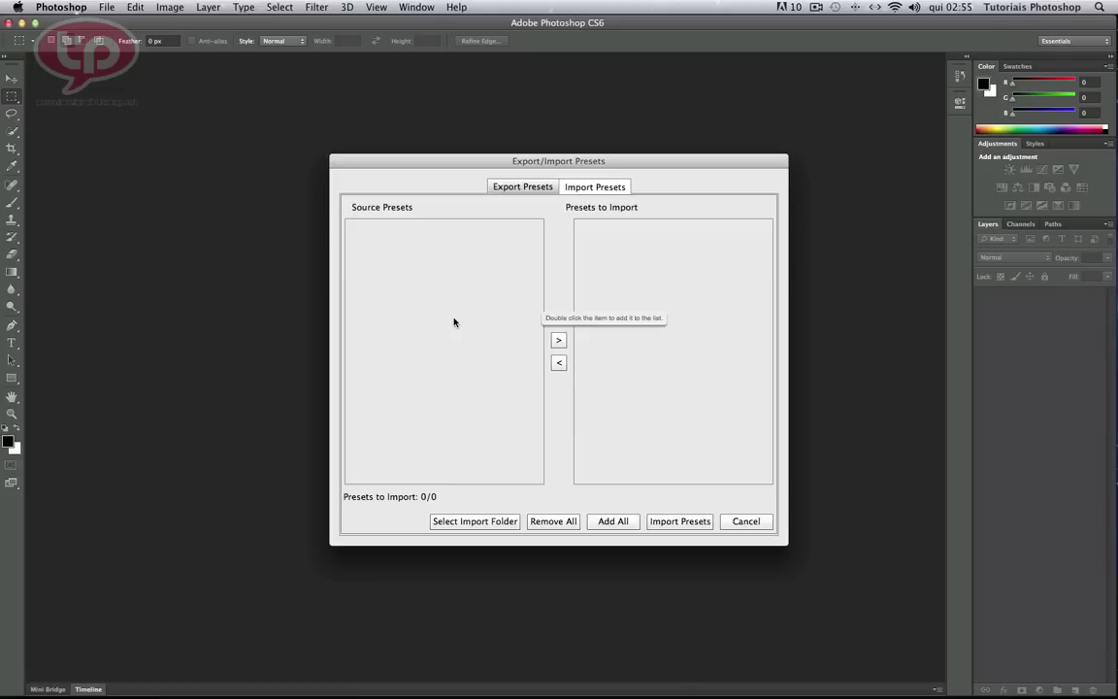
pyautogui.click(745, 521)
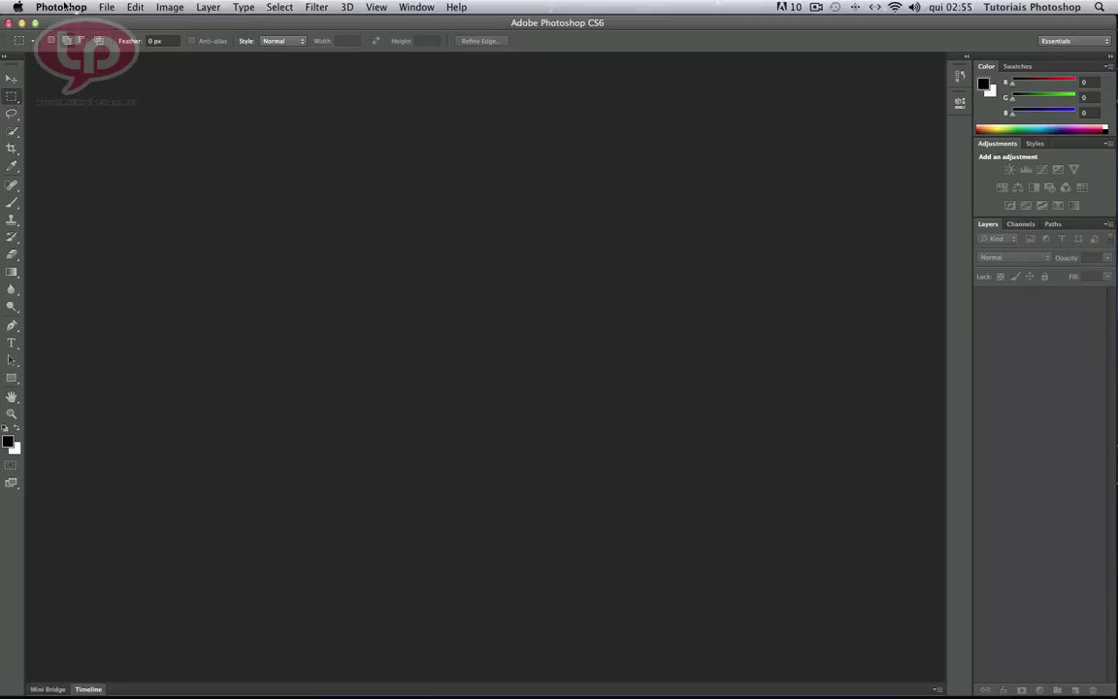
# - Look through File > Automate, close it, then open the Photoshop menu for Preferences
pyautogui.click(106, 6)
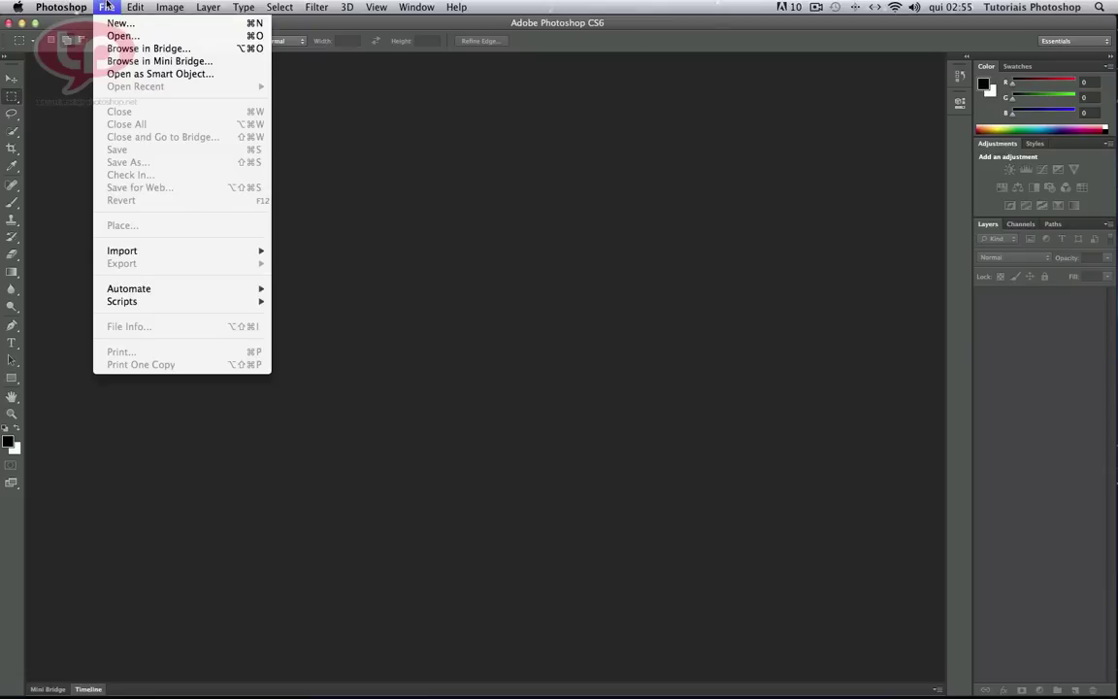
pyautogui.moveTo(129, 288)
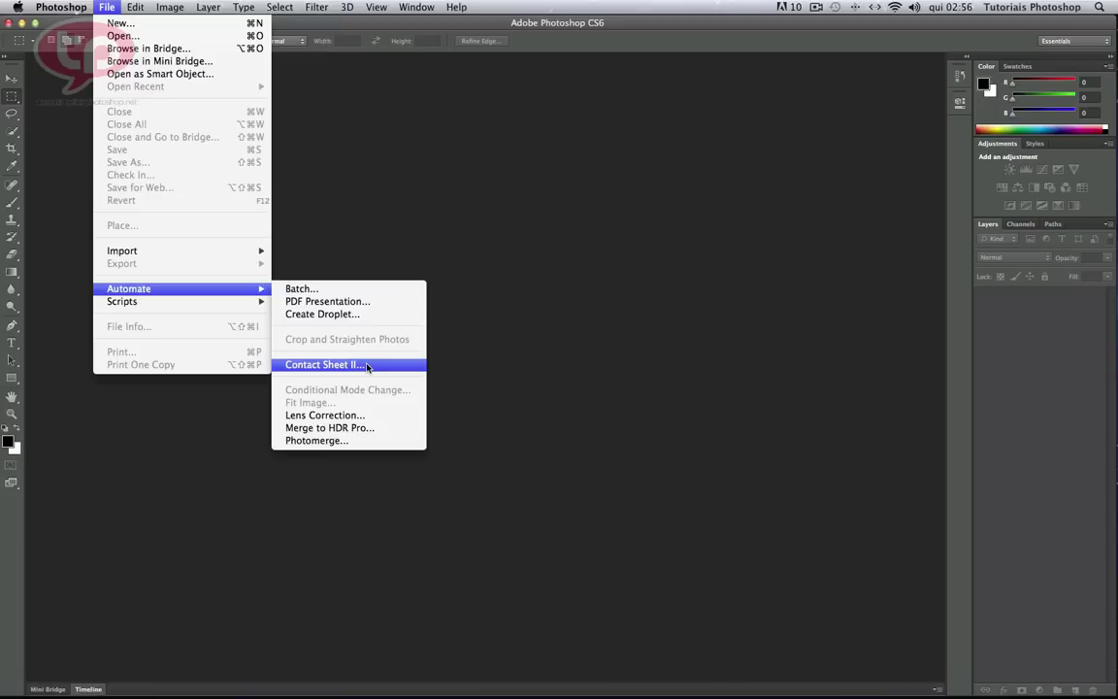
pyautogui.click(478, 336)
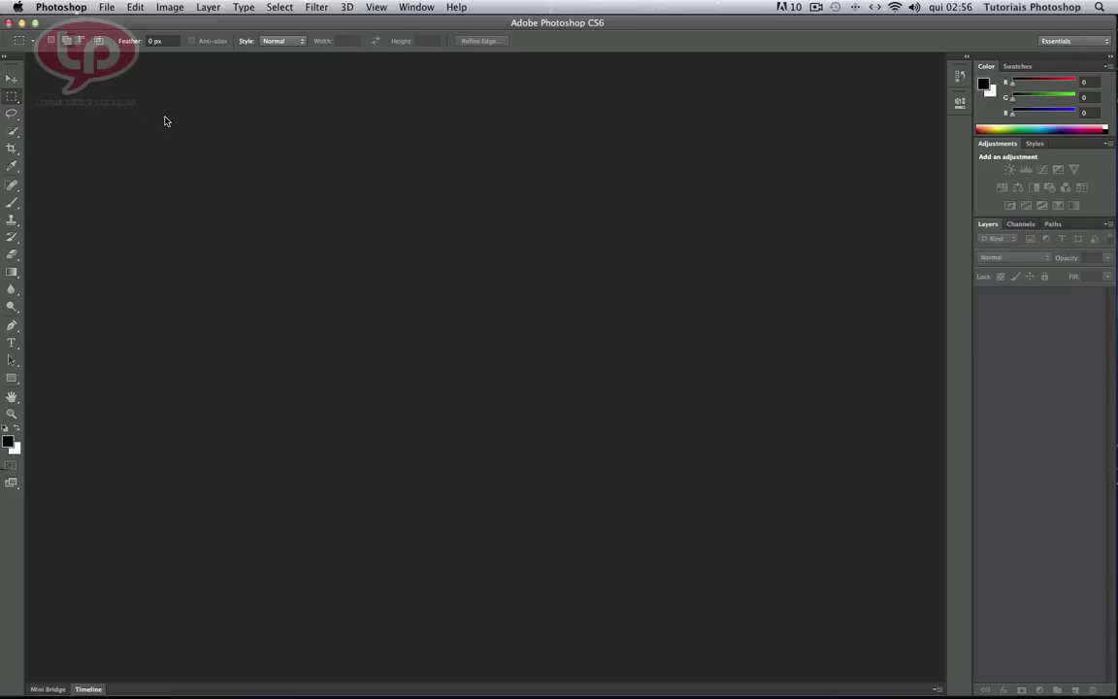
pyautogui.click(106, 7)
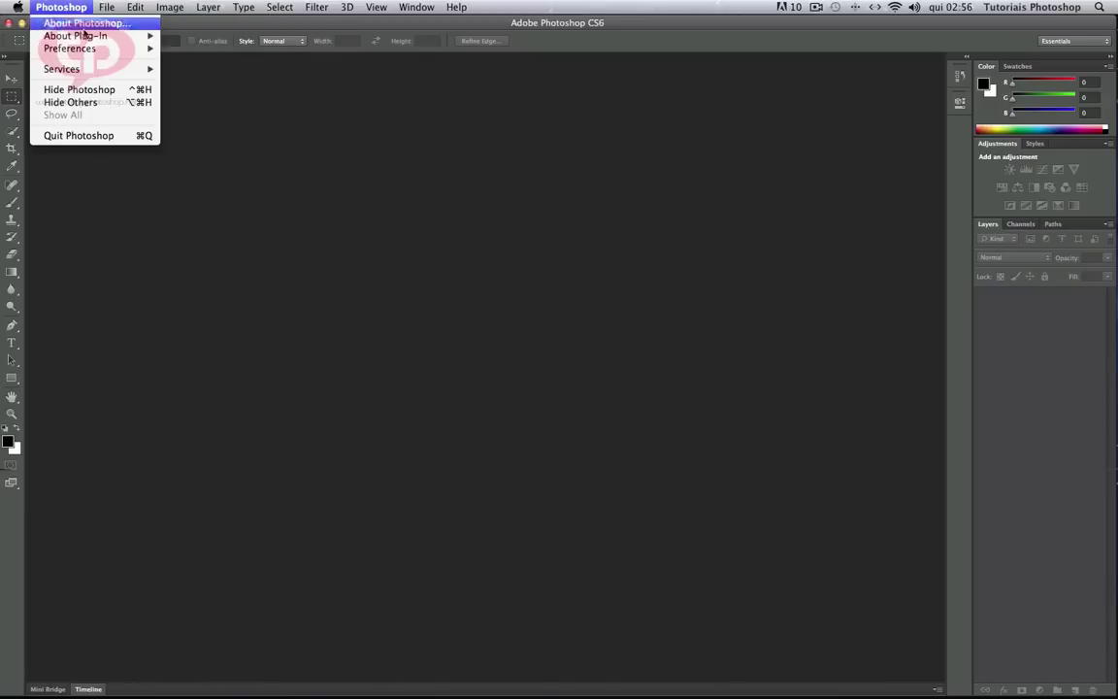
pyautogui.moveTo(70, 49)
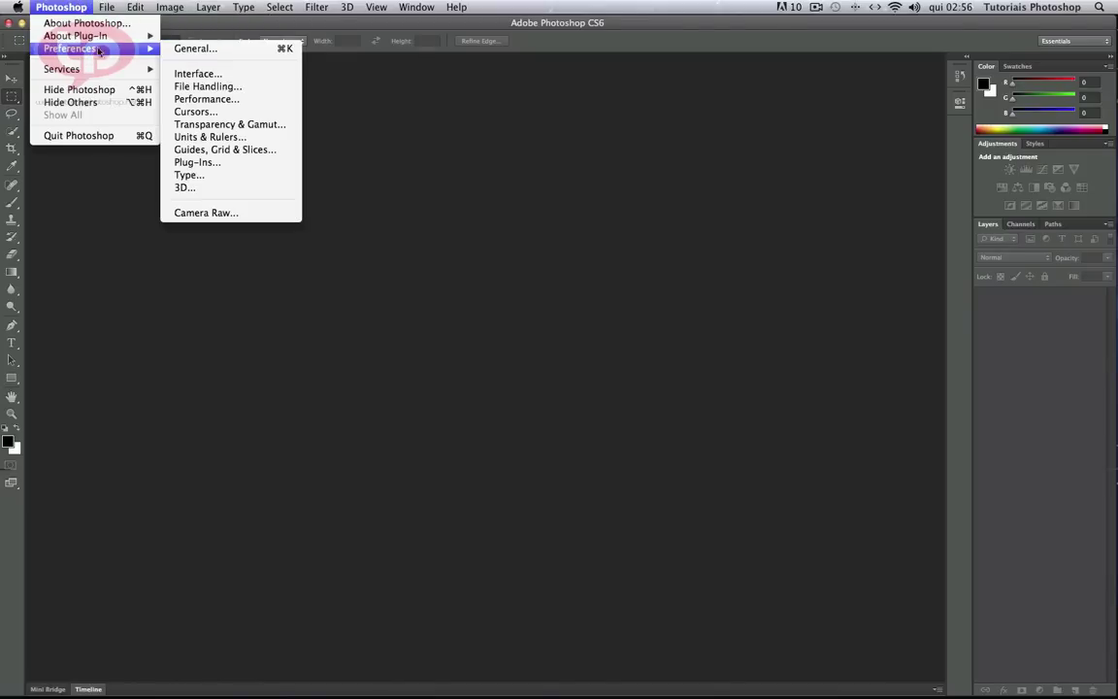
# - In Interface preferences, compare themes, pick the darkest colour theme, keep English: UK, and confirm
pyautogui.click(179, 72)
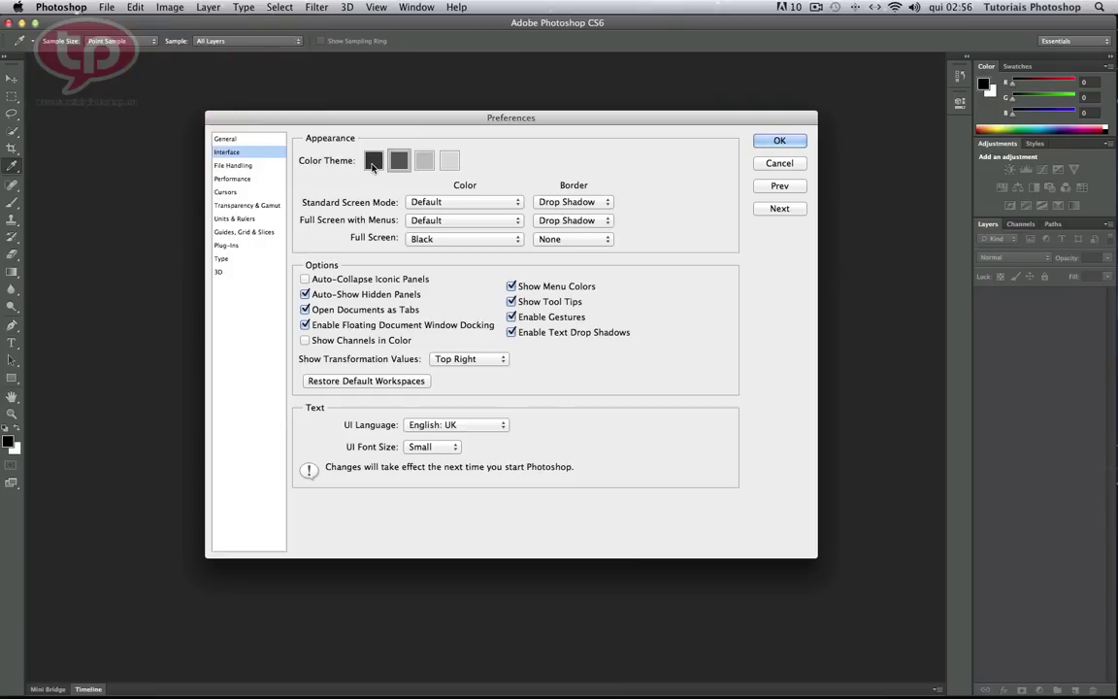
pyautogui.click(373, 162)
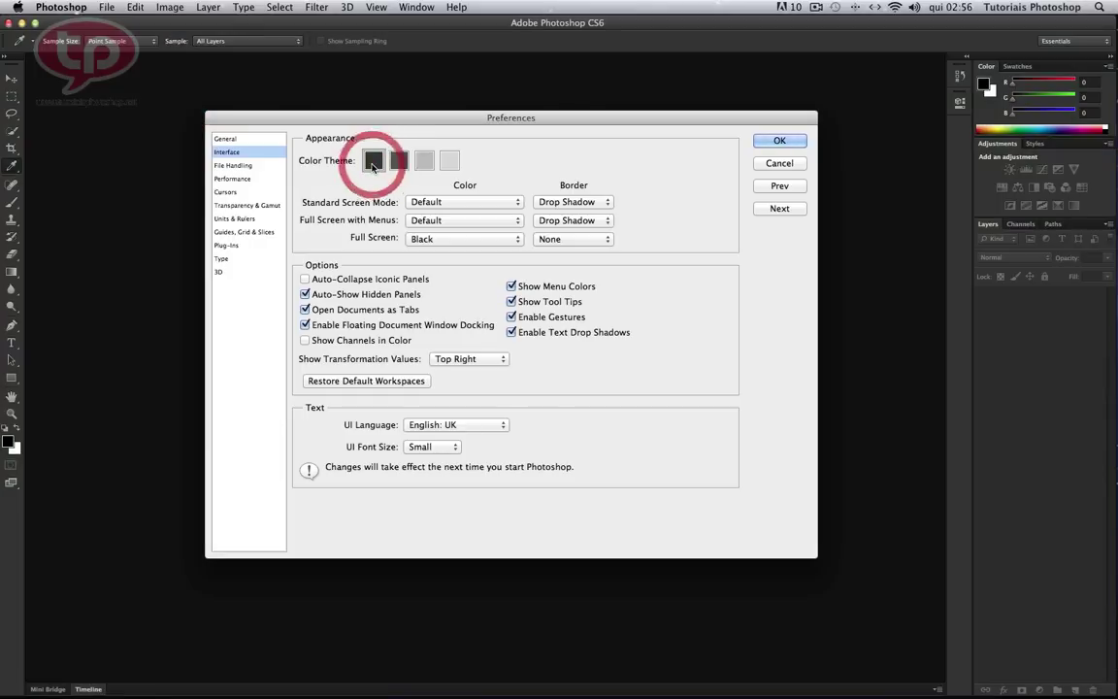
pyautogui.click(425, 160)
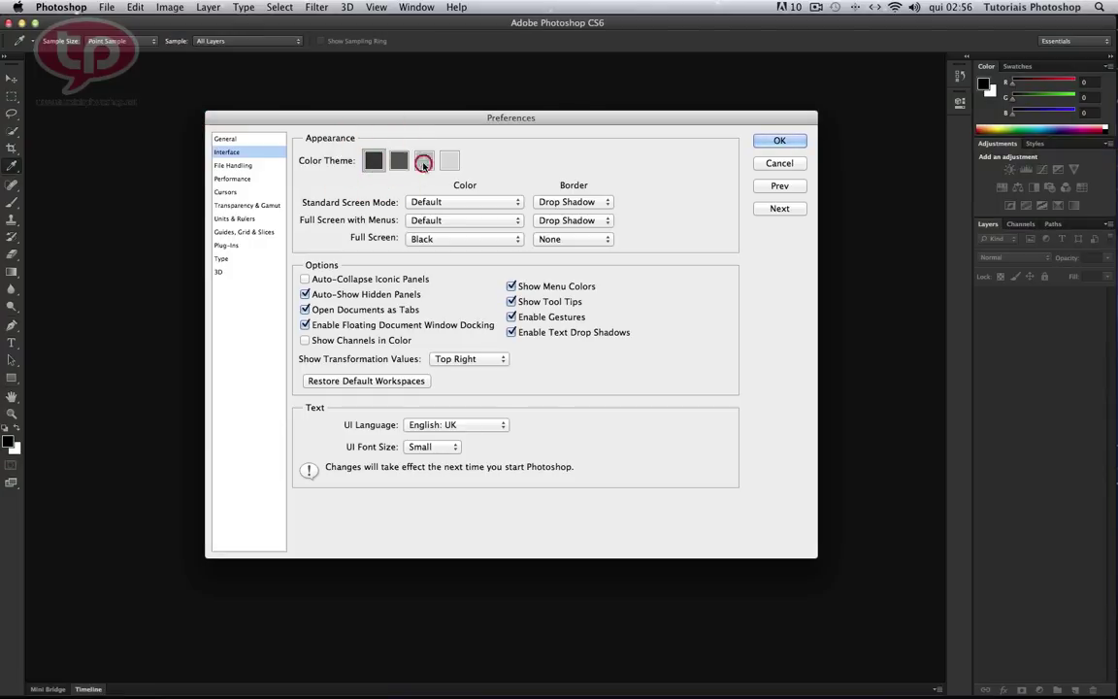
pyautogui.click(449, 162)
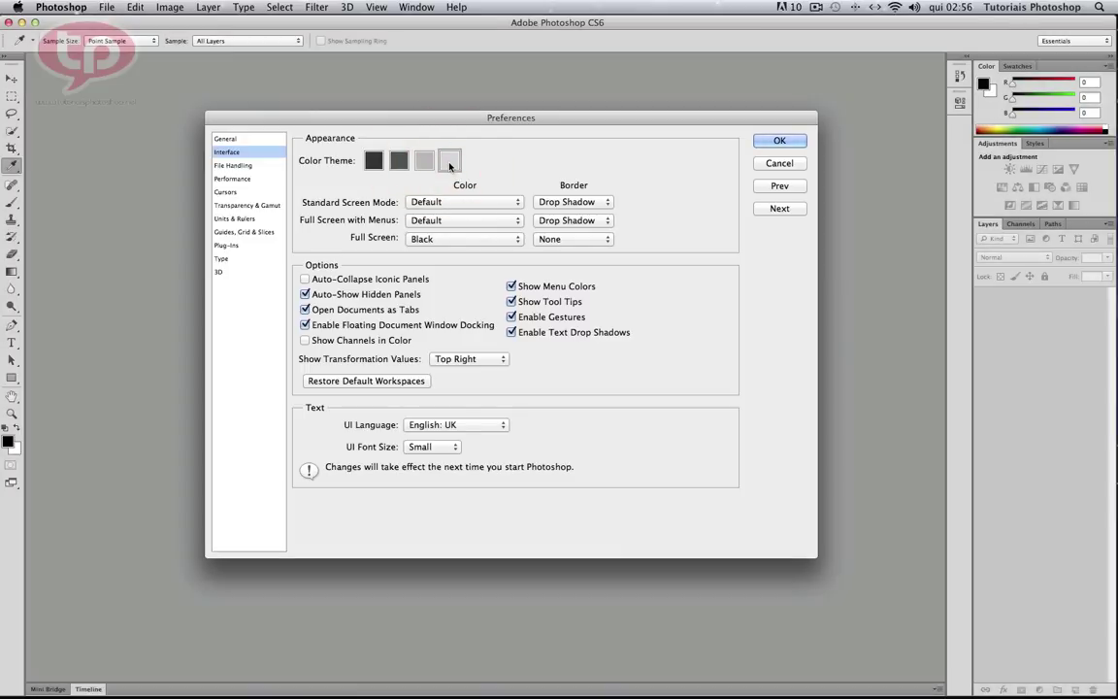
pyautogui.click(377, 163)
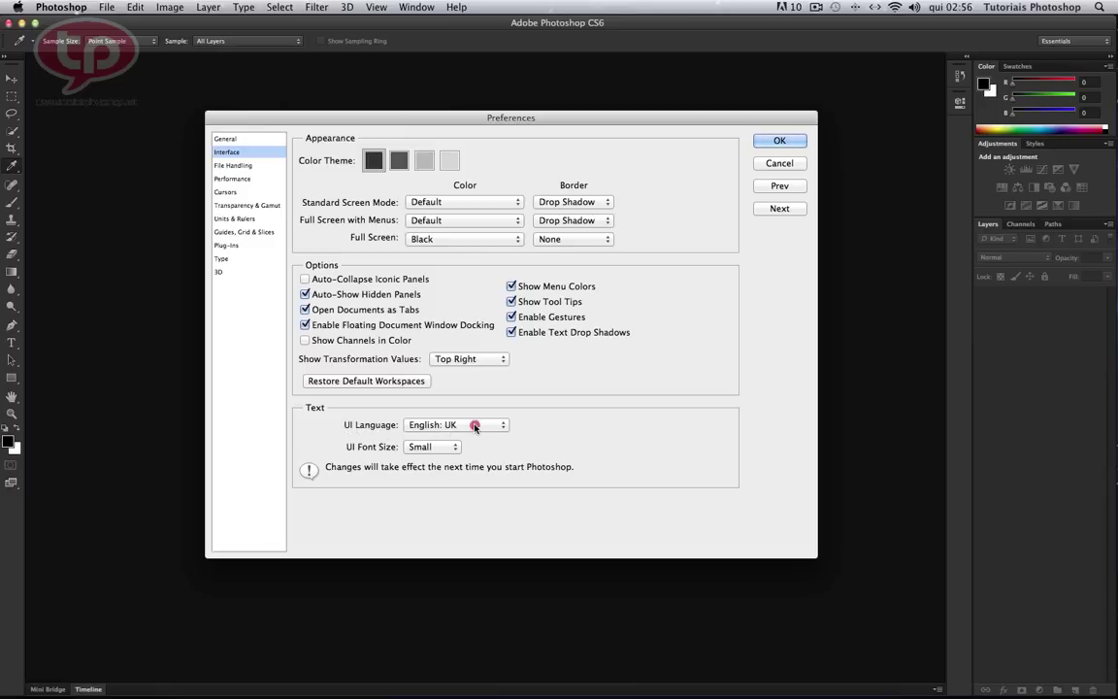
pyautogui.click(475, 425)
pyautogui.click(501, 428)
pyautogui.click(774, 138)
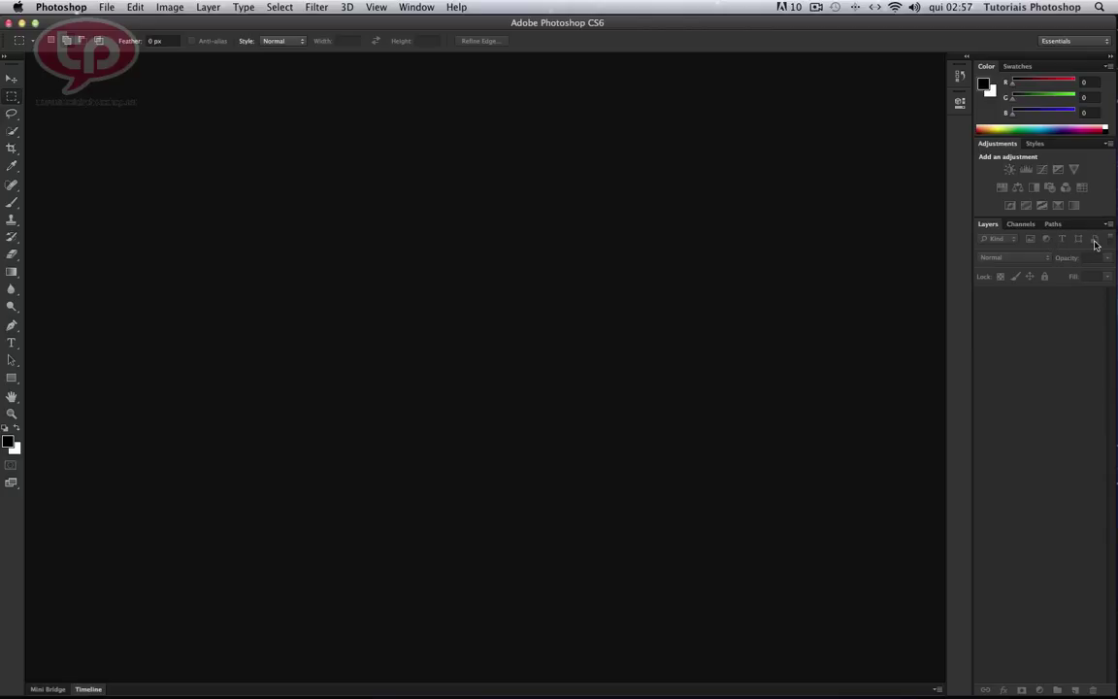
# - Expand Mini Bridge, scroll its thumbnails and open Photoshop CS6 Review.psd
pyautogui.click(49, 688)
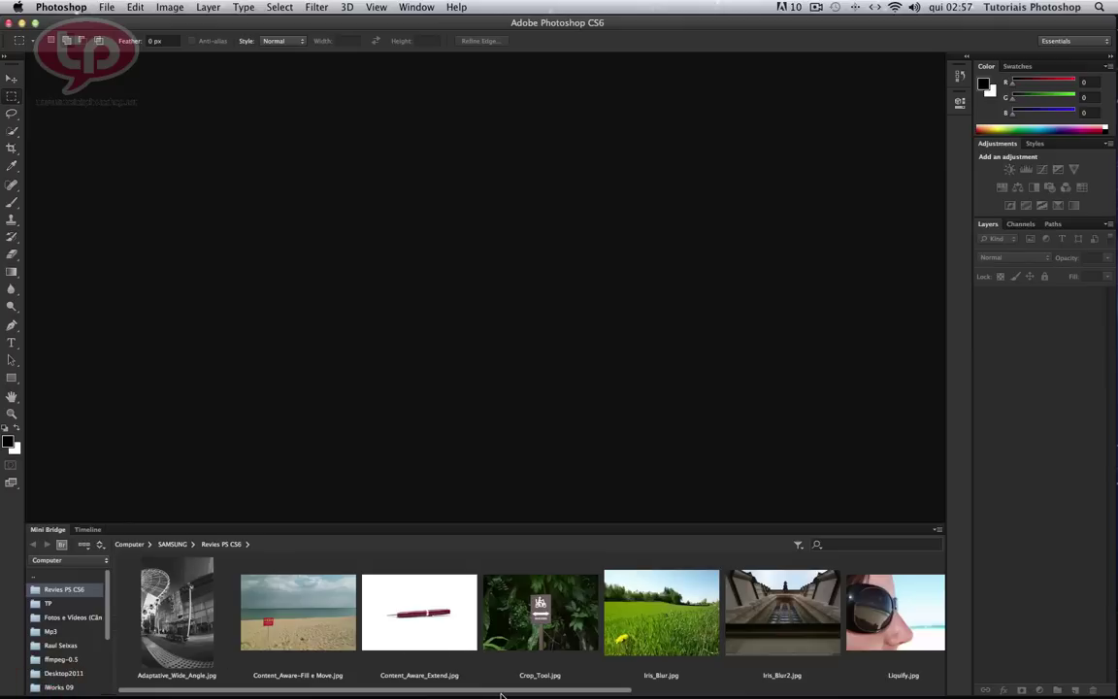
pyautogui.moveTo(496, 693); pyautogui.dragTo(812, 692)
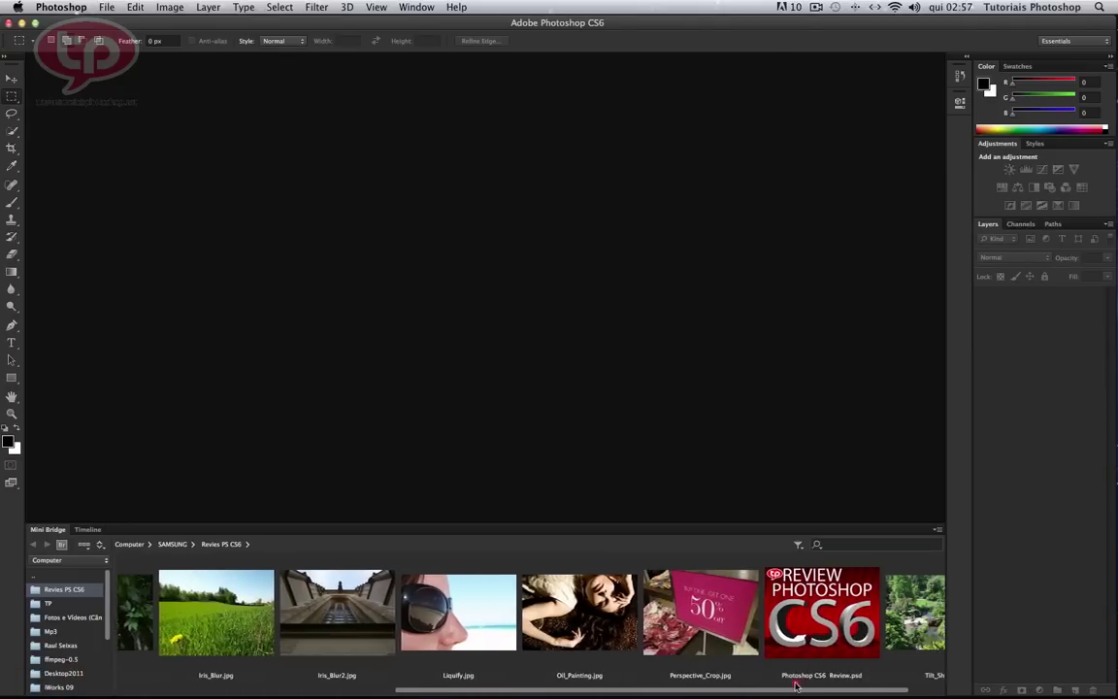
pyautogui.click(756, 620)
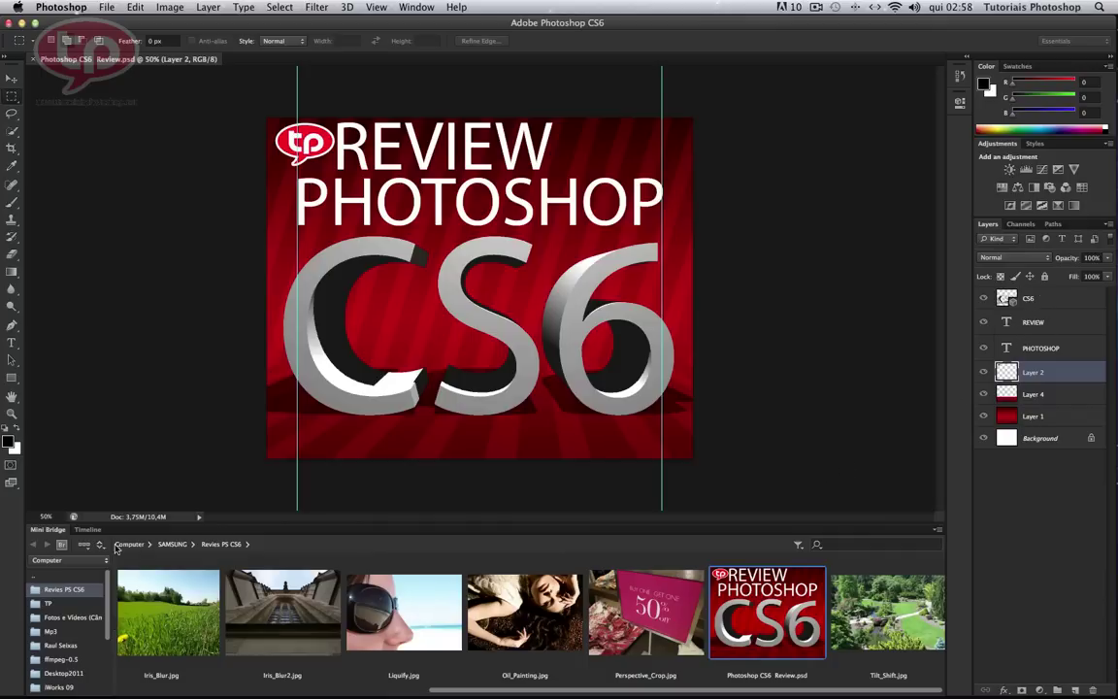
# - Collapse Mini Bridge and filter layers by kind, trying adjustment and pixel layers
pyautogui.click(51, 533)
pyautogui.click(49, 533)
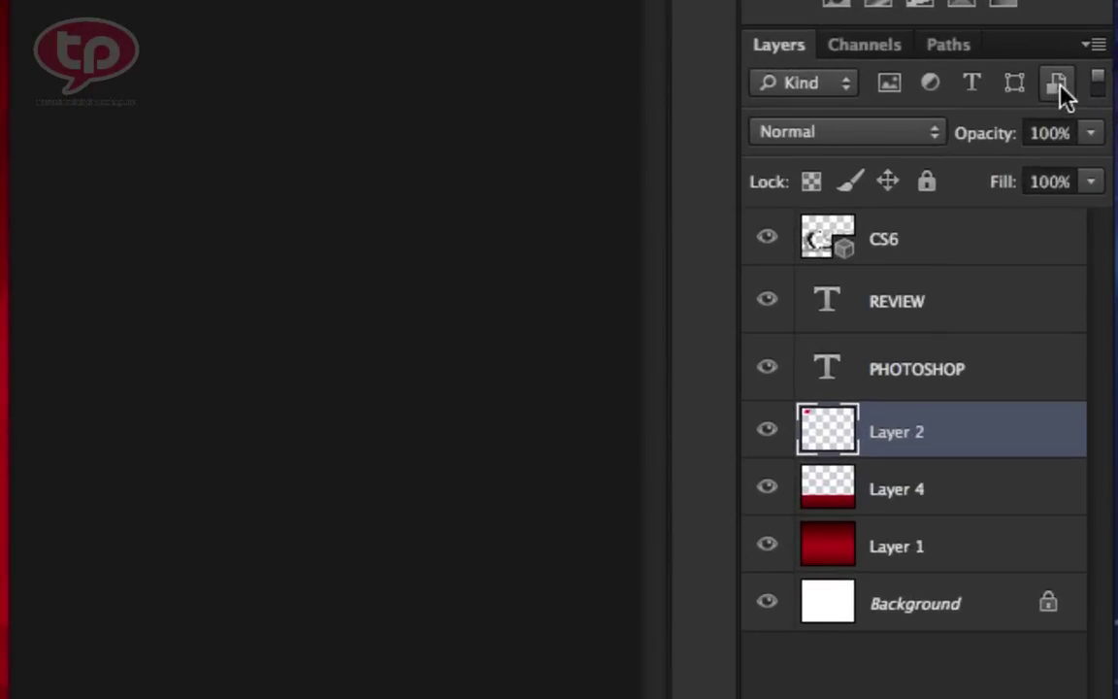
pyautogui.click(841, 87)
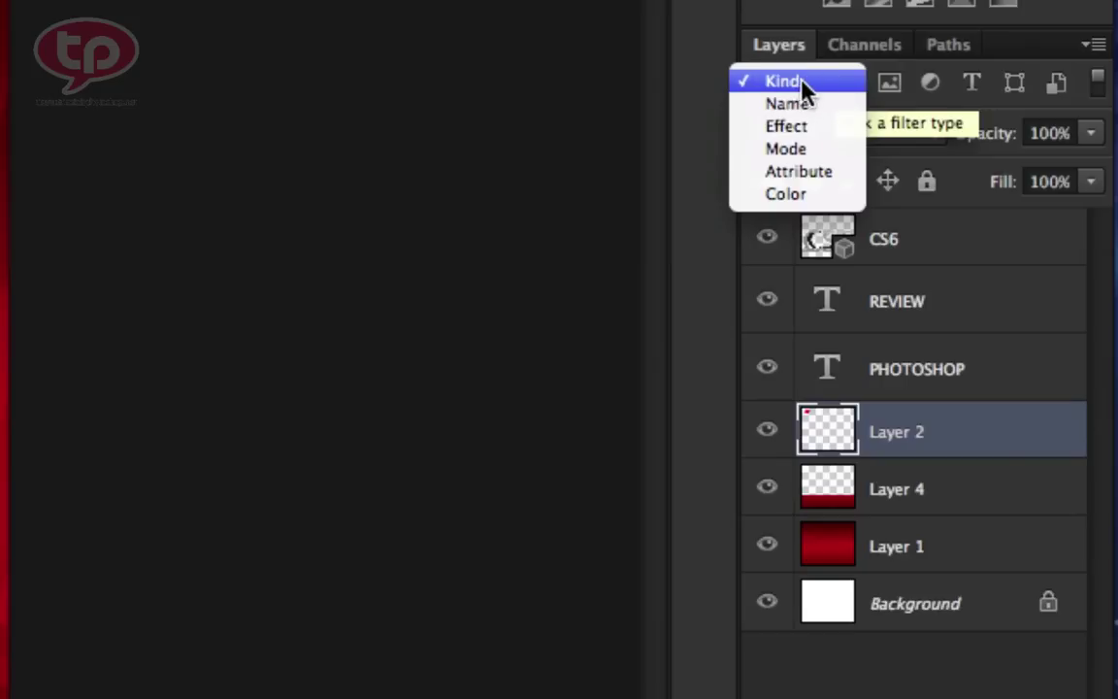
pyautogui.click(806, 86)
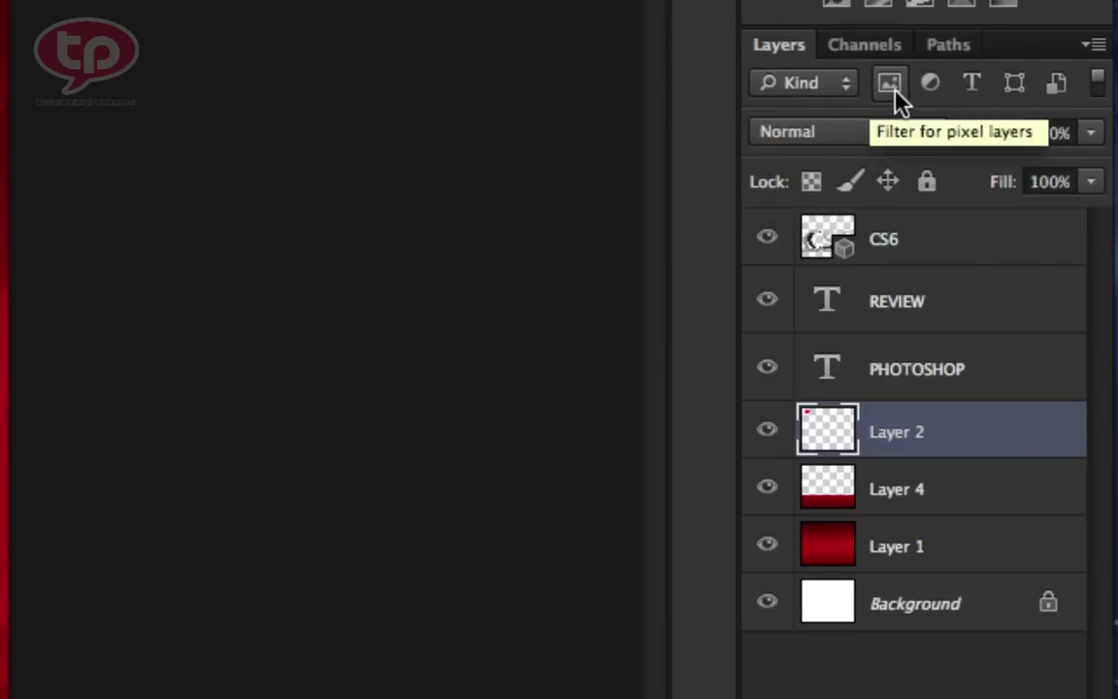
pyautogui.click(930, 85)
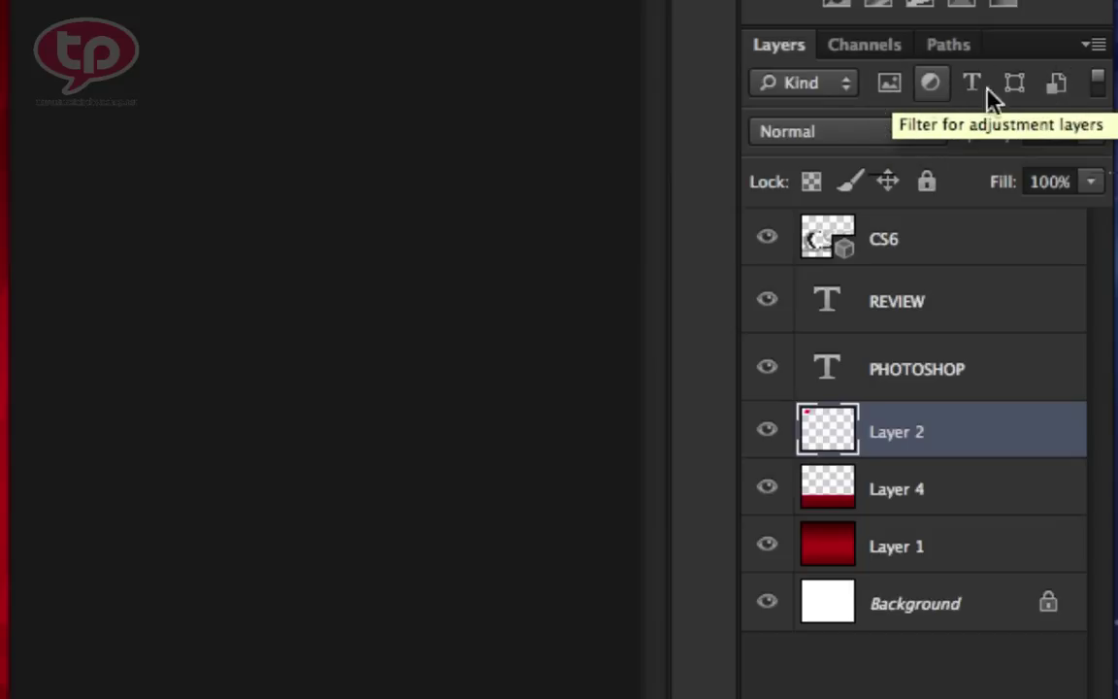
pyautogui.click(891, 85)
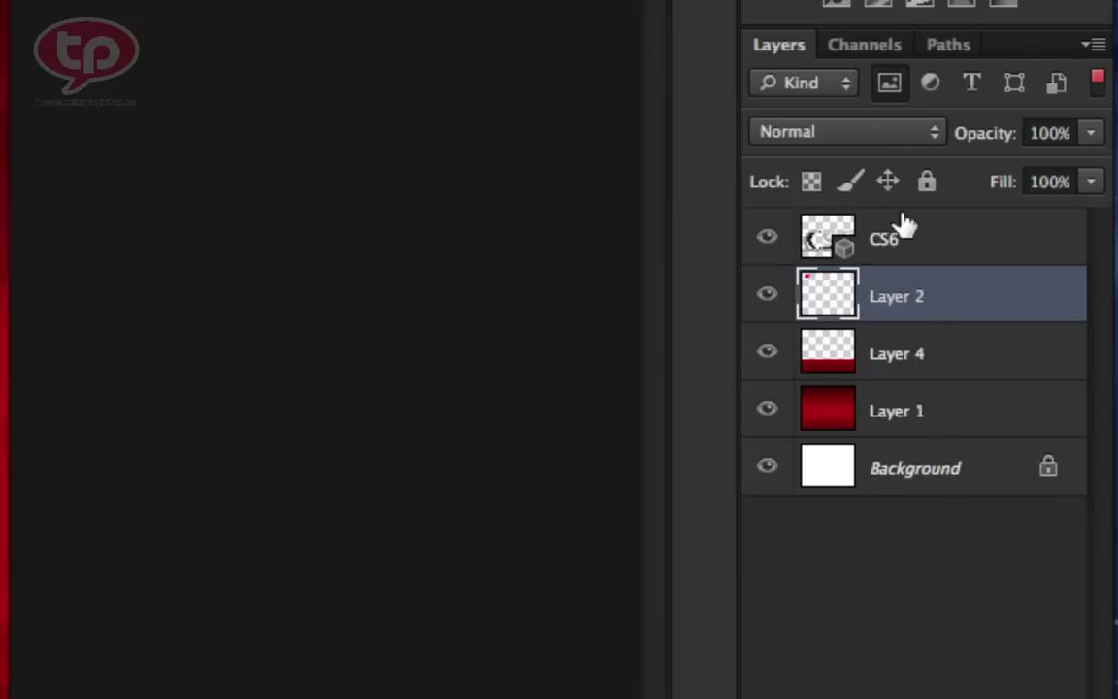
pyautogui.click(890, 83)
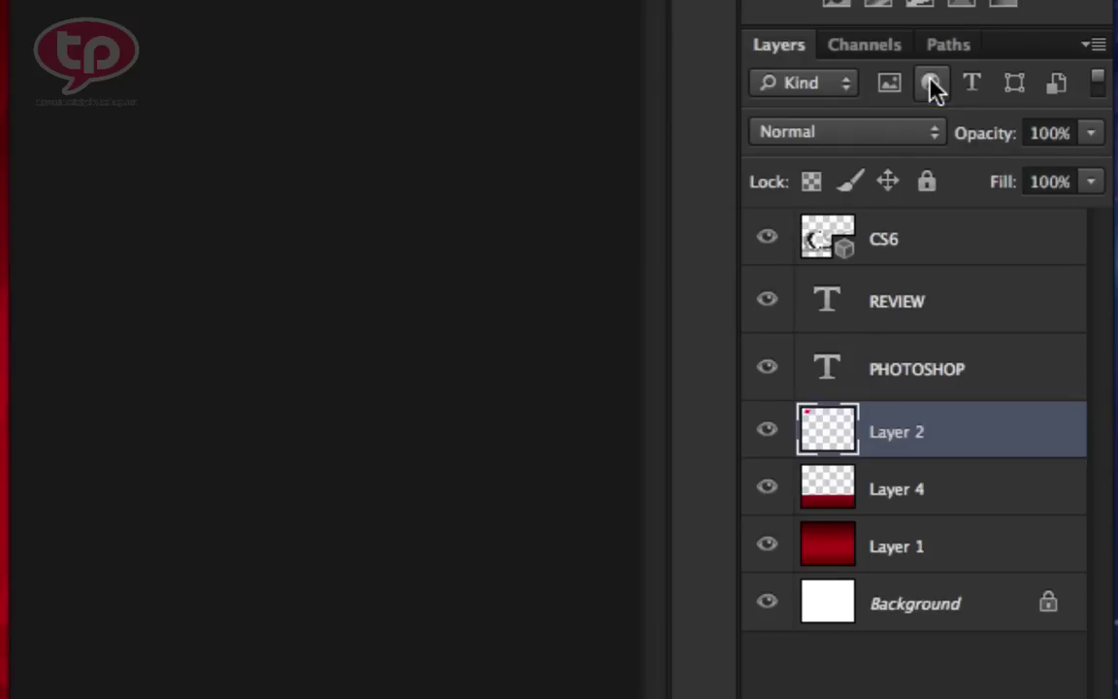
# - Toggle the adjustment, text, shape and smart object kind filters on and off
pyautogui.click(930, 85)
pyautogui.click(930, 85)
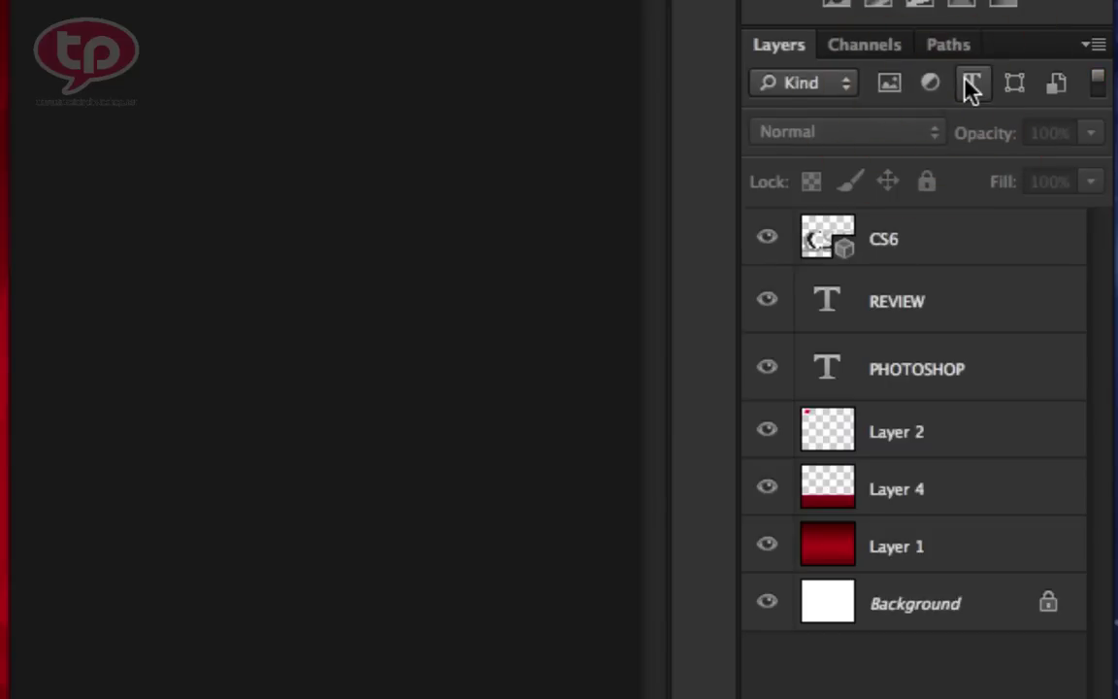
pyautogui.click(974, 89)
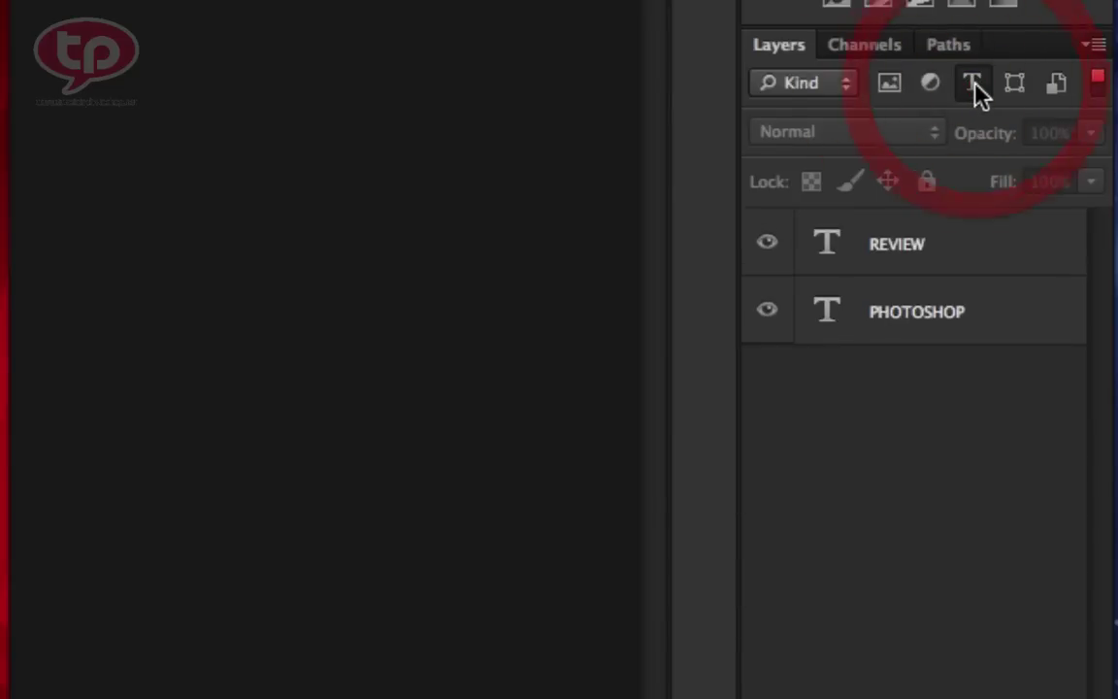
pyautogui.click(975, 87)
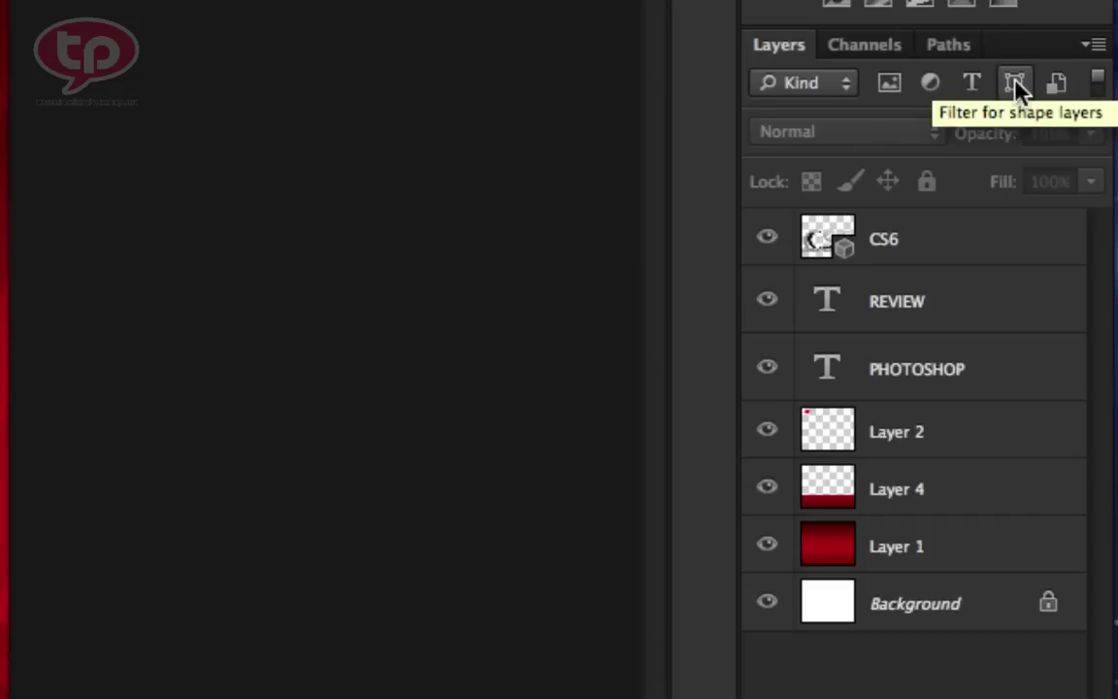
pyautogui.click(1016, 84)
pyautogui.click(1016, 84)
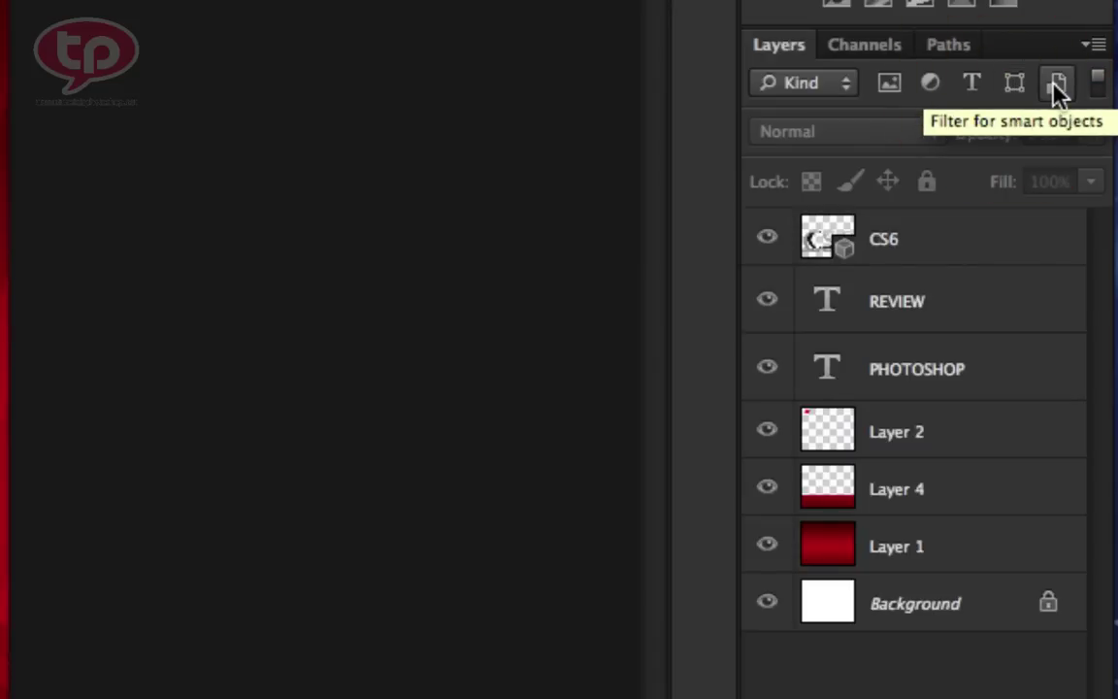
pyautogui.click(1058, 86)
pyautogui.click(1058, 85)
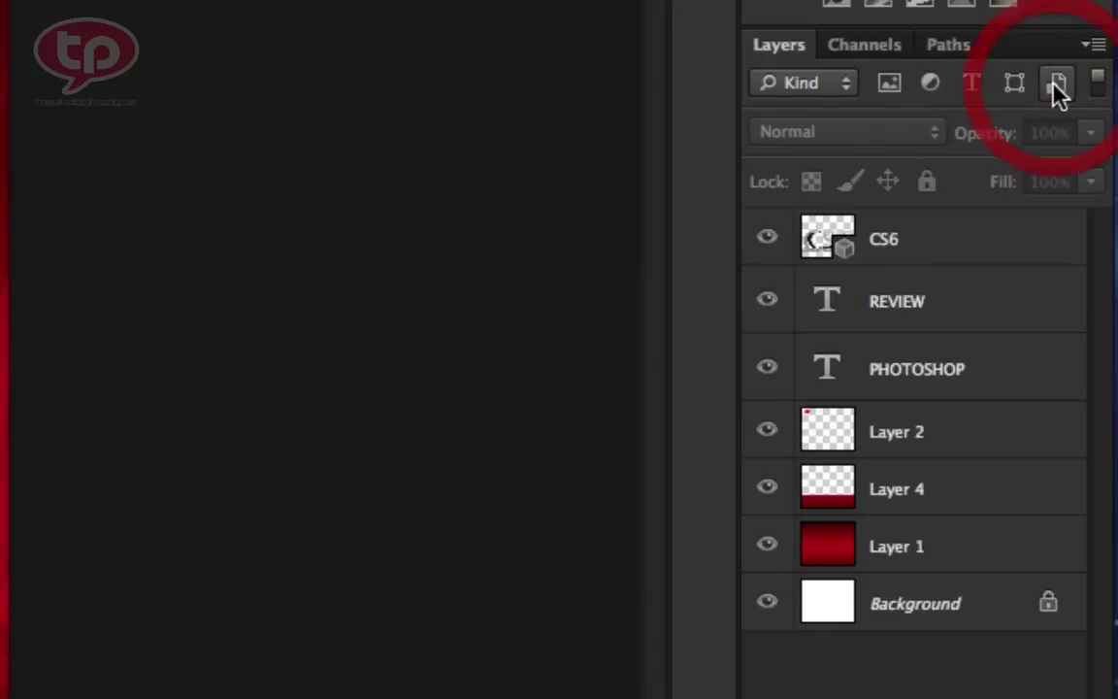
# - Try filtering layers by Name, Effect and Mode, viewing each option list
pyautogui.click(833, 85)
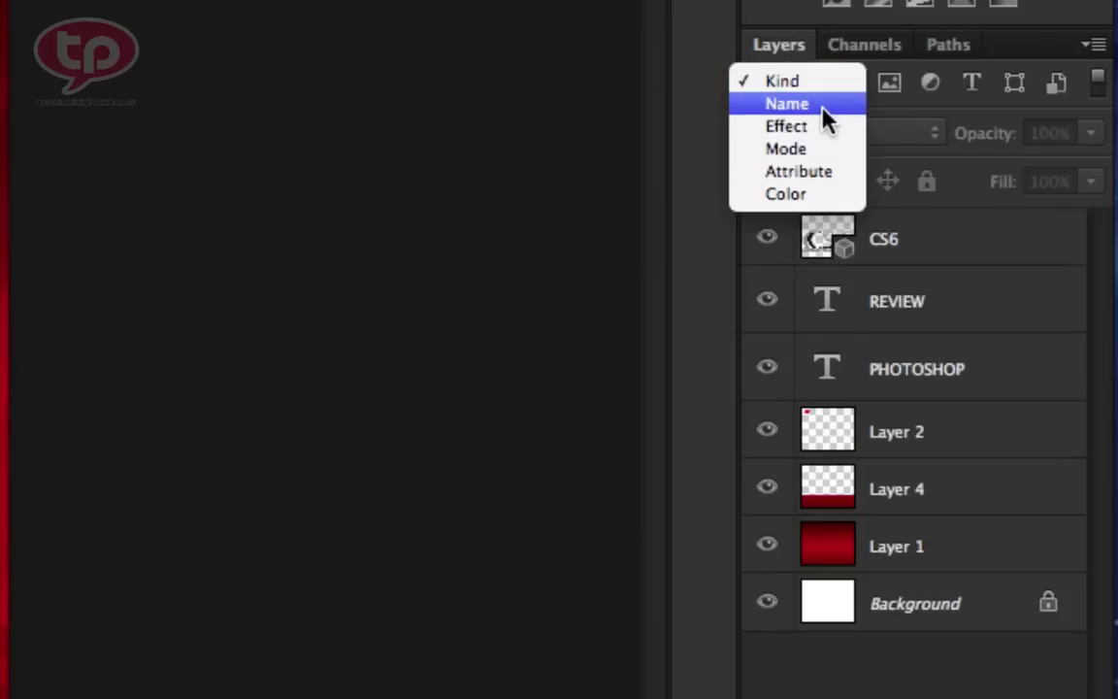
pyautogui.click(827, 104)
pyautogui.click(899, 83)
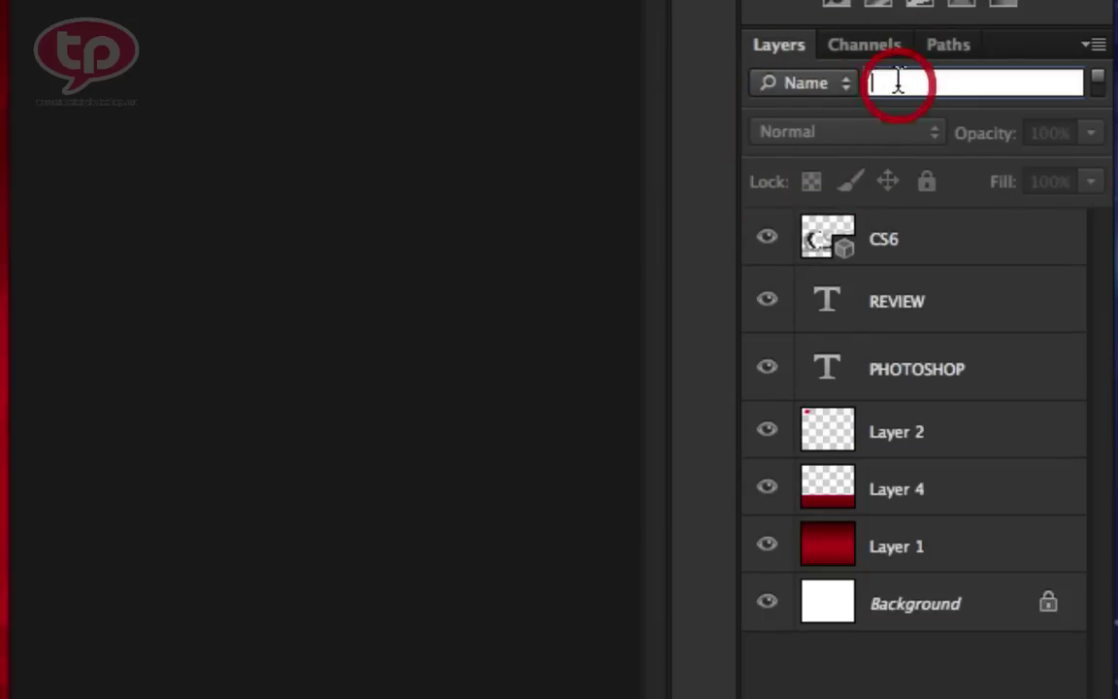
pyautogui.click(821, 84)
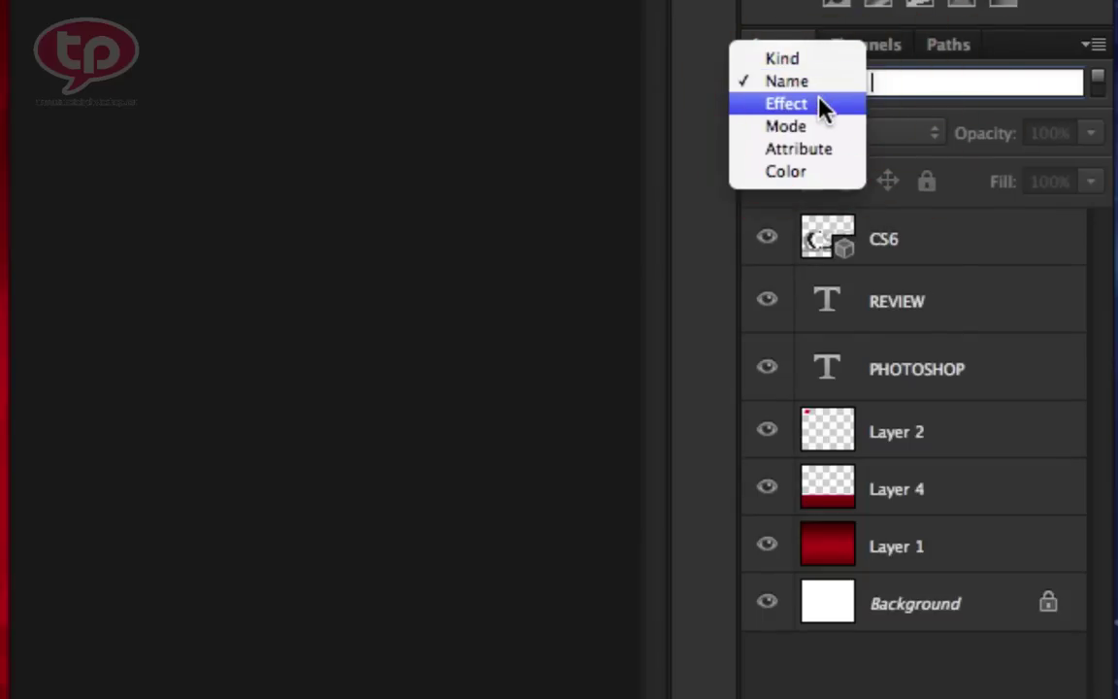
pyautogui.click(827, 103)
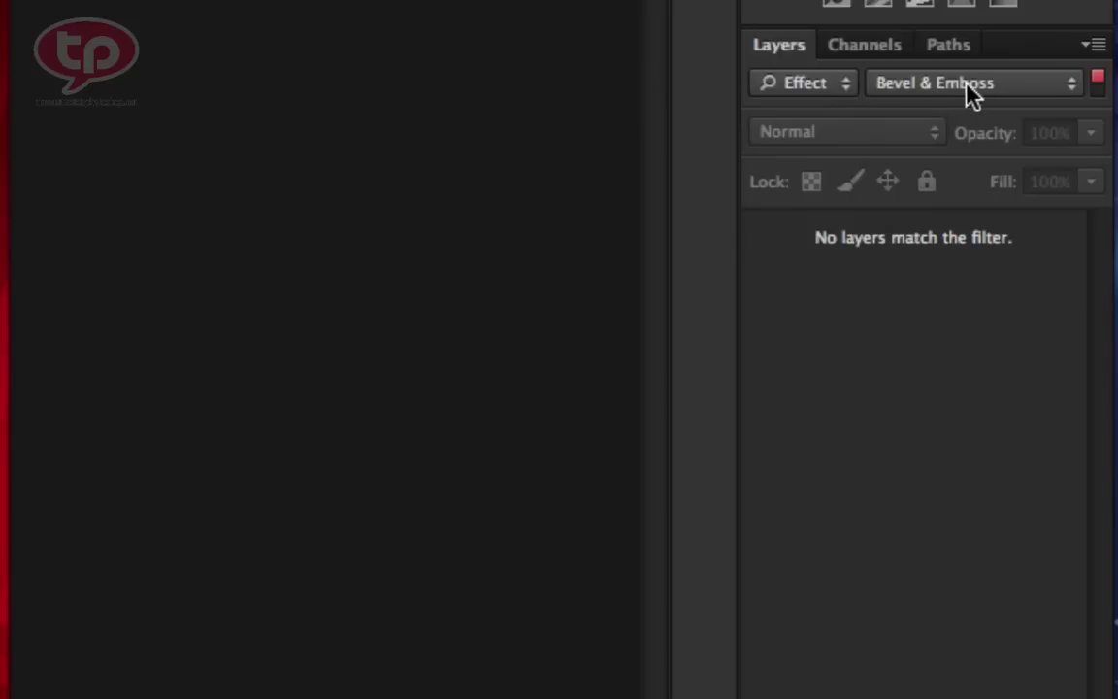
pyautogui.click(969, 83)
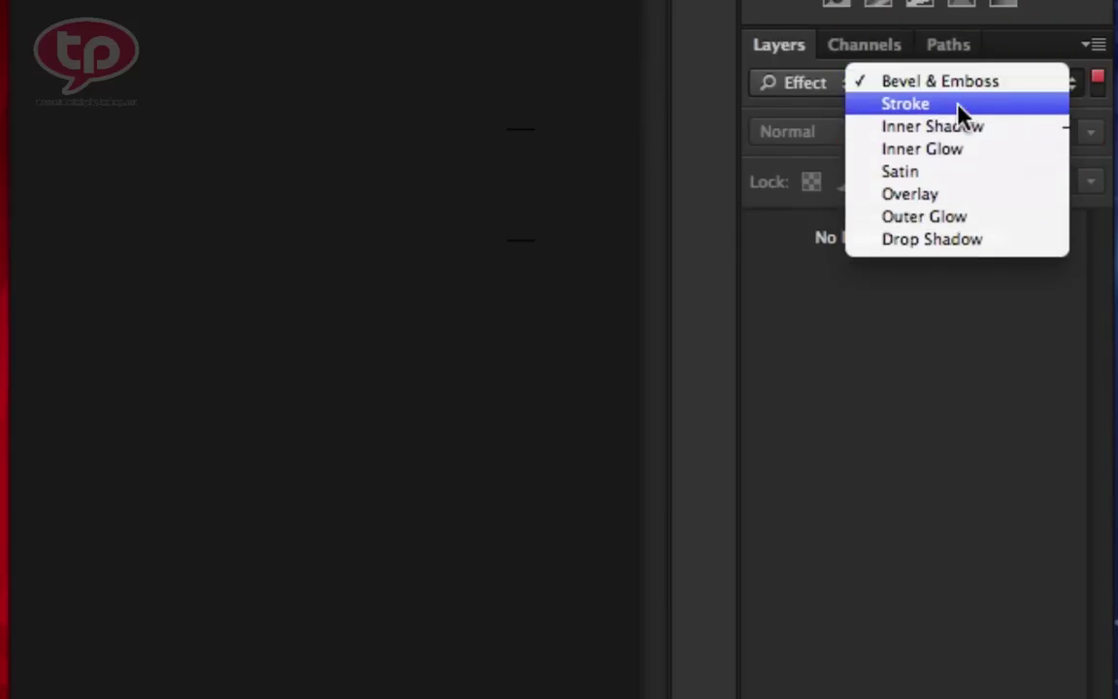
pyautogui.click(839, 88)
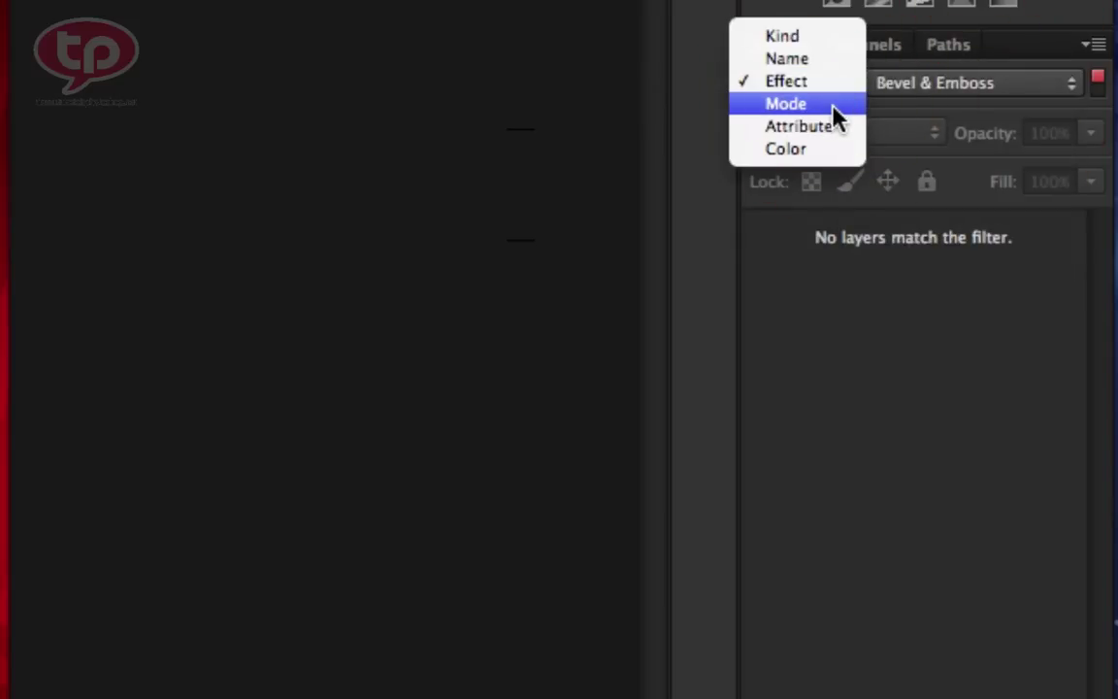
pyautogui.click(835, 105)
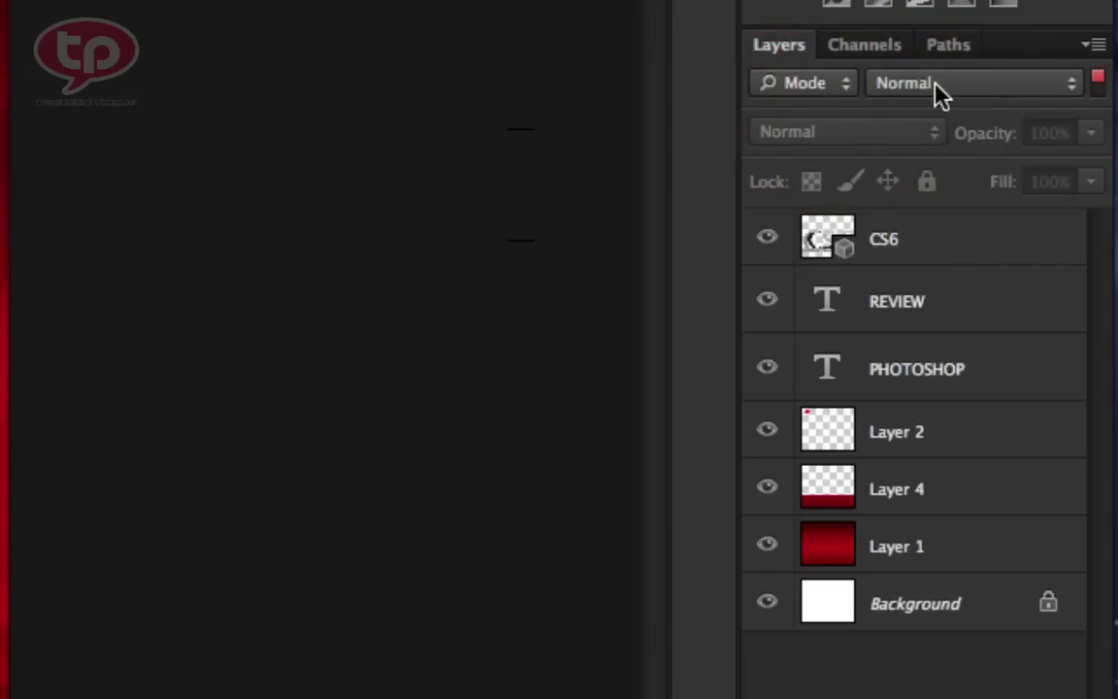
pyautogui.click(936, 85)
# - Filter by Attribute (Visible) and Color (no label), then return the filter to Kind
pyautogui.click(833, 89)
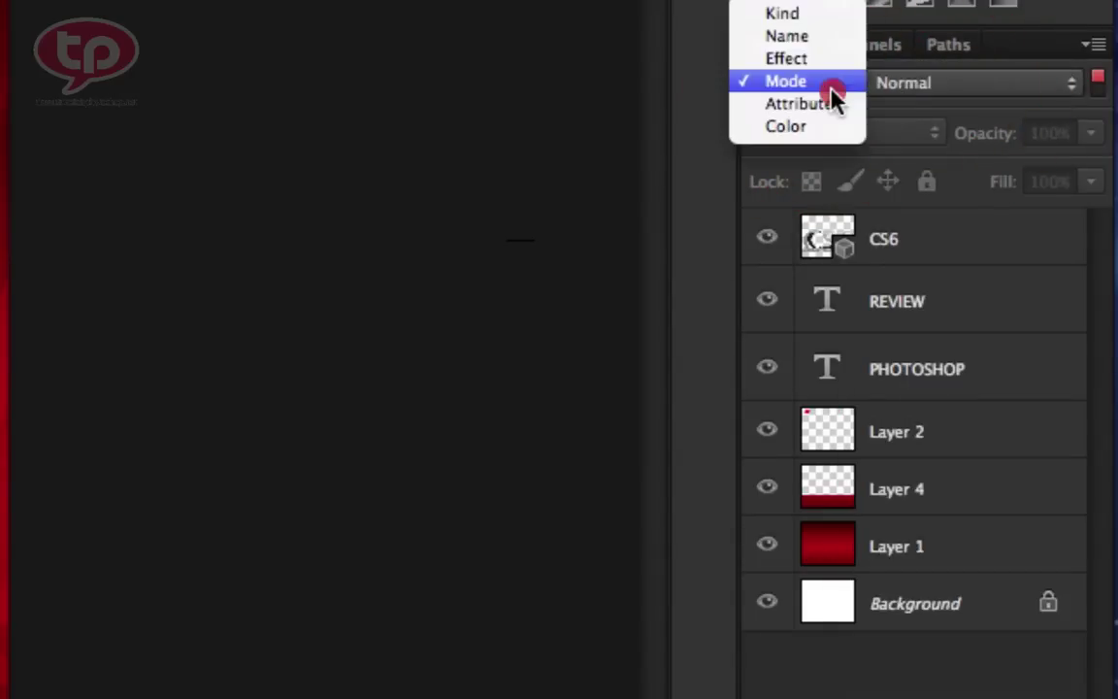
pyautogui.click(831, 105)
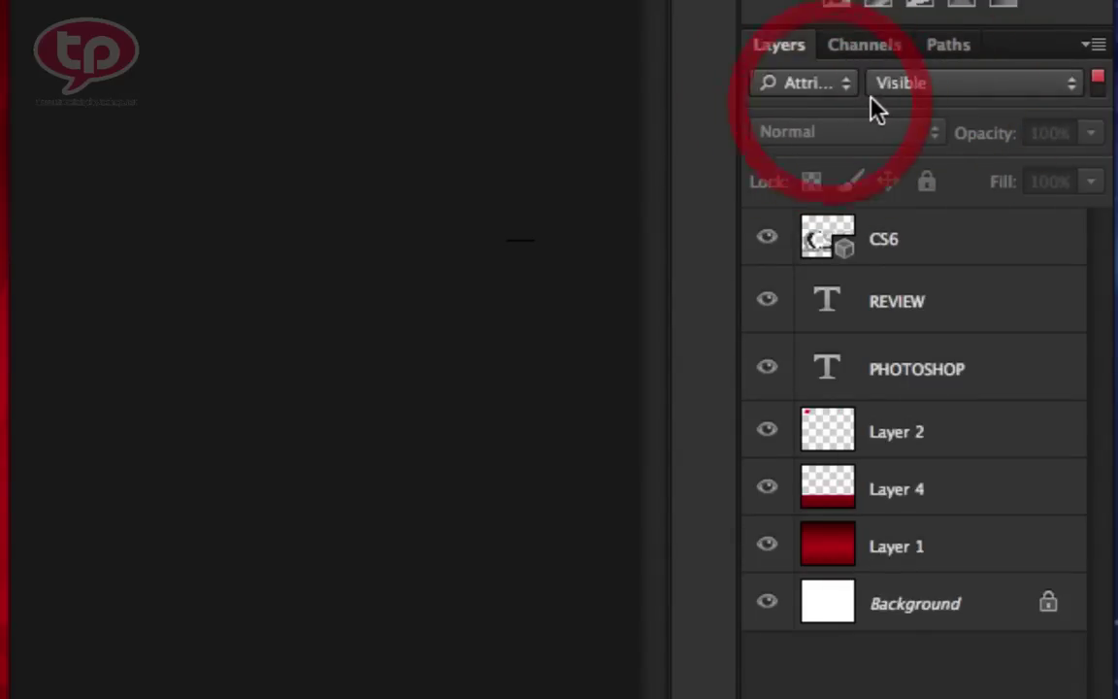
pyautogui.click(925, 95)
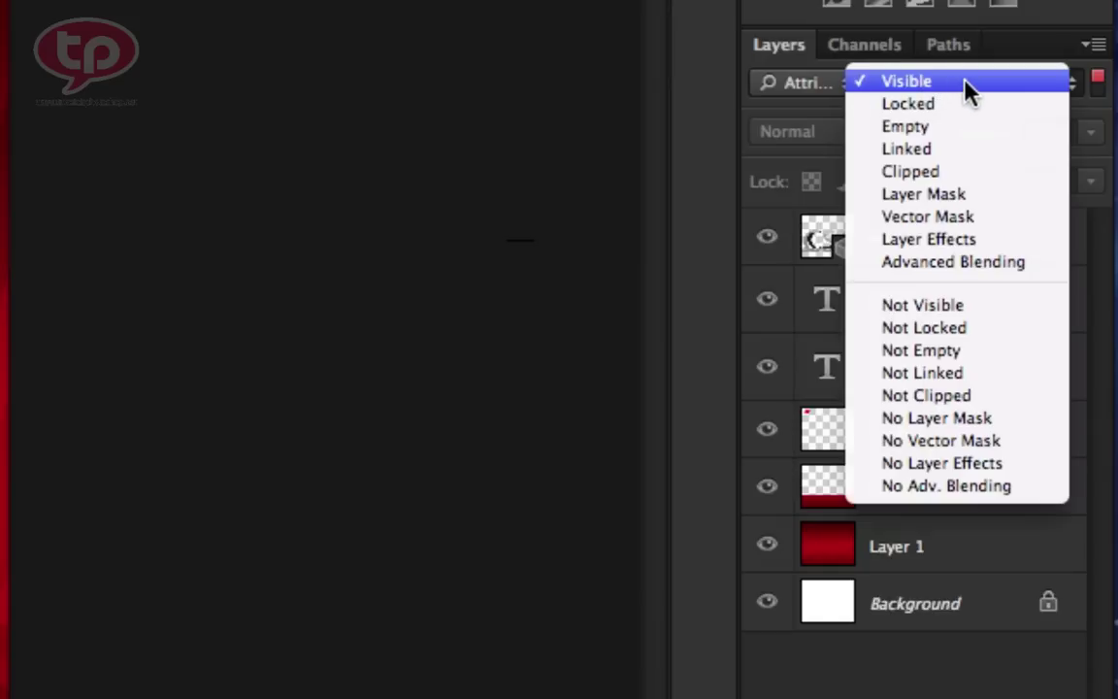
pyautogui.click(966, 81)
pyautogui.click(826, 89)
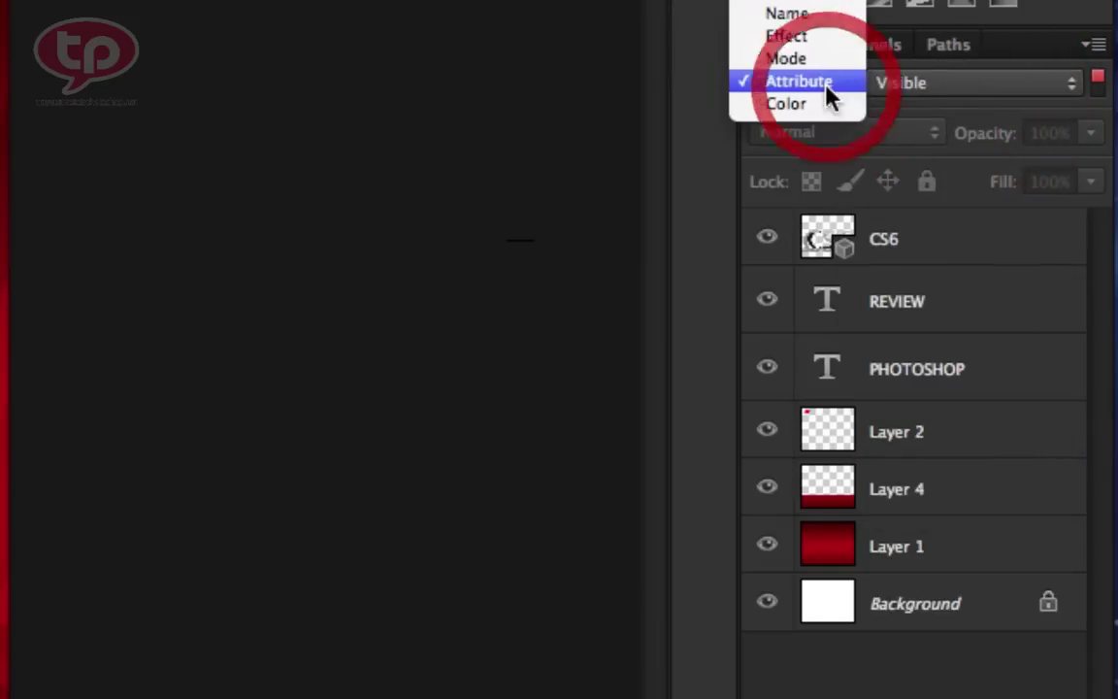
pyautogui.click(827, 105)
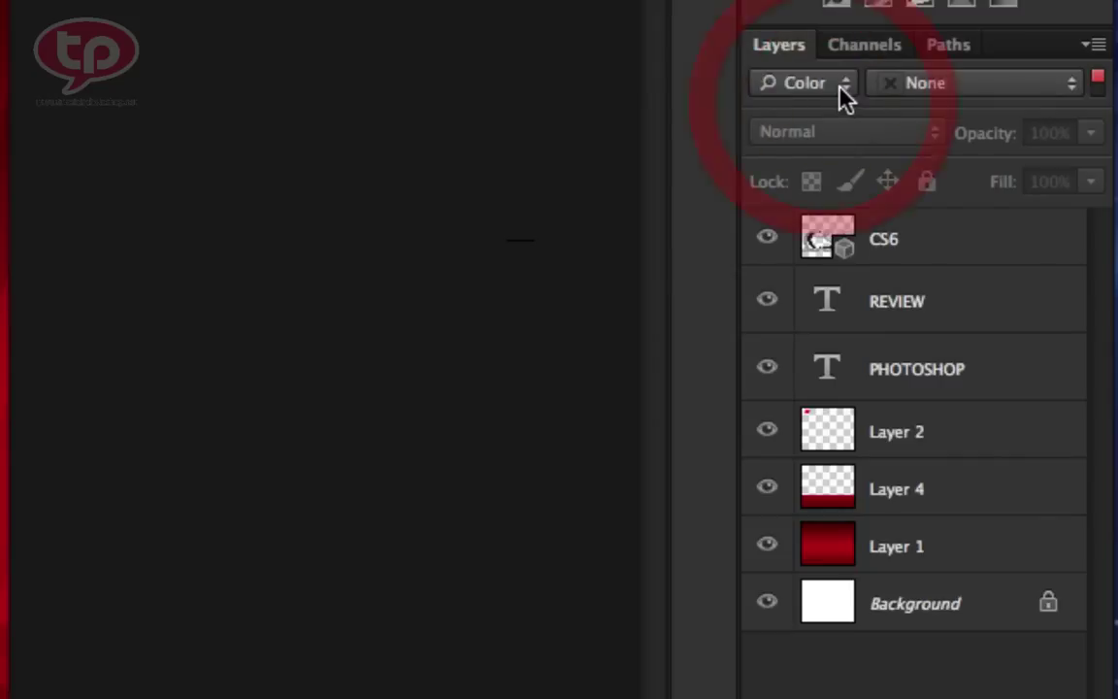
pyautogui.click(979, 83)
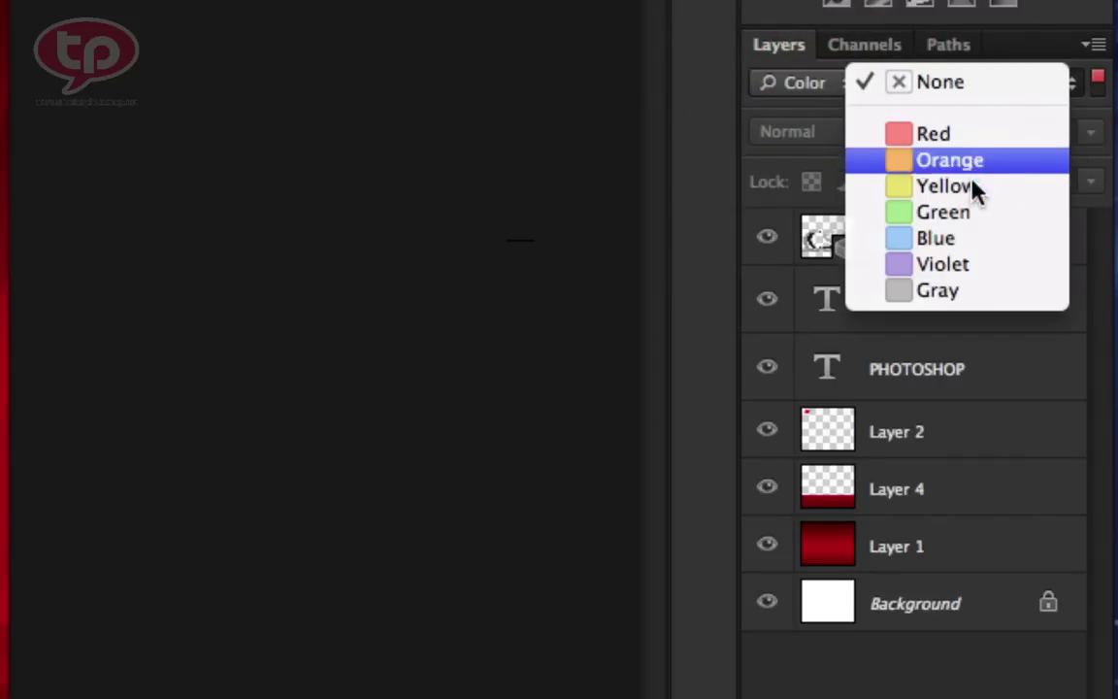
pyautogui.click(947, 84)
pyautogui.click(824, 92)
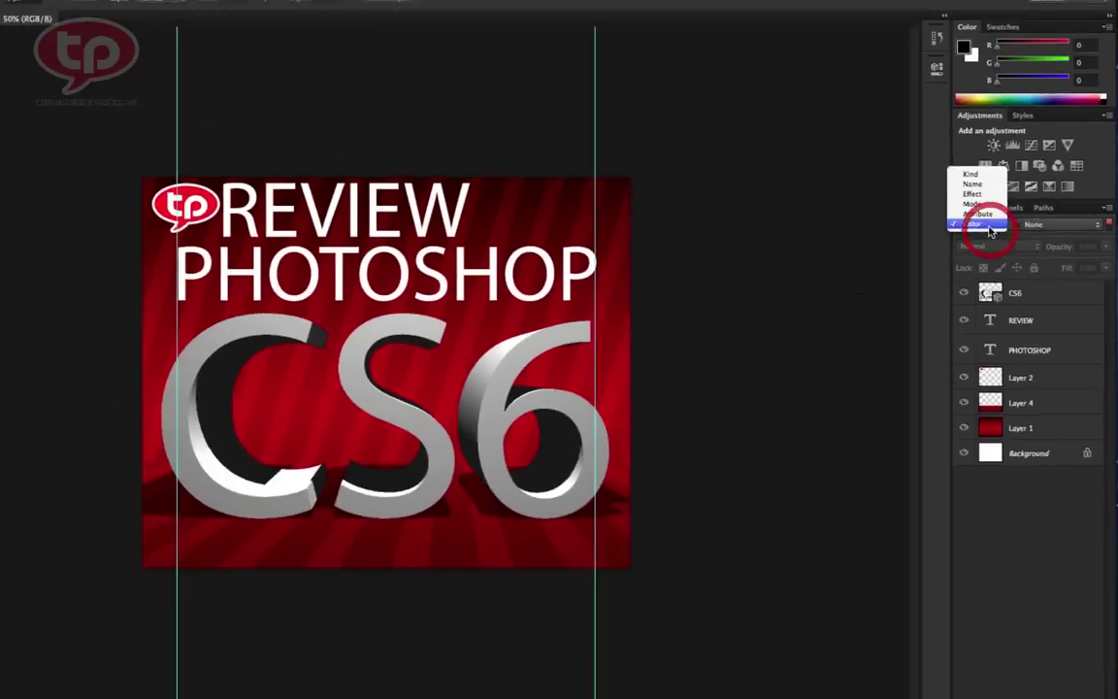
pyautogui.click(995, 199)
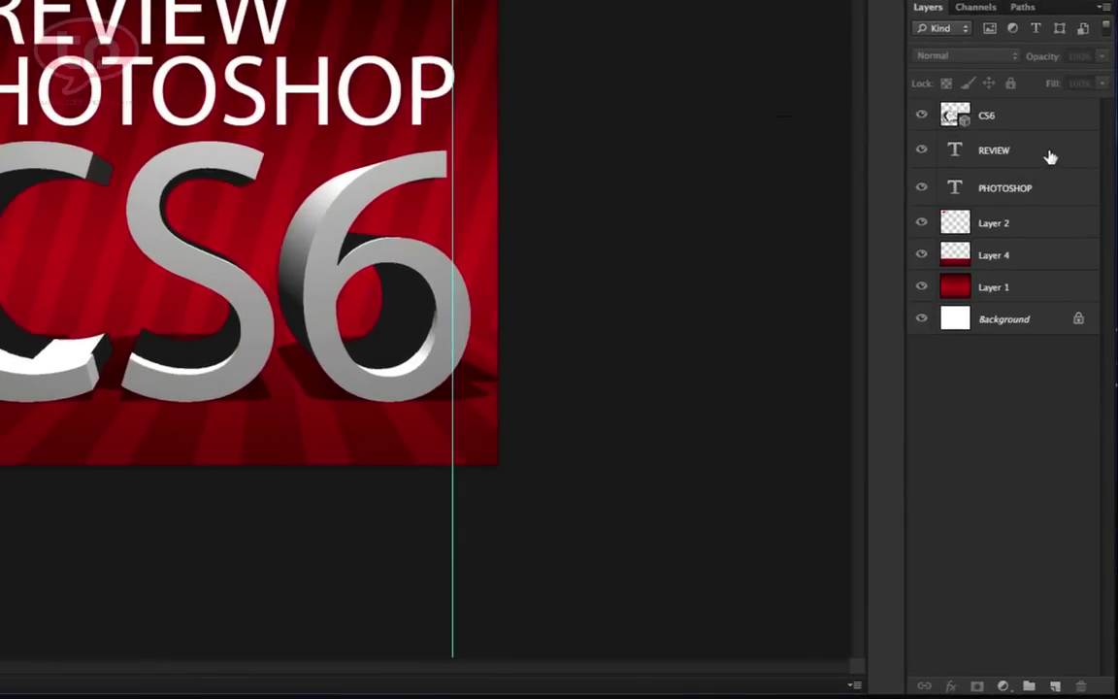
# - Select the REVIEW and PHOTOSHOP layers and give them a Green colour label
pyautogui.click(1050, 154)
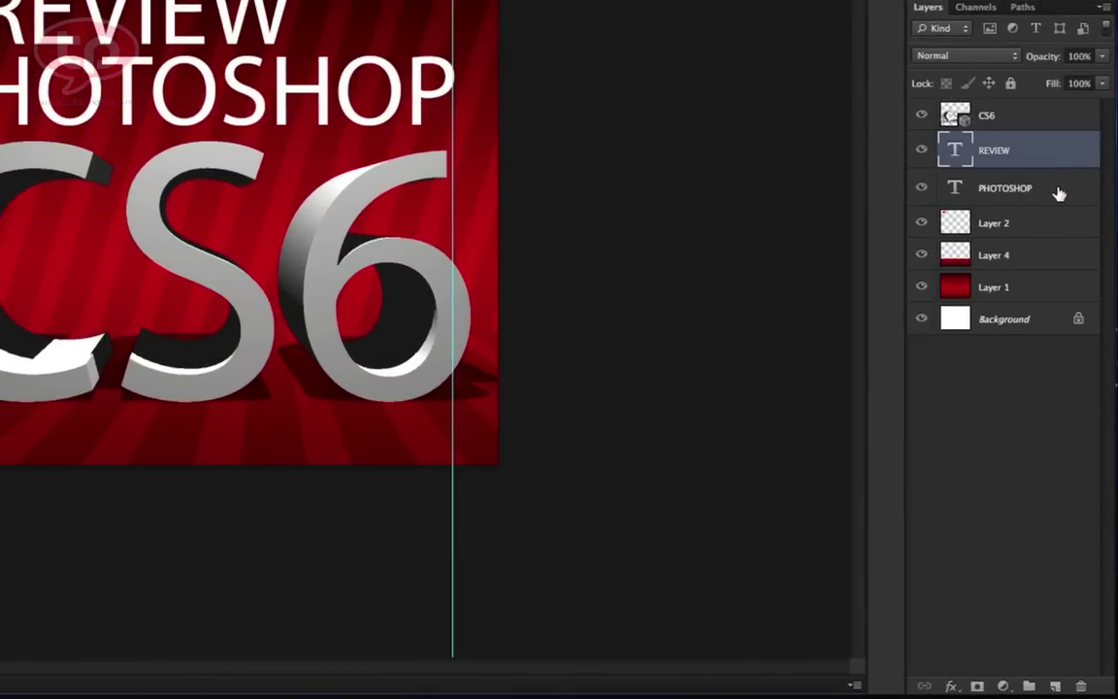
pyautogui.keyDown('shift'); pyautogui.click(1060, 186); pyautogui.keyUp('shift')
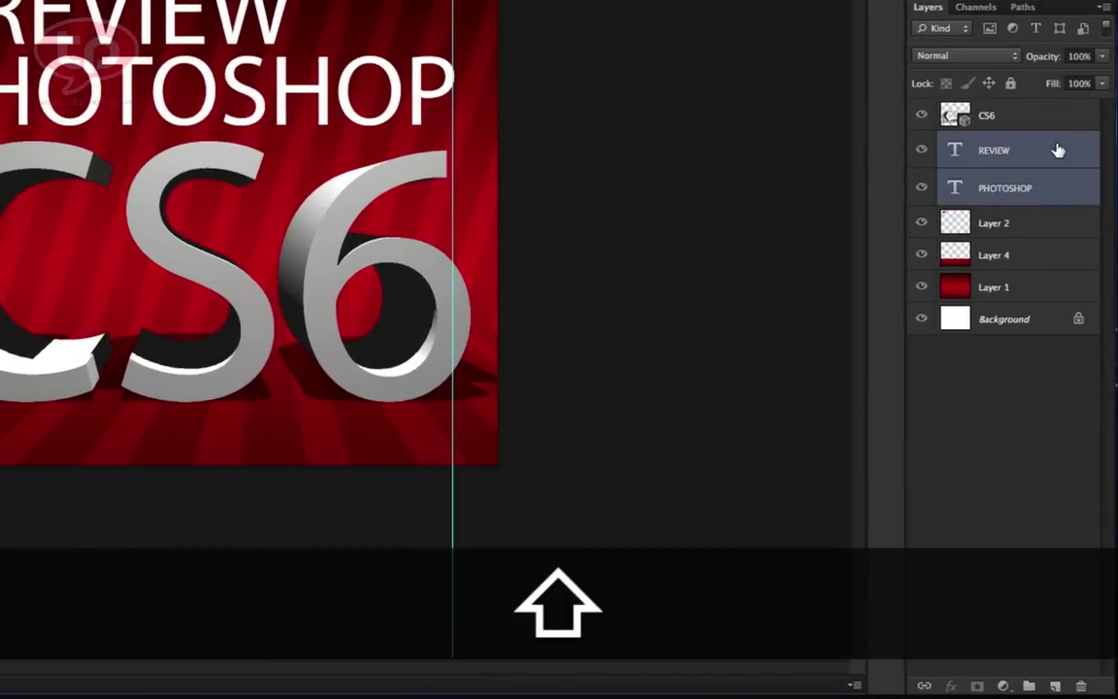
pyautogui.rightClick(1058, 147)
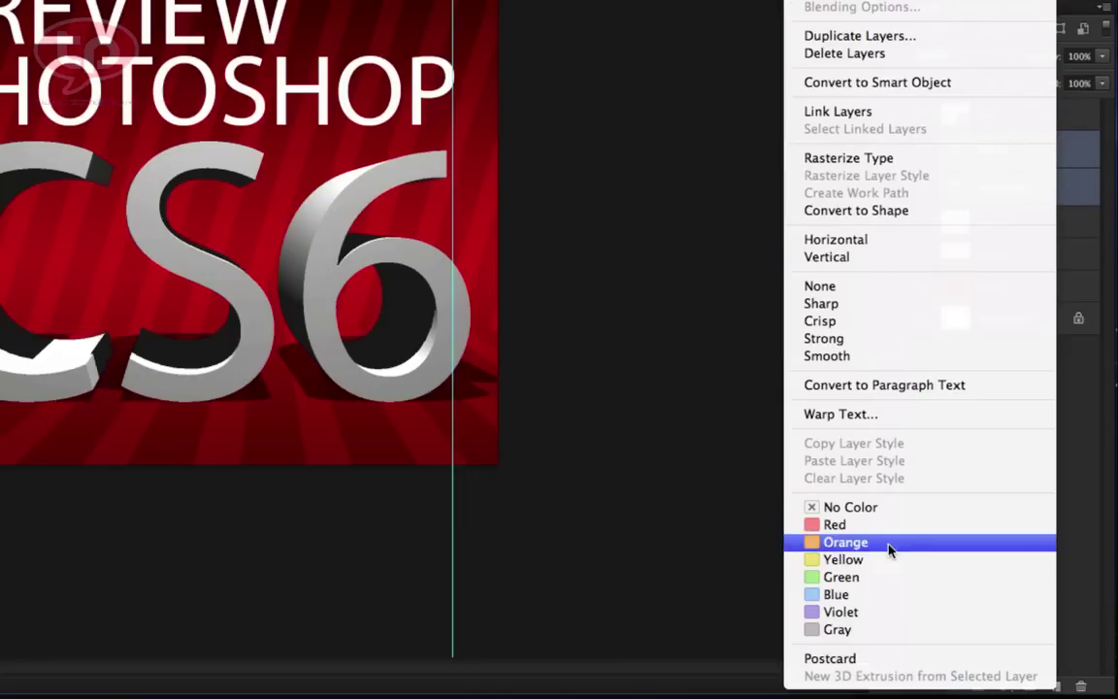
pyautogui.click(888, 580)
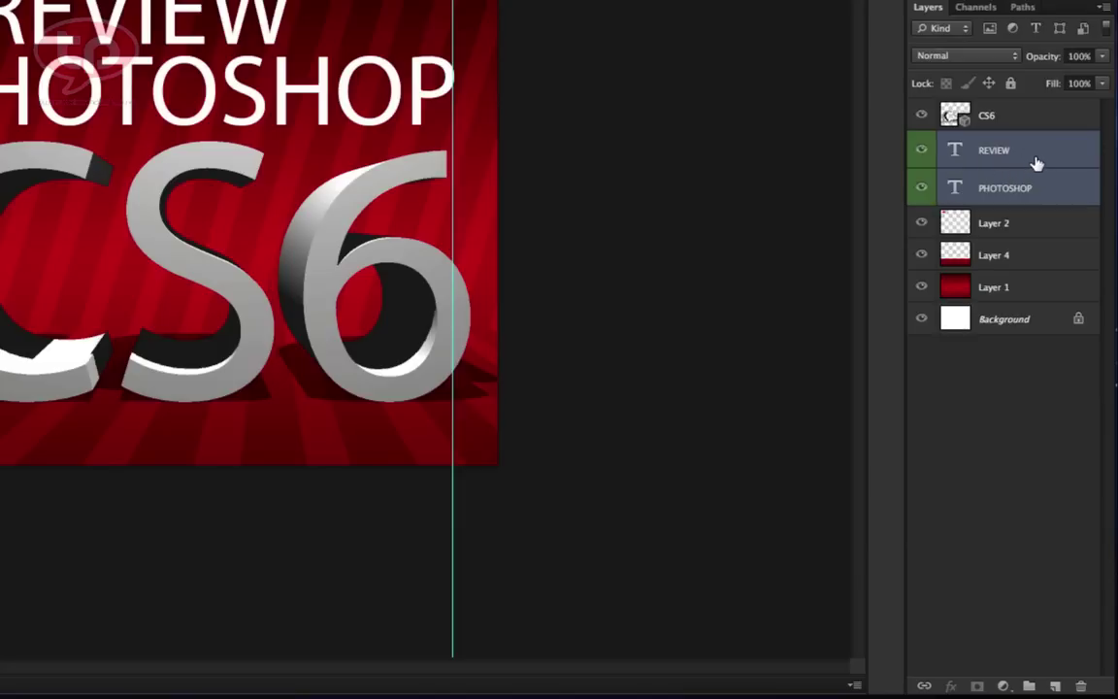
pyautogui.click(1005, 61)
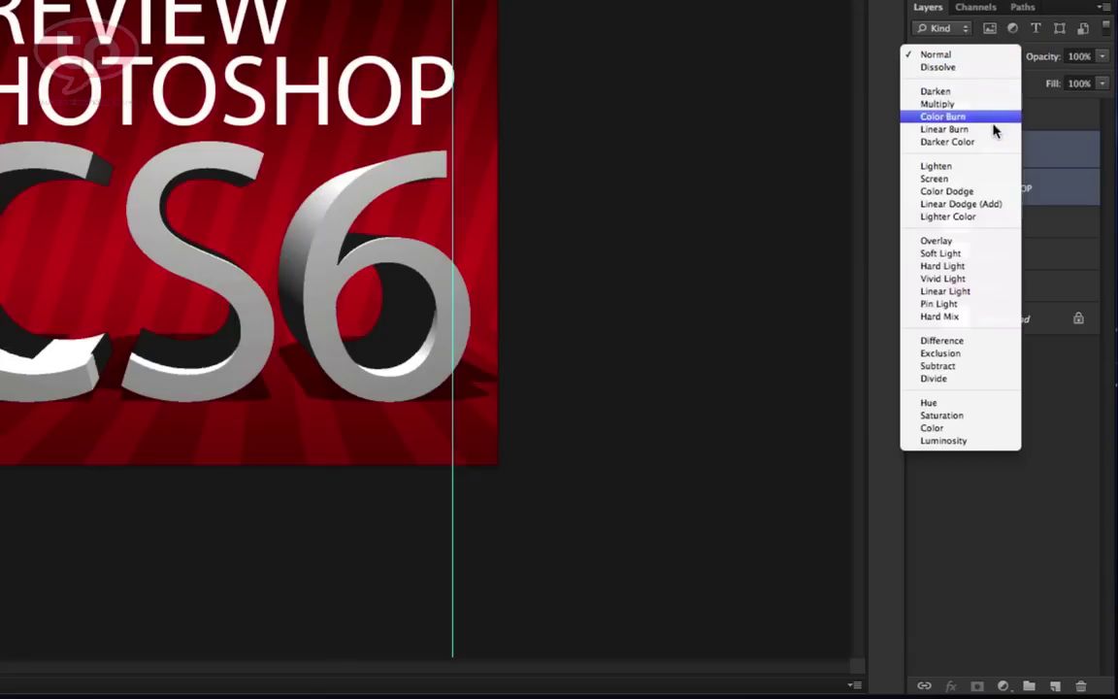
pyautogui.click(994, 172)
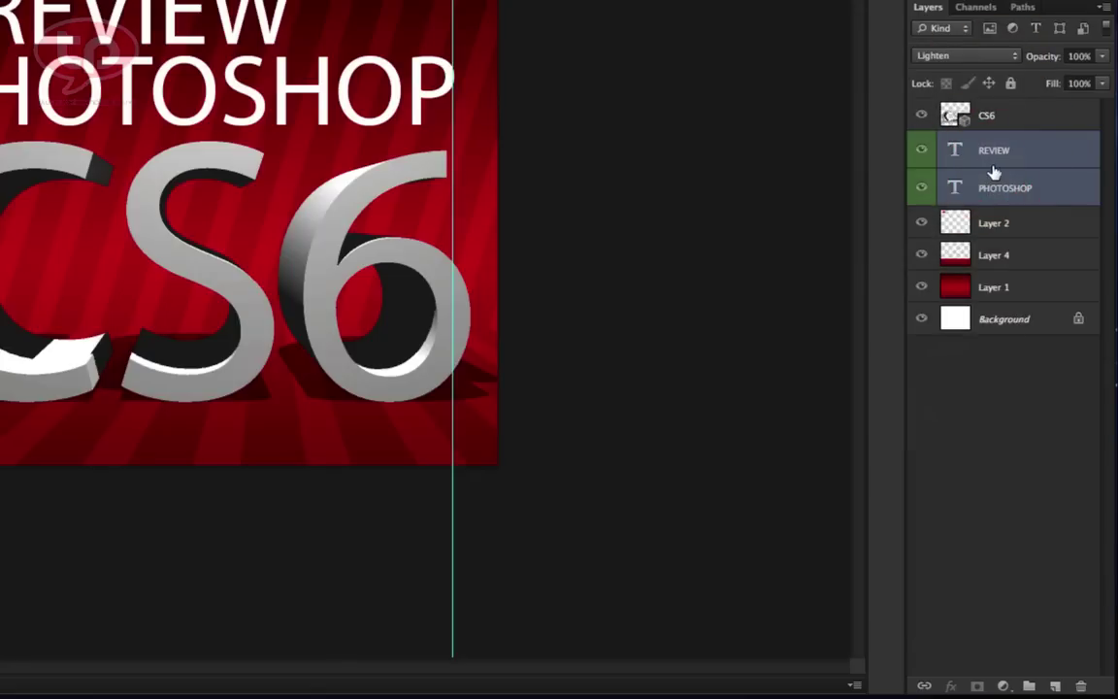
pyautogui.click(979, 63)
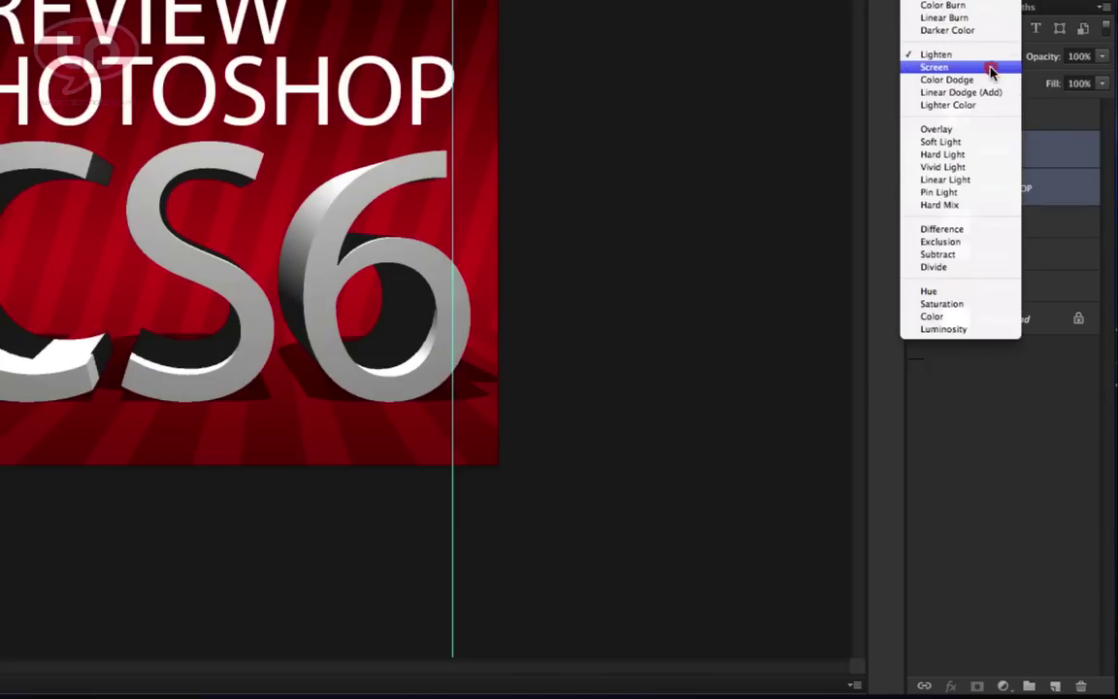
pyautogui.click(992, 68)
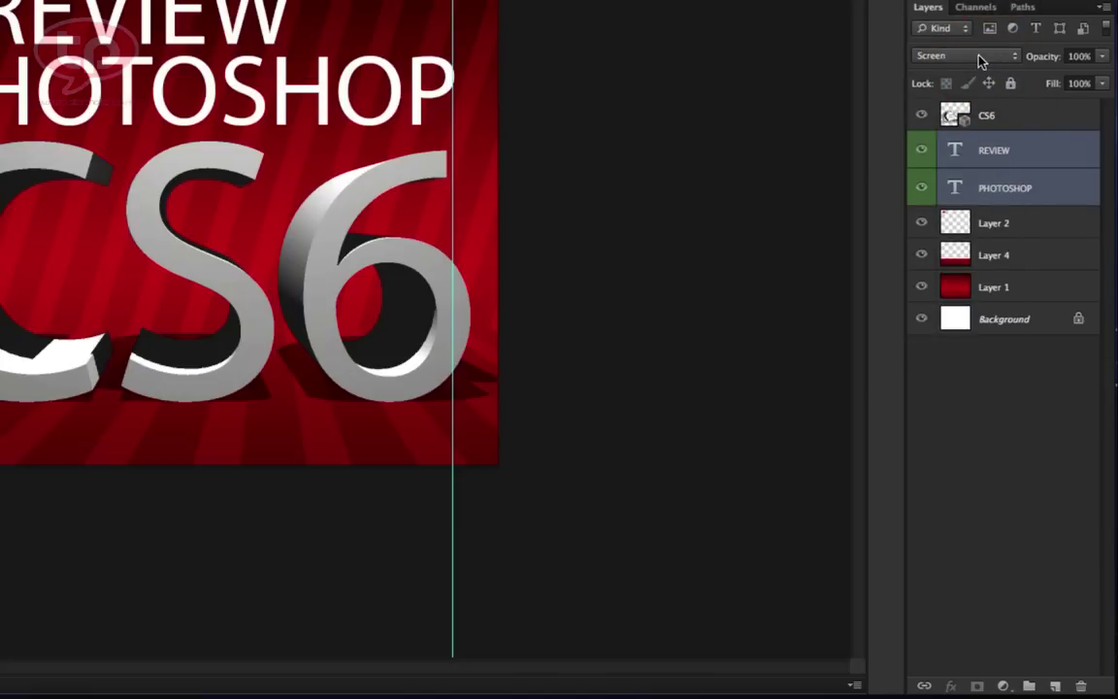
pyautogui.click(980, 58)
pyautogui.click(973, 65)
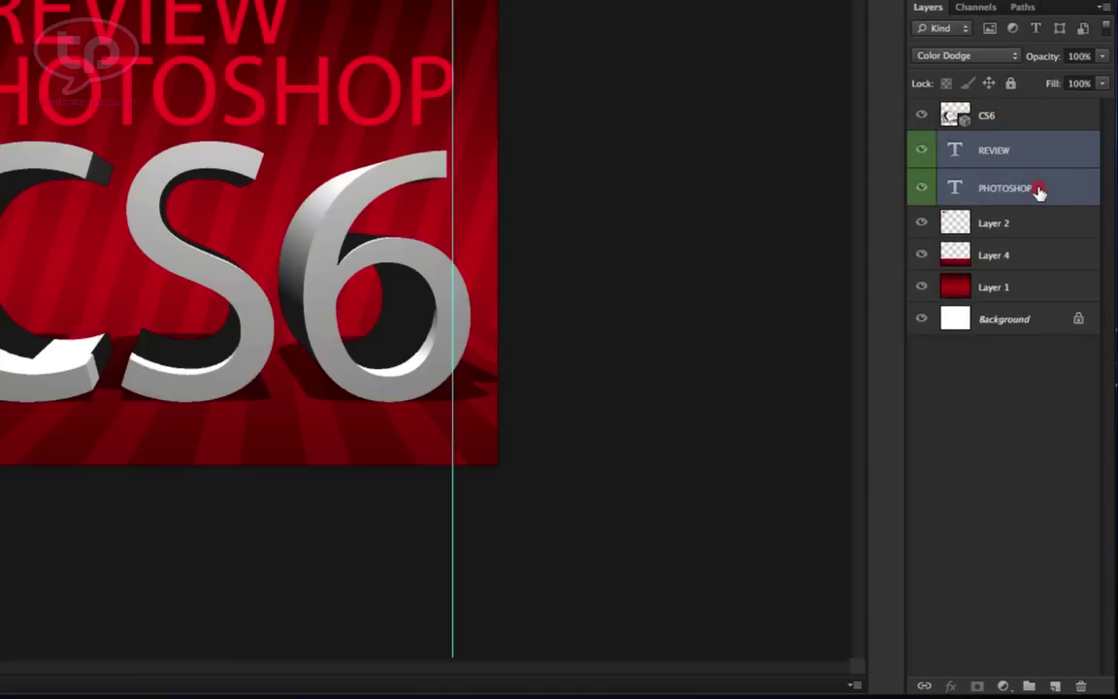
pyautogui.click(1035, 189)
pyautogui.click(1025, 155)
pyautogui.click(1034, 190)
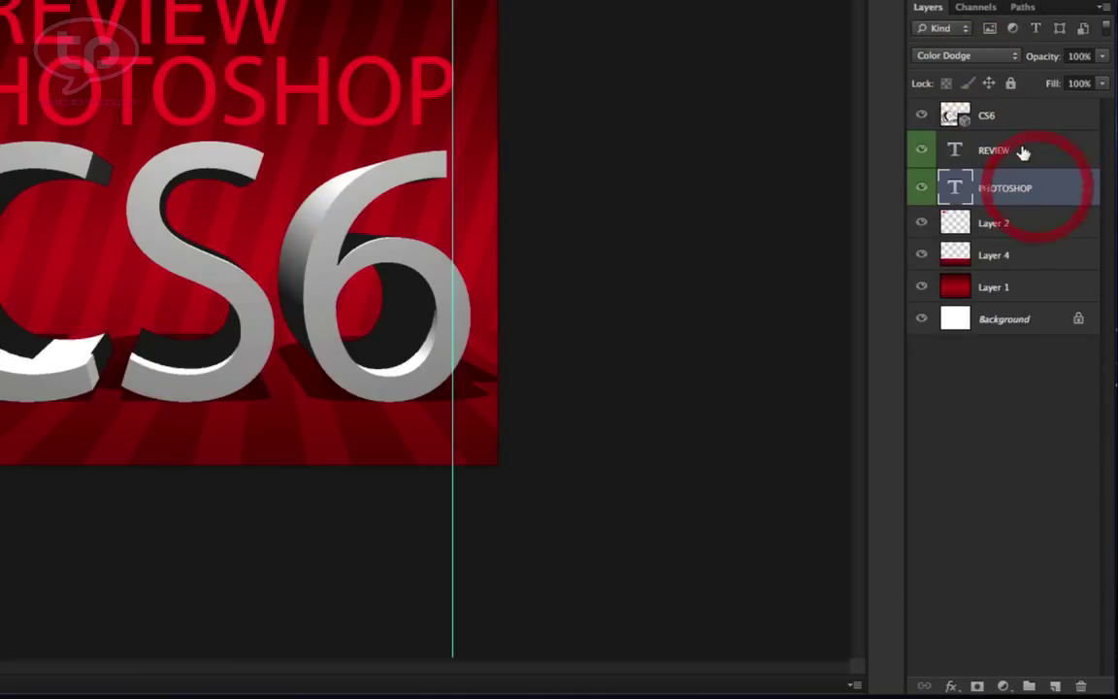
pyautogui.click(1014, 150)
pyautogui.rightClick(1014, 187)
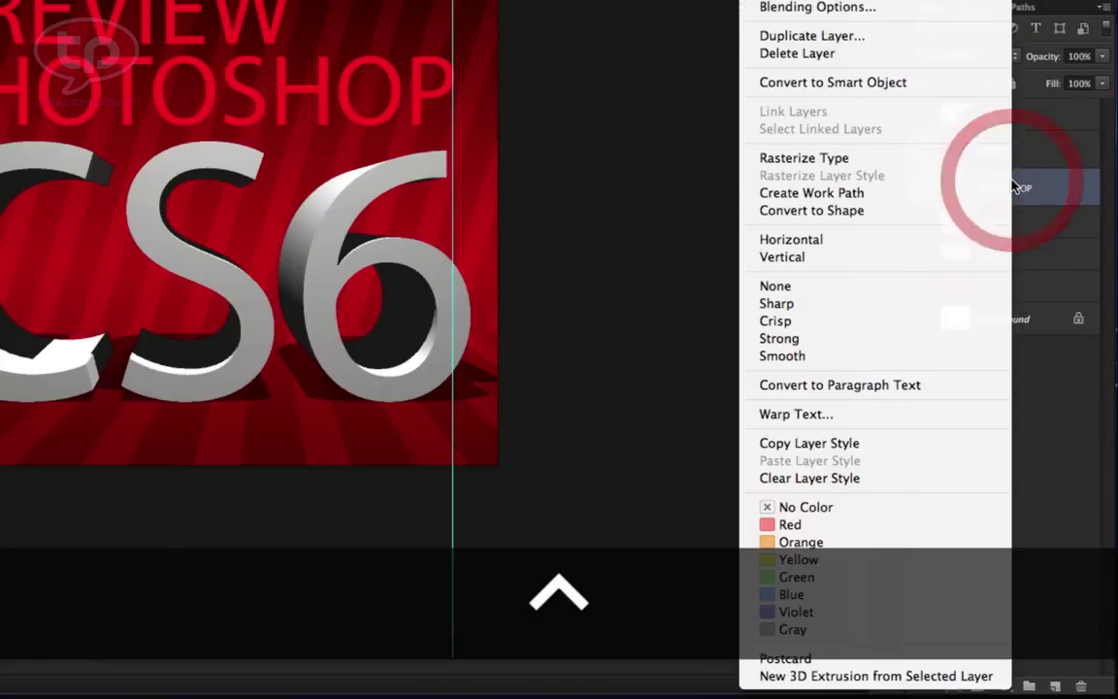
pyautogui.keyDown('shift'); pyautogui.click(1026, 160); pyautogui.keyUp('shift')
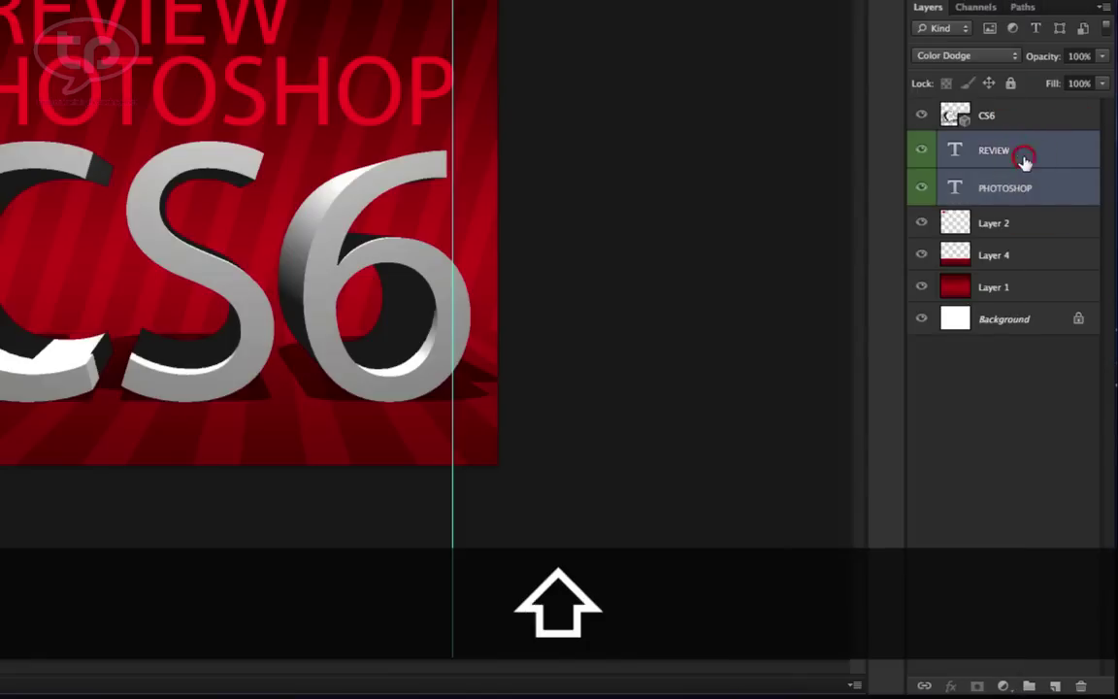
pyautogui.click(970, 55)
pyautogui.hotkey('shift', 'alt', 'n')
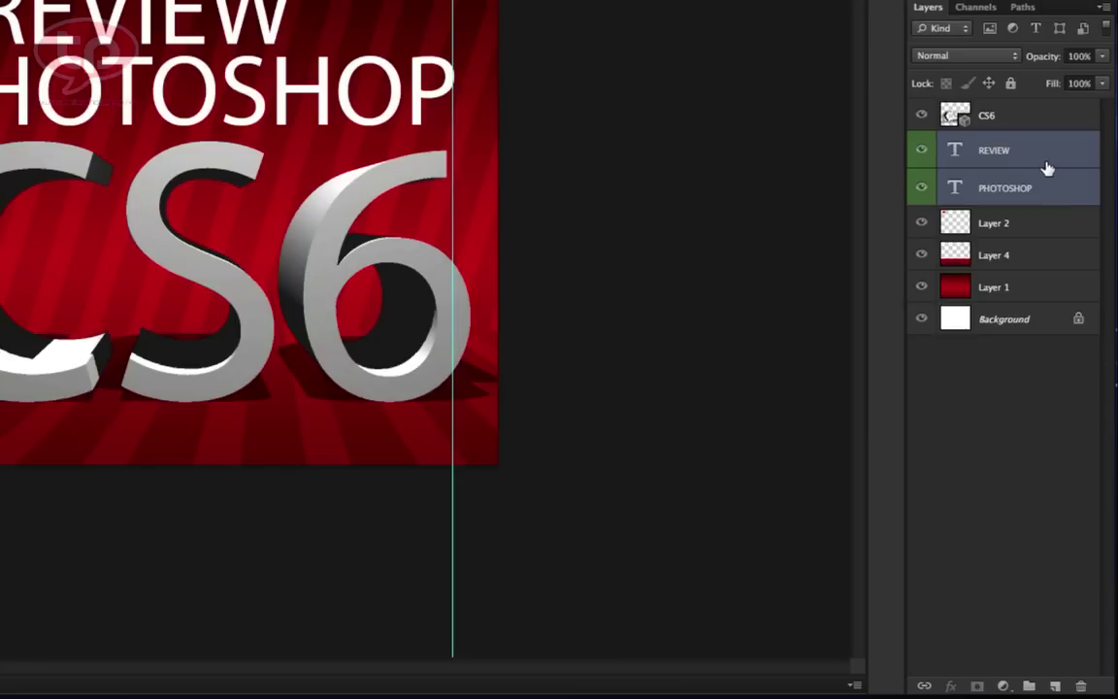
# - Group REVIEW and PHOTOSHOP into Group 1, then duplicate it and undo the duplicate
pyautogui.press('super')
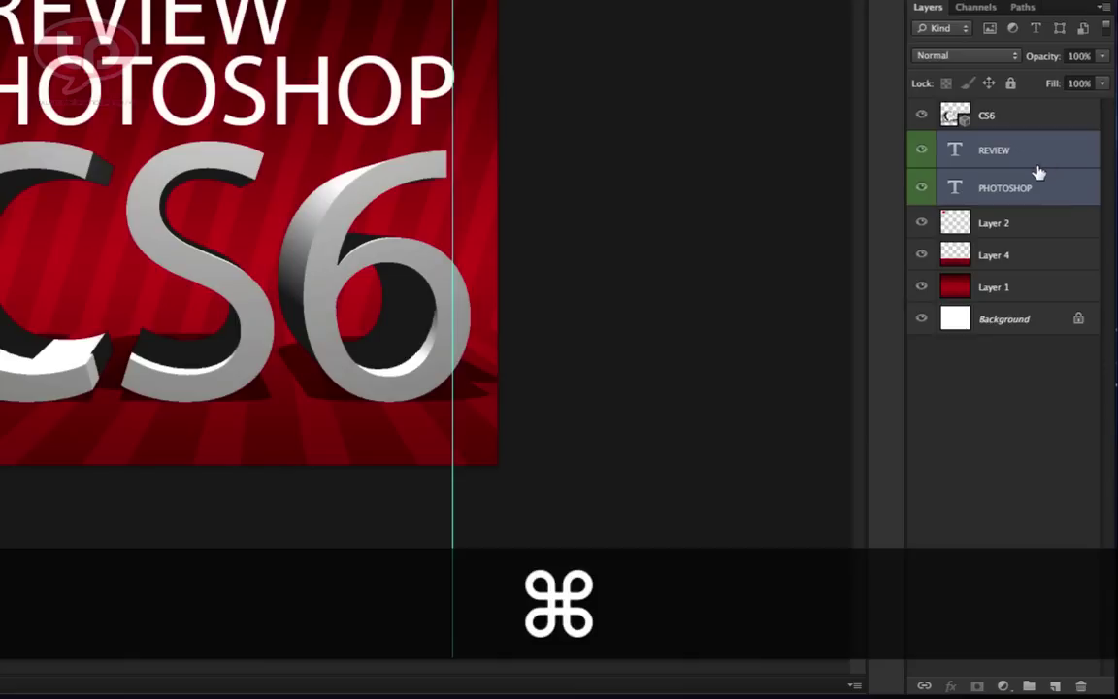
pyautogui.press('super+g')
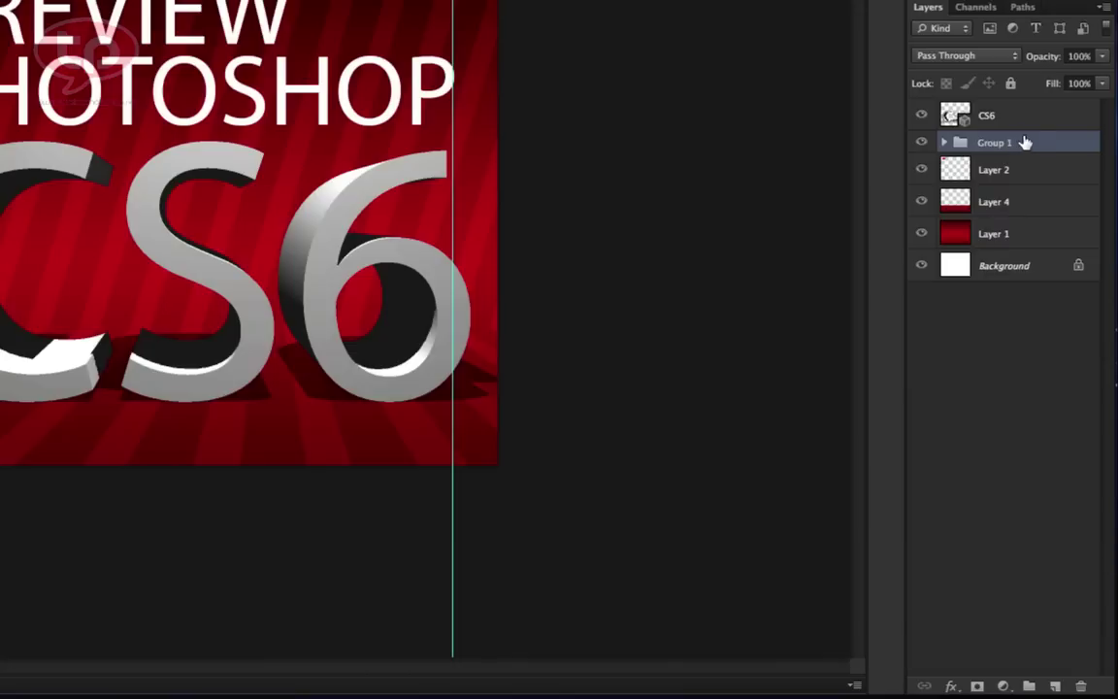
pyautogui.rightClick(1036, 146)
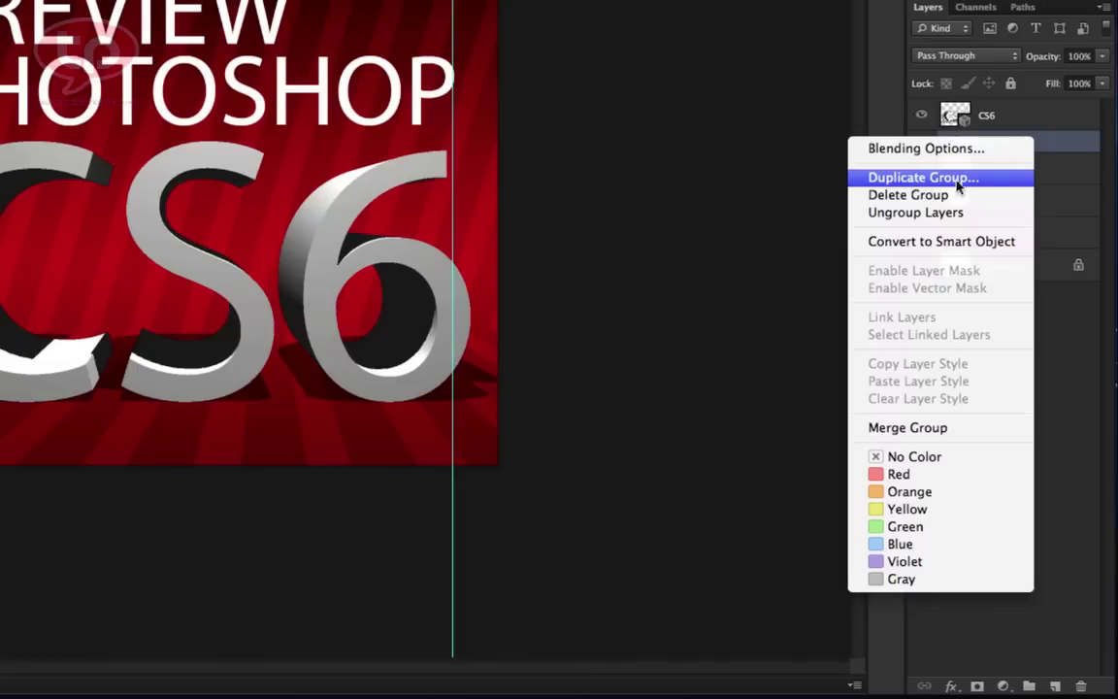
pyautogui.click(1048, 145)
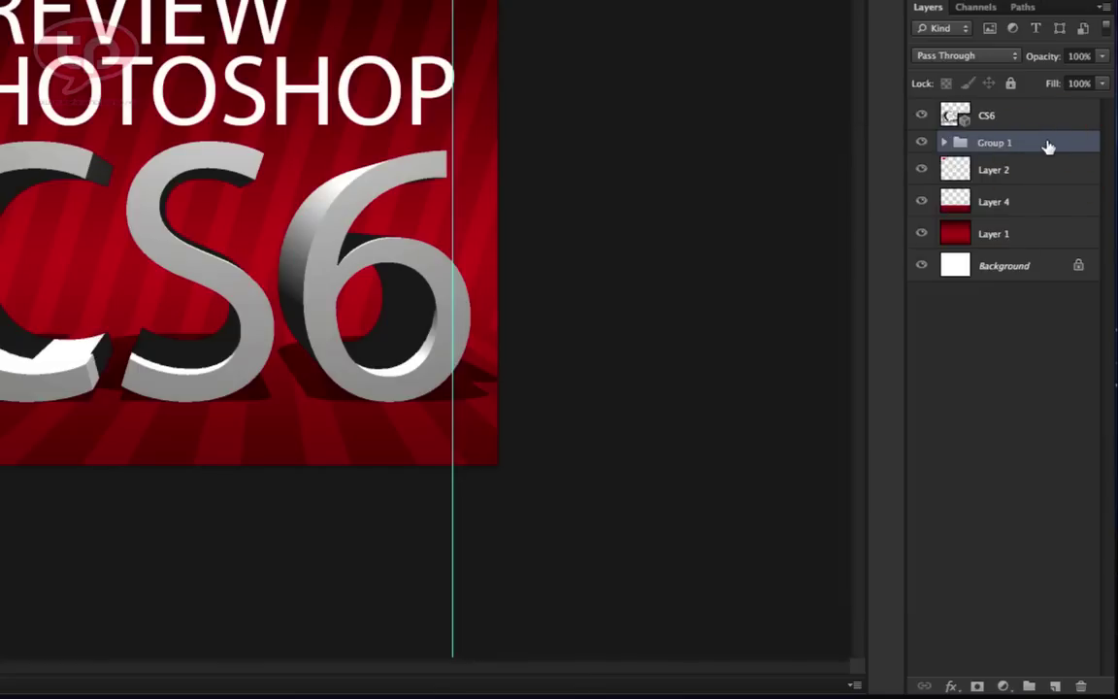
pyautogui.press('super+j')
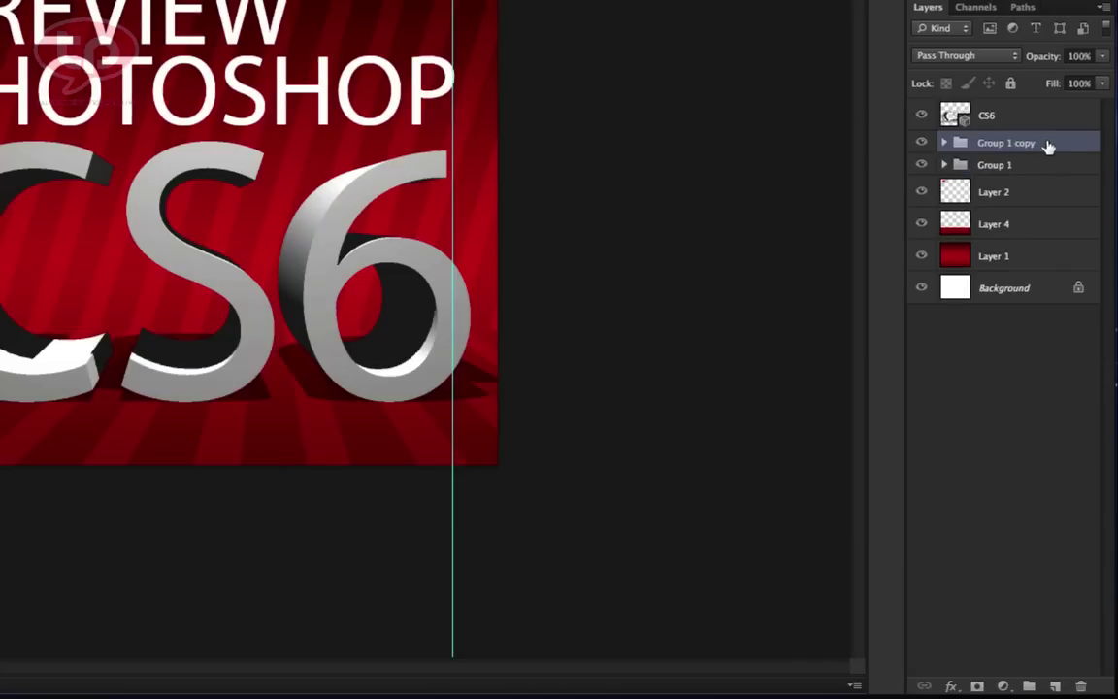
pyautogui.press('super+z')
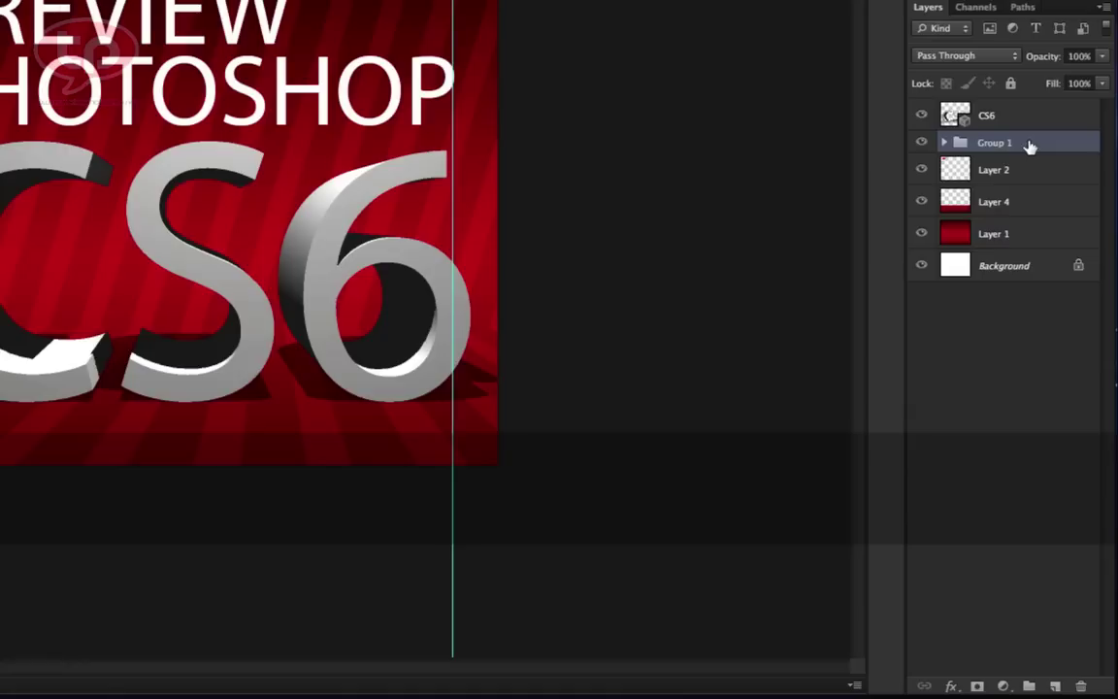
pyautogui.click(953, 685)
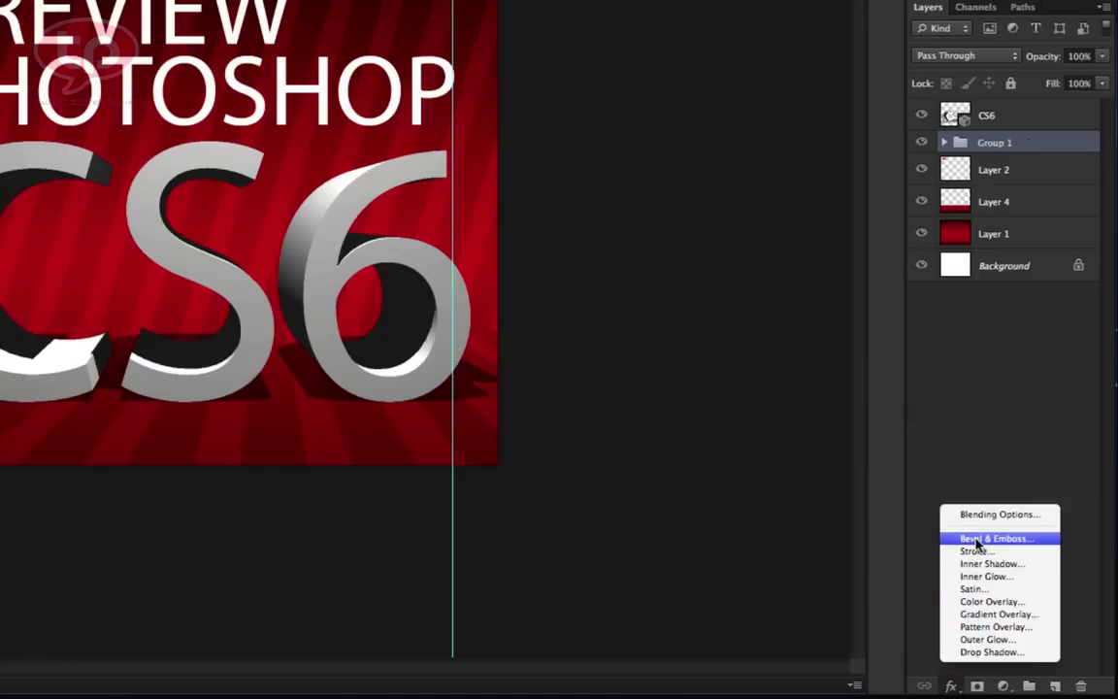
pyautogui.click(985, 652)
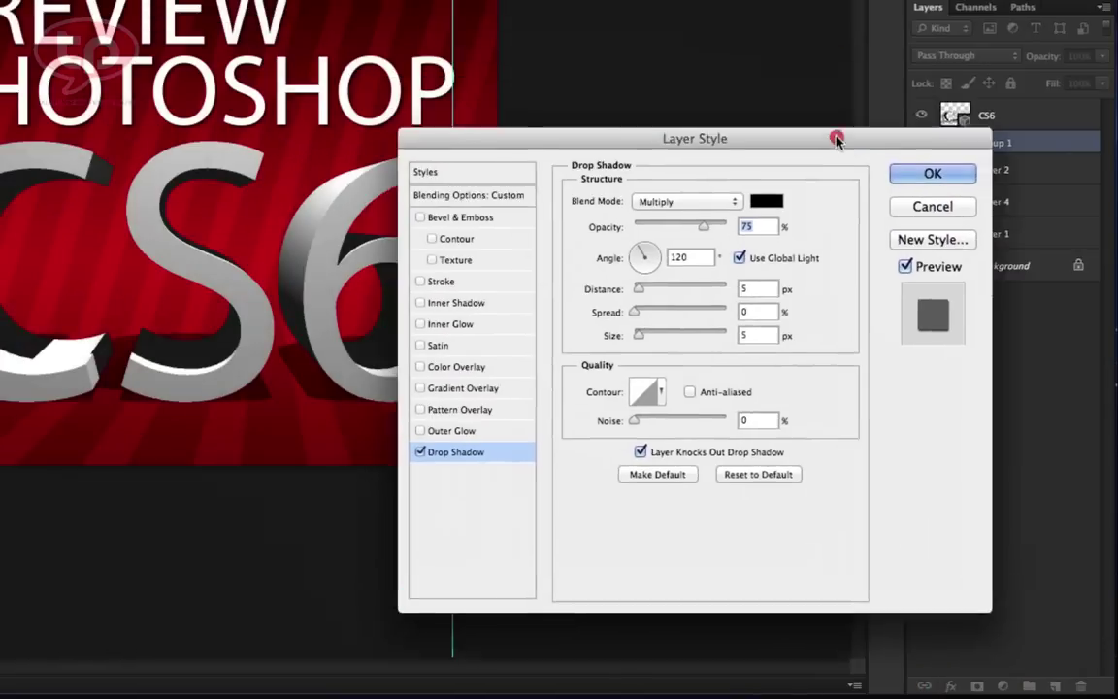
pyautogui.moveTo(836, 137); pyautogui.dragTo(928, 238)
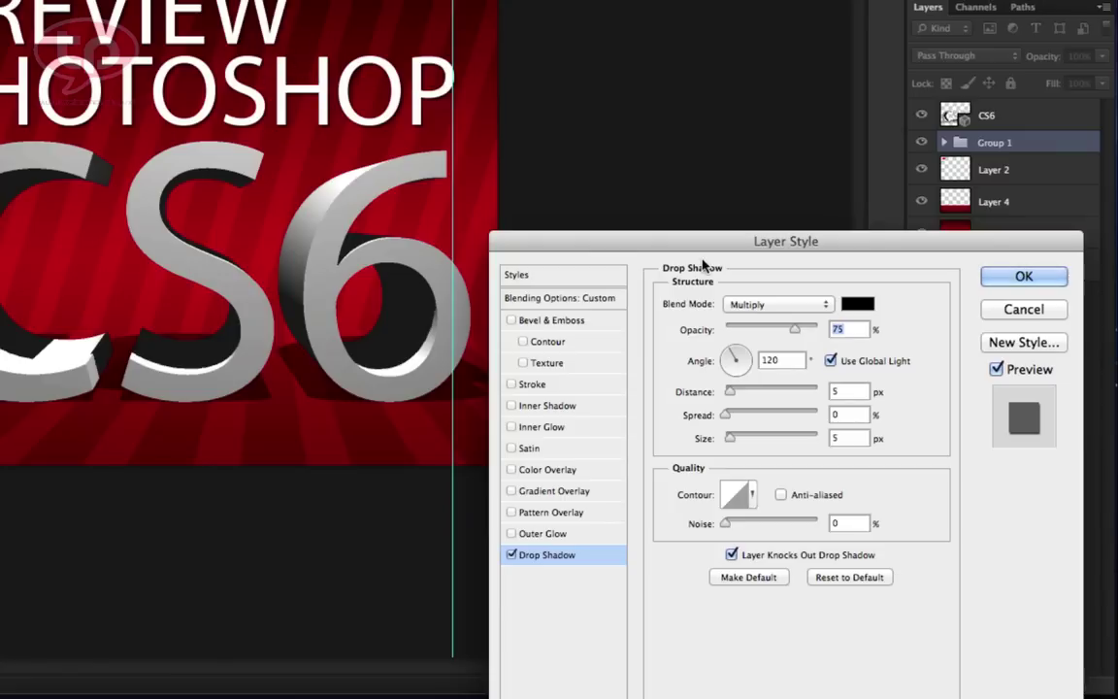
pyautogui.moveTo(730, 438)
pyautogui.mouseDown()
pyautogui.moveTo(760, 440)
pyautogui.moveTo(735, 438)
pyautogui.mouseUp()
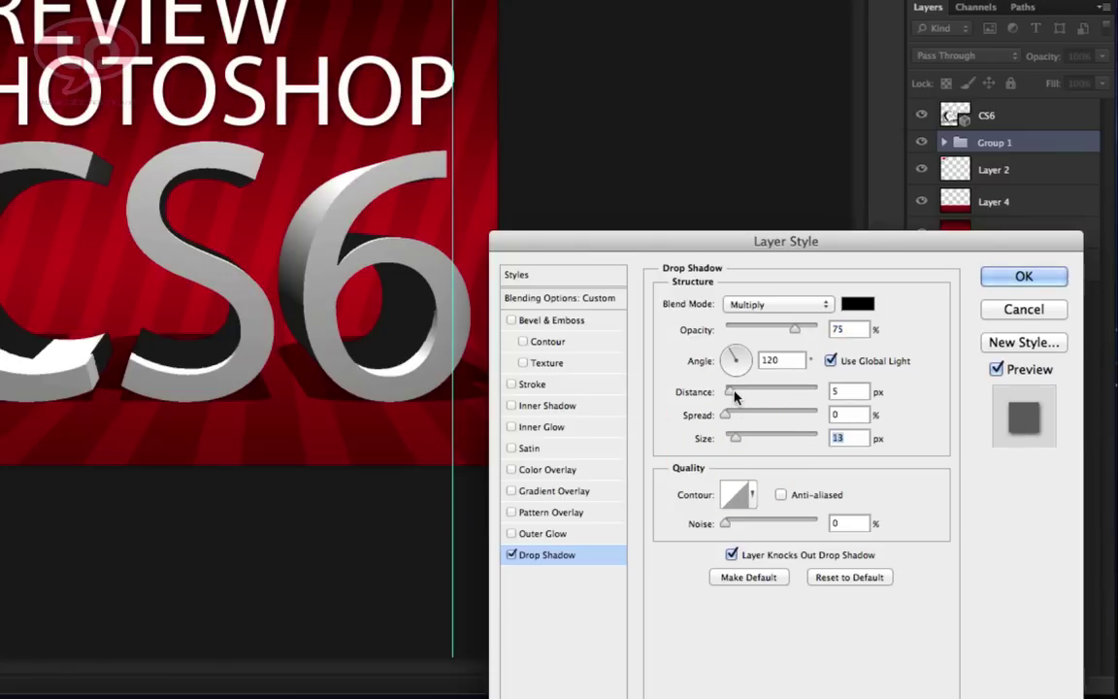
pyautogui.moveTo(730, 392); pyautogui.dragTo(743, 392)
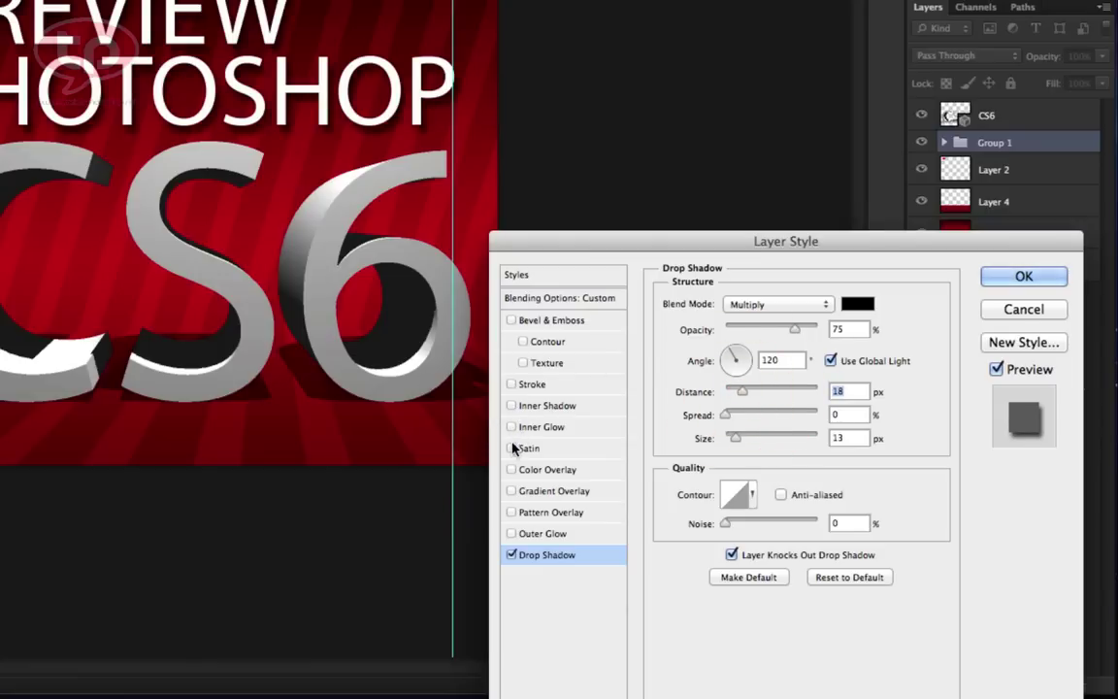
pyautogui.click(512, 320)
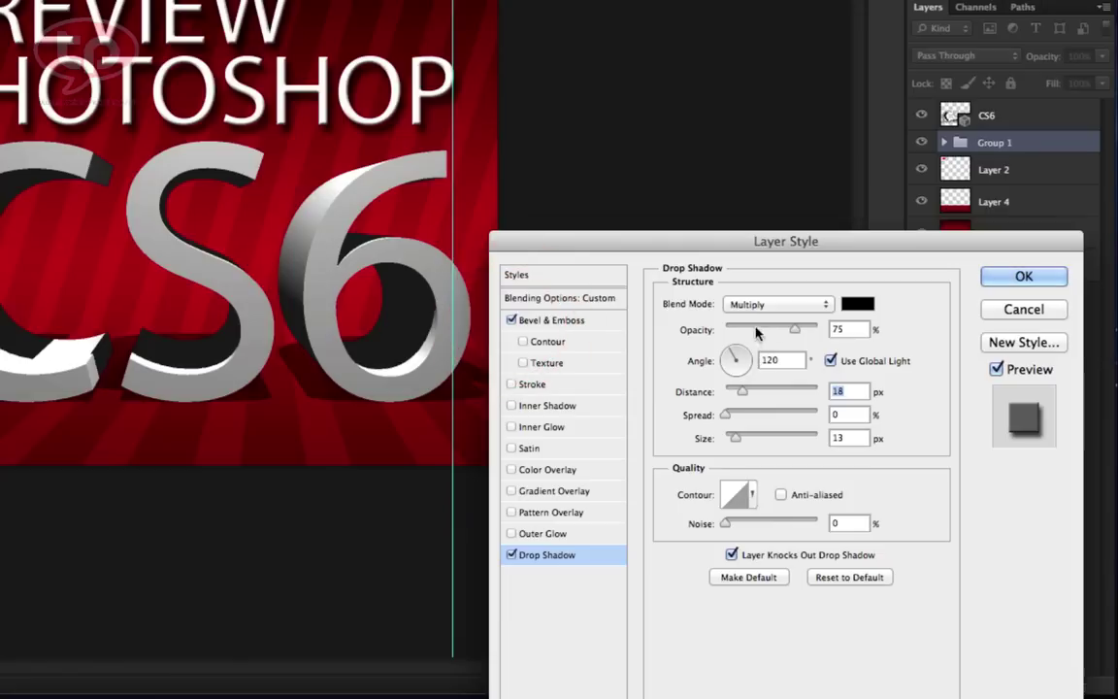
pyautogui.click(512, 385)
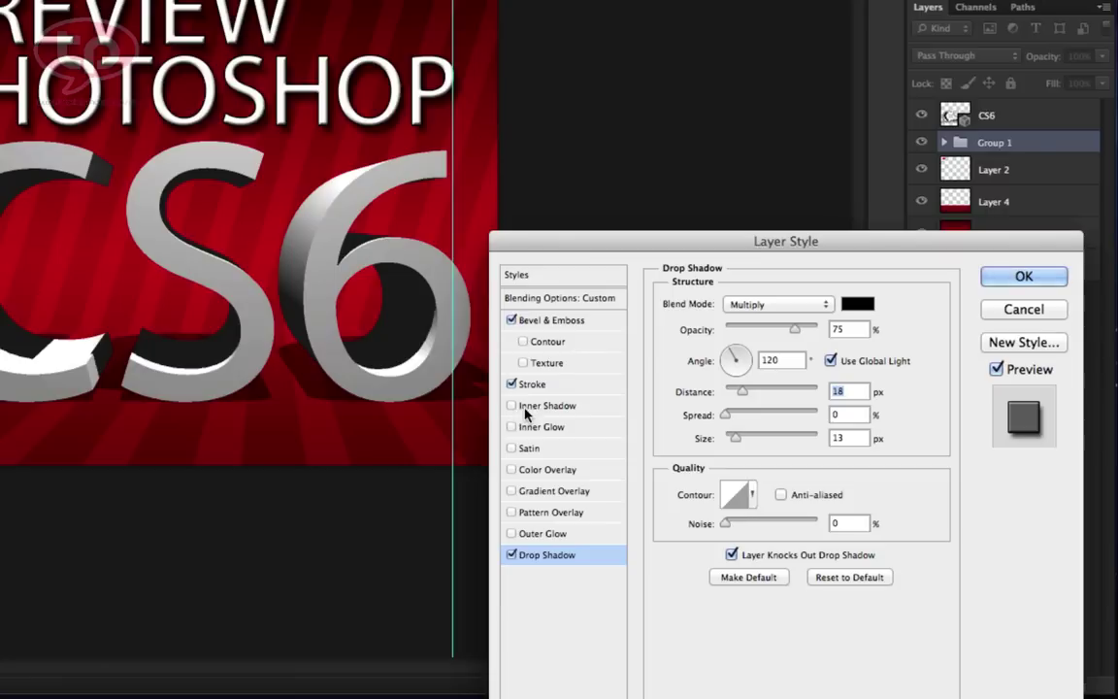
pyautogui.click(511, 533)
pyautogui.click(532, 533)
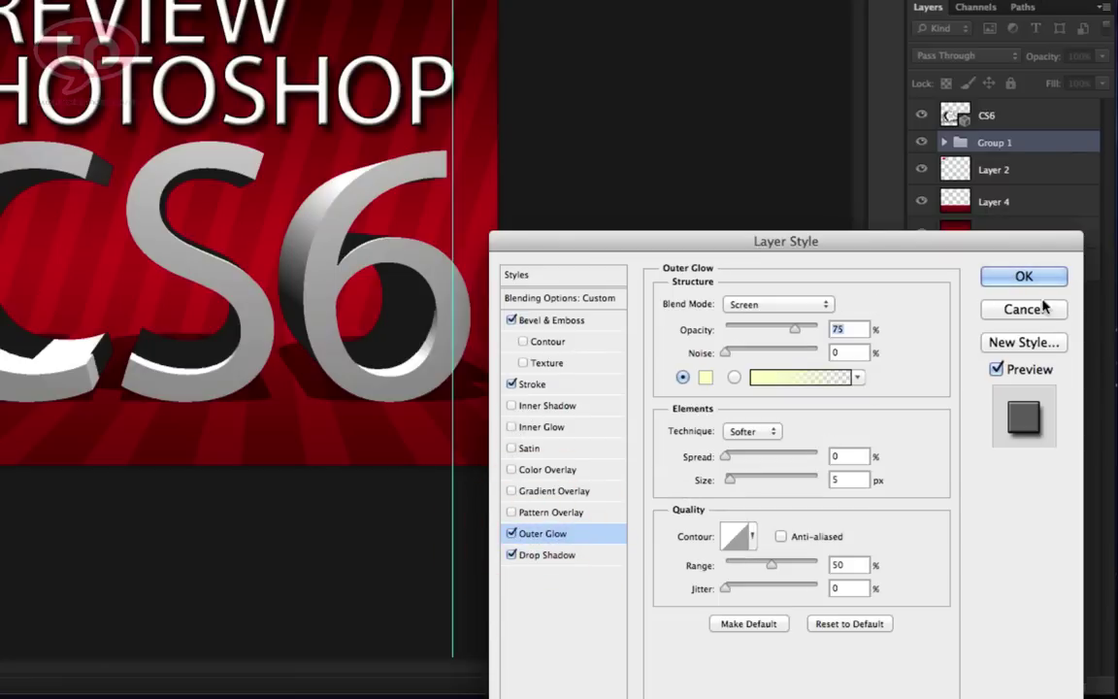
pyautogui.moveTo(726, 352); pyautogui.dragTo(743, 352)
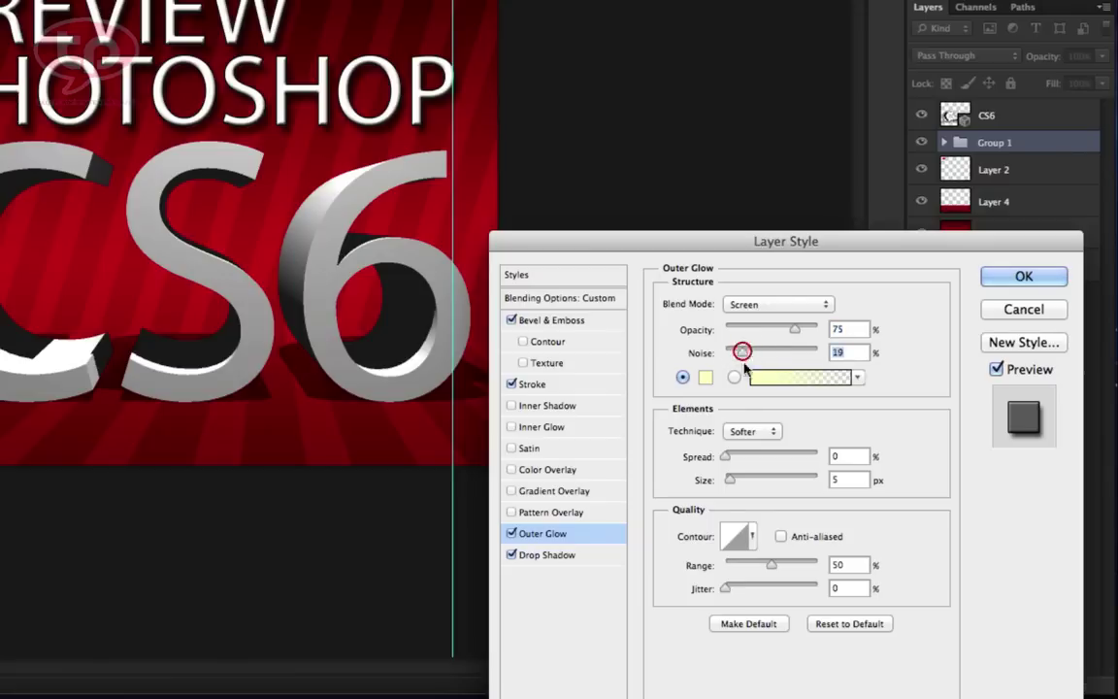
pyautogui.moveTo(731, 482); pyautogui.dragTo(759, 481)
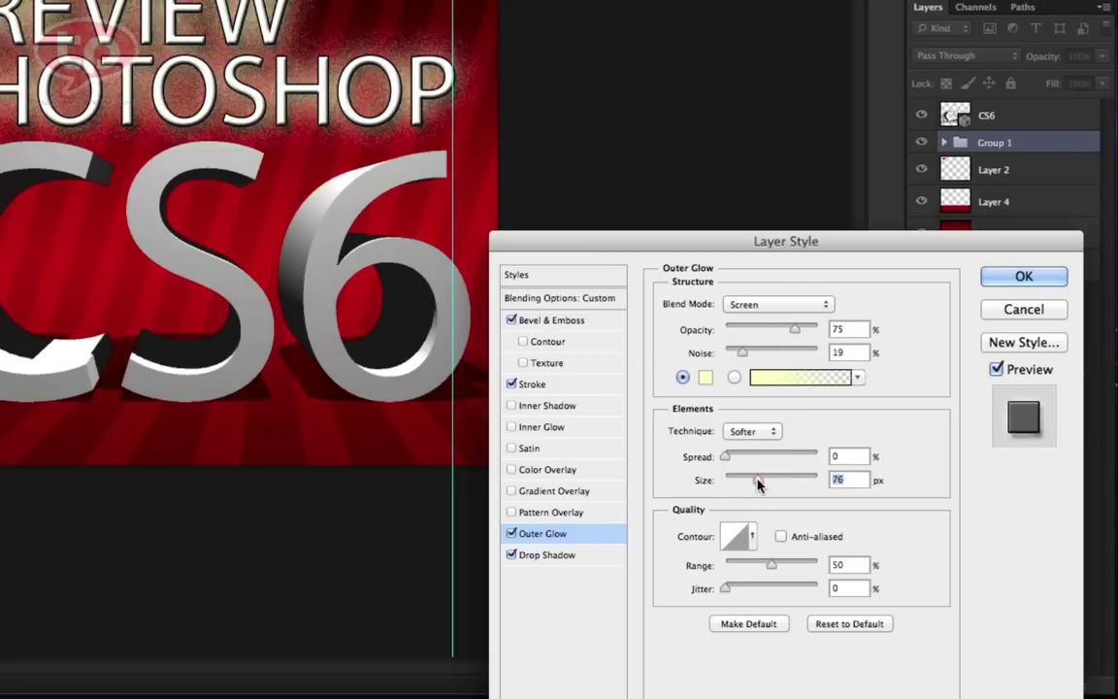
pyautogui.click(1025, 277)
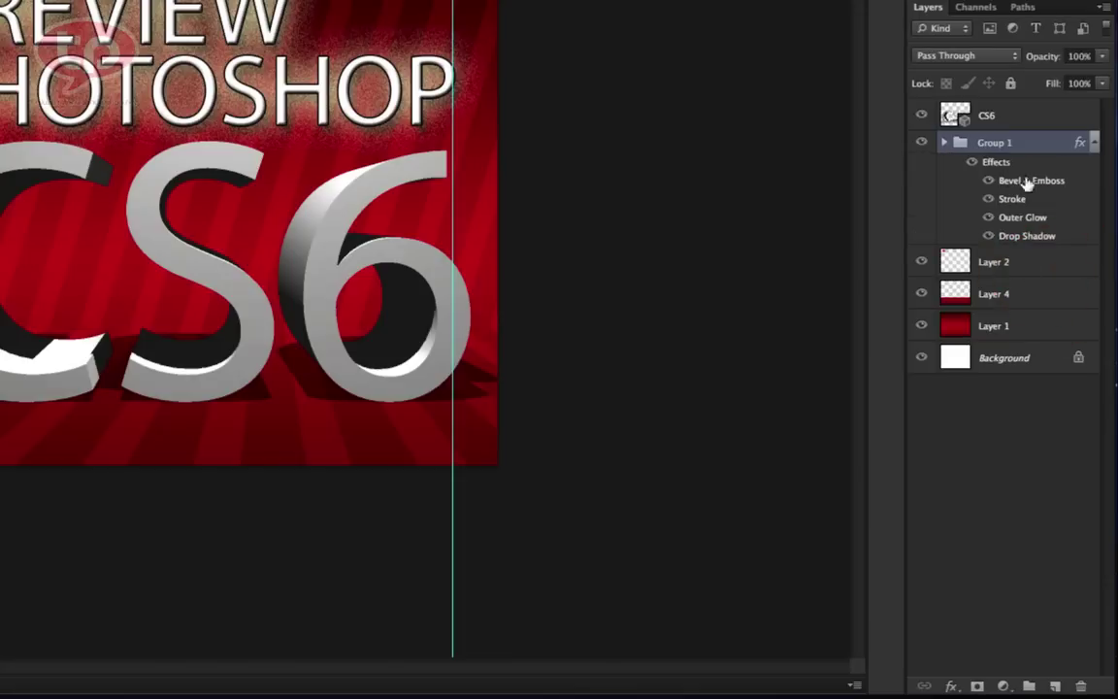
pyautogui.click(945, 143)
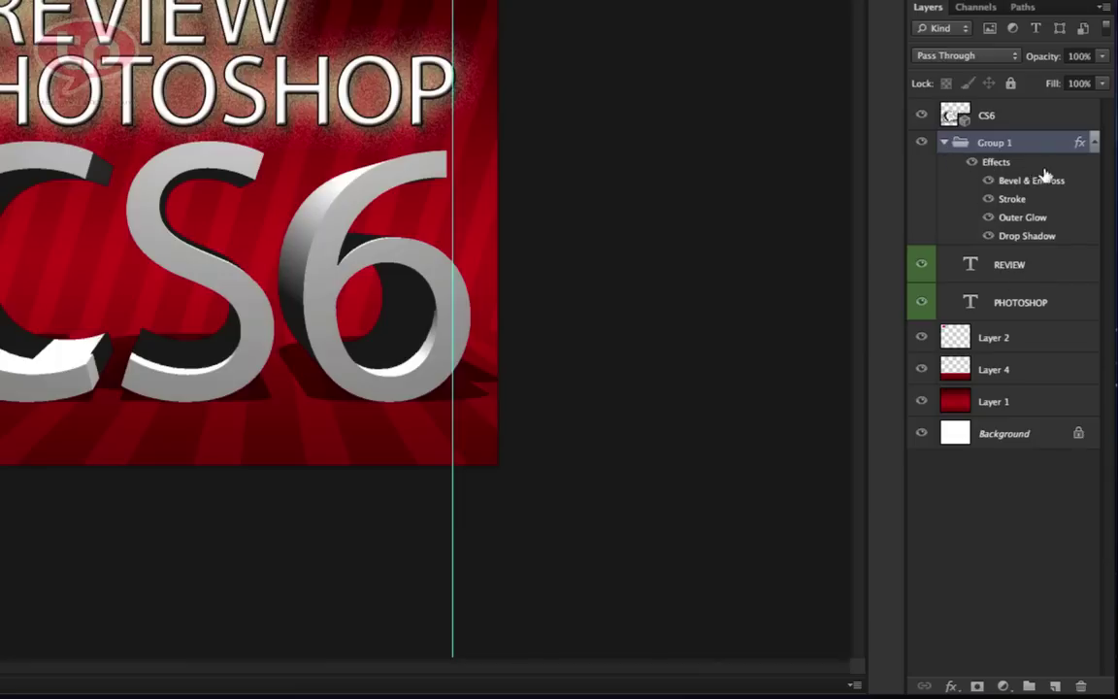
pyautogui.click(943, 142)
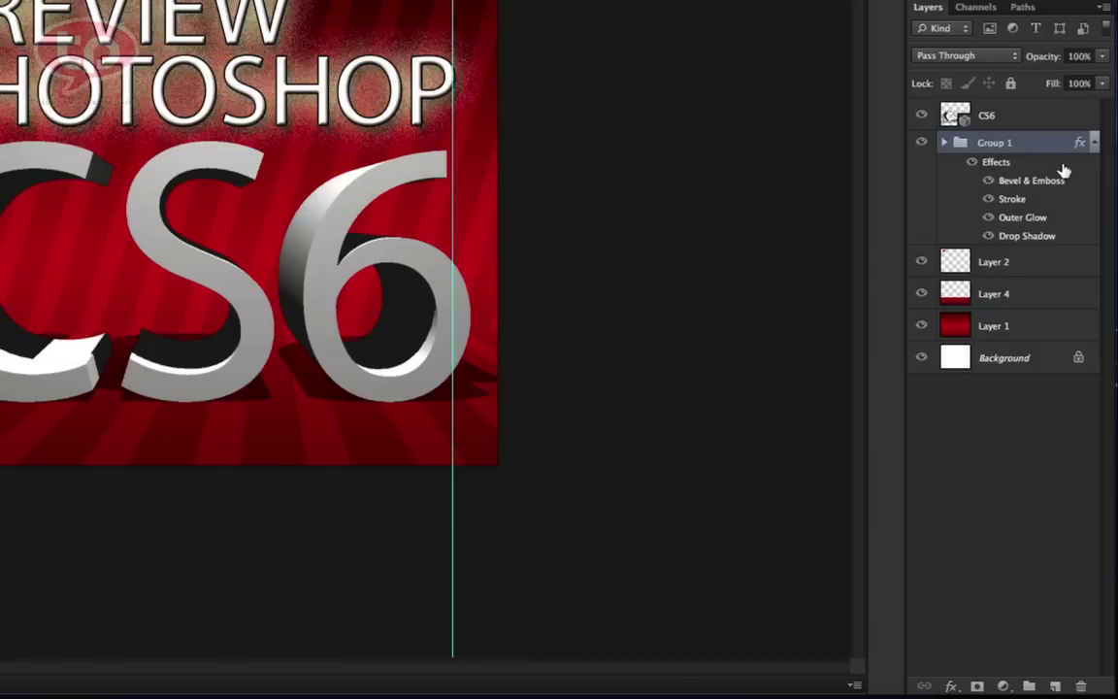
pyautogui.rightClick(1019, 146)
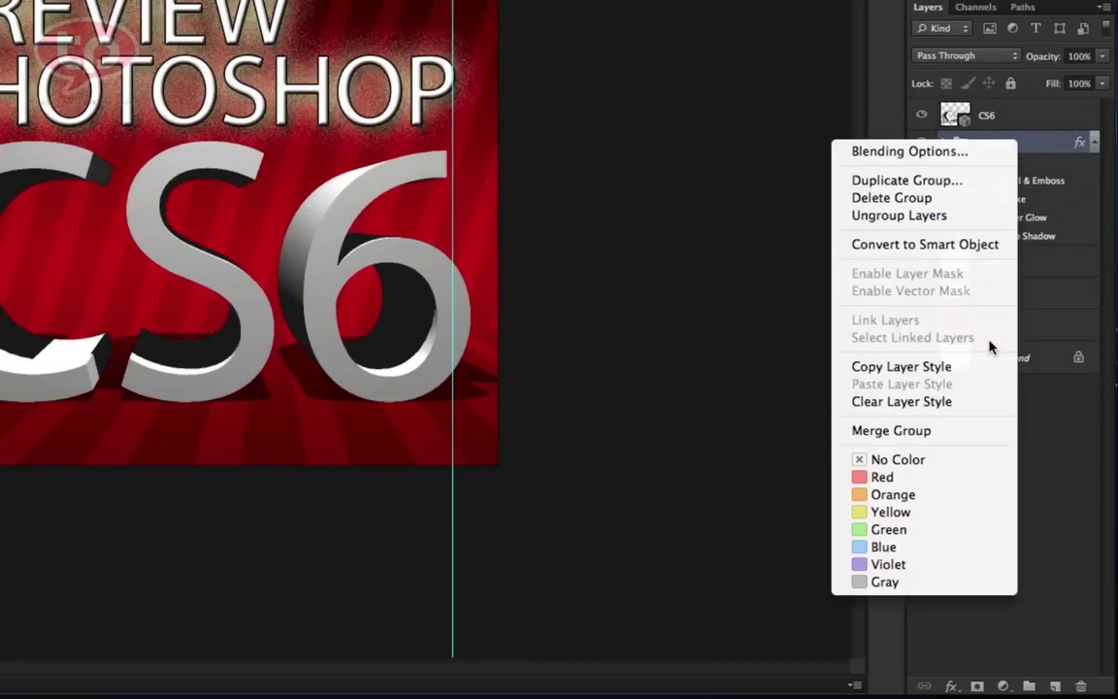
pyautogui.click(950, 401)
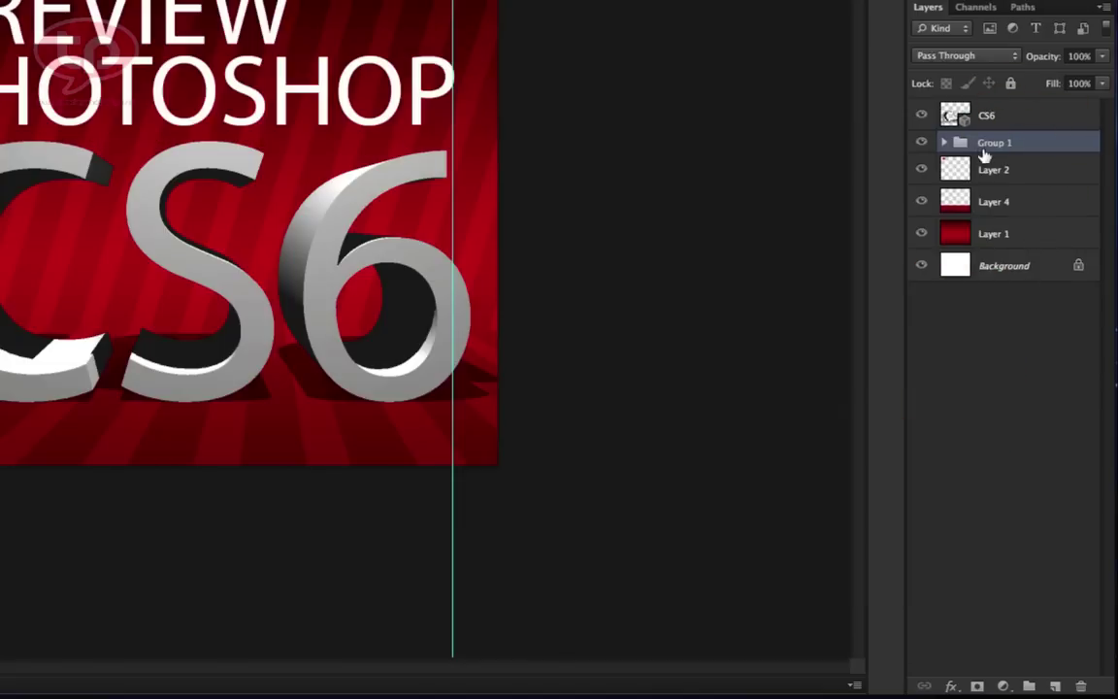
# - Reopen Mini Bridge, scroll the Revies PS CS6 thumbnails and select Crop_Tool.jpg
pyautogui.click(946, 143)
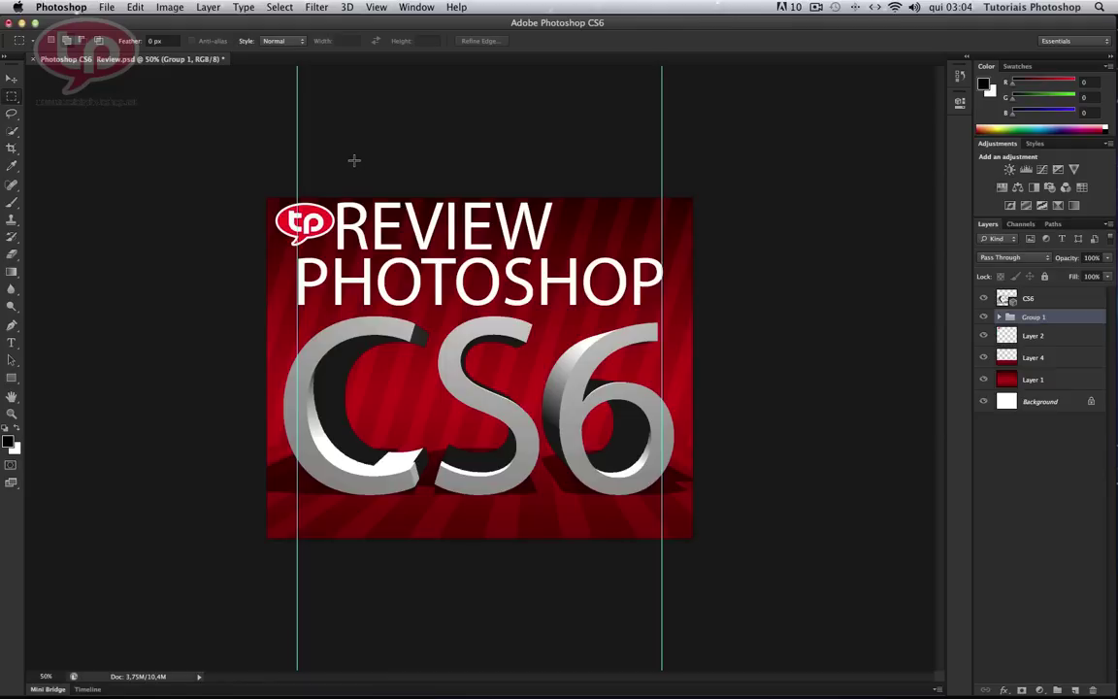
pyautogui.click(48, 690)
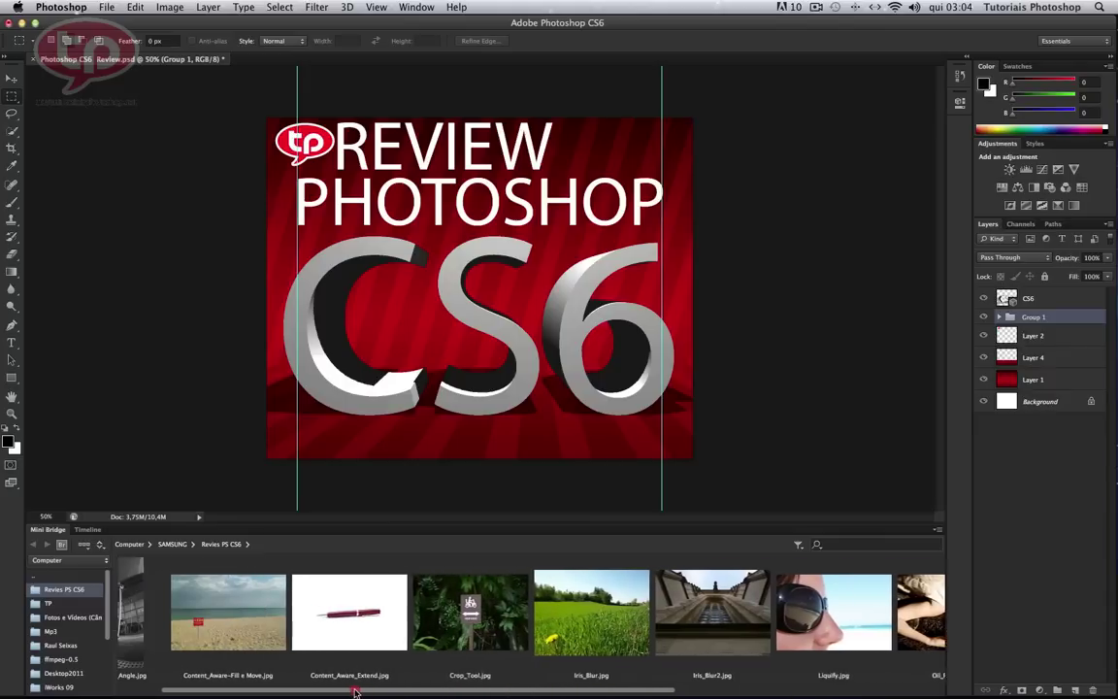
pyautogui.moveTo(637, 691); pyautogui.dragTo(349, 691)
pyautogui.click(506, 609)
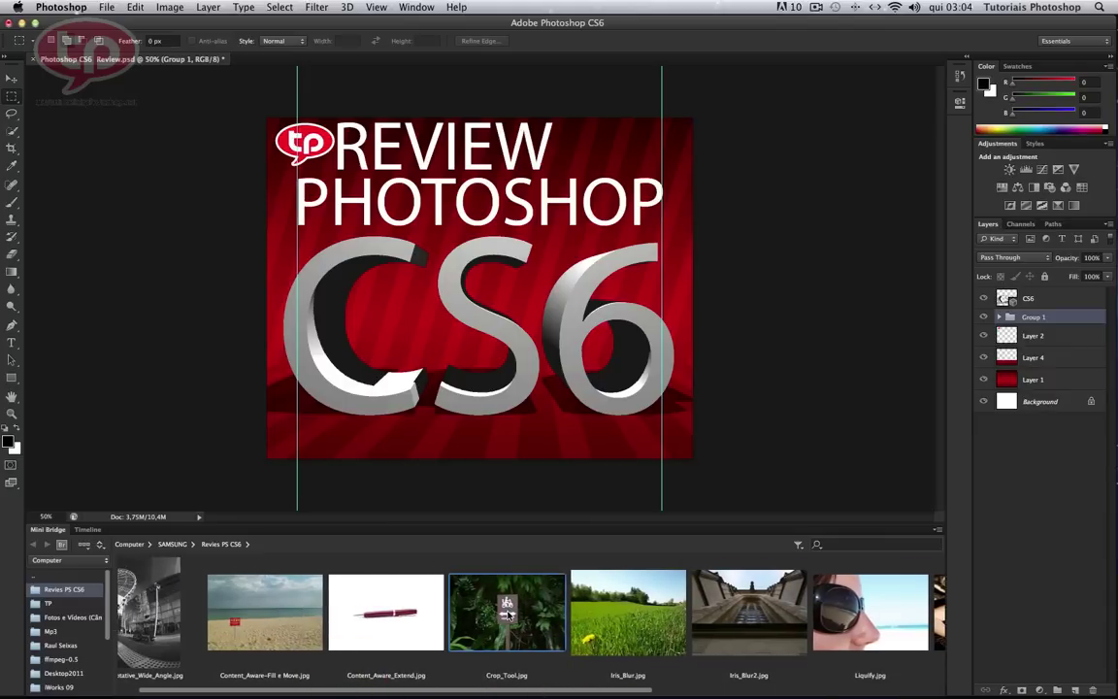
# - Open Crop_Tool.jpg and drag the Crop tool's corners inward toward the sign
pyautogui.doubleClick(506, 606)
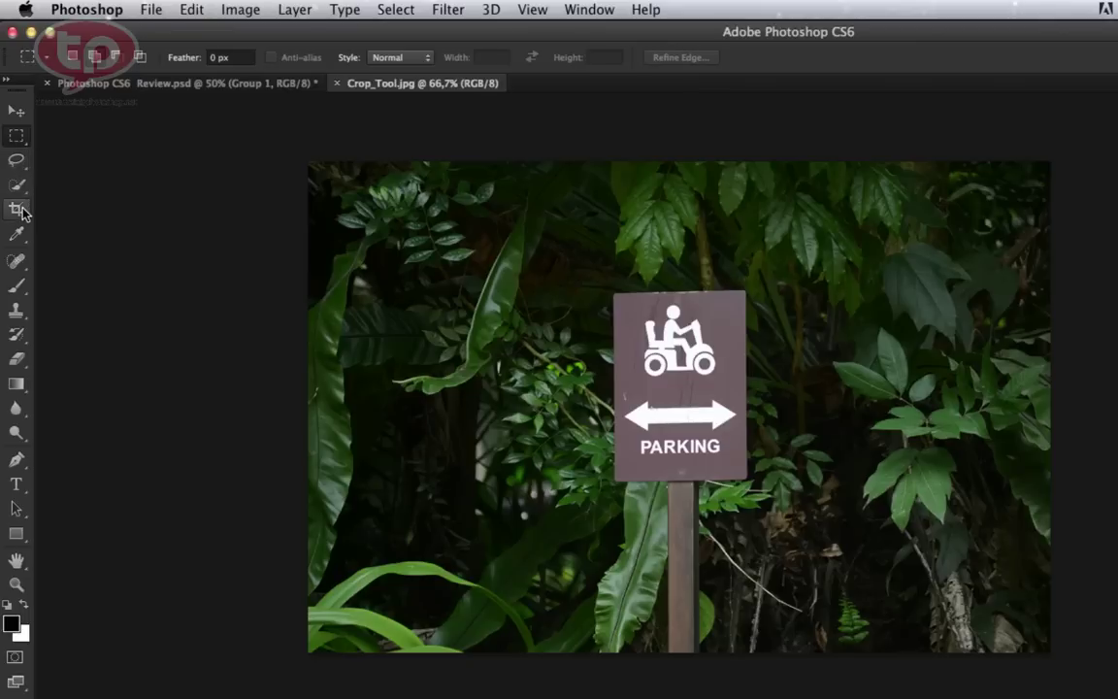
pyautogui.click(17, 208)
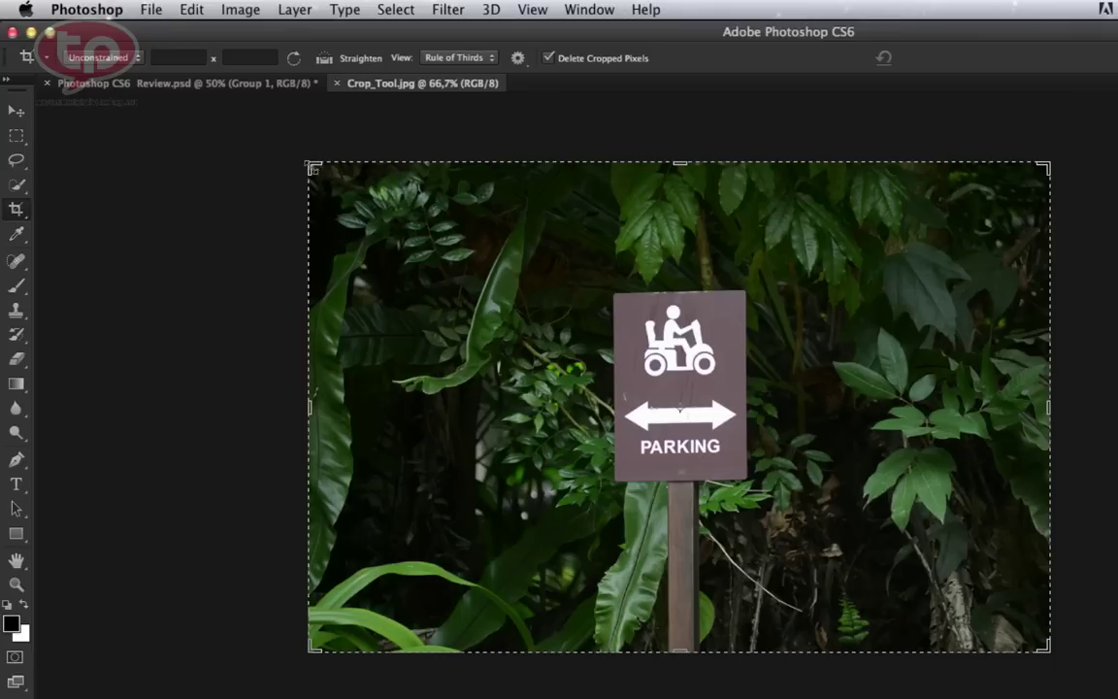
pyautogui.moveTo(313, 168)
pyautogui.mouseDown()
pyautogui.moveTo(407, 226)
pyautogui.moveTo(388, 172)
pyautogui.moveTo(342, 137)
pyautogui.moveTo(367, 249)
pyautogui.moveTo(512, 167)
pyautogui.moveTo(506, 180)
pyautogui.moveTo(419, 162)
pyautogui.moveTo(379, 175)
pyautogui.moveTo(412, 224)
pyautogui.moveTo(493, 183)
pyautogui.moveTo(420, 170)
pyautogui.moveTo(382, 207)
pyautogui.moveTo(450, 213)
pyautogui.moveTo(488, 182)
pyautogui.moveTo(521, 175)
pyautogui.moveTo(409, 171)
pyautogui.mouseUp()
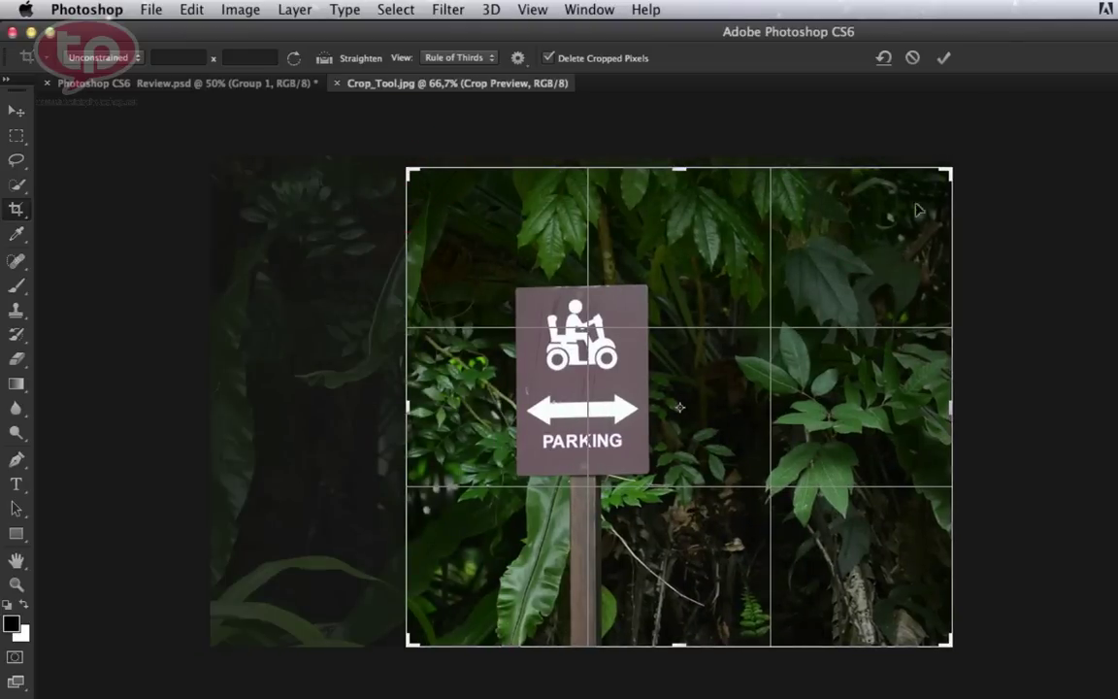
pyautogui.moveTo(949, 173)
pyautogui.mouseDown()
pyautogui.moveTo(844, 170)
pyautogui.moveTo(815, 154)
pyautogui.moveTo(804, 165)
pyautogui.mouseUp()
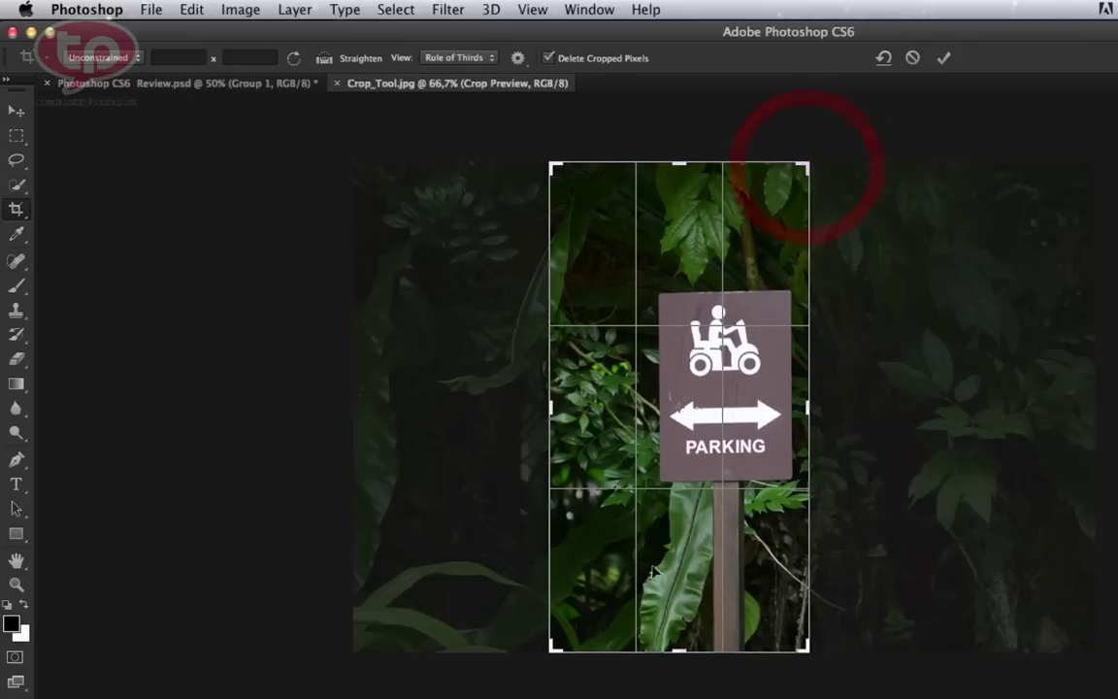
pyautogui.moveTo(555, 647)
pyautogui.mouseDown()
pyautogui.moveTo(575, 599)
pyautogui.moveTo(587, 482)
pyautogui.moveTo(597, 563)
pyautogui.moveTo(552, 581)
pyautogui.moveTo(554, 597)
pyautogui.moveTo(569, 544)
pyautogui.moveTo(574, 579)
pyautogui.moveTo(596, 555)
pyautogui.moveTo(600, 564)
pyautogui.mouseUp()
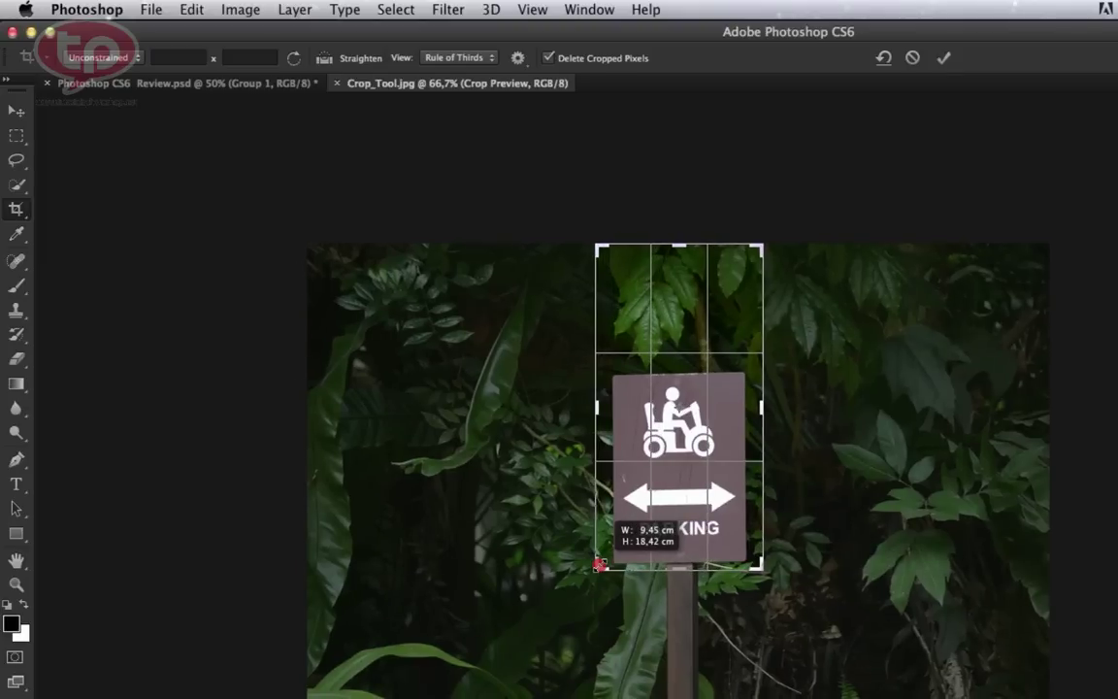
# - Rotate the crop about -3.8° and tighten its edges around the PARKING sign
pyautogui.moveTo(600, 564); pyautogui.dragTo(597, 564)
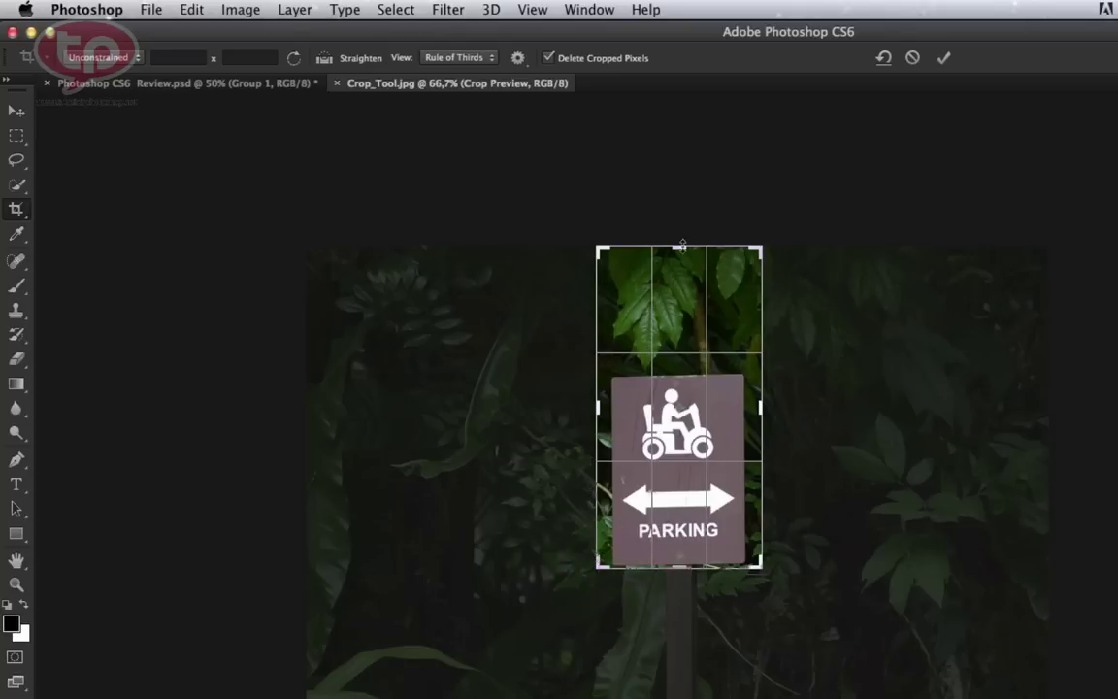
pyautogui.moveTo(778, 232)
pyautogui.mouseDown()
pyautogui.moveTo(748, 232)
pyautogui.moveTo(794, 248)
pyautogui.moveTo(774, 238)
pyautogui.mouseUp()
pyautogui.moveTo(680, 243); pyautogui.dragTo(714, 365)
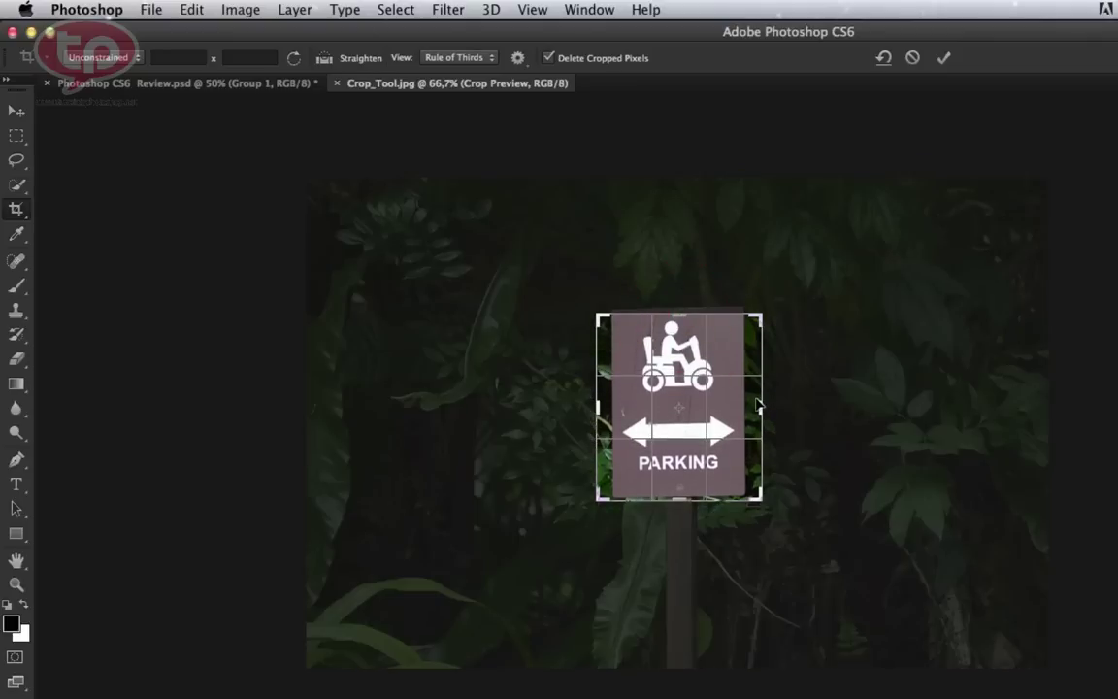
pyautogui.moveTo(760, 407); pyautogui.dragTo(747, 407)
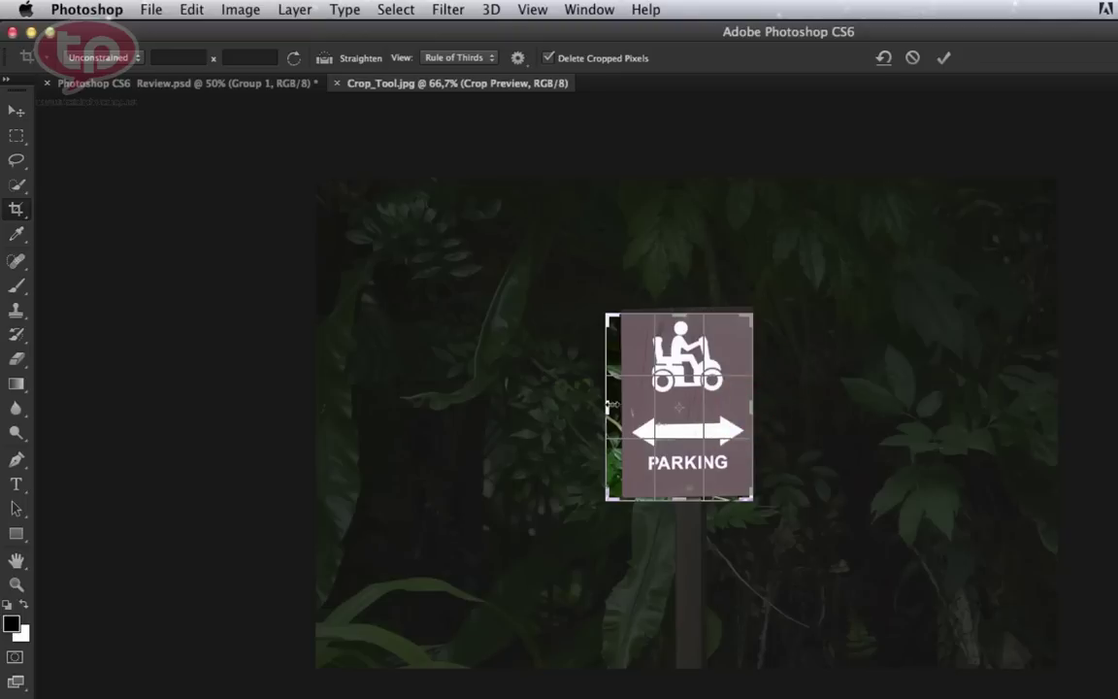
pyautogui.moveTo(598, 408)
pyautogui.mouseDown()
pyautogui.moveTo(629, 405)
pyautogui.moveTo(612, 401)
pyautogui.mouseUp()
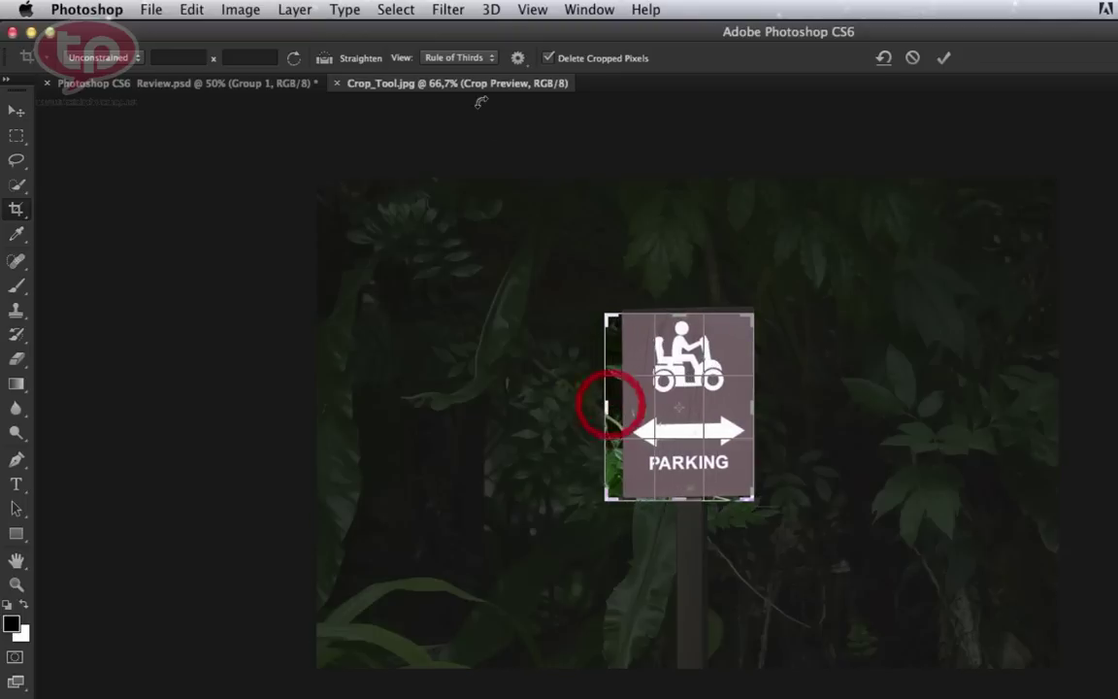
# - Enable Use Classic Mode, refine the crop handles and apply the crop to the parking sign
pyautogui.click(517, 57)
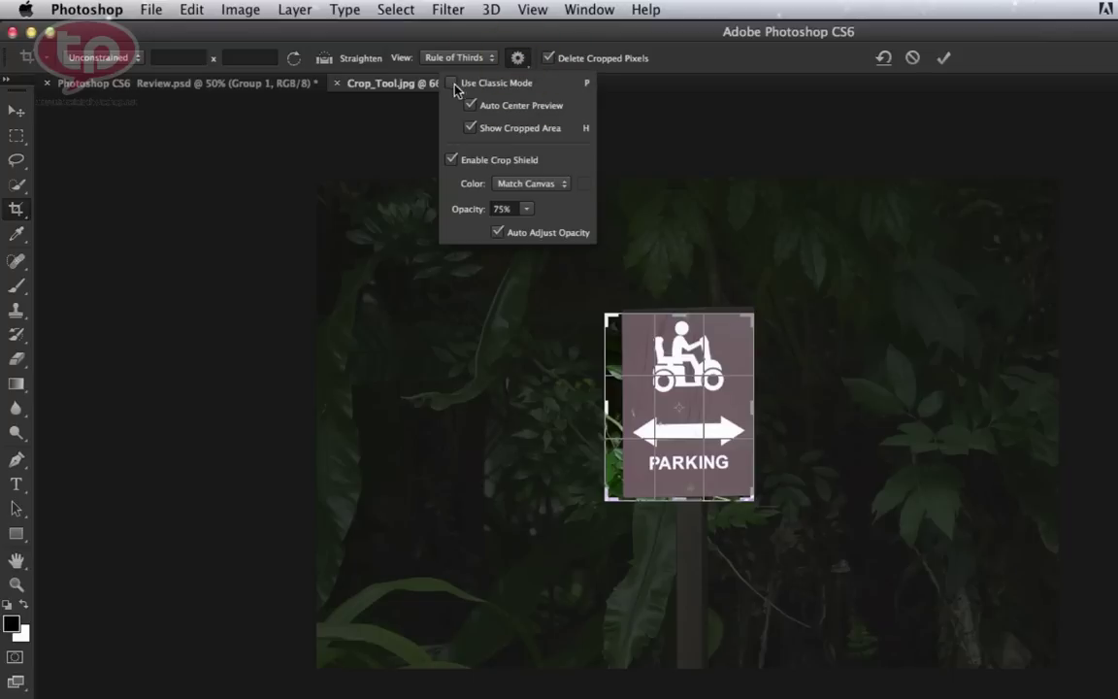
pyautogui.click(452, 83)
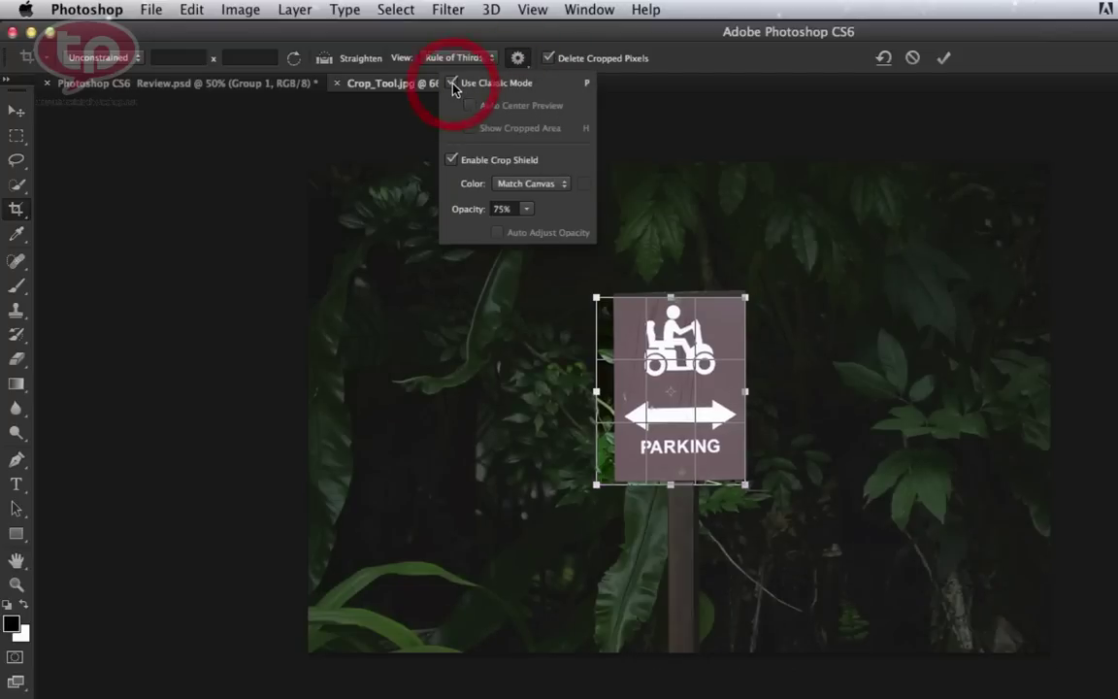
pyautogui.moveTo(749, 298); pyautogui.dragTo(745, 288)
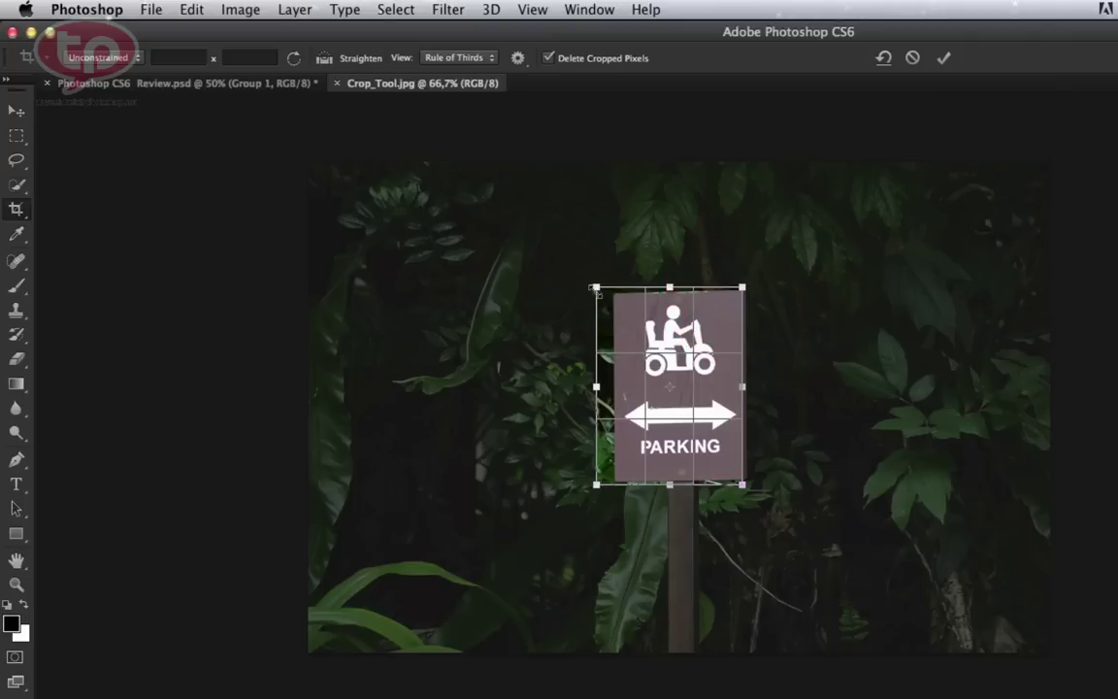
pyautogui.moveTo(596, 287); pyautogui.dragTo(608, 297)
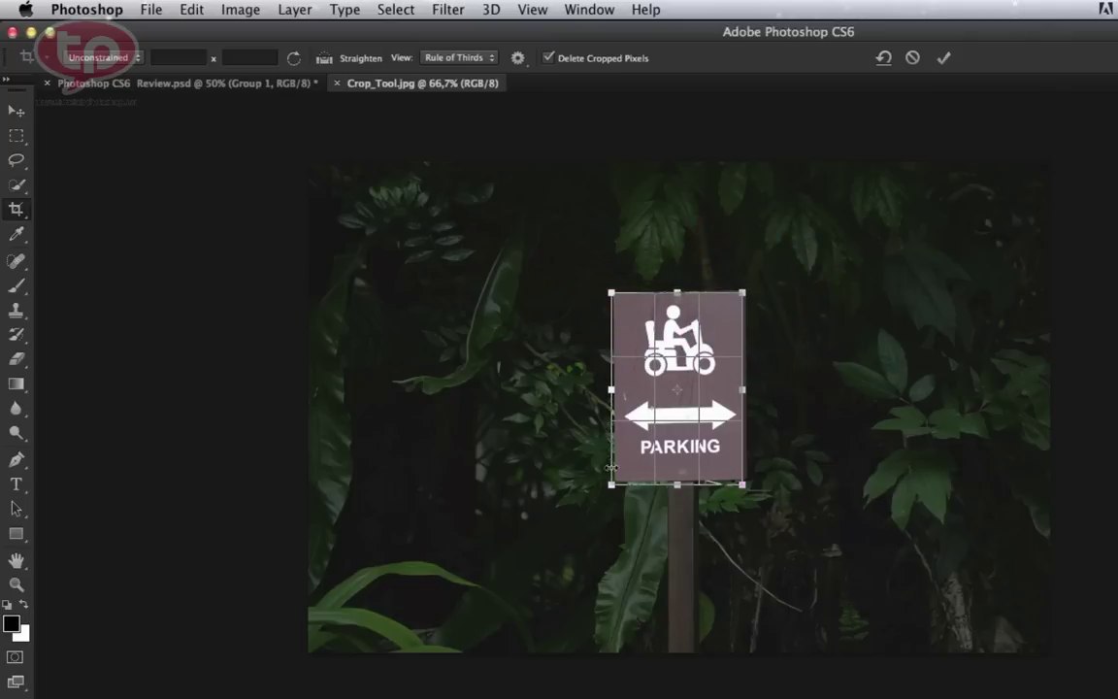
pyautogui.moveTo(611, 483); pyautogui.dragTo(616, 482)
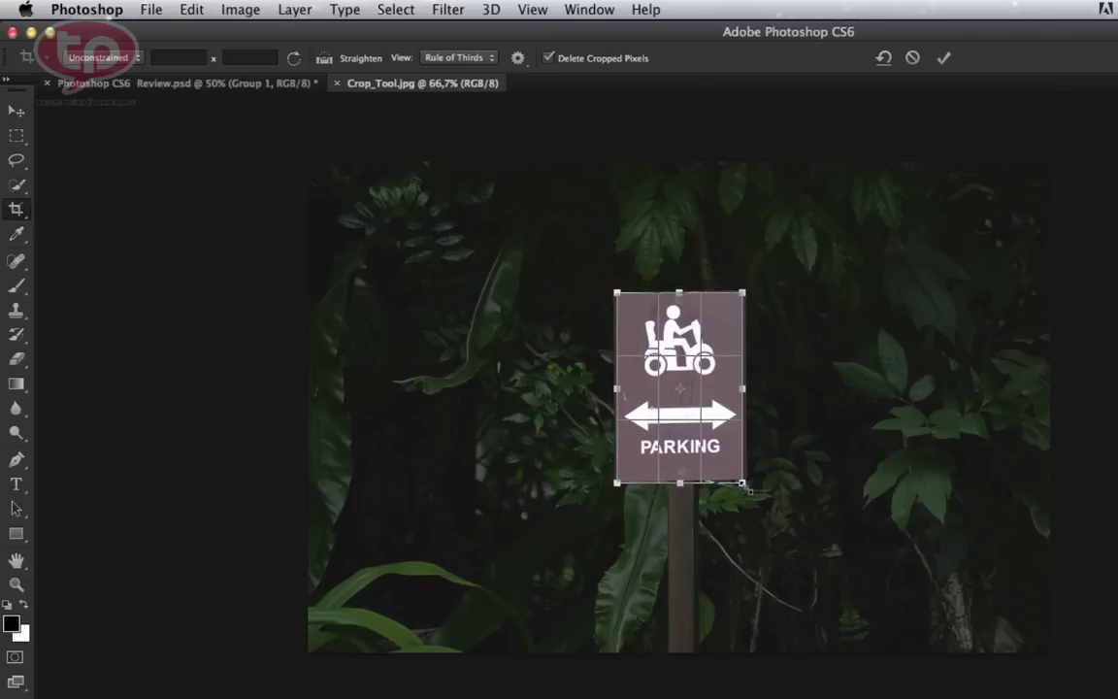
pyautogui.click(744, 484)
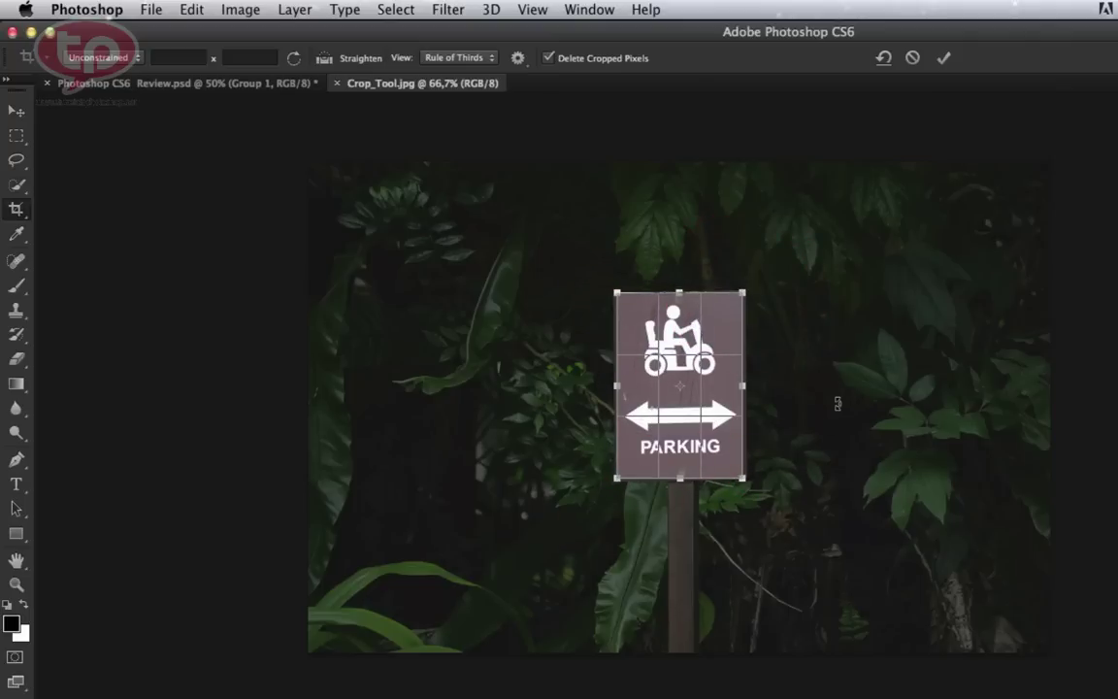
pyautogui.press('Return')
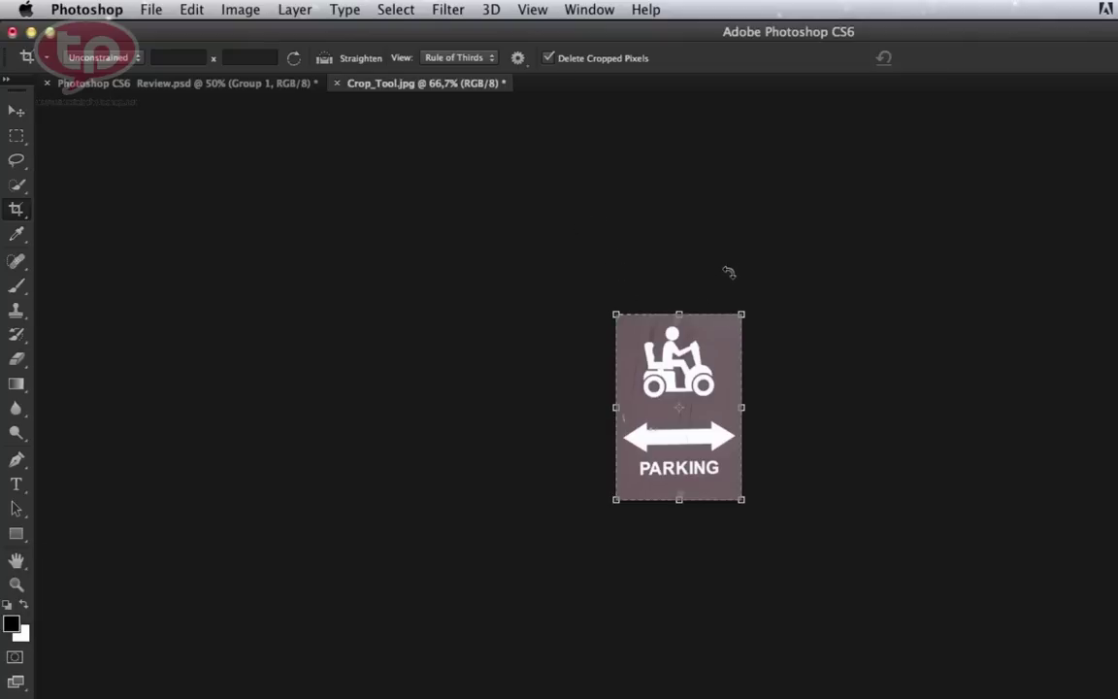
# - Turn Use Classic Mode back off in the crop options
pyautogui.click(517, 57)
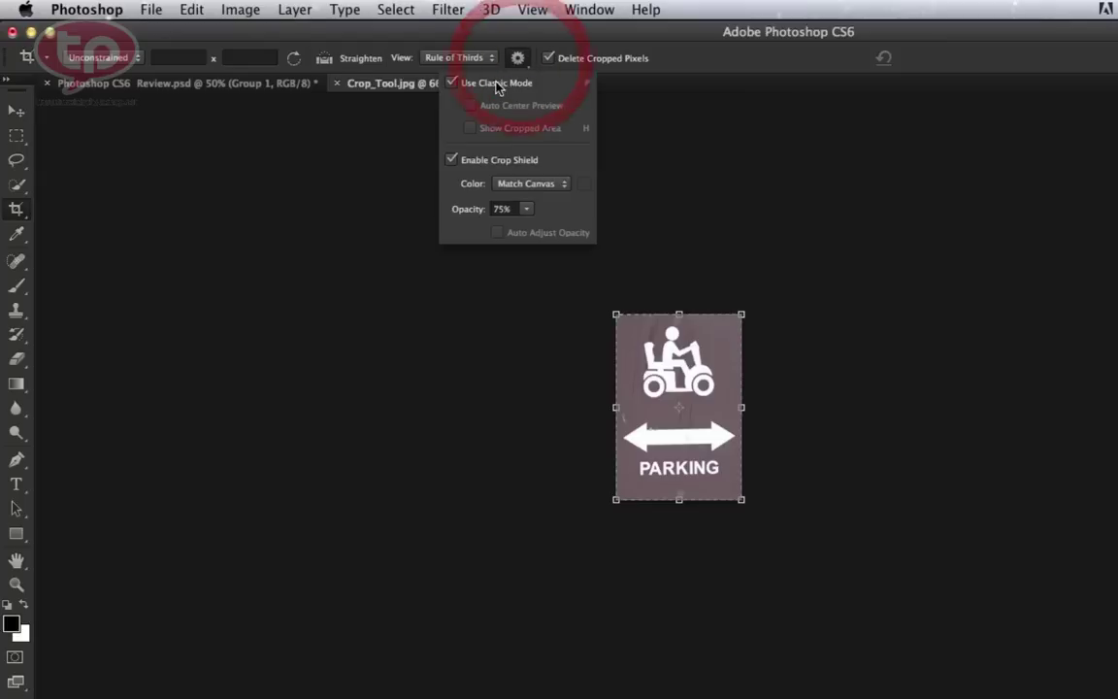
pyautogui.click(453, 83)
pyautogui.click(718, 220)
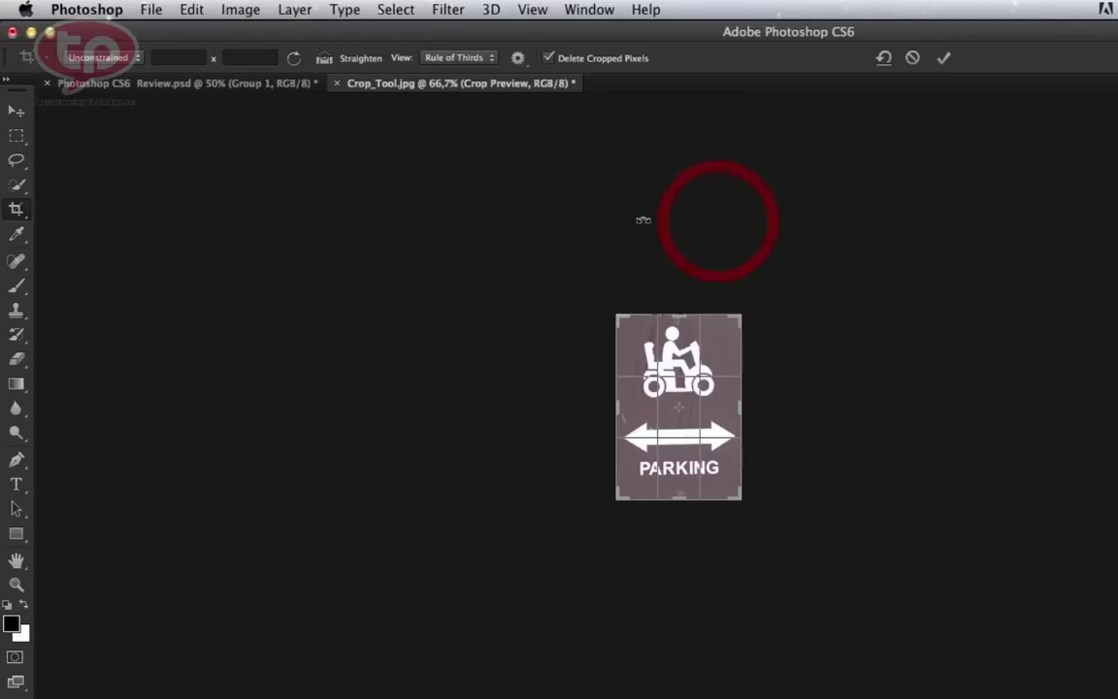
pyautogui.click(19, 214)
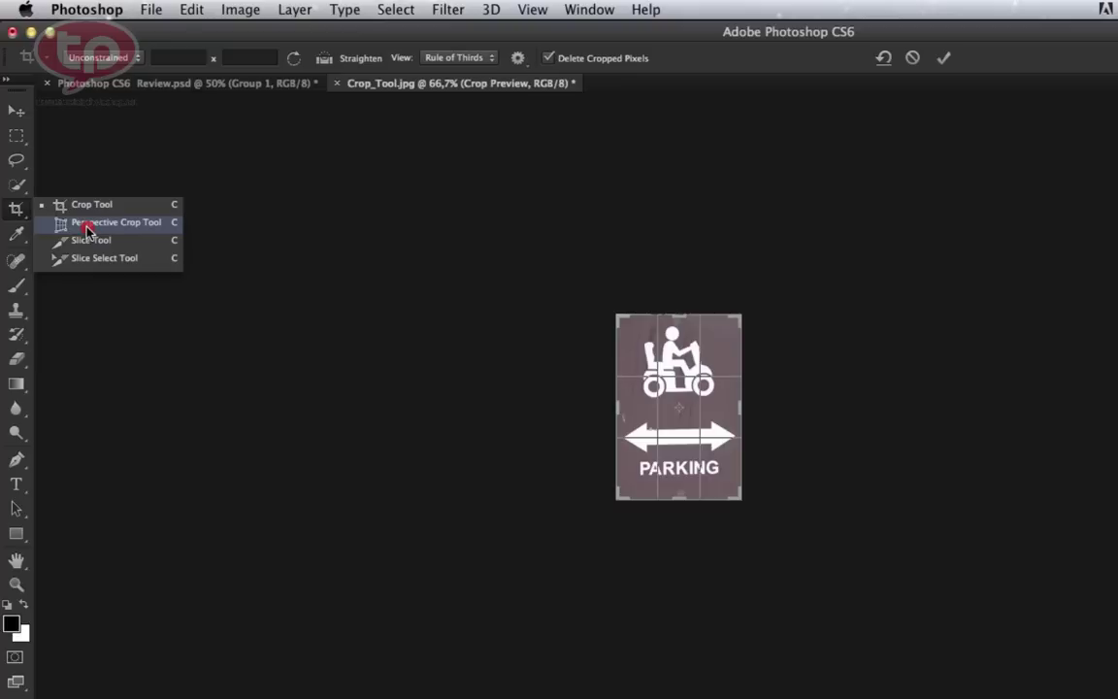
# - Switch to the Perspective Crop Tool without cropping and open Perspective_Crop.jpg from Mini Bridge
pyautogui.click(85, 229)
pyautogui.click(626, 307)
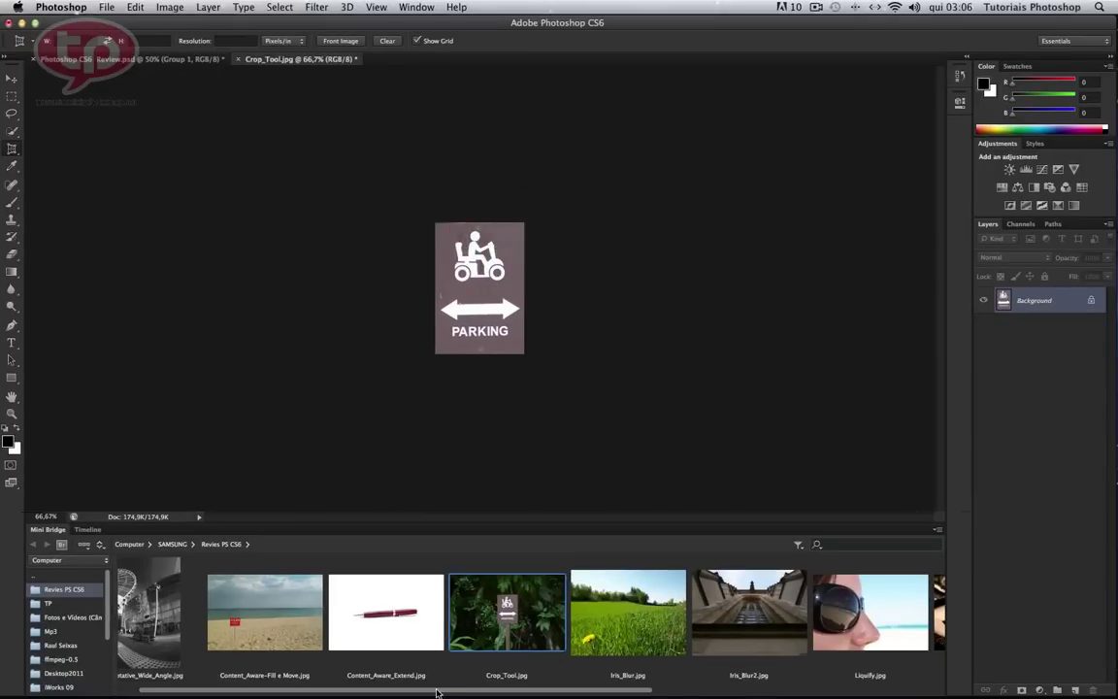
pyautogui.moveTo(437, 692); pyautogui.dragTo(692, 688)
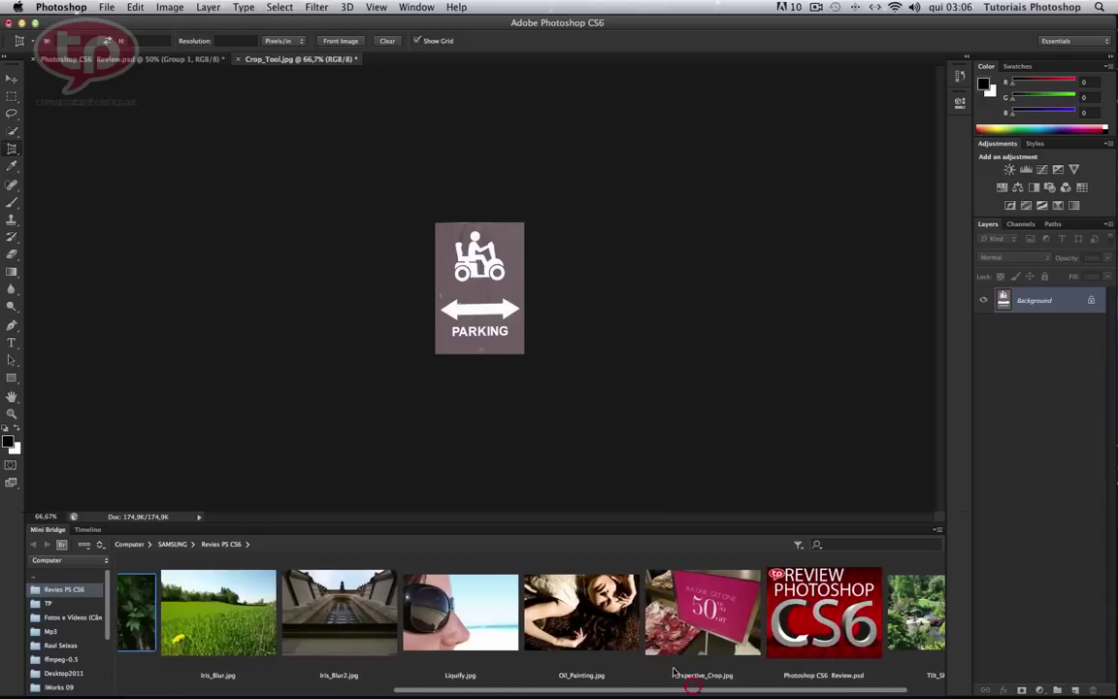
pyautogui.click(696, 603)
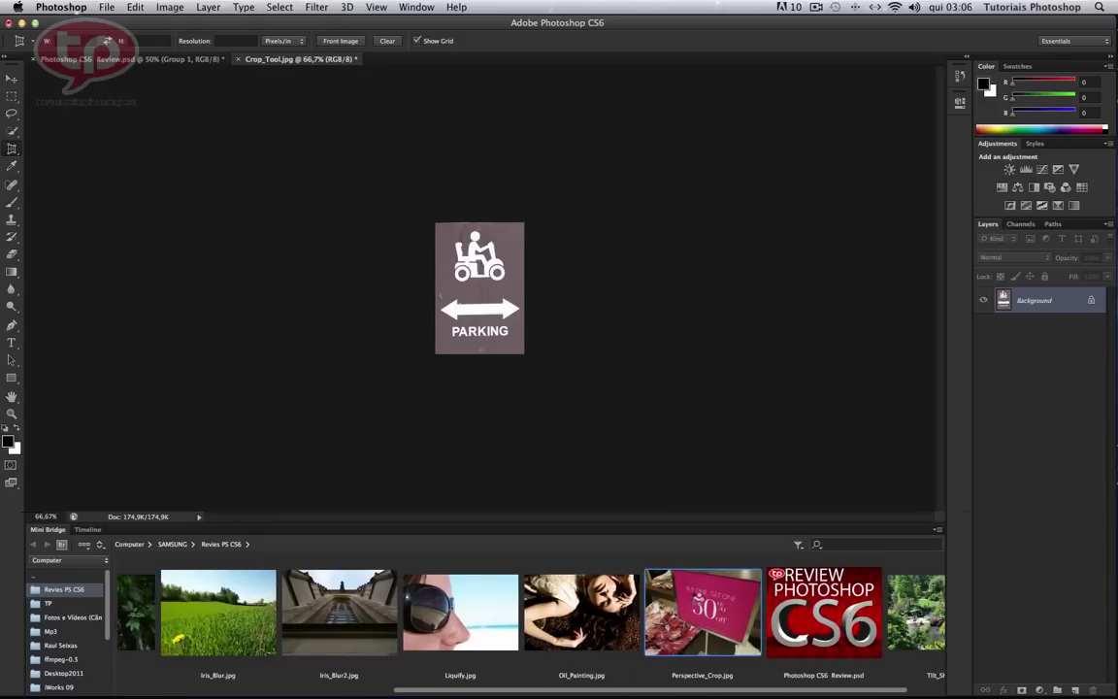
pyautogui.doubleClick(696, 603)
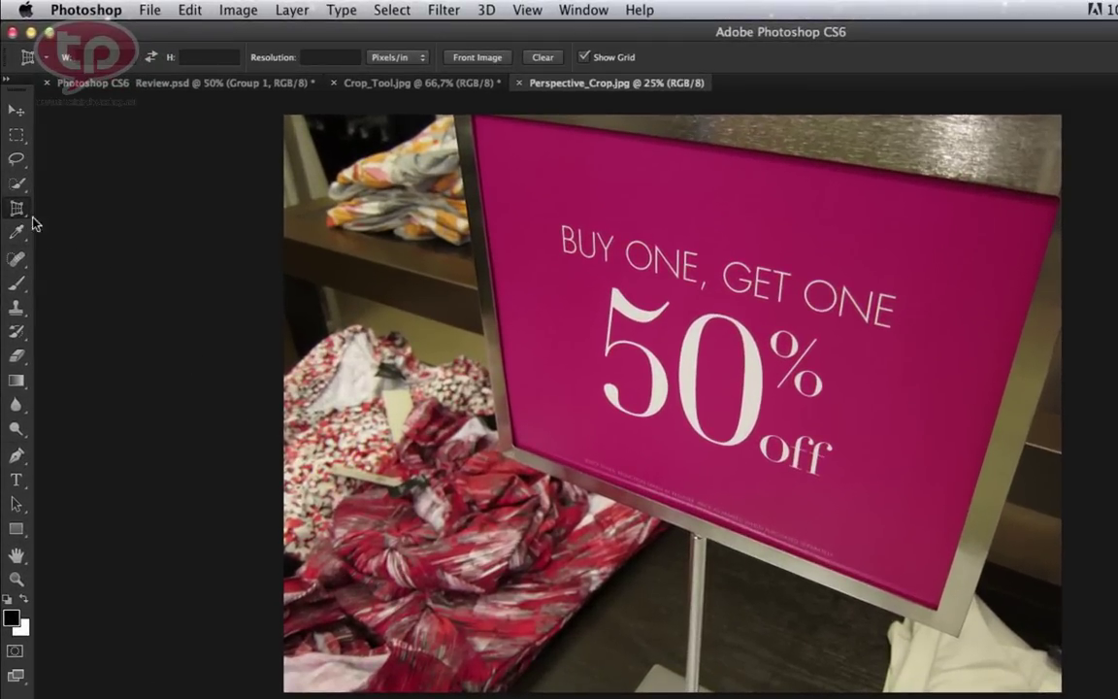
# - Place perspective-crop corners on the pink 50% off sign, adjust the upper-right one, and commit
pyautogui.click(479, 121)
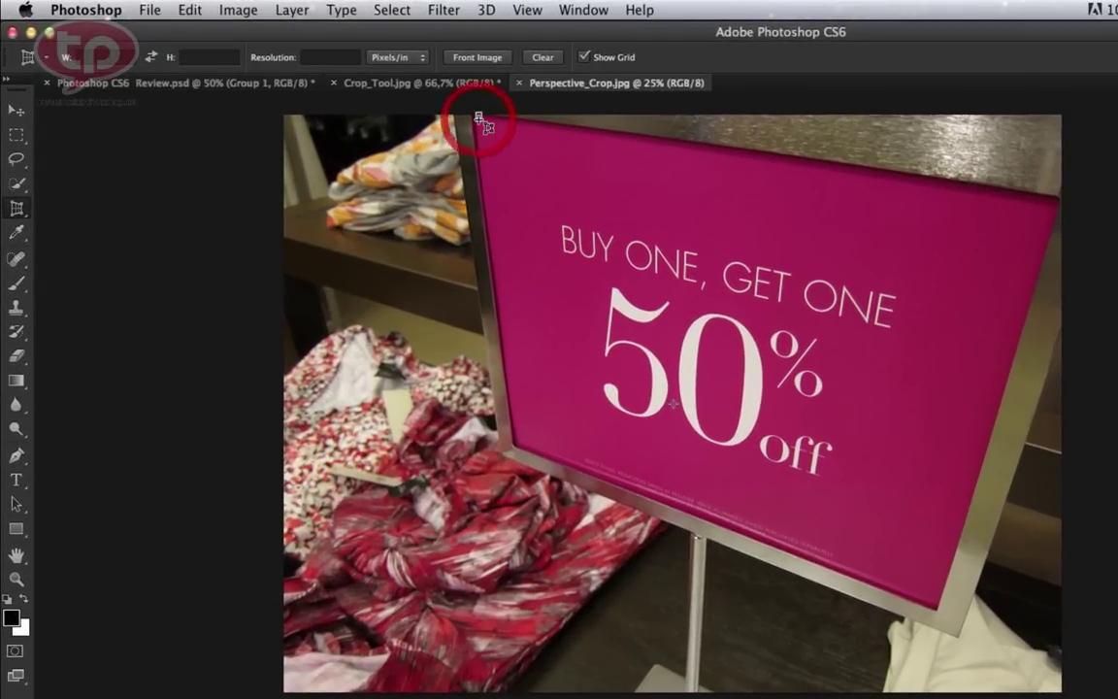
pyautogui.click(520, 444)
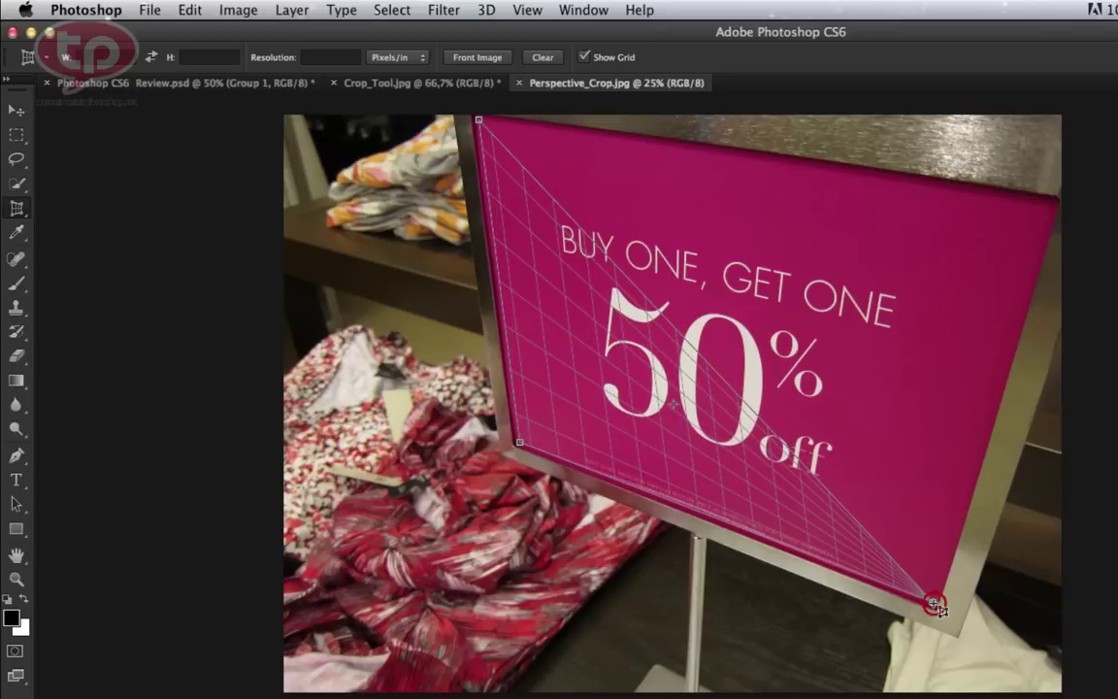
pyautogui.click(1045, 218)
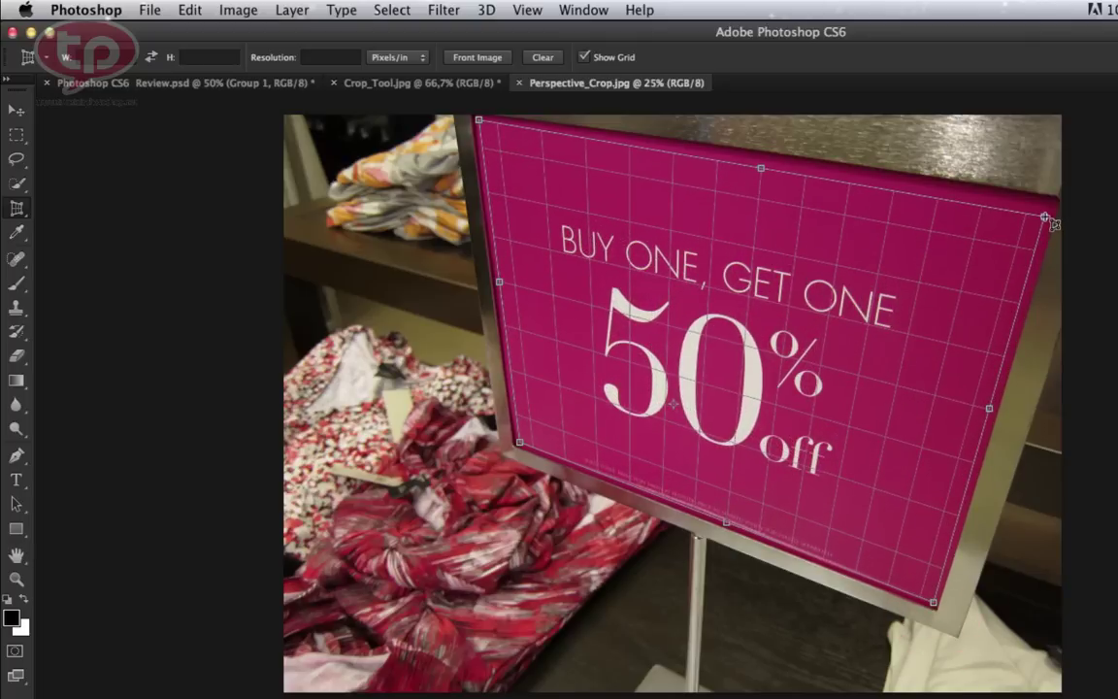
pyautogui.moveTo(1056, 224); pyautogui.dragTo(1050, 213)
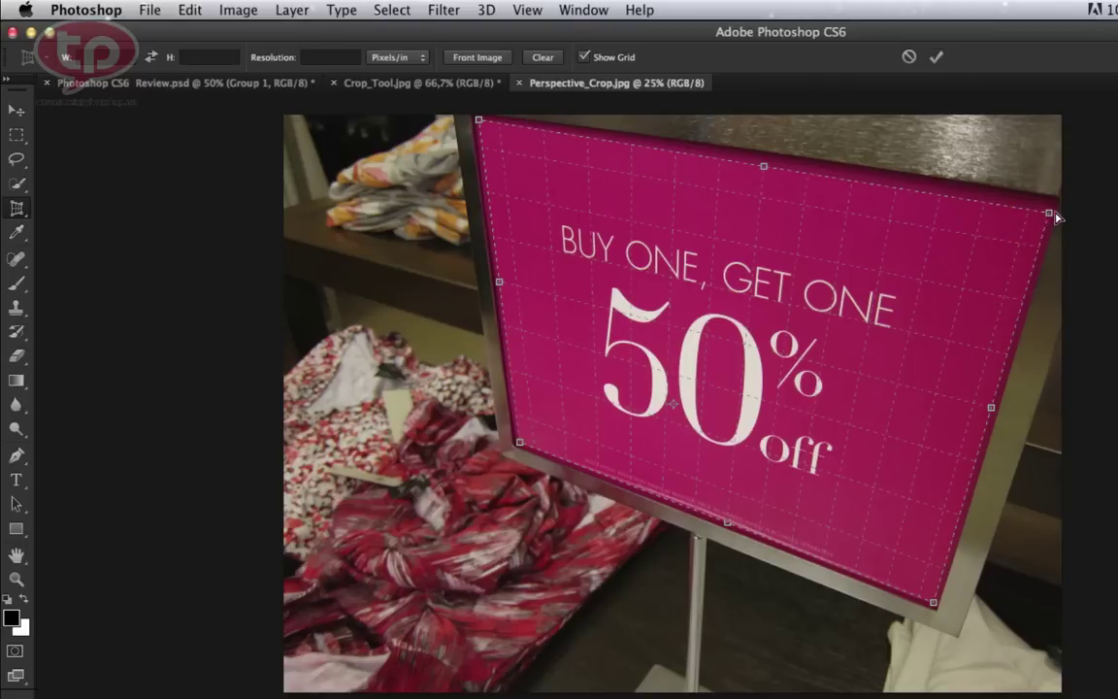
pyautogui.click(938, 60)
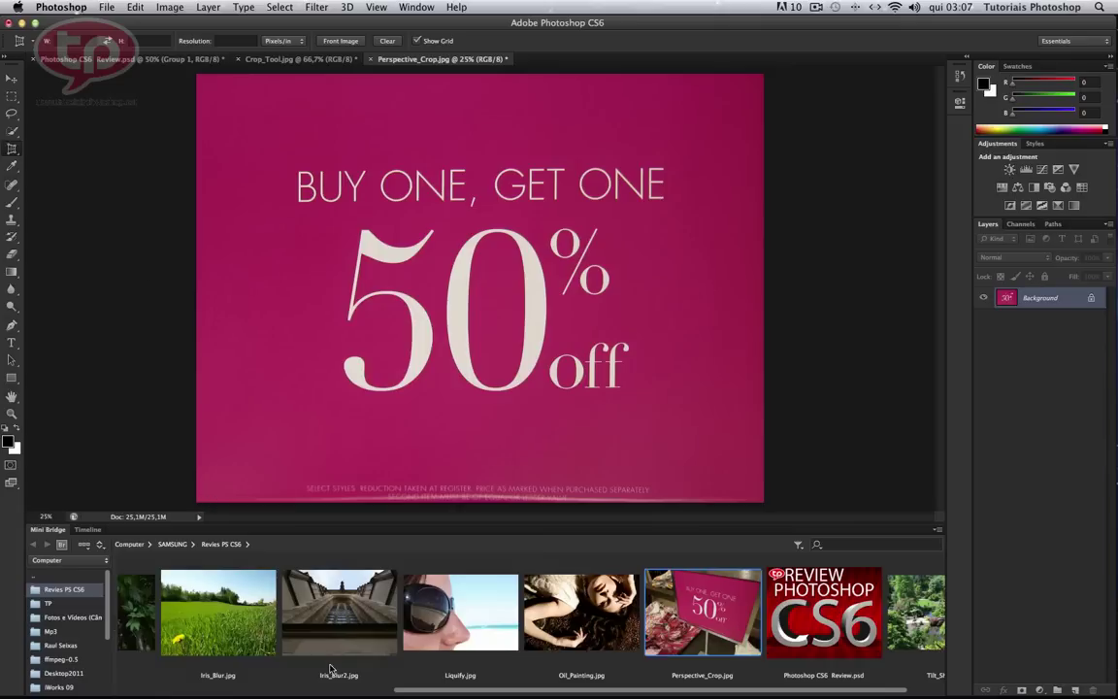
# - Open Content_Aware-Fill e Move.jpg and zoom in on the beach photo
pyautogui.moveTo(417, 691); pyautogui.dragTo(142, 690)
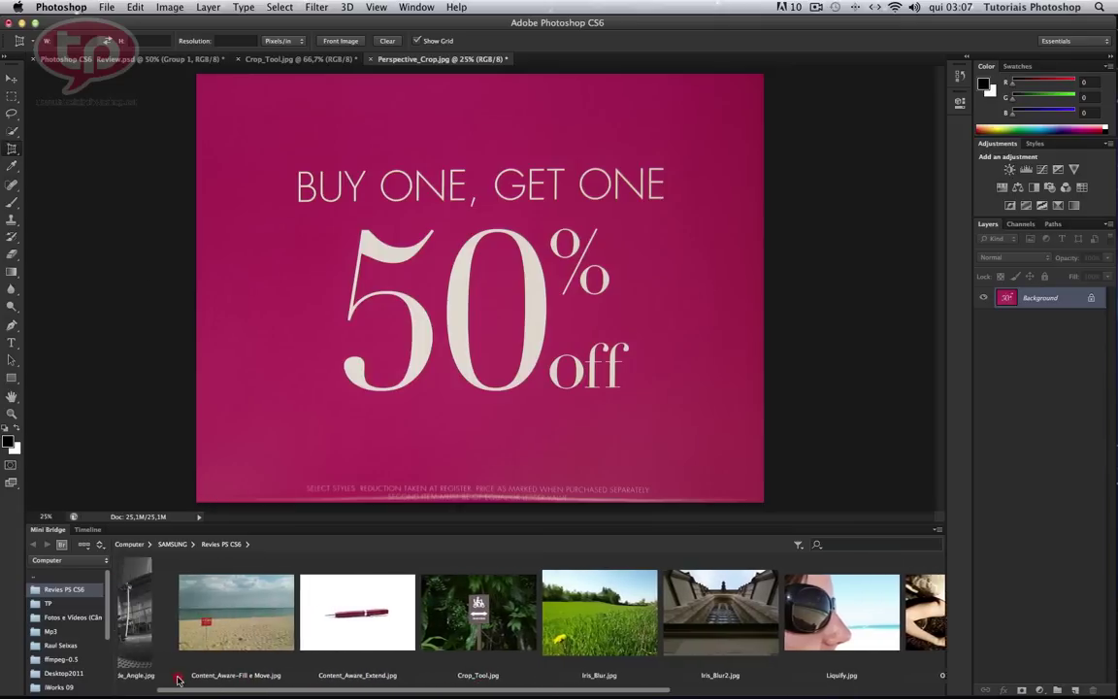
pyautogui.doubleClick(279, 613)
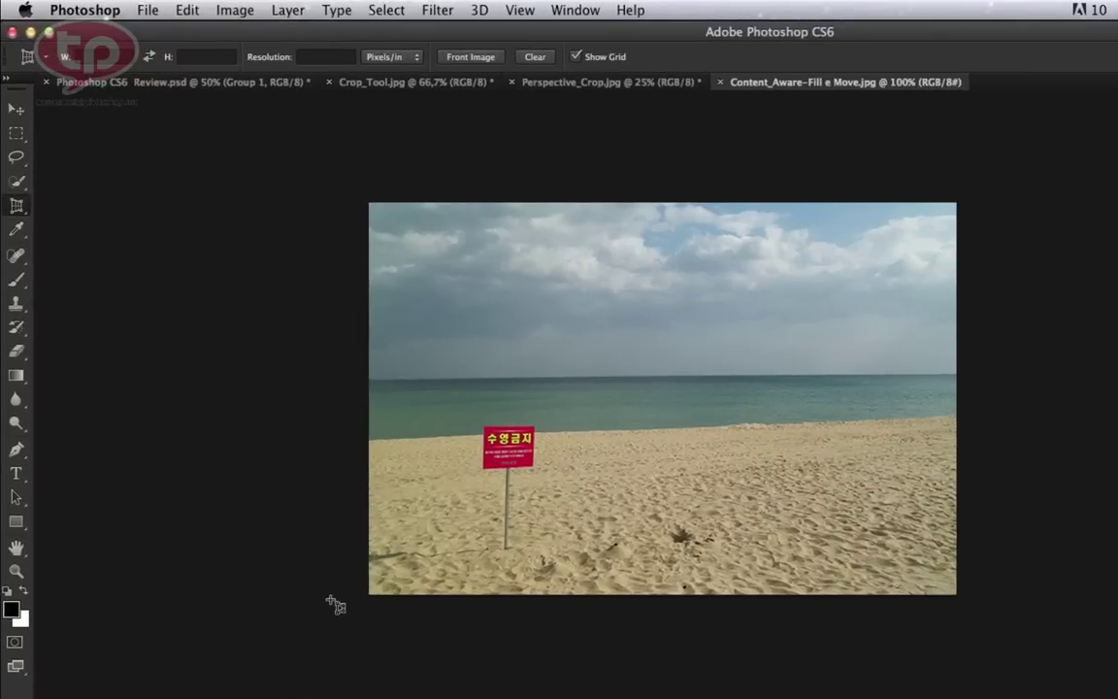
pyautogui.click(17, 572)
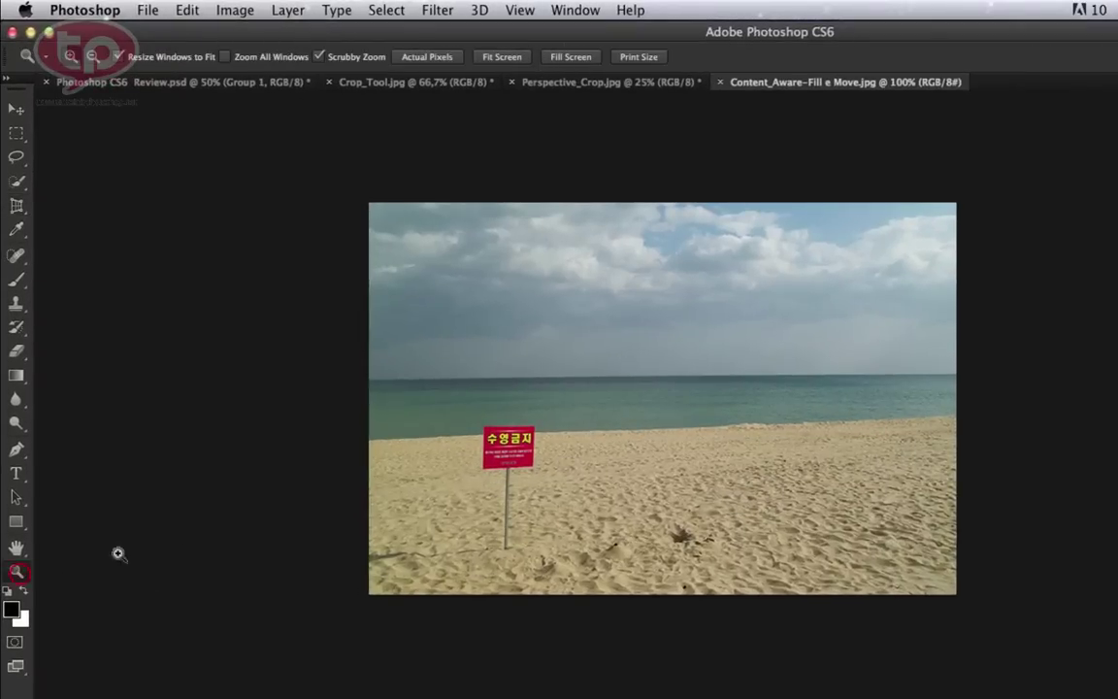
pyautogui.click(514, 484)
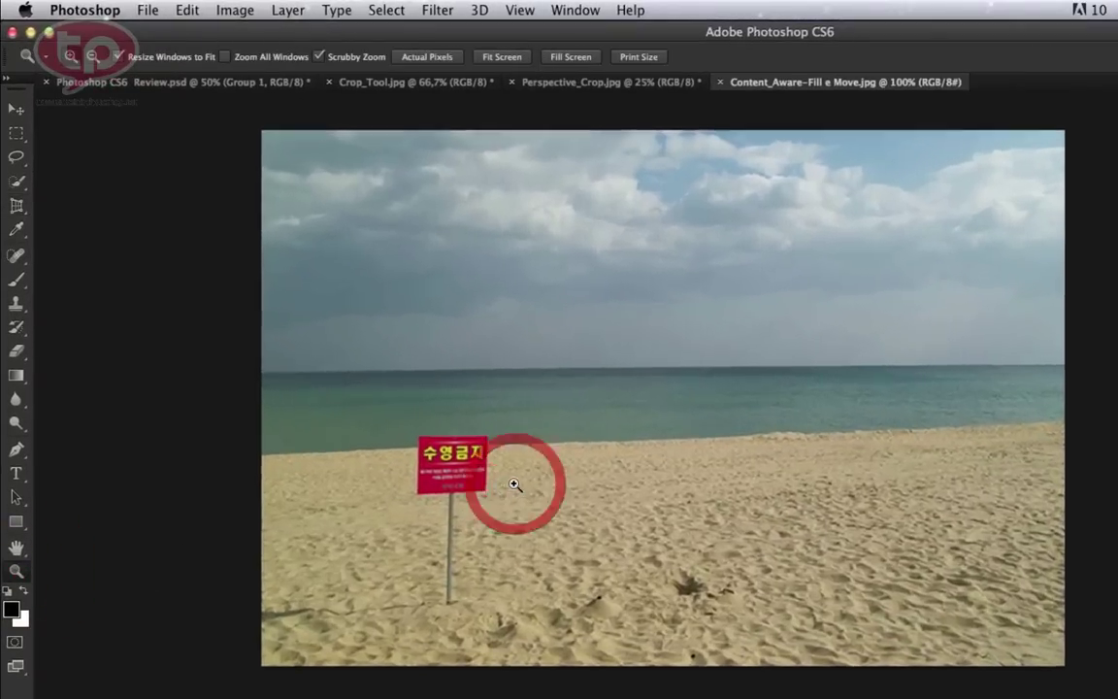
# - With the Content-Aware Move Tool, lasso the red sign and drag it to the beach's right side
pyautogui.moveTo(16, 254)
pyautogui.mouseDown()
pyautogui.moveTo(80, 290)
pyautogui.moveTo(82, 304)
pyautogui.mouseUp()
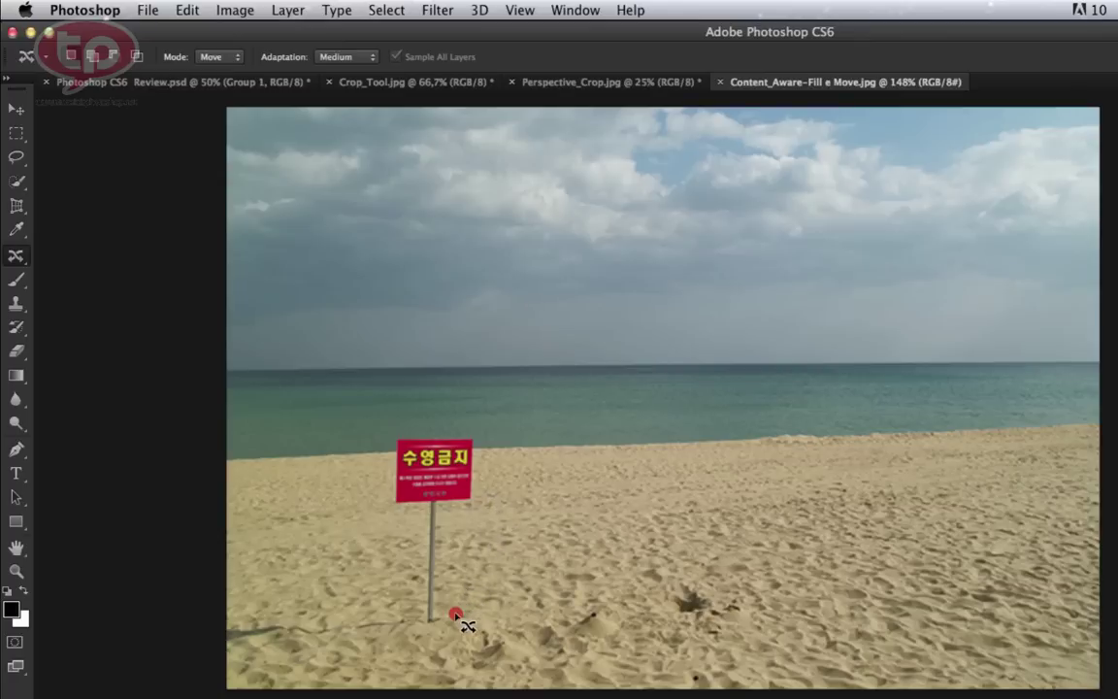
pyautogui.moveTo(455, 615)
pyautogui.mouseDown()
pyautogui.moveTo(500, 452)
pyautogui.moveTo(463, 429)
pyautogui.moveTo(375, 429)
pyautogui.moveTo(411, 622)
pyautogui.moveTo(454, 612)
pyautogui.mouseUp()
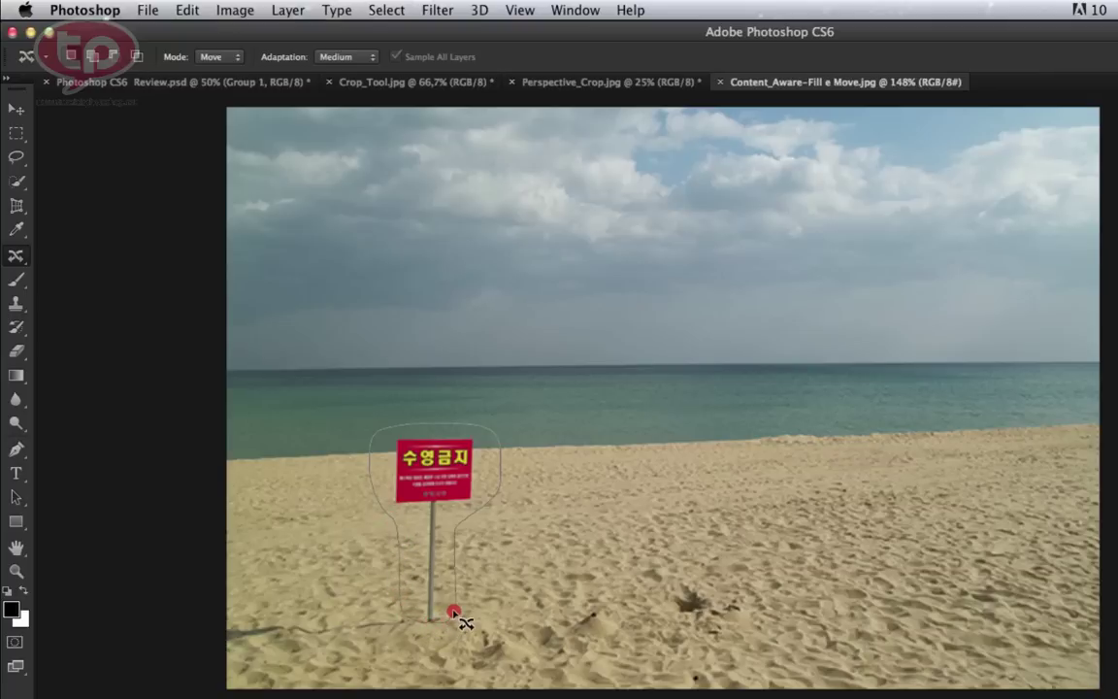
pyautogui.moveTo(455, 613); pyautogui.dragTo(451, 611)
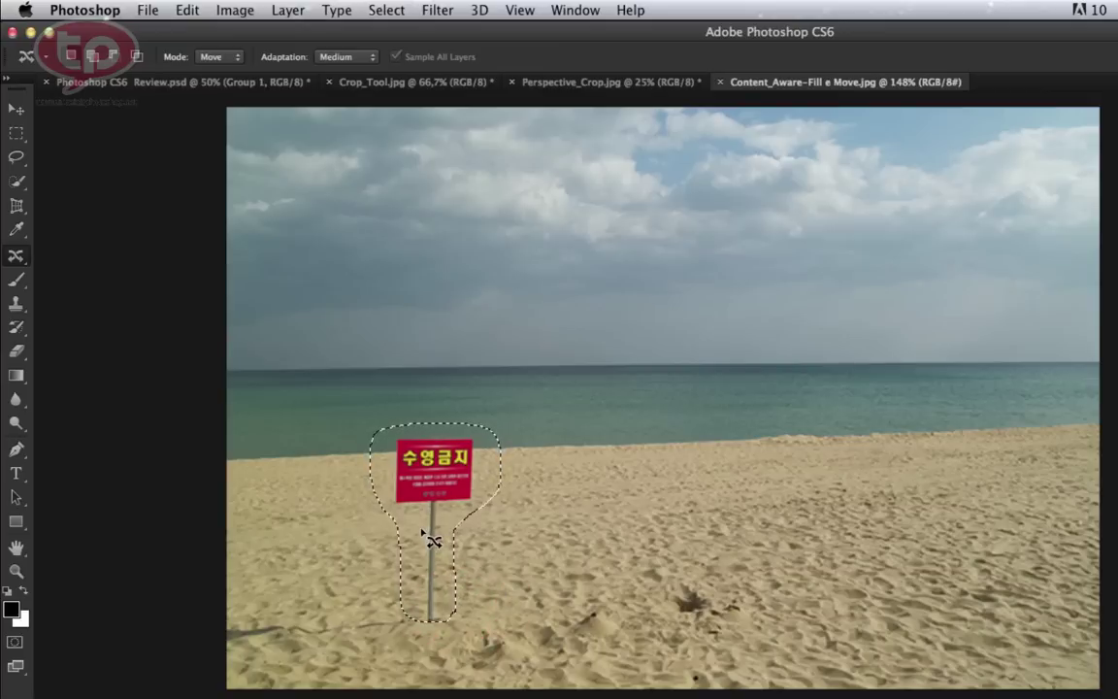
pyautogui.moveTo(428, 532); pyautogui.dragTo(948, 517)
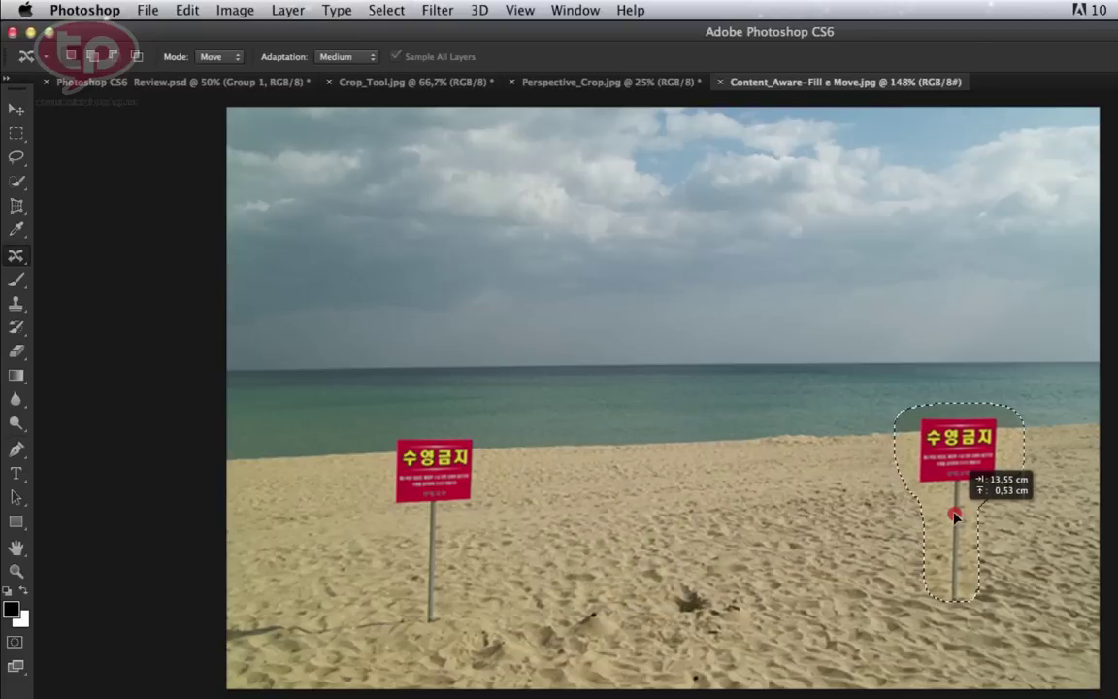
pyautogui.moveTo(955, 516); pyautogui.dragTo(956, 514)
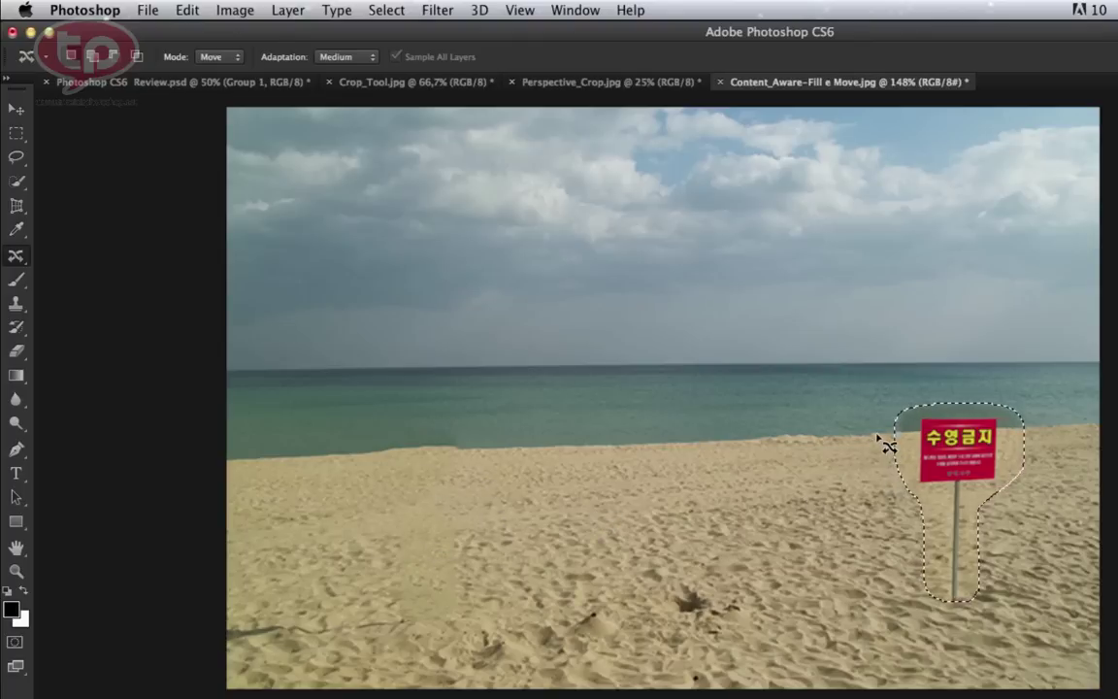
# - Deselect, then step back through history so the sign returns to its original spot
pyautogui.press('super+d')
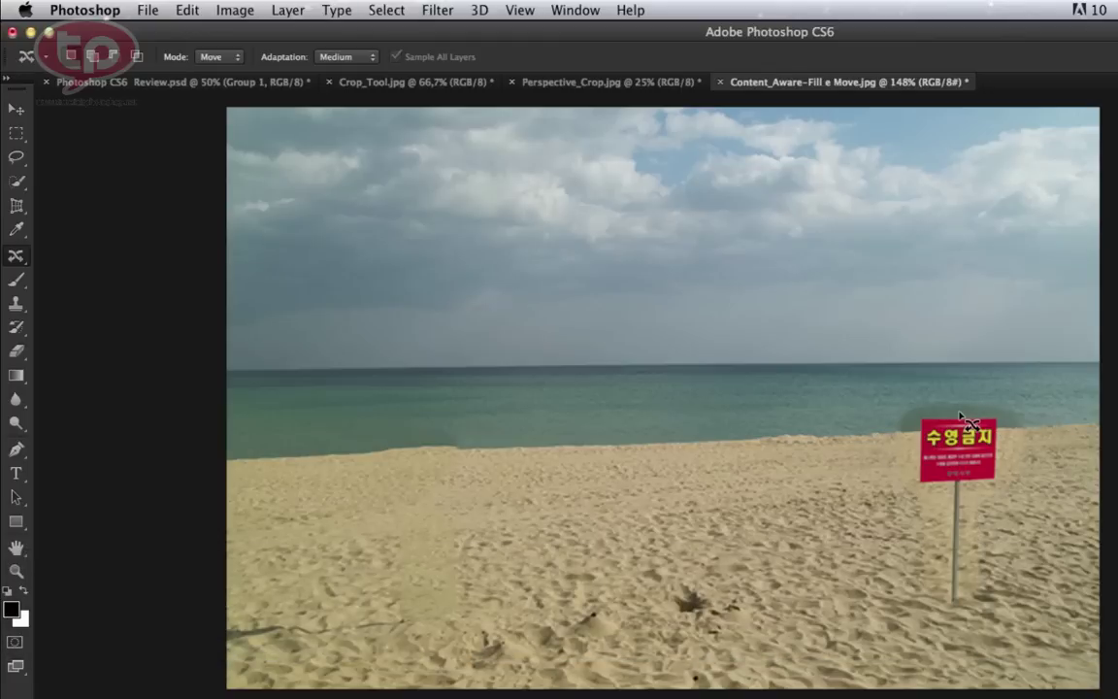
pyautogui.press('super')
pyautogui.press('super+z')
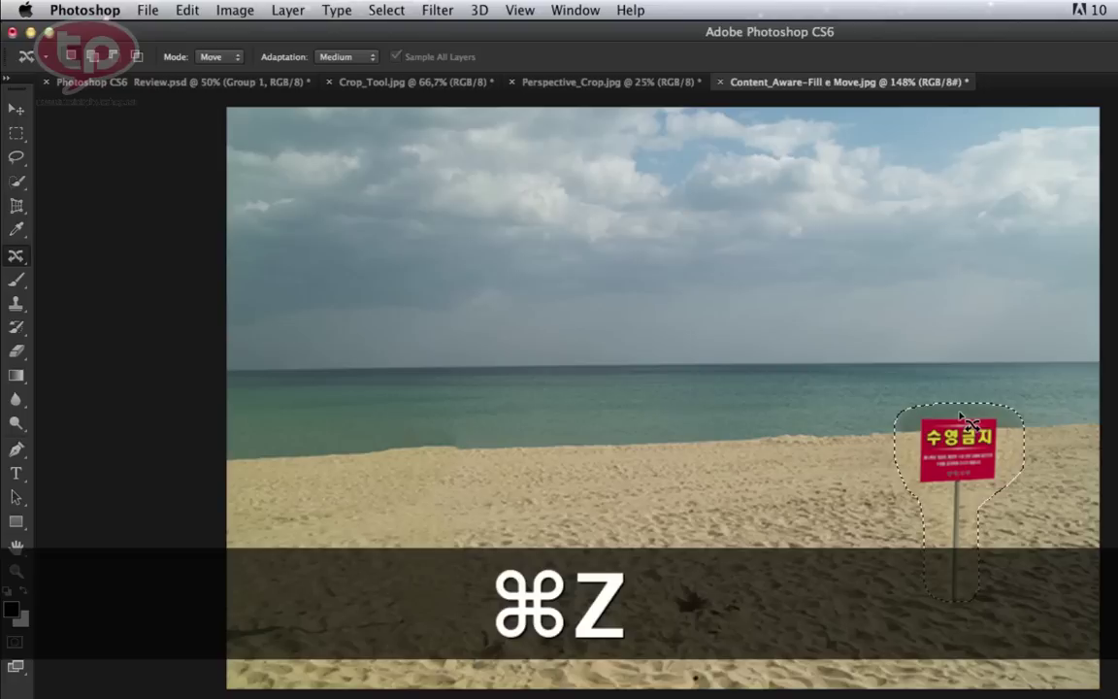
pyautogui.press('super+alt+z')
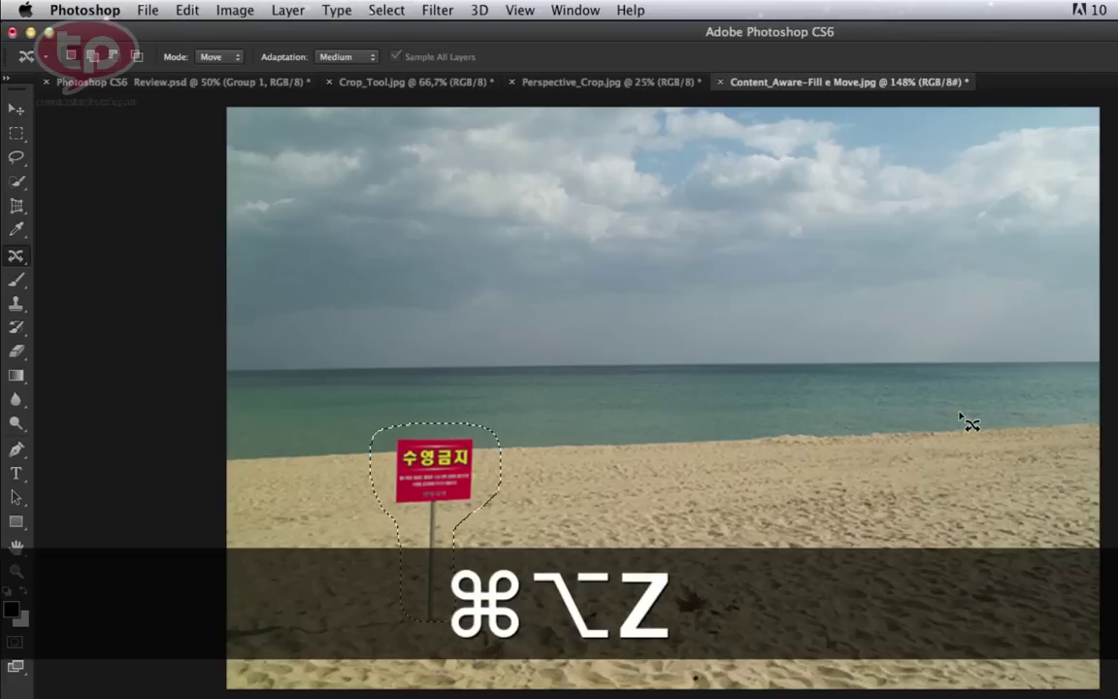
pyautogui.press('super+d')
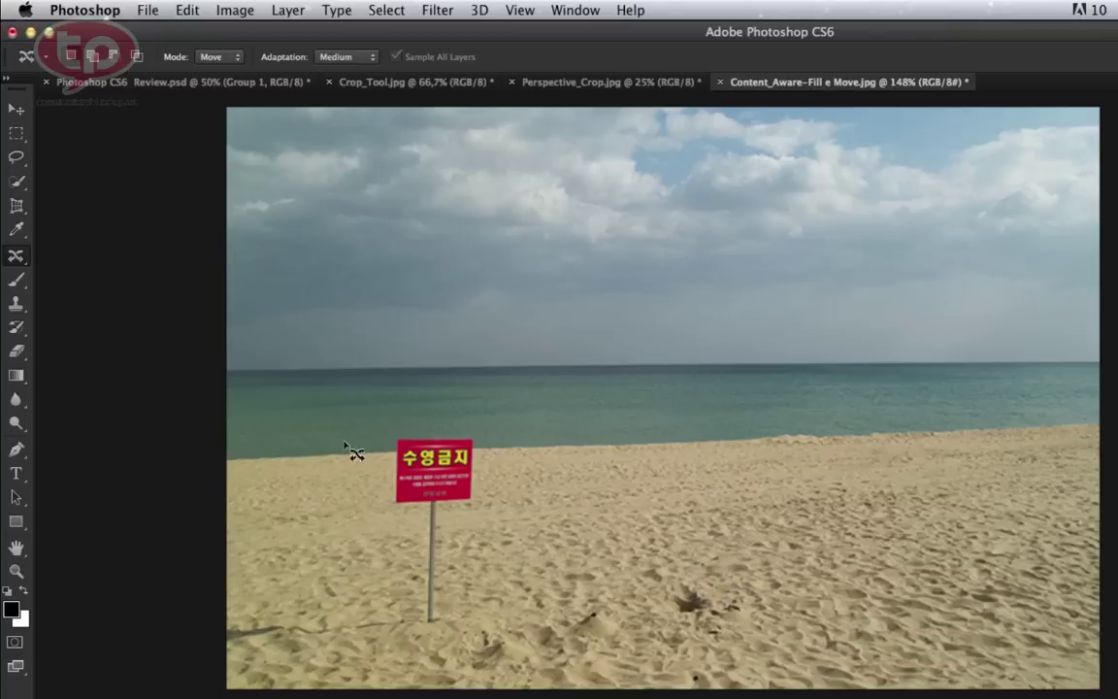
pyautogui.click(17, 258)
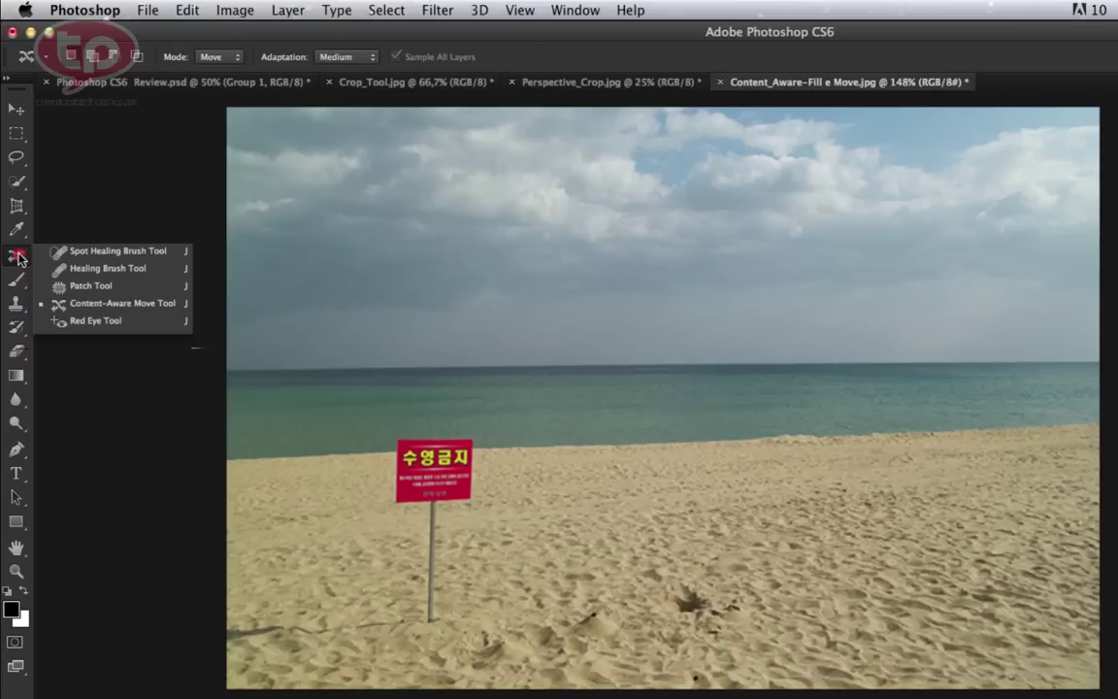
# - Set the Patch Tool to Content-Aware and patch the sand hole with nearby clean sand
pyautogui.click(71, 289)
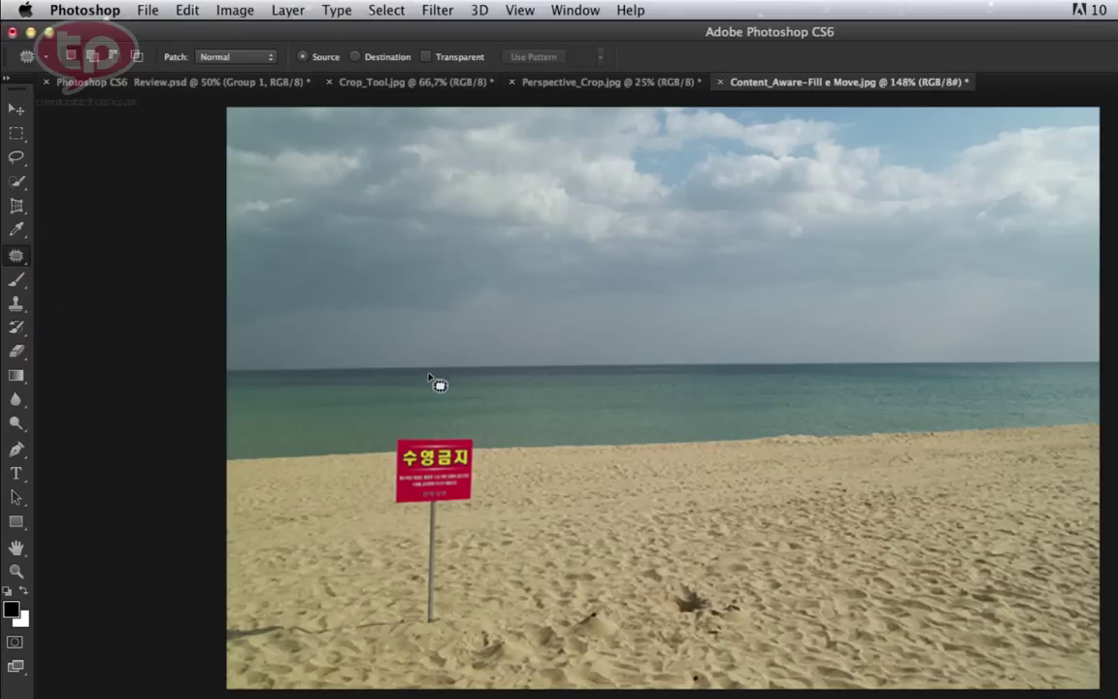
pyautogui.click(251, 58)
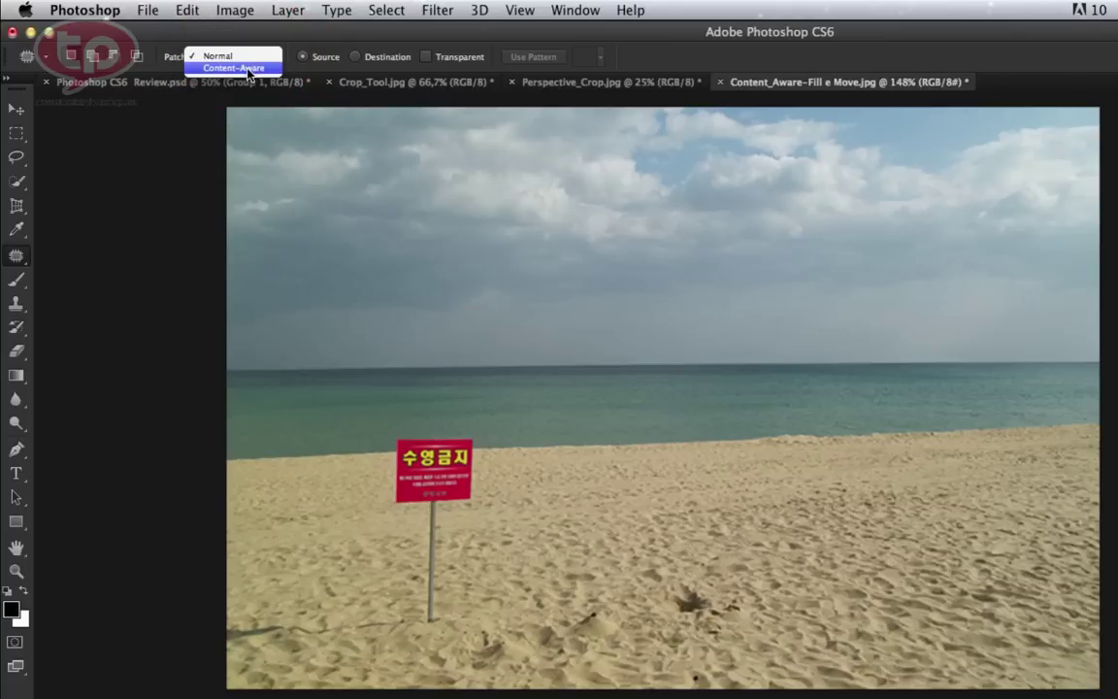
pyautogui.click(251, 69)
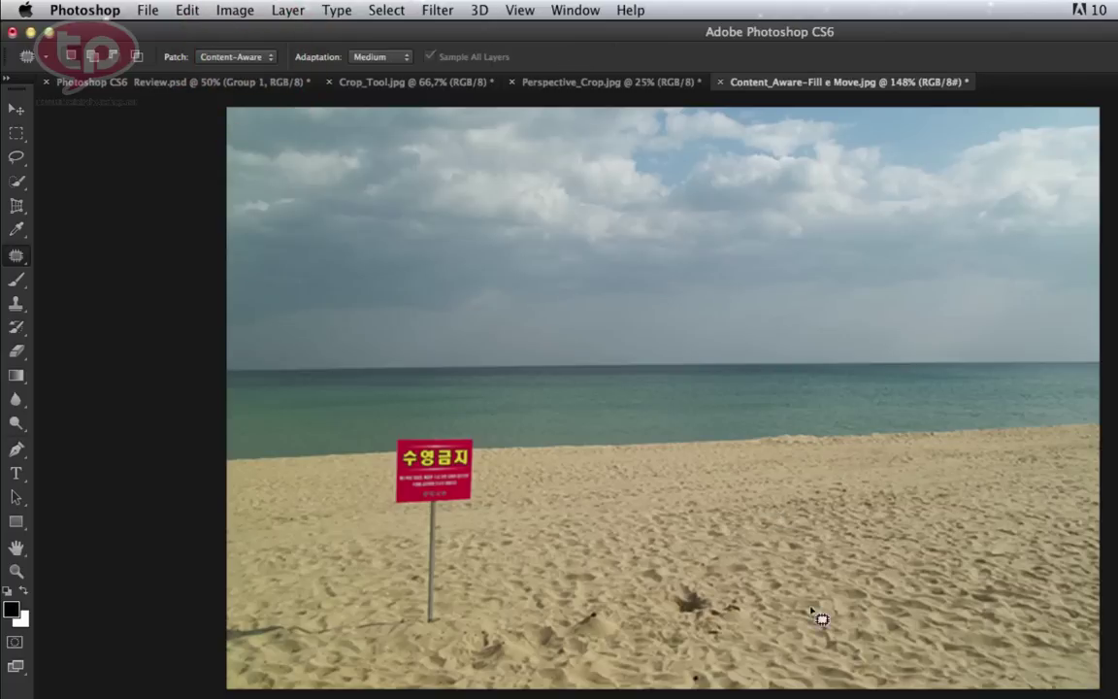
pyautogui.moveTo(733, 601)
pyautogui.mouseDown()
pyautogui.moveTo(737, 610)
pyautogui.moveTo(713, 586)
pyautogui.moveTo(794, 589)
pyautogui.mouseUp()
pyautogui.click(682, 597)
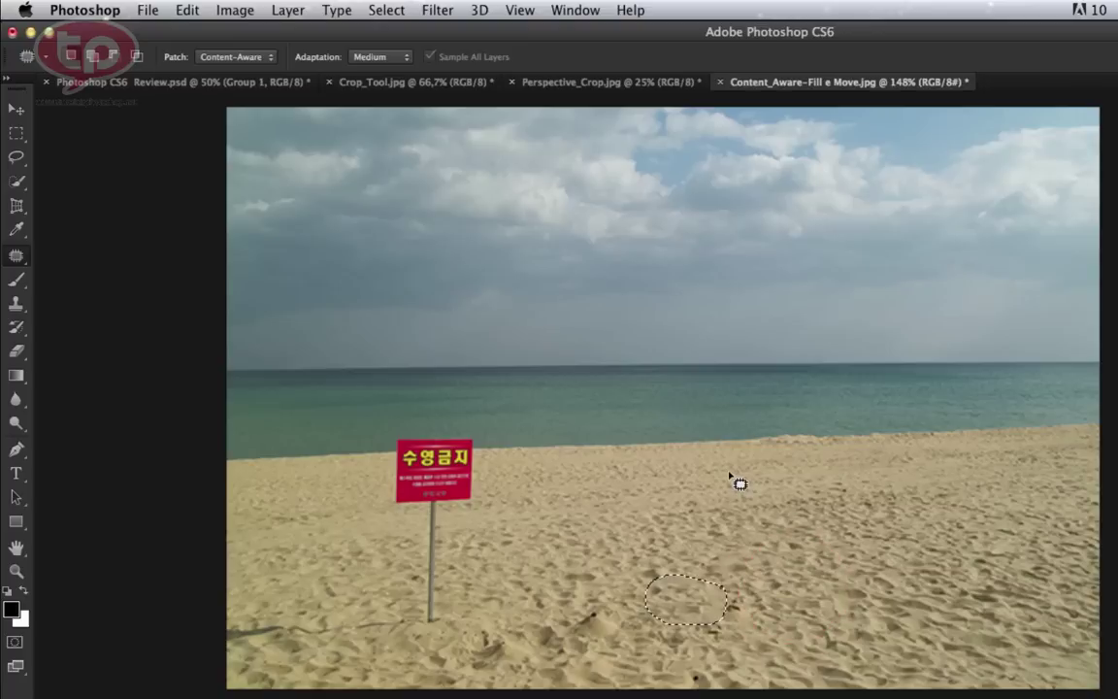
# - Deselect and undo the patch so the hole reappears in the sand
pyautogui.press('super+d')
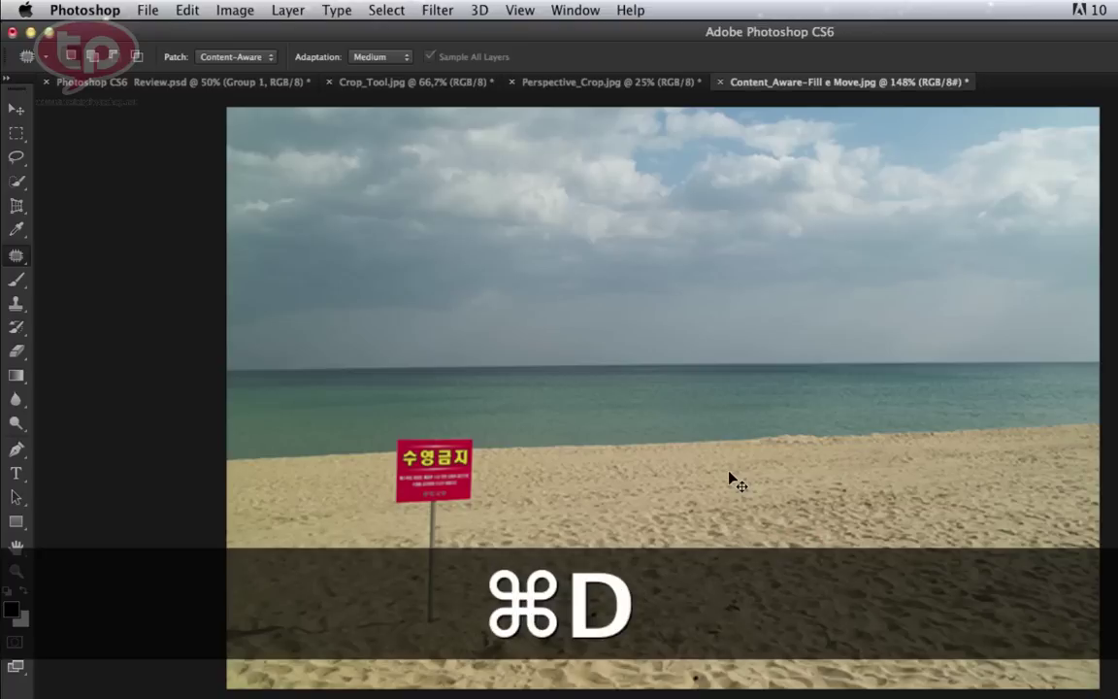
pyautogui.press('super+z')
pyautogui.press('alt+super+z')
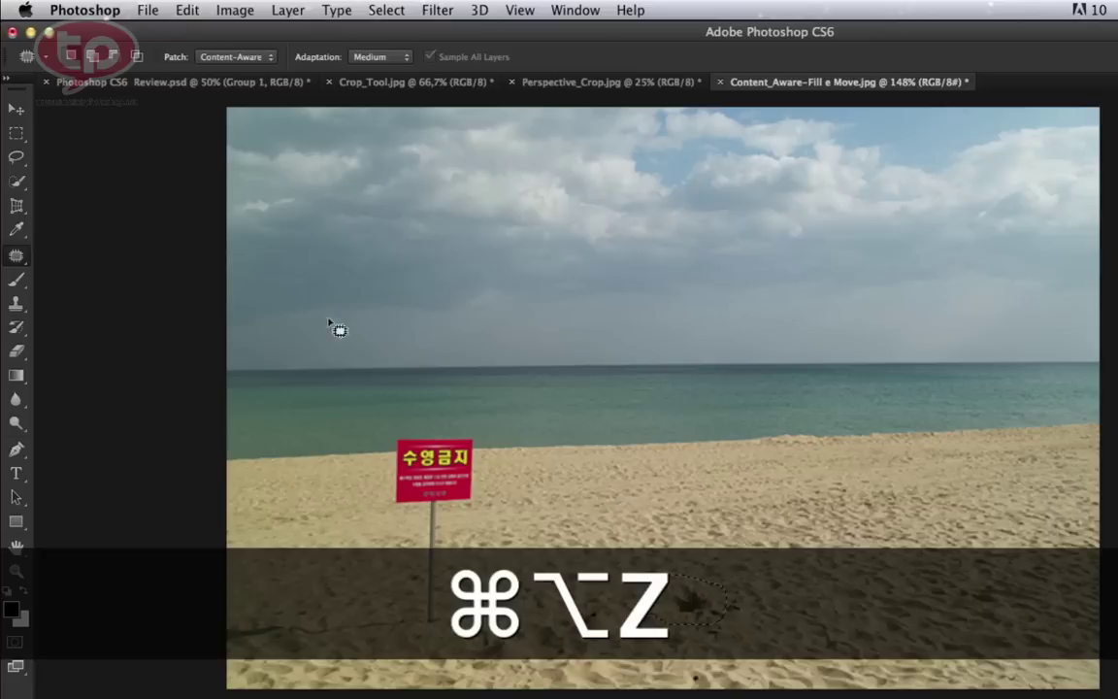
pyautogui.press('super+d')
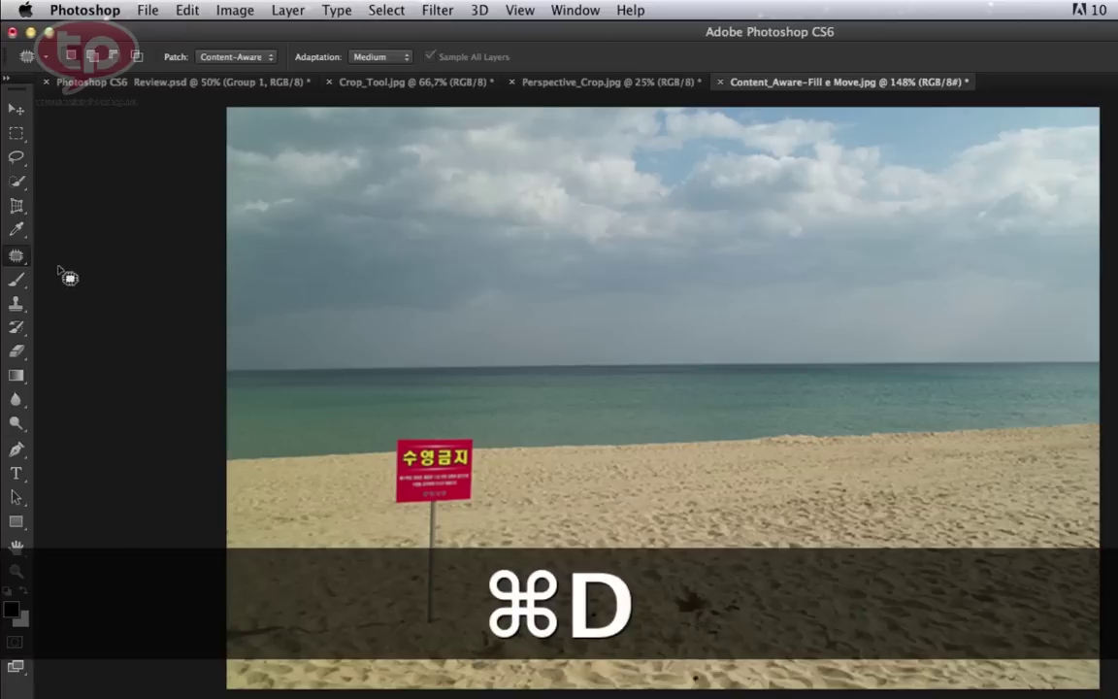
pyautogui.click(14, 159)
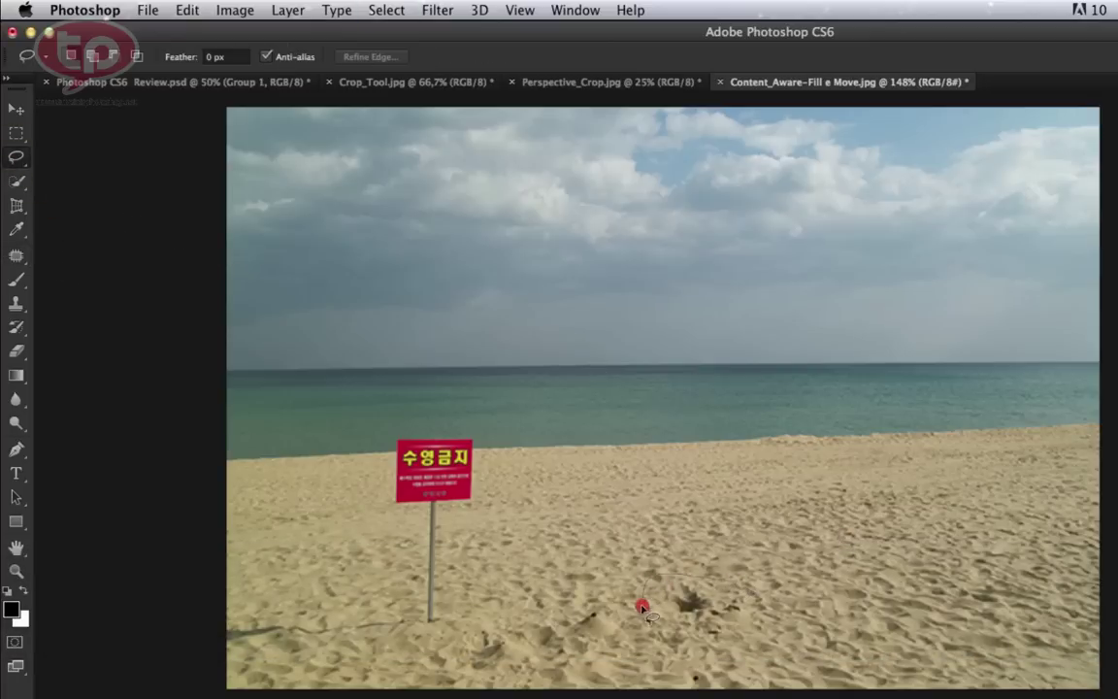
# - Lasso the sand hole, fill it via Edit > Fill using Content-Aware, then deselect
pyautogui.moveTo(716, 626); pyautogui.dragTo(733, 580)
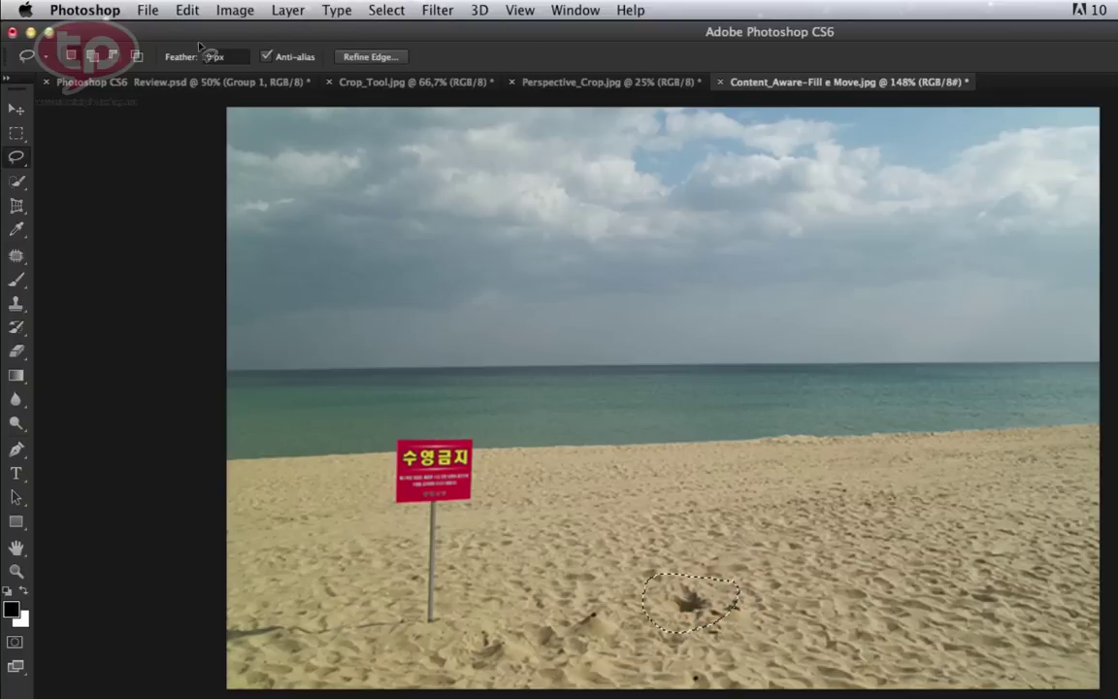
pyautogui.click(199, 10)
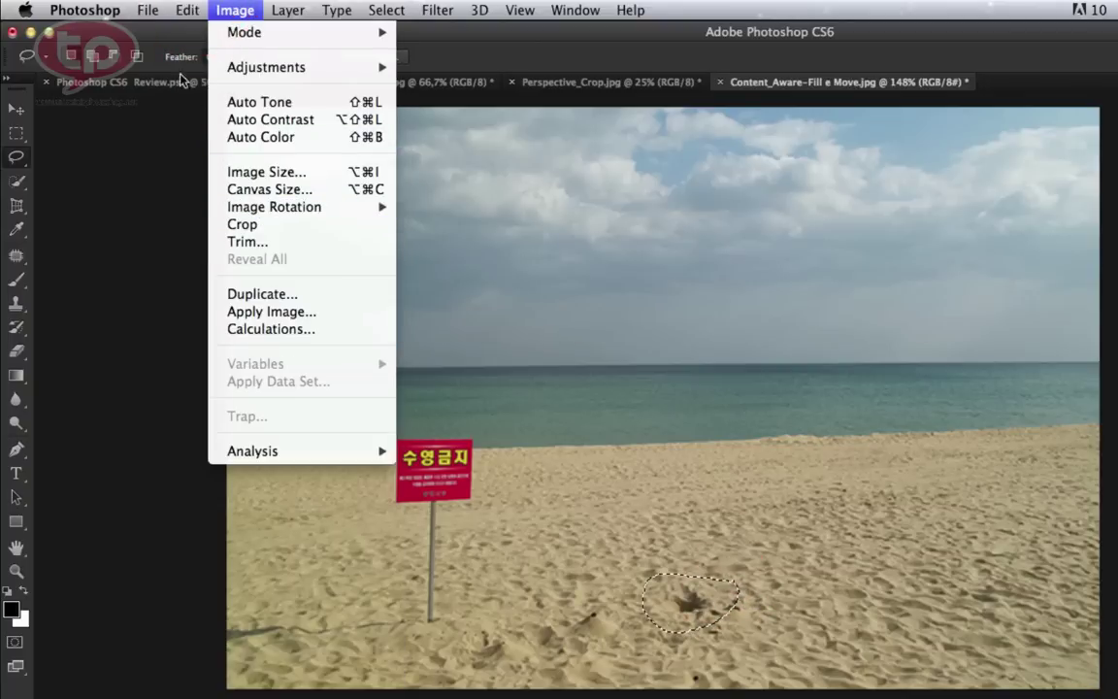
pyautogui.click(249, 313)
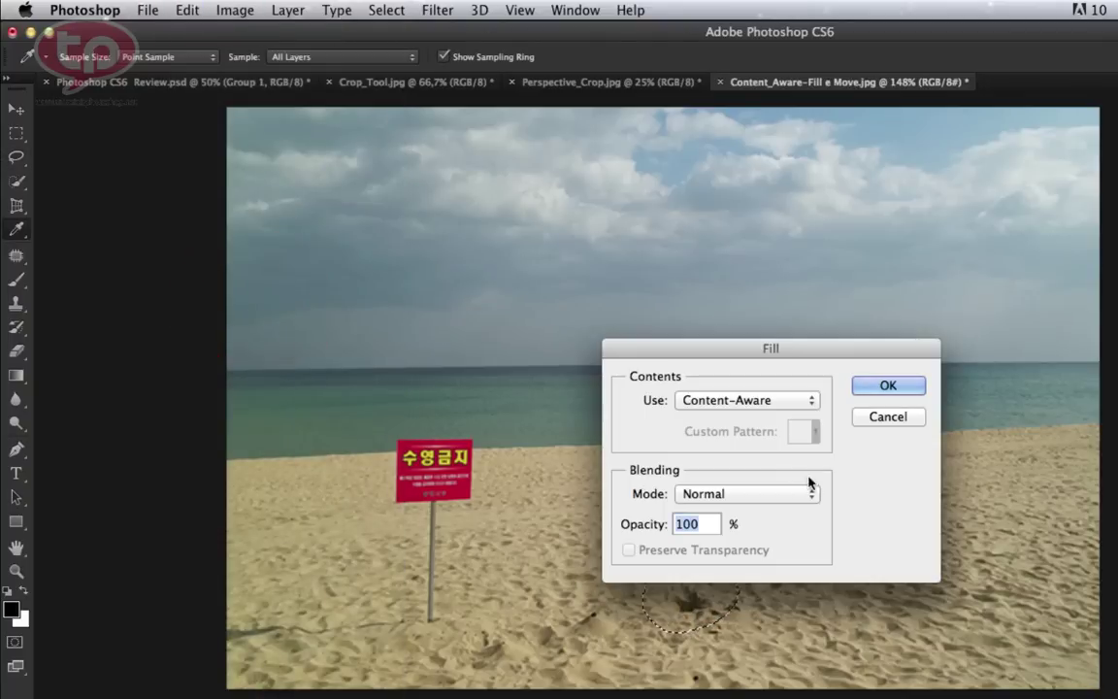
pyautogui.moveTo(713, 363); pyautogui.dragTo(788, 198)
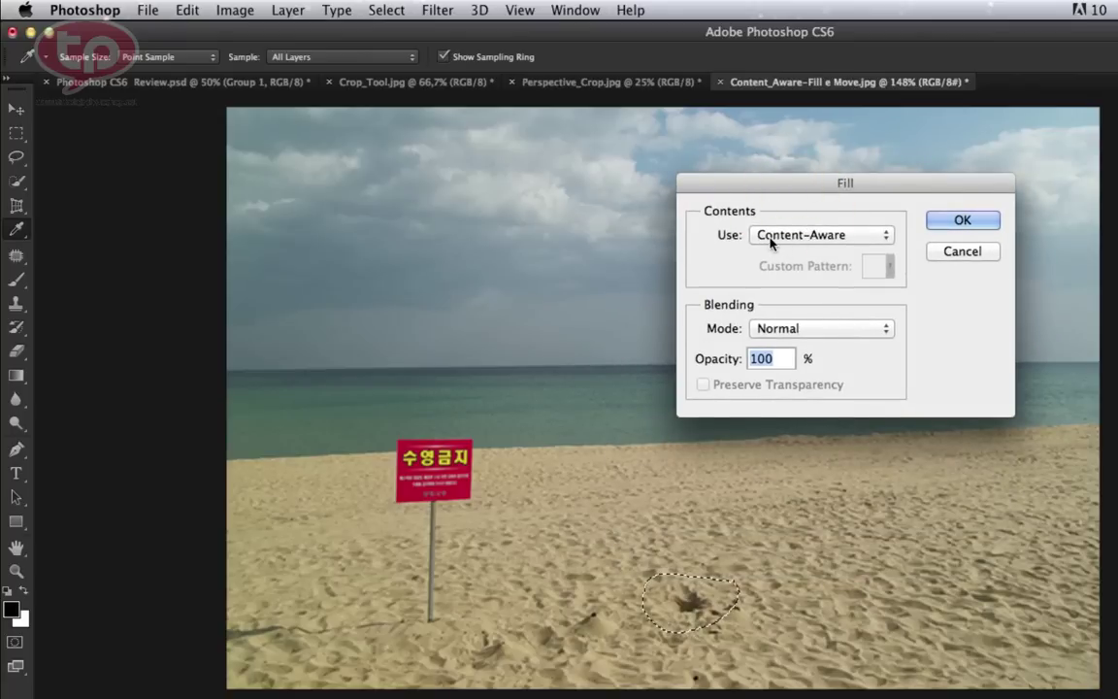
pyautogui.click(961, 222)
pyautogui.press('l')
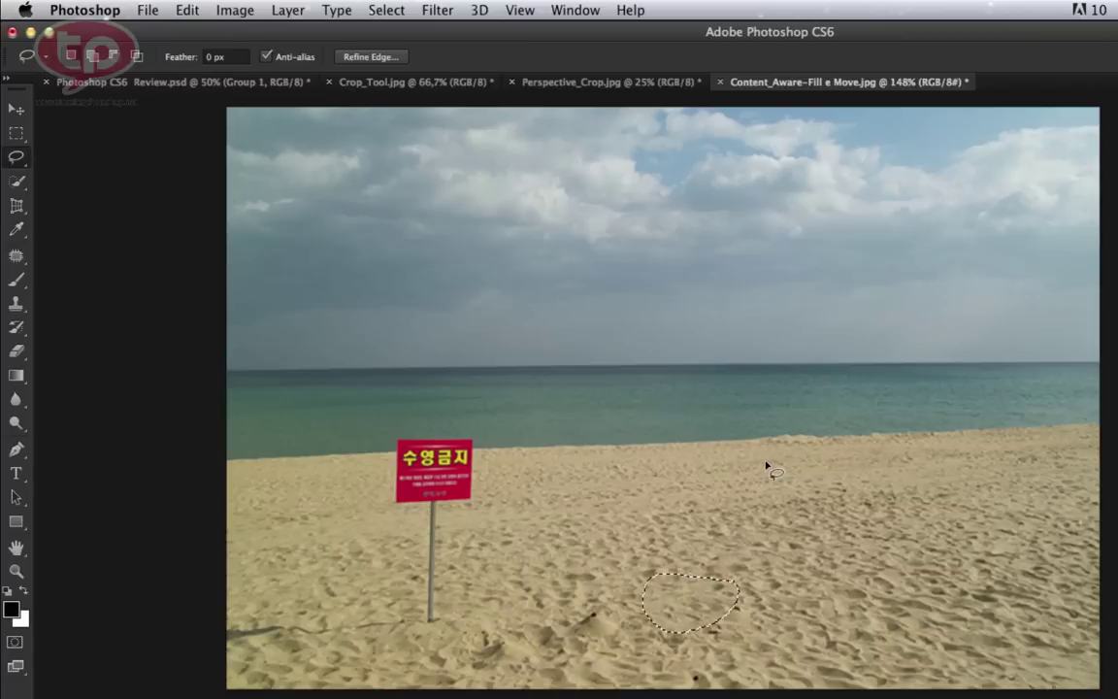
pyautogui.press('super+d')
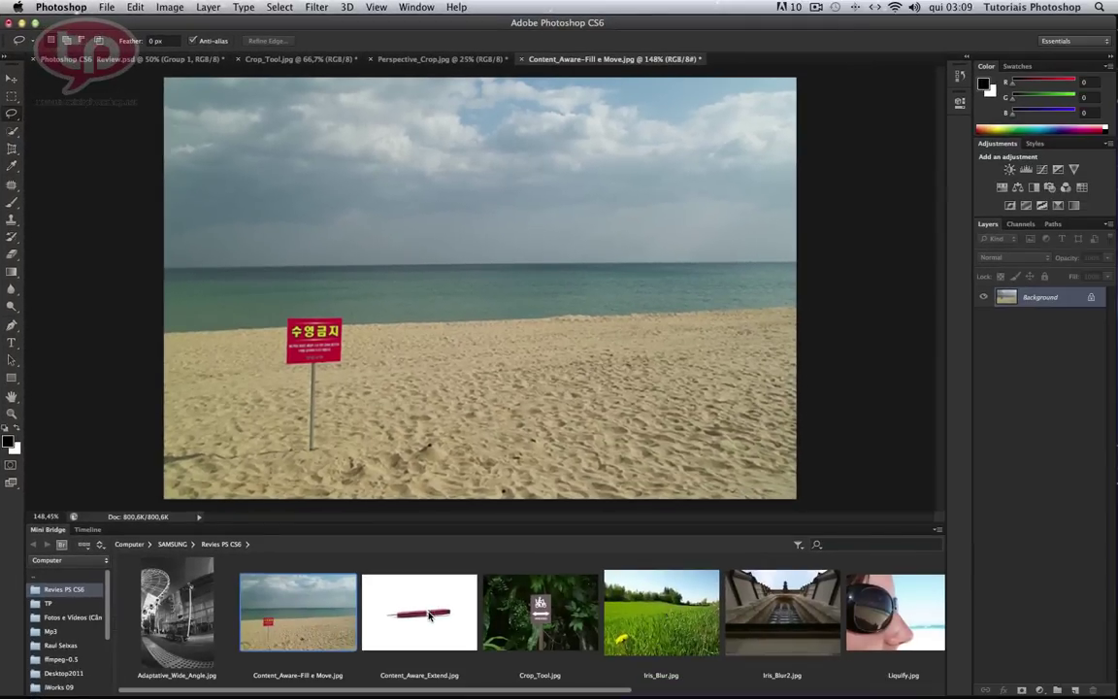
# - Open Content_Aware_Extend.jpg and set the Content-Aware Move Tool to Extend mode
pyautogui.click(430, 615)
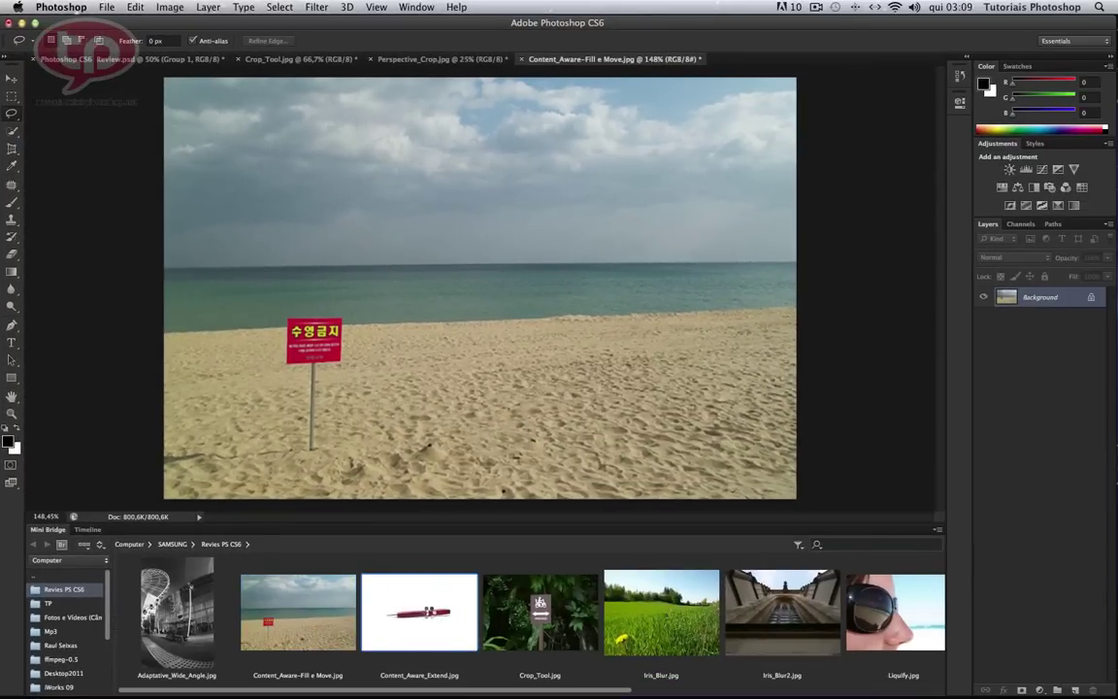
pyautogui.doubleClick(430, 614)
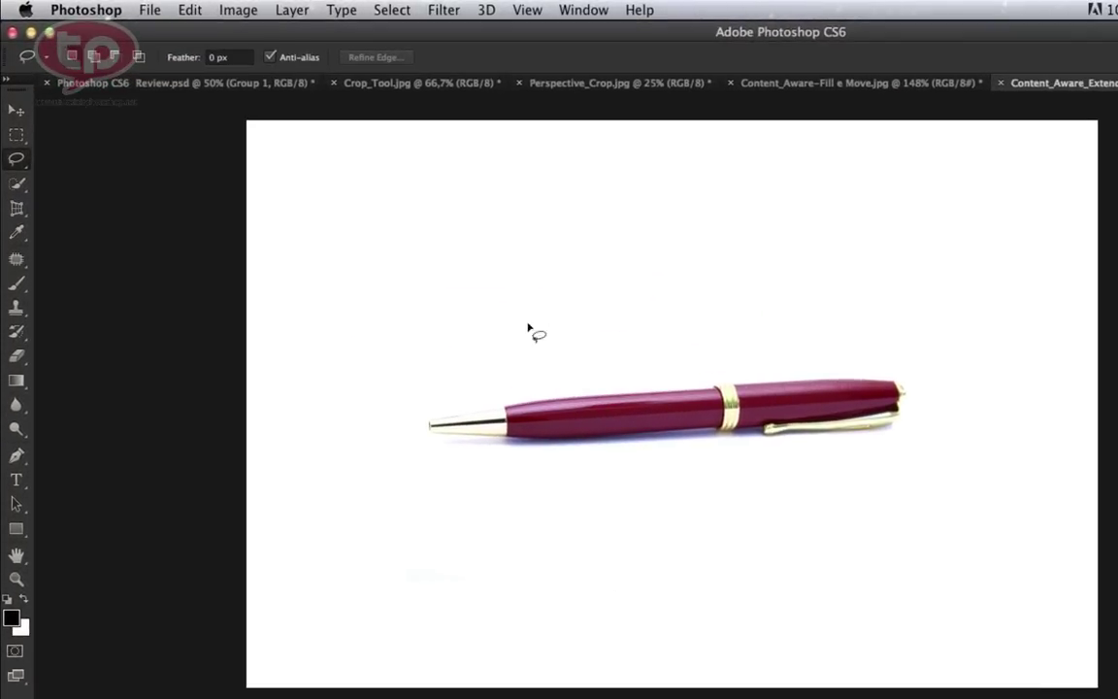
pyautogui.click(17, 261)
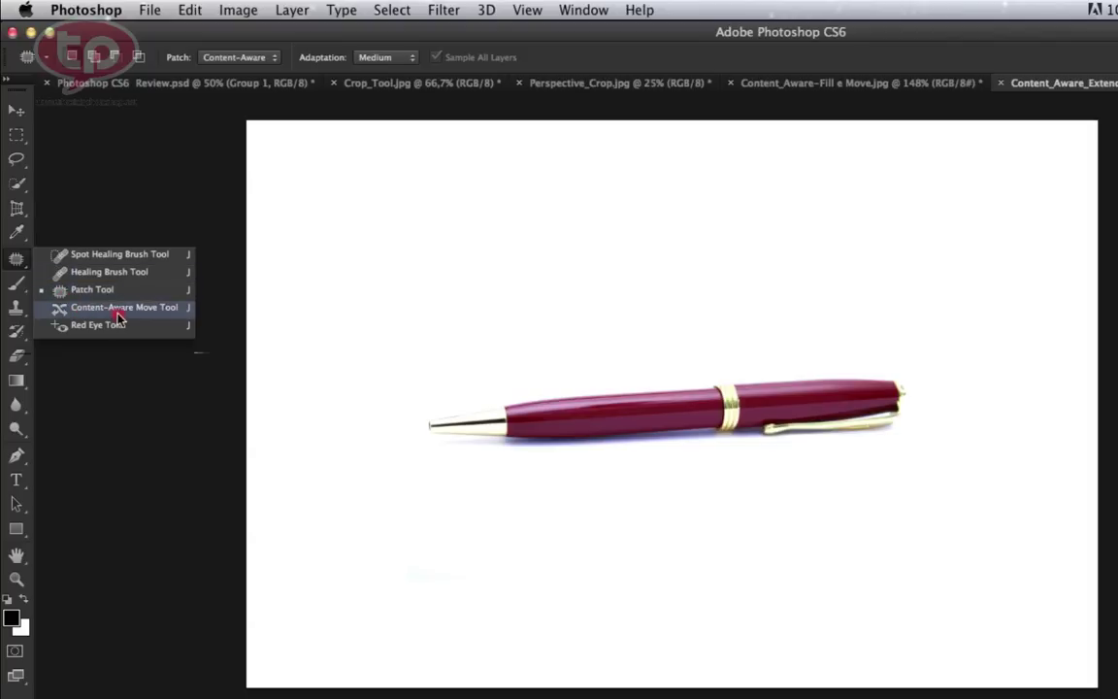
pyautogui.click(162, 318)
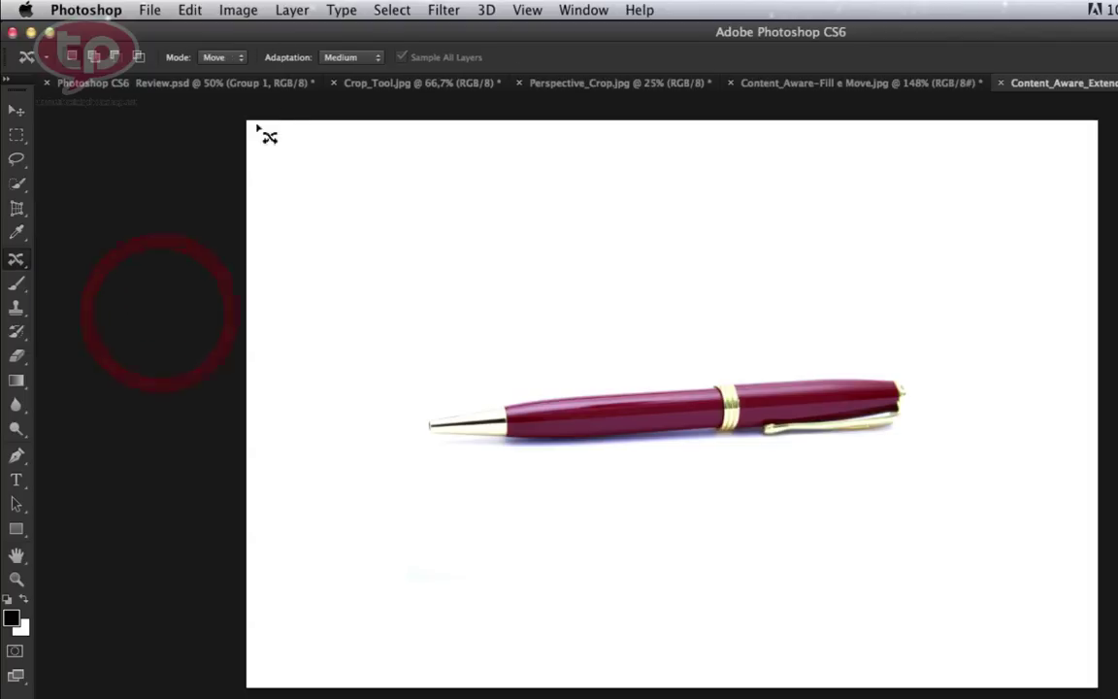
pyautogui.click(223, 58)
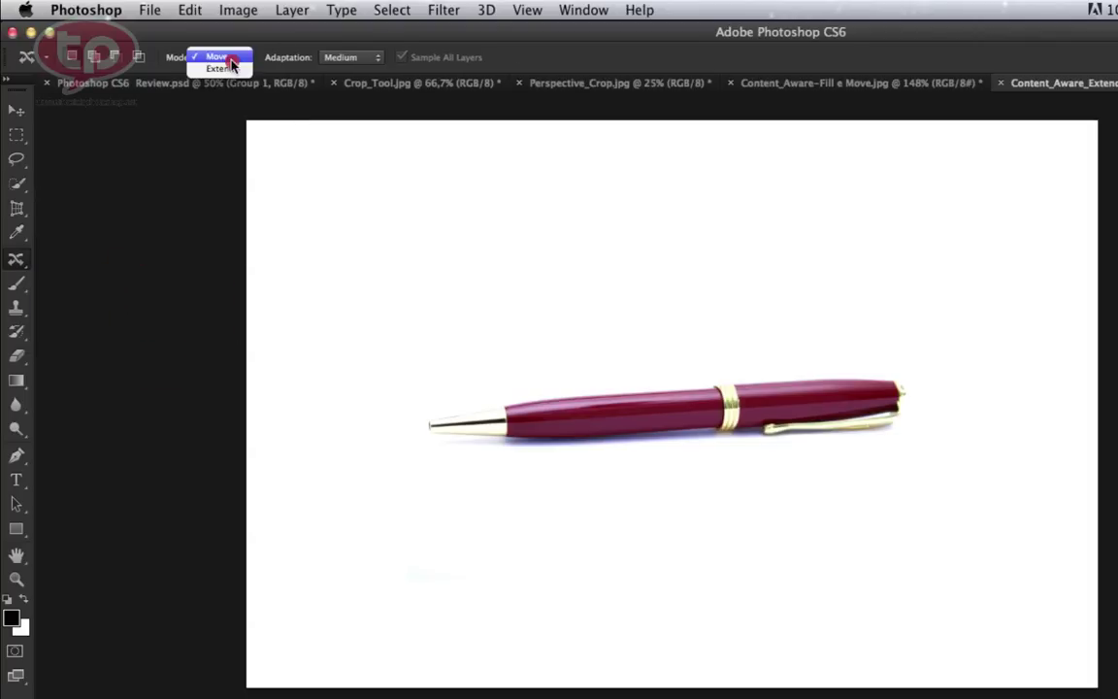
pyautogui.click(216, 68)
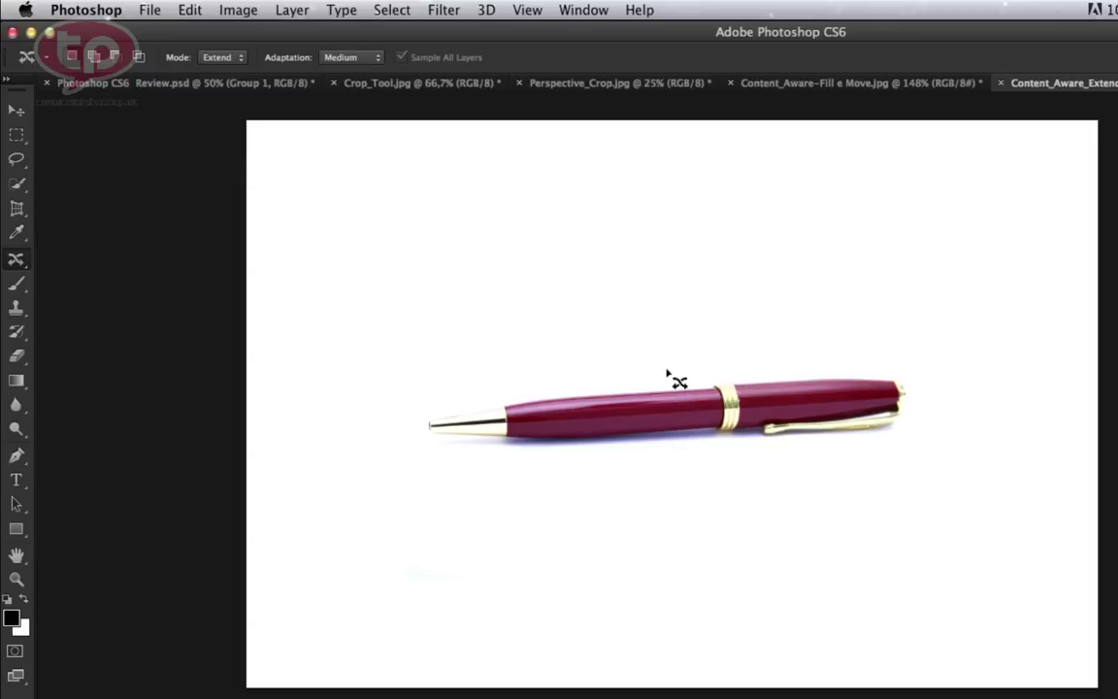
# - Lasso the gold pen tip and drag it left to lengthen the pen, then deselect
pyautogui.moveTo(667, 350)
pyautogui.mouseDown()
pyautogui.moveTo(485, 360)
pyautogui.moveTo(667, 348)
pyautogui.mouseUp()
pyautogui.moveTo(658, 419); pyautogui.dragTo(574, 423)
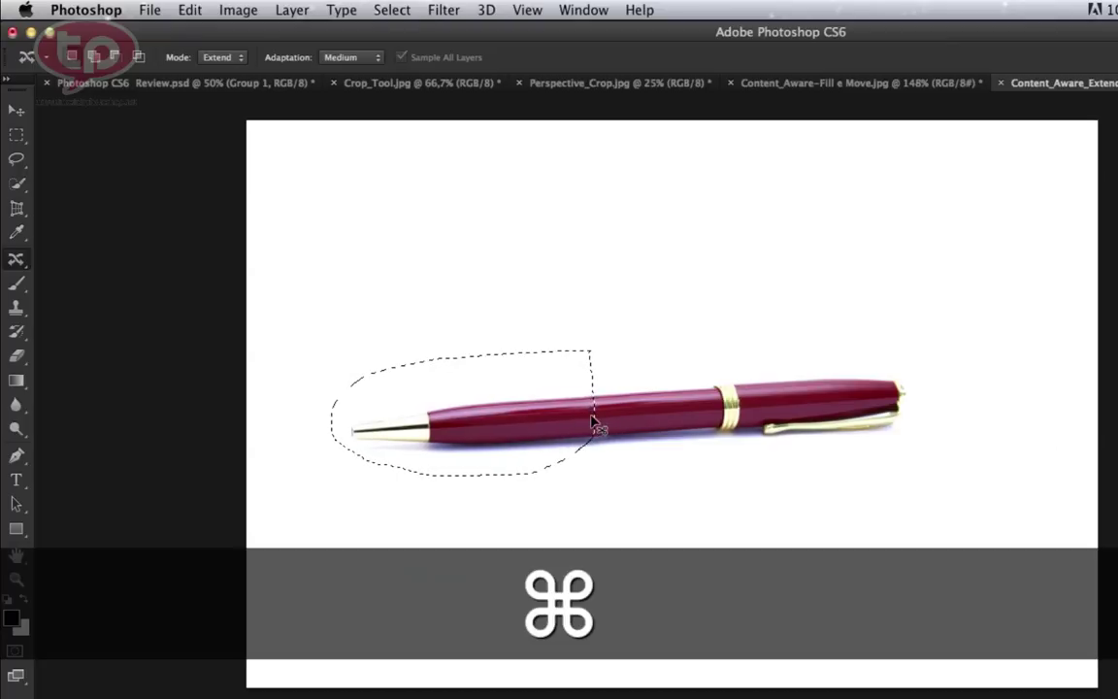
pyautogui.press('super+d')
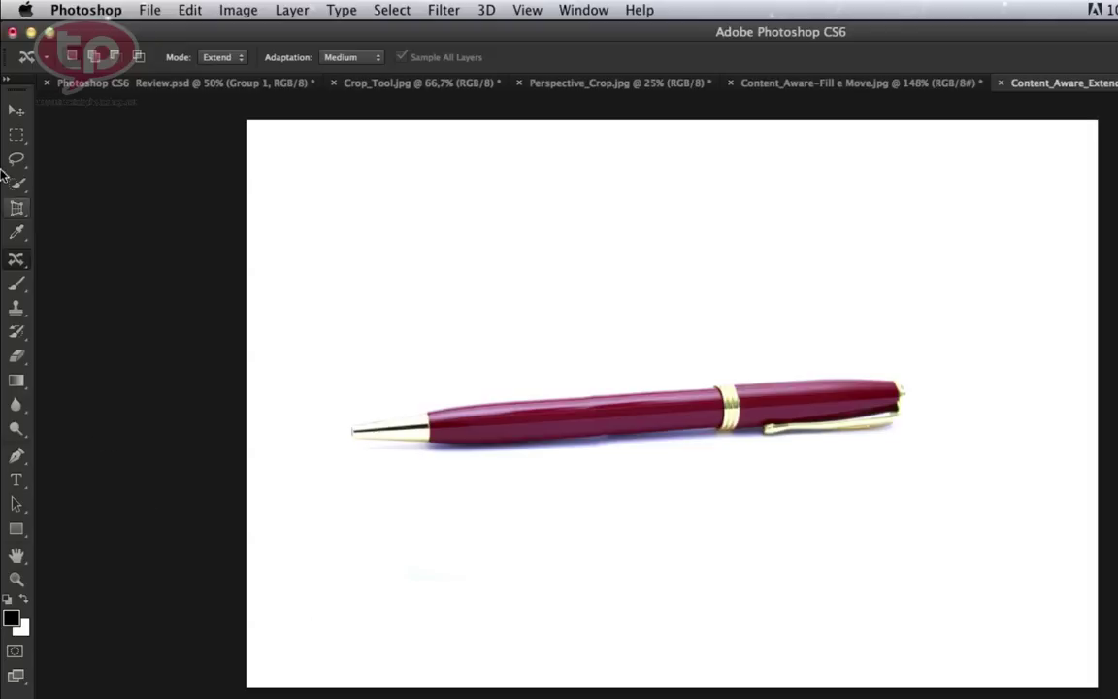
# - Draw a rectangular marquee selection around the pen tip
pyautogui.click(18, 137)
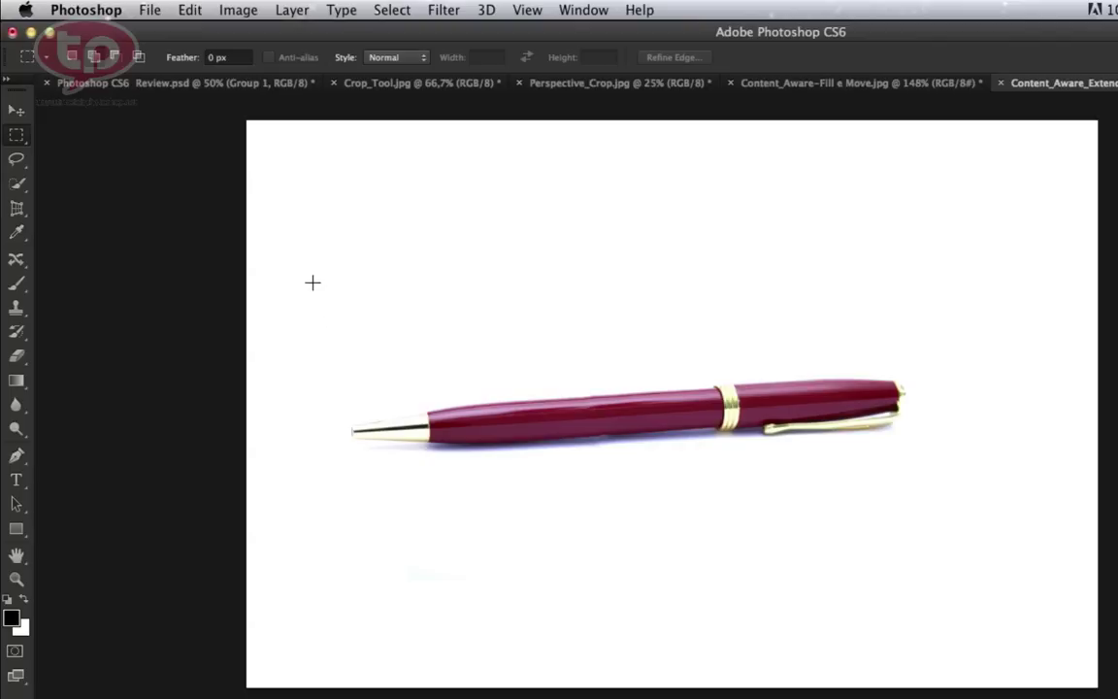
pyautogui.moveTo(309, 313)
pyautogui.mouseDown()
pyautogui.moveTo(497, 425)
pyautogui.moveTo(592, 451)
pyautogui.moveTo(604, 462)
pyautogui.moveTo(594, 479)
pyautogui.moveTo(499, 380)
pyautogui.moveTo(472, 455)
pyautogui.moveTo(593, 491)
pyautogui.mouseUp()
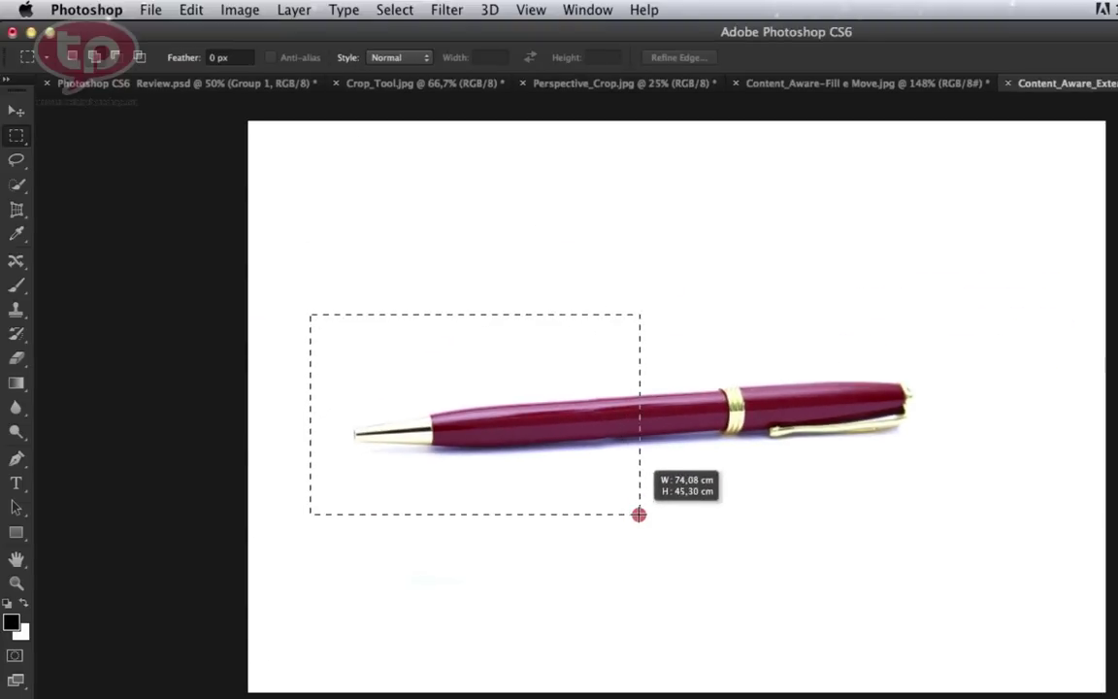
pyautogui.moveTo(276, 497); pyautogui.dragTo(276, 496)
# - Set ruler units to Pixels in the Units & Rulers preferences
pyautogui.click(150, 10)
pyautogui.moveTo(86, 10)
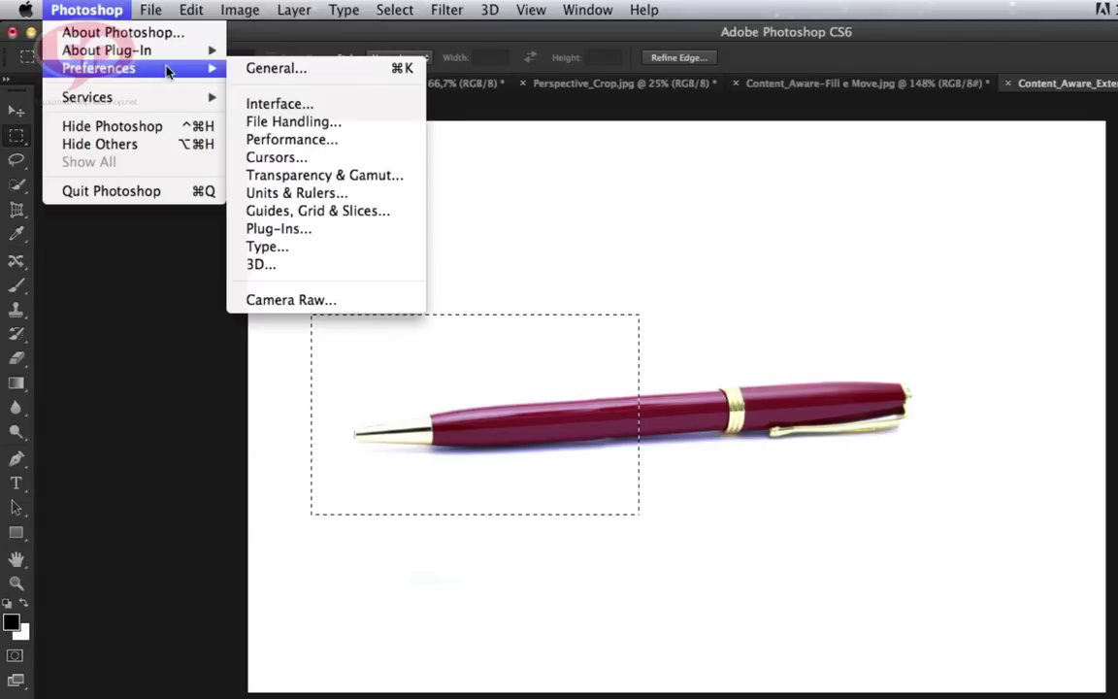
pyautogui.moveTo(99, 68)
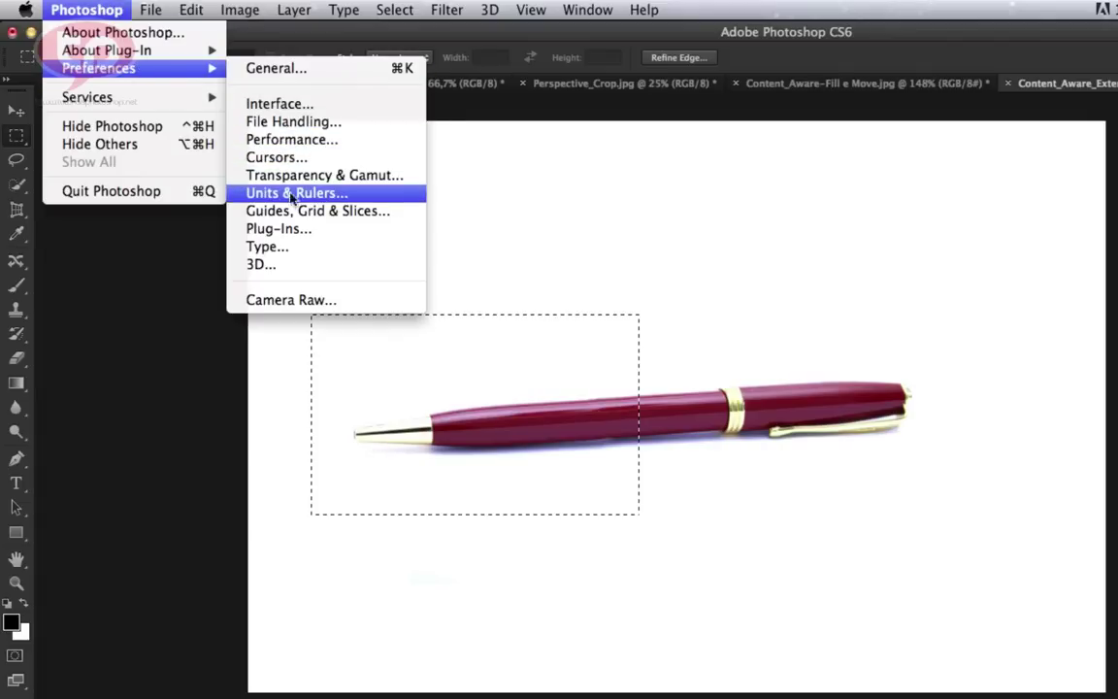
pyautogui.click(311, 194)
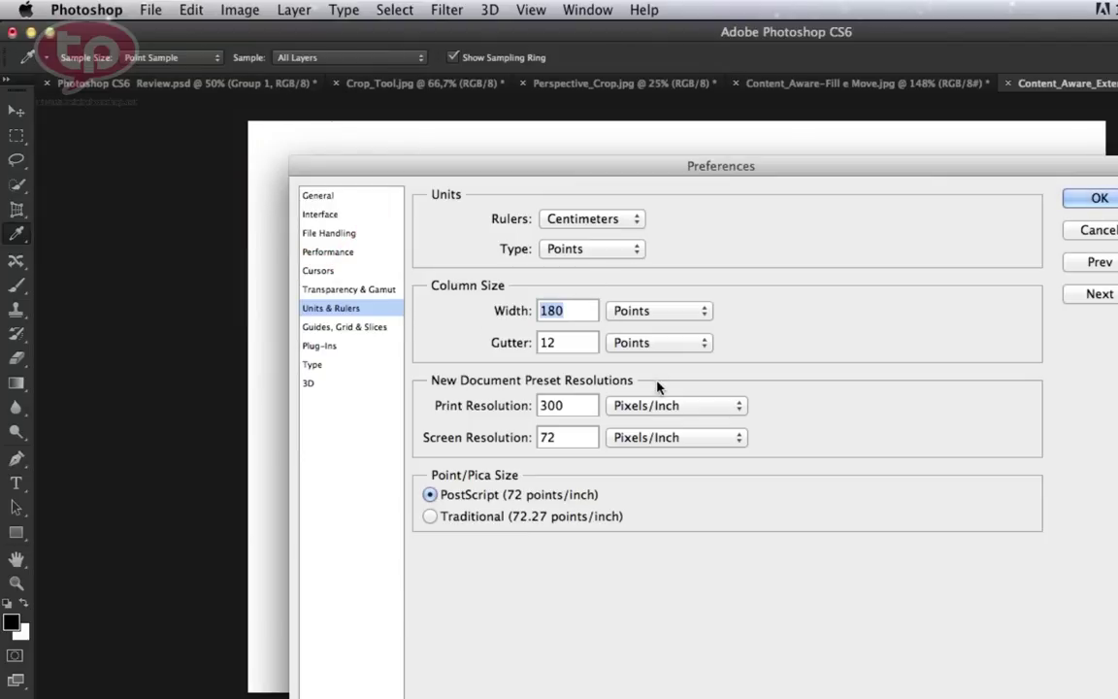
pyautogui.click(591, 221)
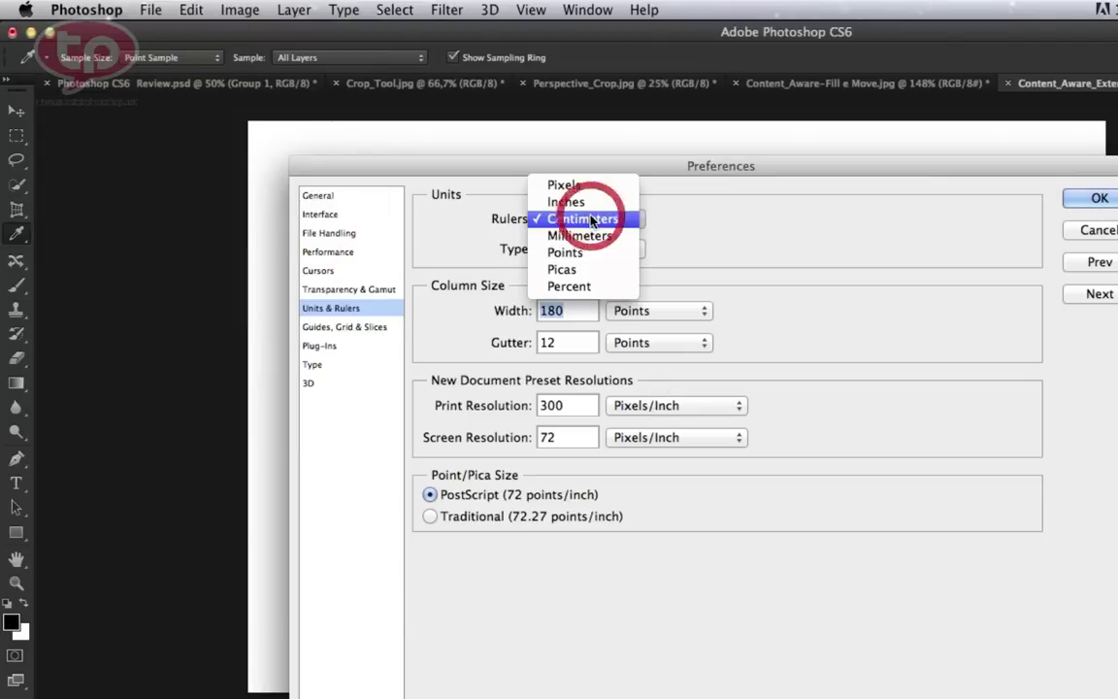
pyautogui.click(589, 186)
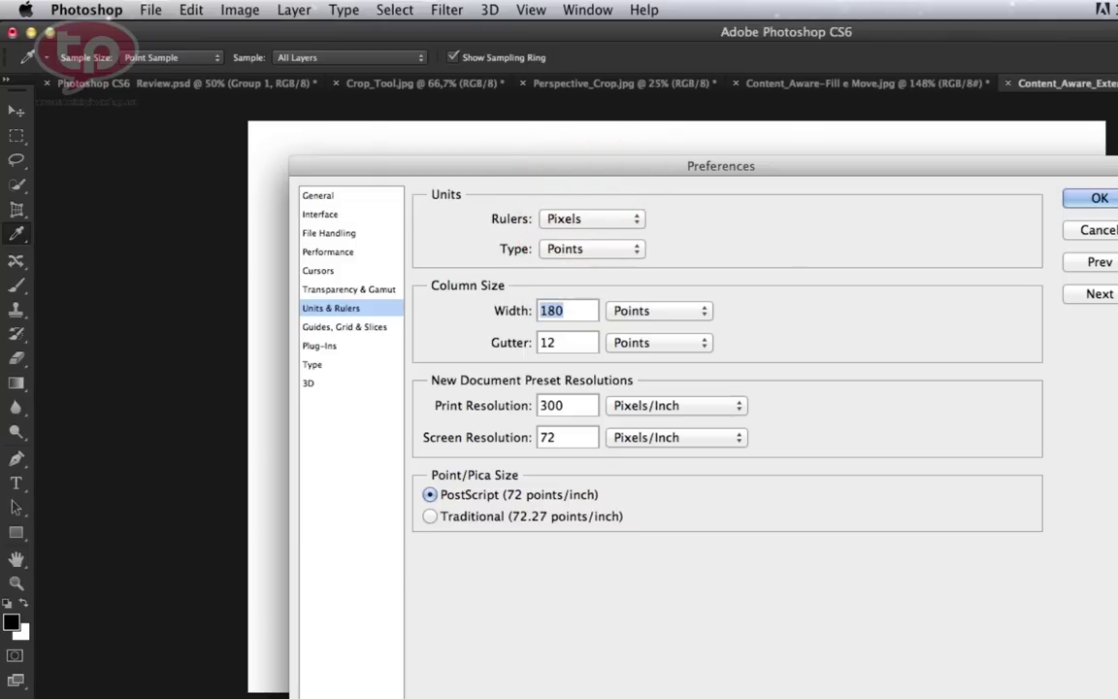
pyautogui.click(1094, 200)
# - Draw another rectangle selection above the pen, then deselect
pyautogui.press('m')
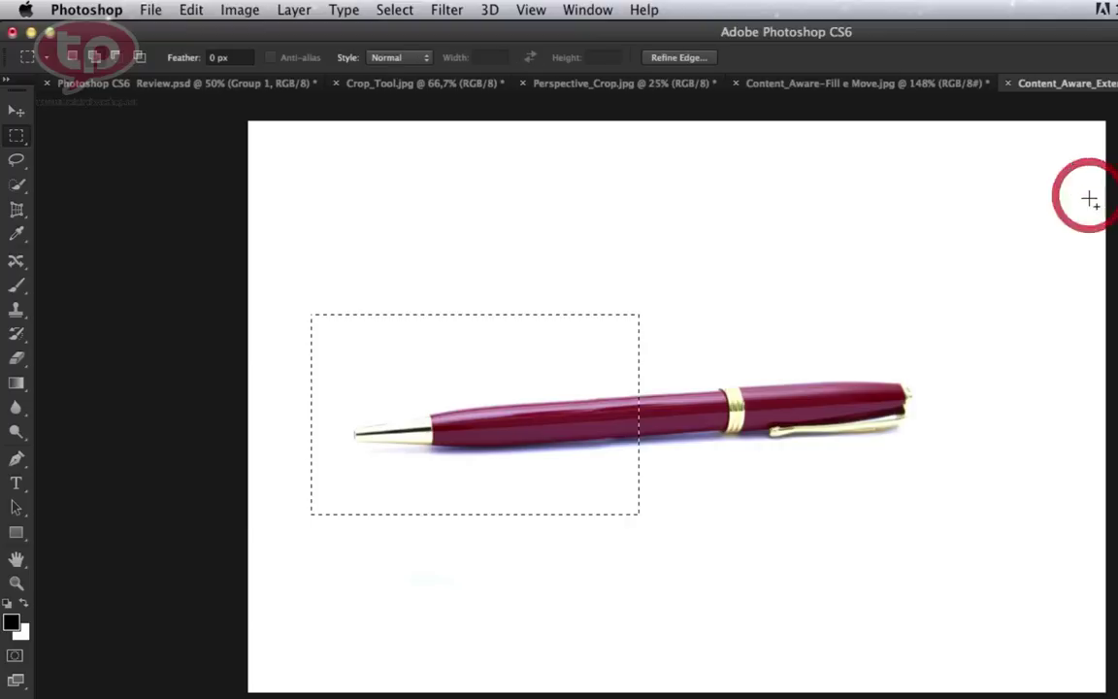
pyautogui.moveTo(604, 177)
pyautogui.mouseDown()
pyautogui.moveTo(675, 218)
pyautogui.moveTo(575, 307)
pyautogui.moveTo(624, 357)
pyautogui.mouseUp()
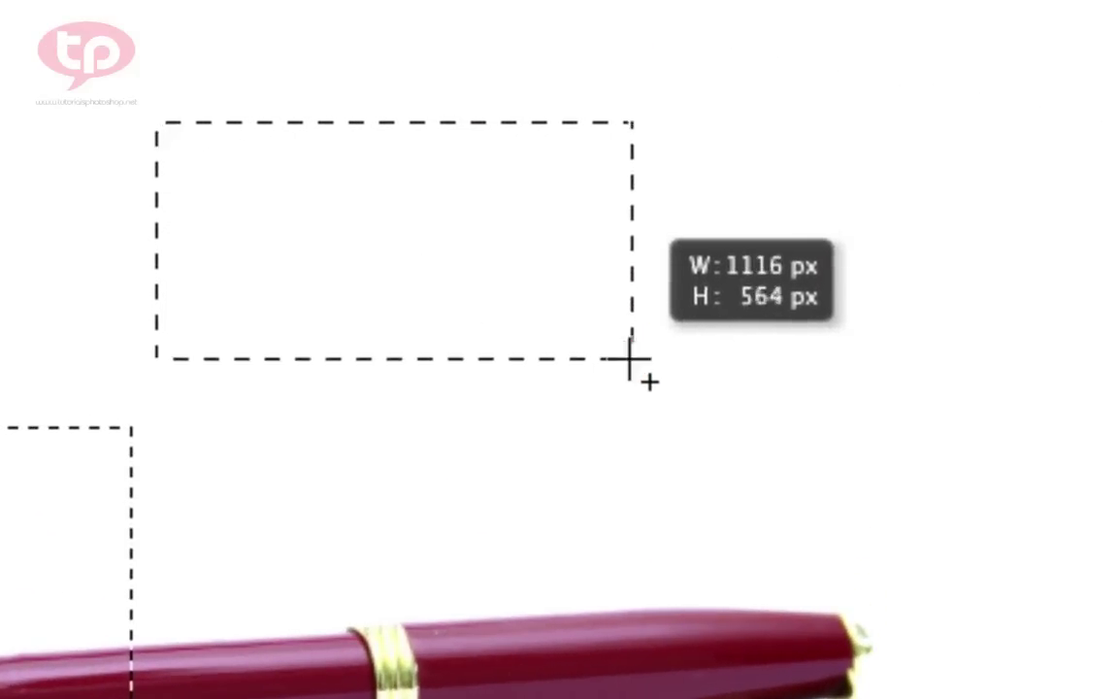
pyautogui.press('super+d')
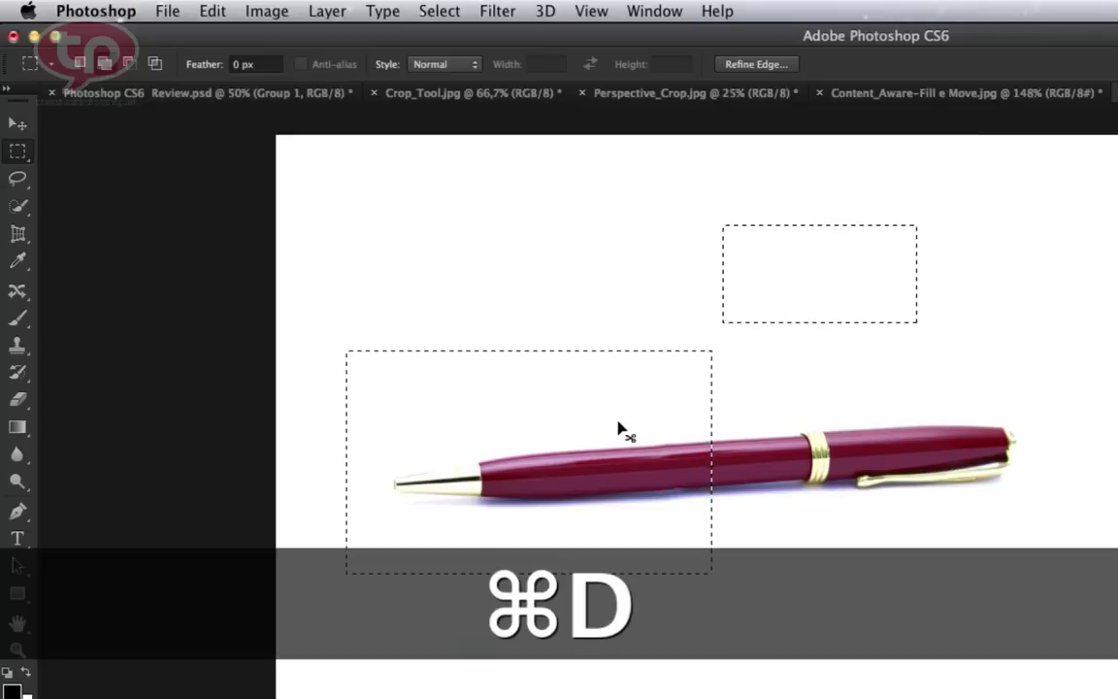
# - Try dragging the pen photo with the Move tool, which its locked layer refuses
pyautogui.click(17, 127)
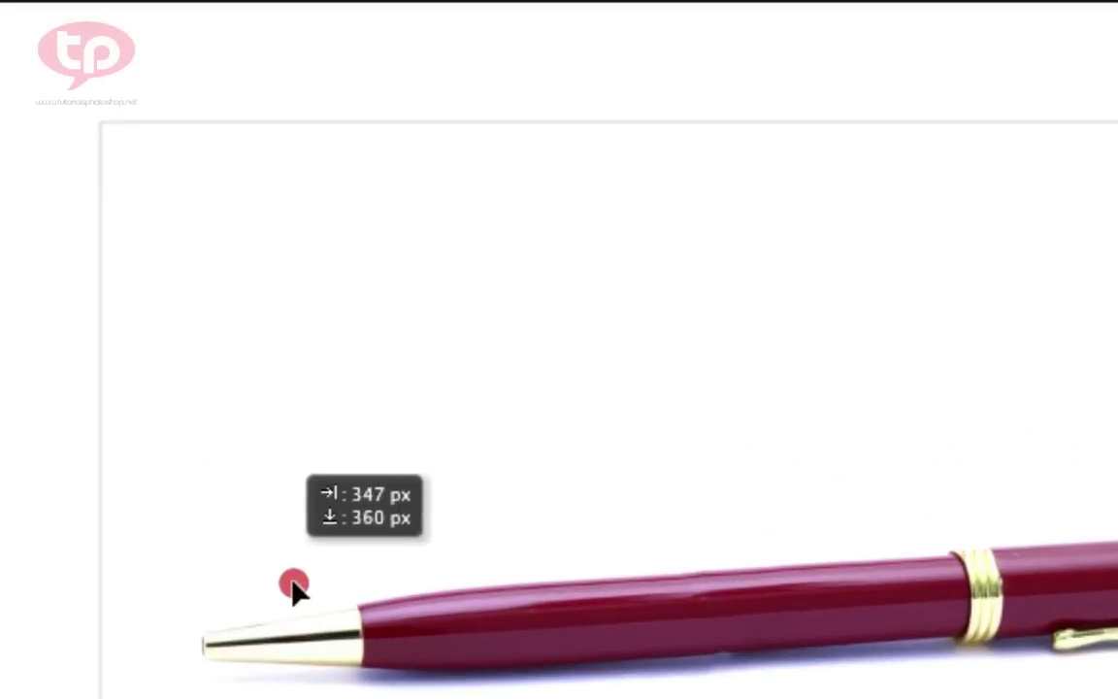
pyautogui.moveTo(442, 455); pyautogui.dragTo(442, 424)
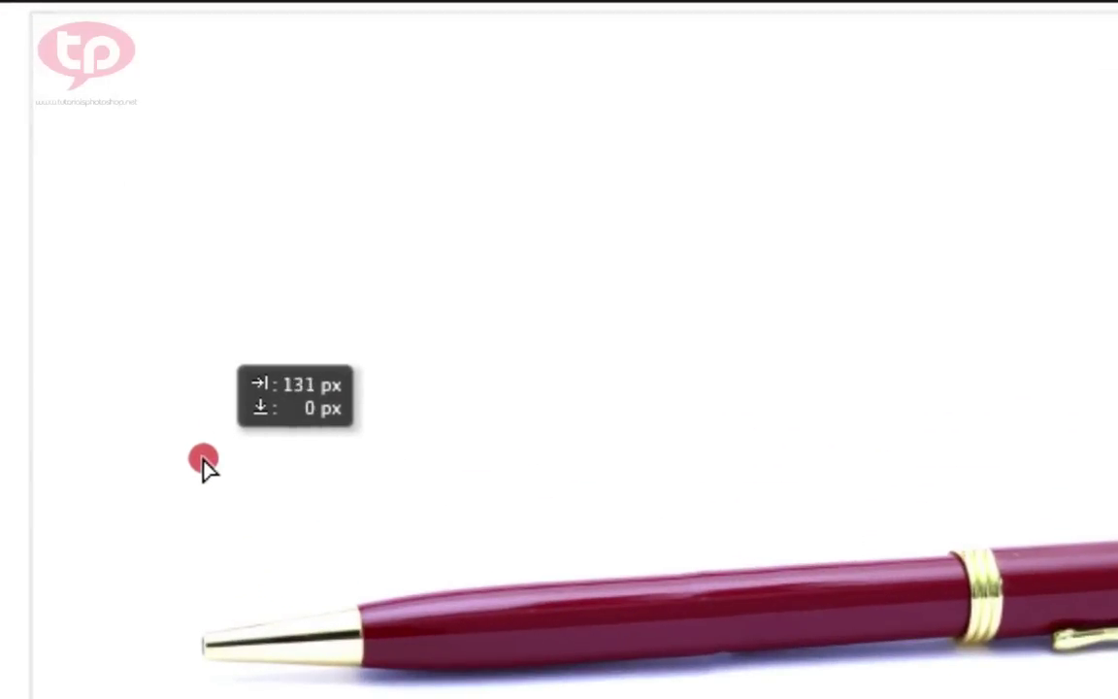
pyautogui.moveTo(293, 534)
pyautogui.mouseDown()
pyautogui.moveTo(215, 544)
pyautogui.moveTo(324, 542)
pyautogui.moveTo(283, 511)
pyautogui.moveTo(252, 573)
pyautogui.mouseUp()
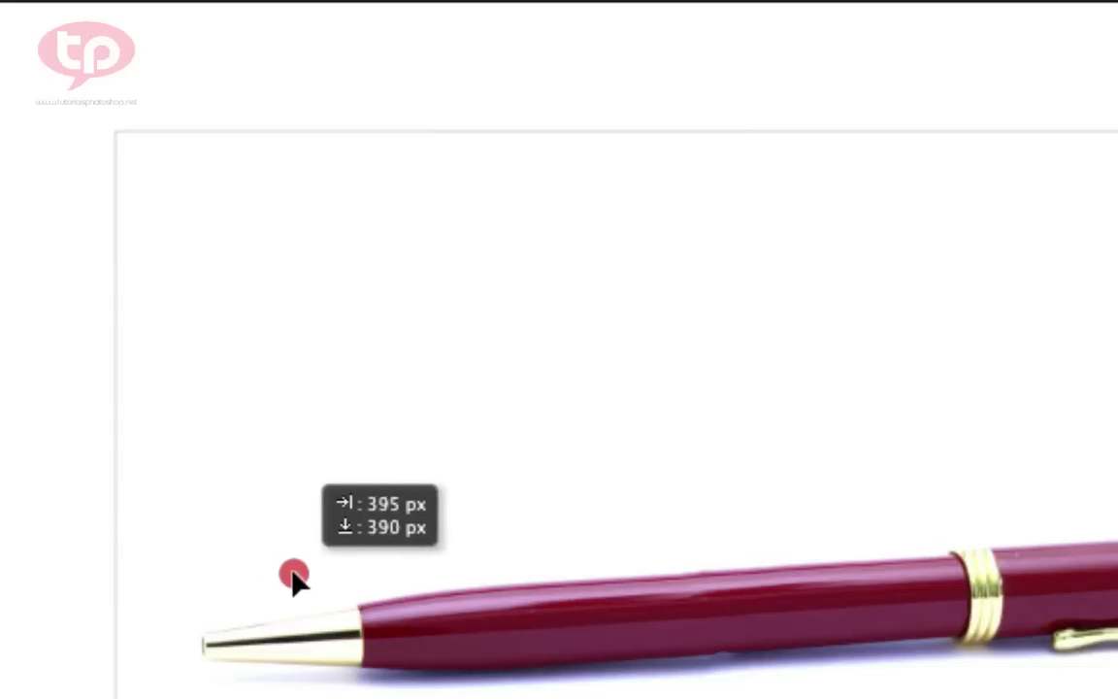
pyautogui.moveTo(276, 578)
pyautogui.mouseDown()
pyautogui.moveTo(270, 563)
pyautogui.moveTo(194, 564)
pyautogui.moveTo(324, 558)
pyautogui.moveTo(294, 564)
pyautogui.moveTo(271, 591)
pyautogui.moveTo(241, 577)
pyautogui.mouseUp()
pyautogui.moveTo(309, 392); pyautogui.dragTo(357, 377)
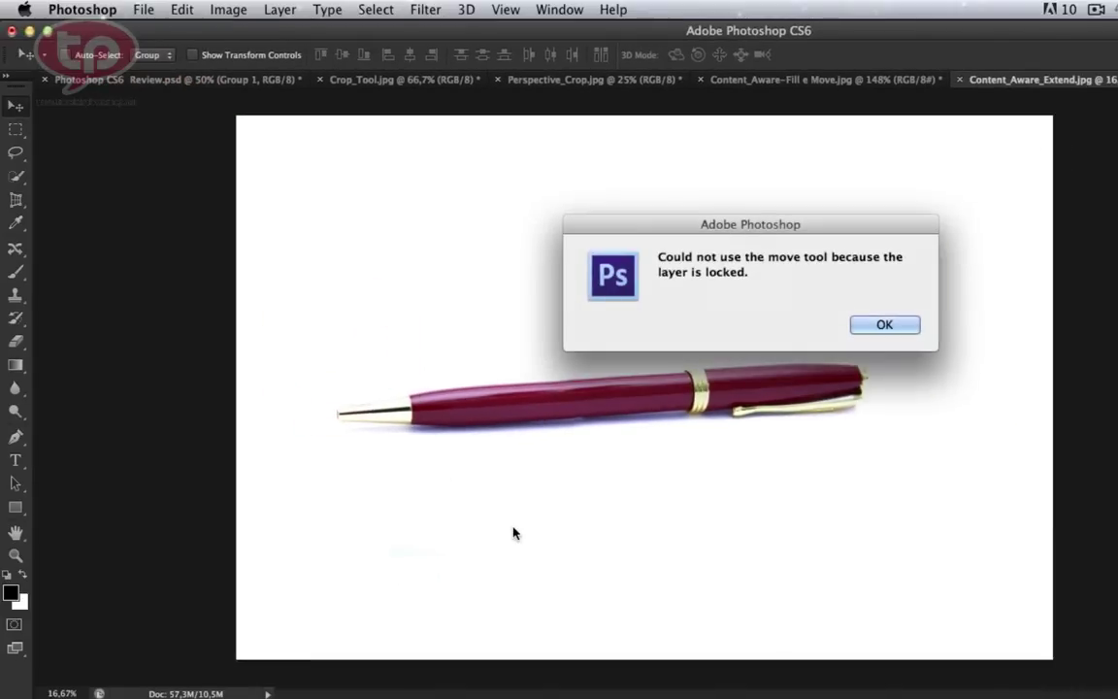
# - Dismiss the locked-layer alert, switch to Photoshop CS6 Review.psd, and save it
pyautogui.click(791, 291)
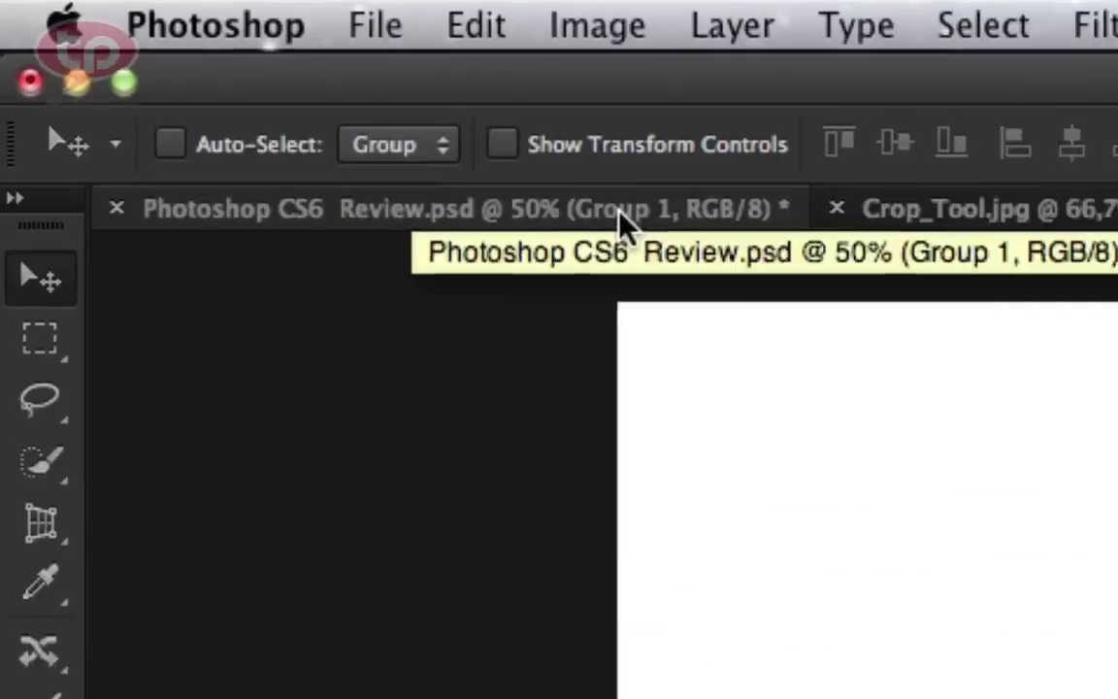
pyautogui.click(235, 83)
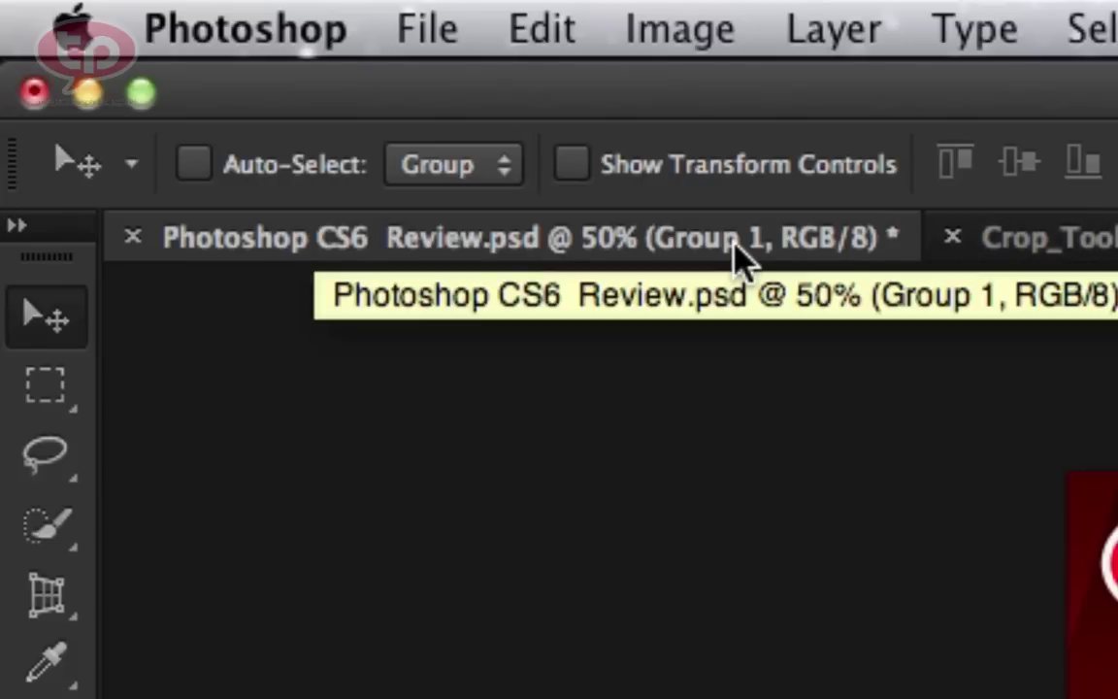
pyautogui.click(435, 18)
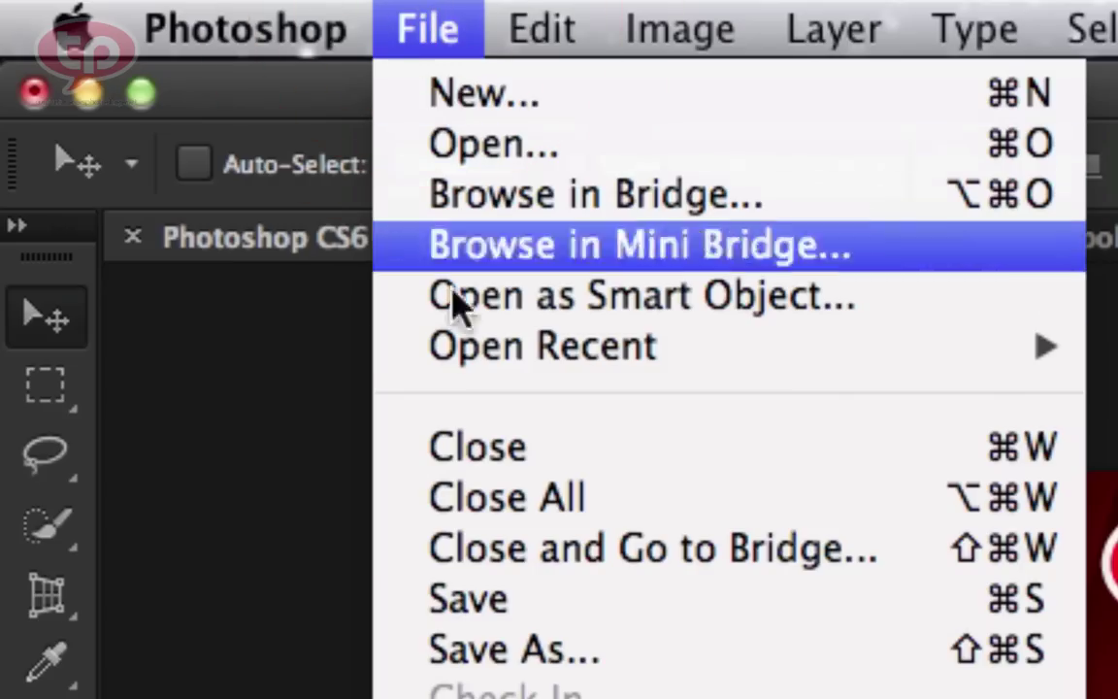
pyautogui.click(547, 612)
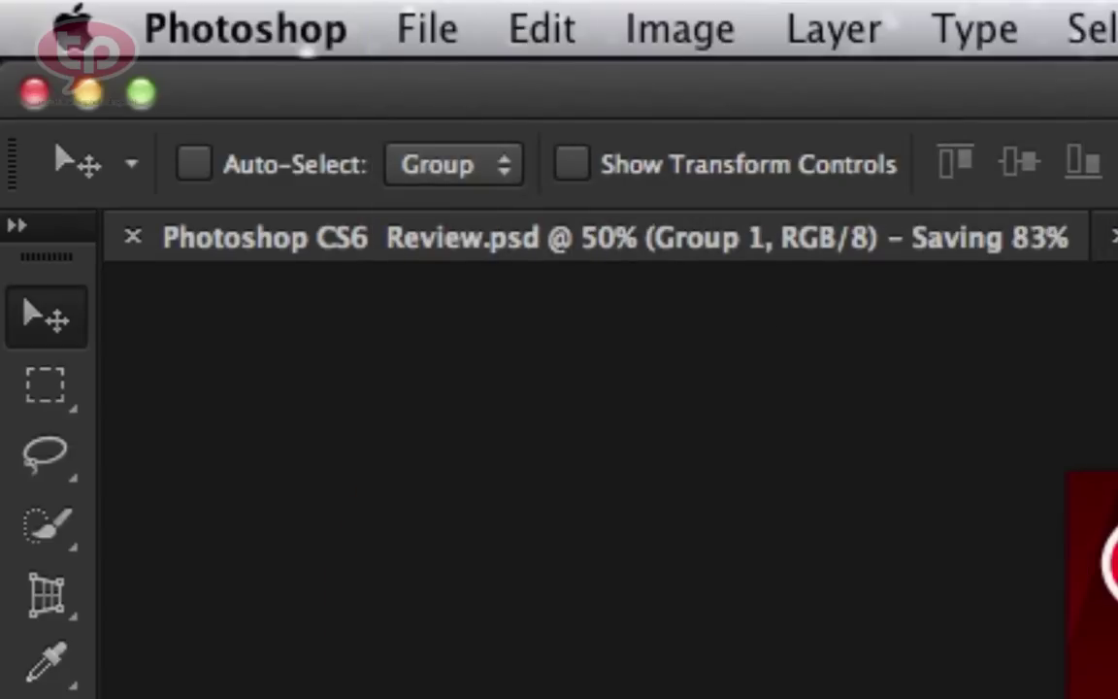
pyautogui.click(826, 243)
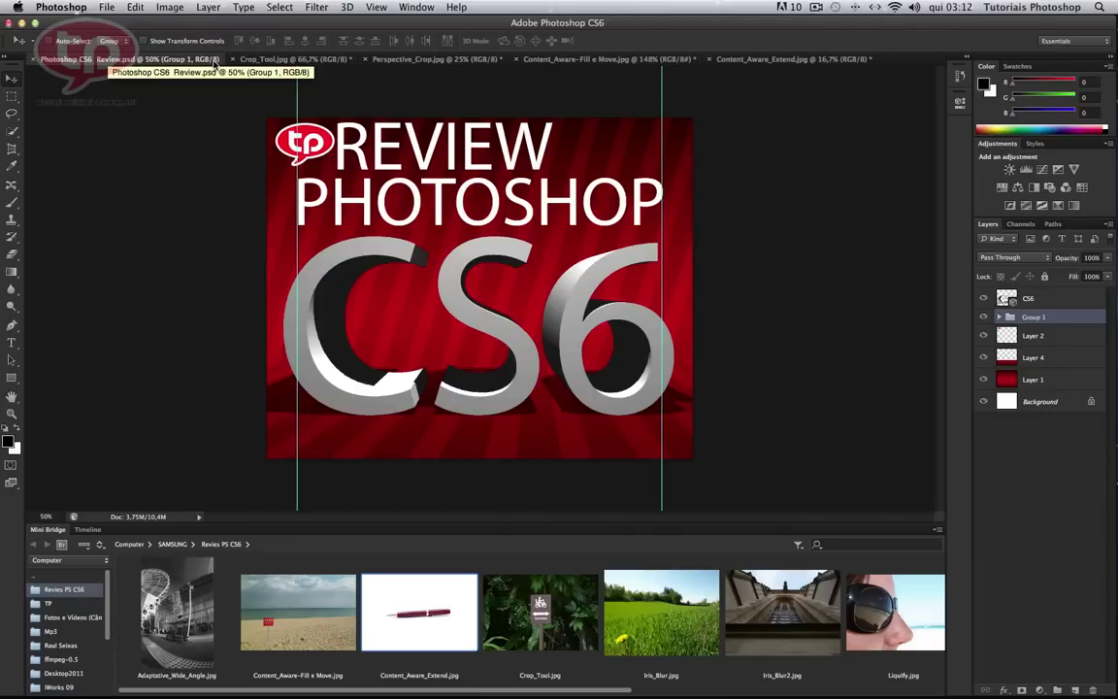
pyautogui.click(255, 60)
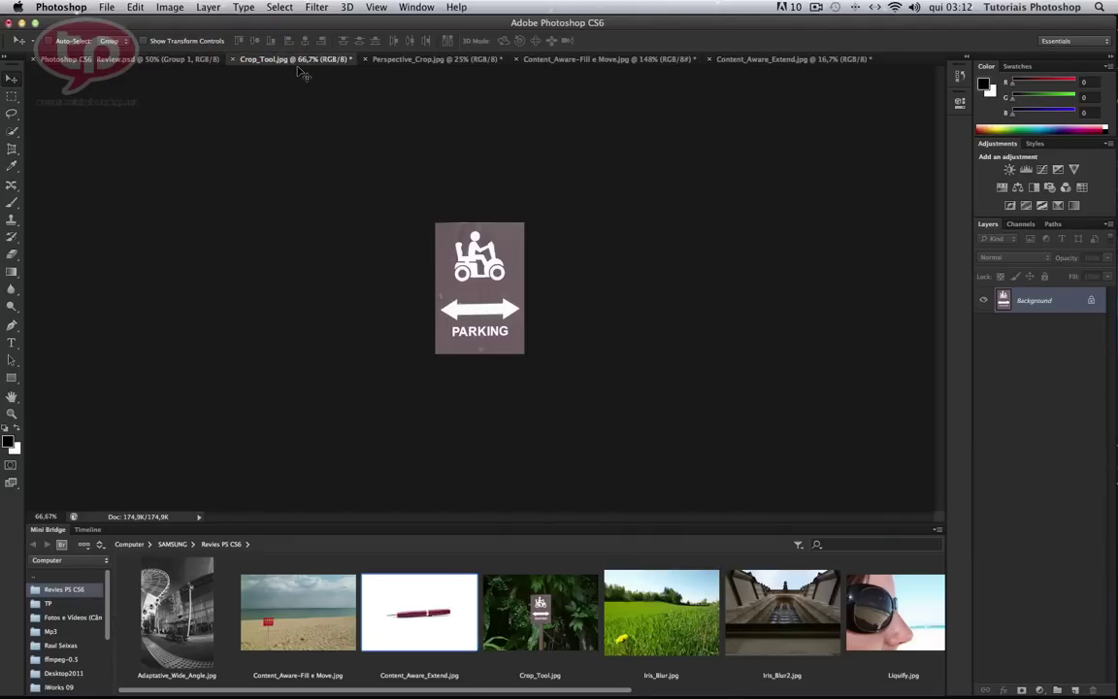
pyautogui.click(199, 61)
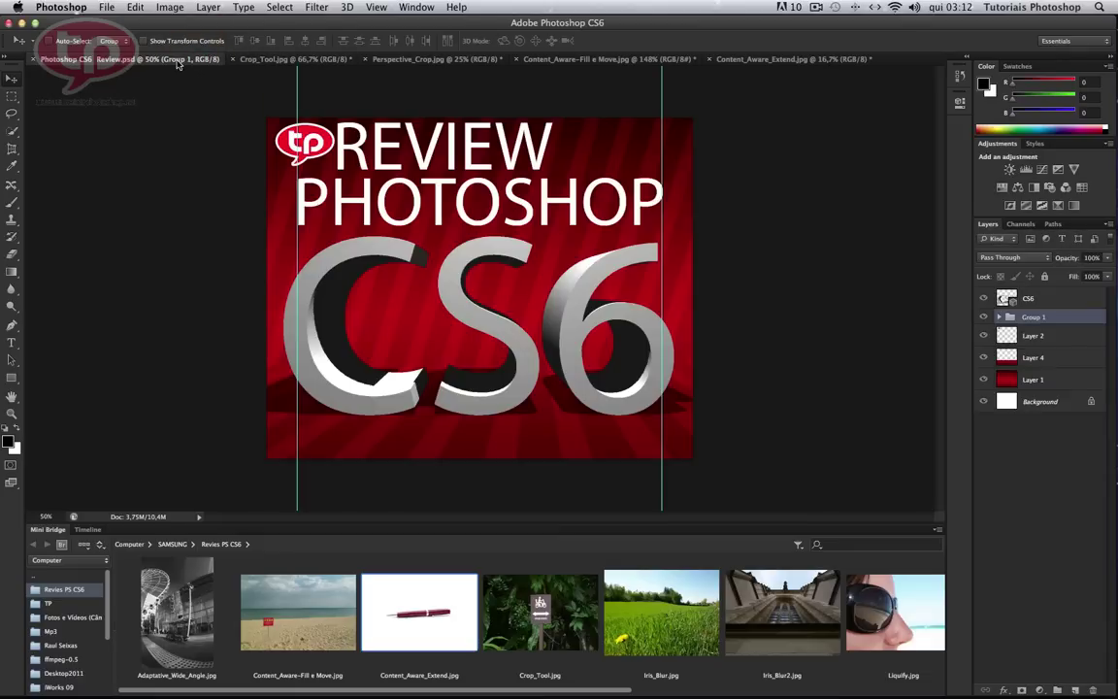
pyautogui.click(243, 59)
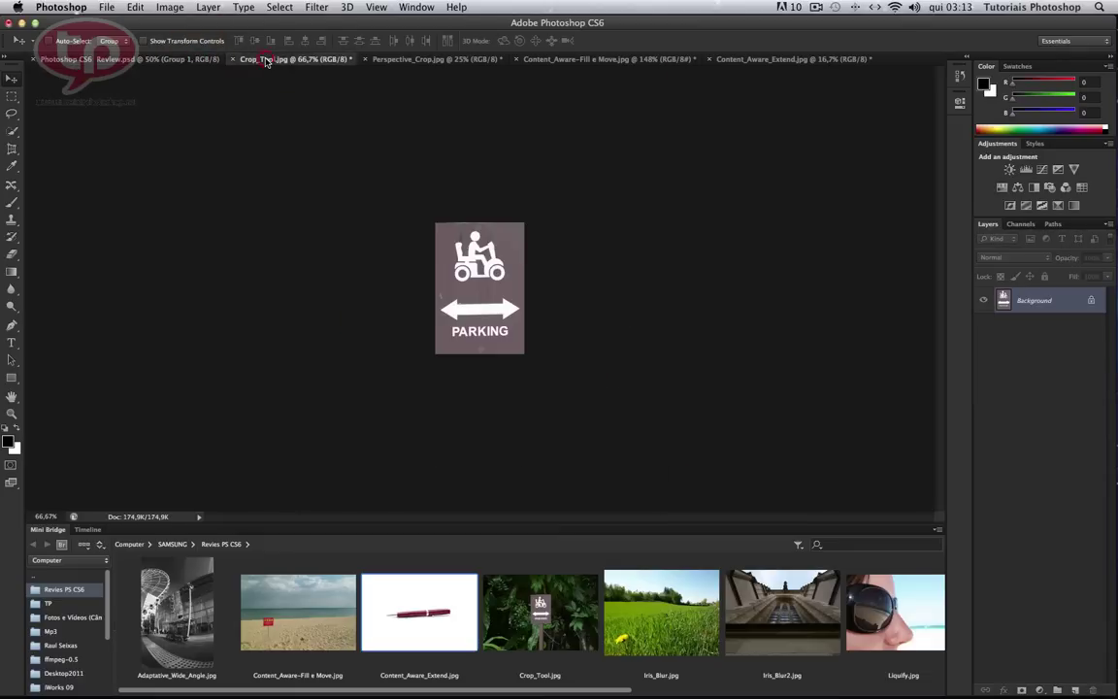
pyautogui.click(406, 60)
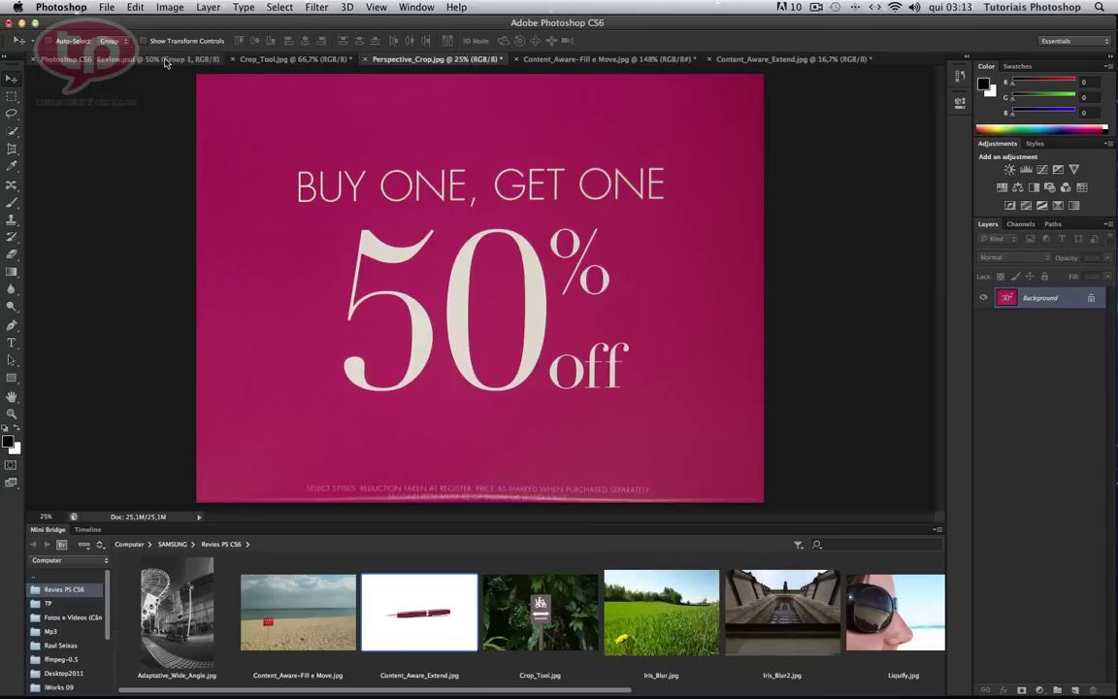
pyautogui.click(162, 61)
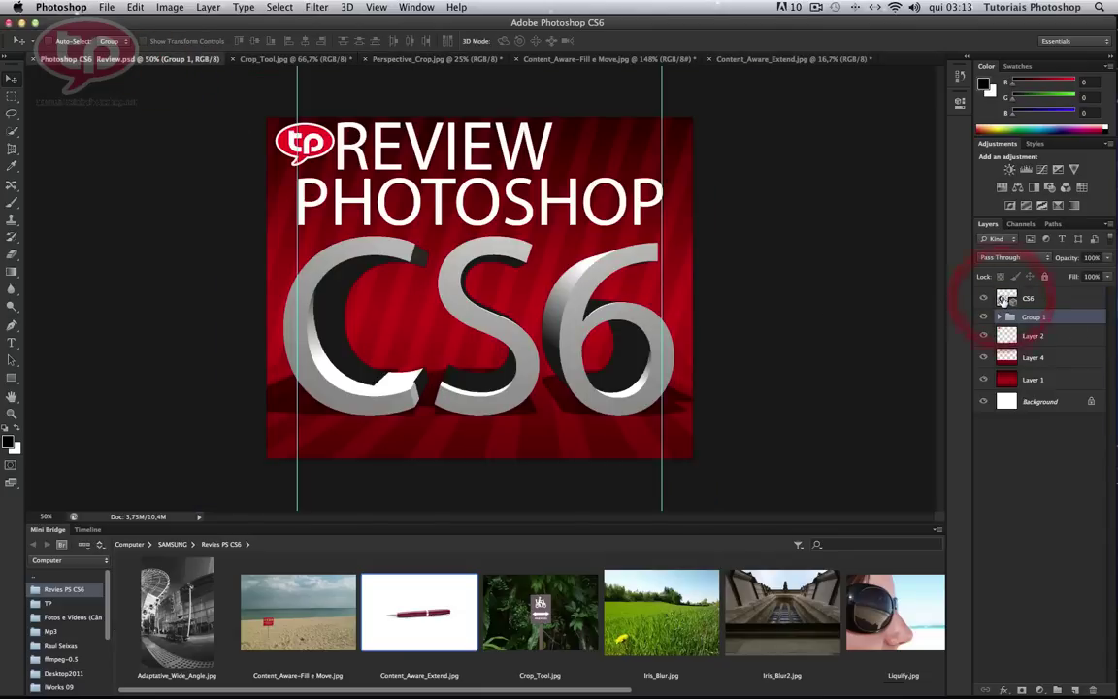
# - Collapse Mini Bridge, click through Layers 2, 4 and 1, reselect the CS6 layer, then open the Window menu
pyautogui.click(1003, 299)
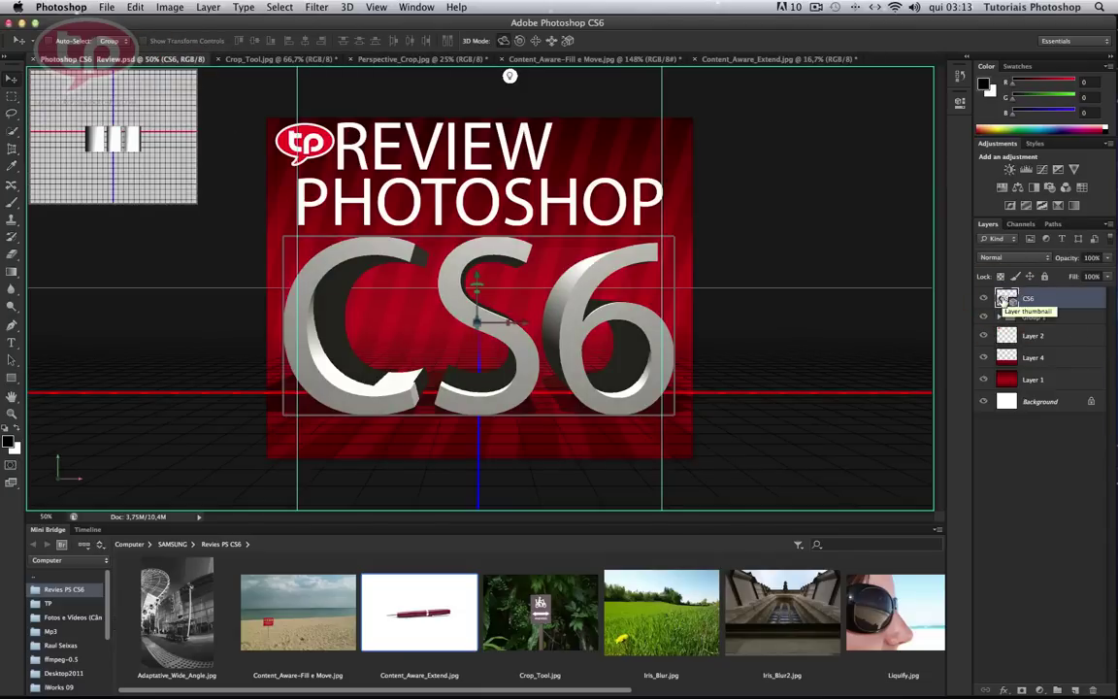
pyautogui.click(47, 530)
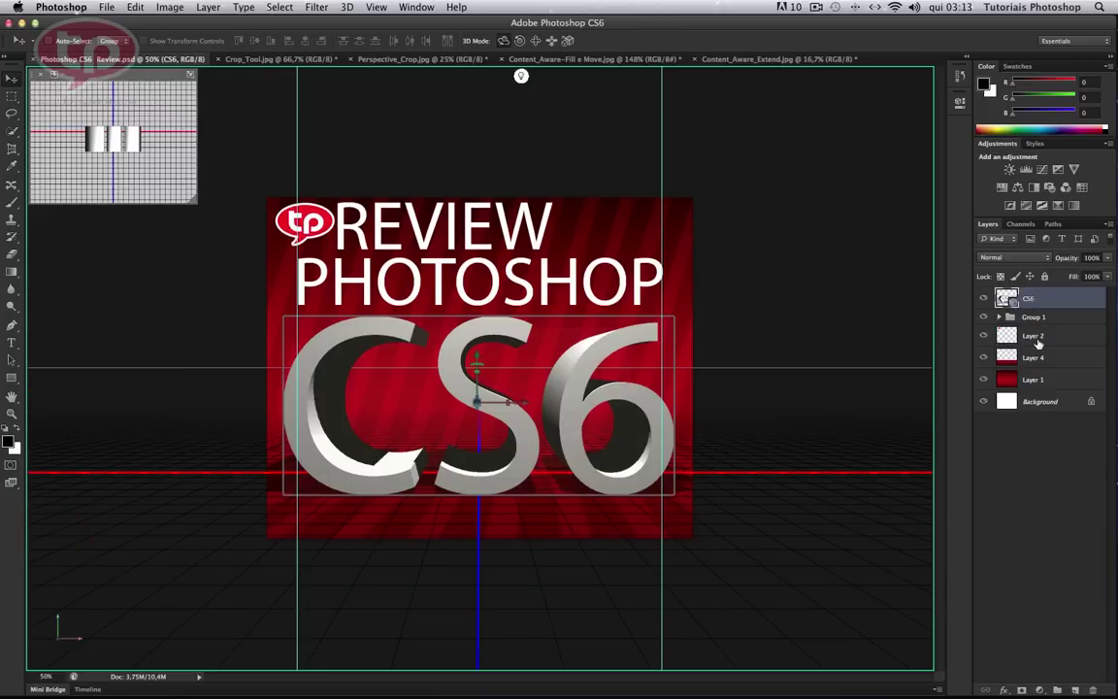
pyautogui.click(1035, 336)
pyautogui.click(1035, 358)
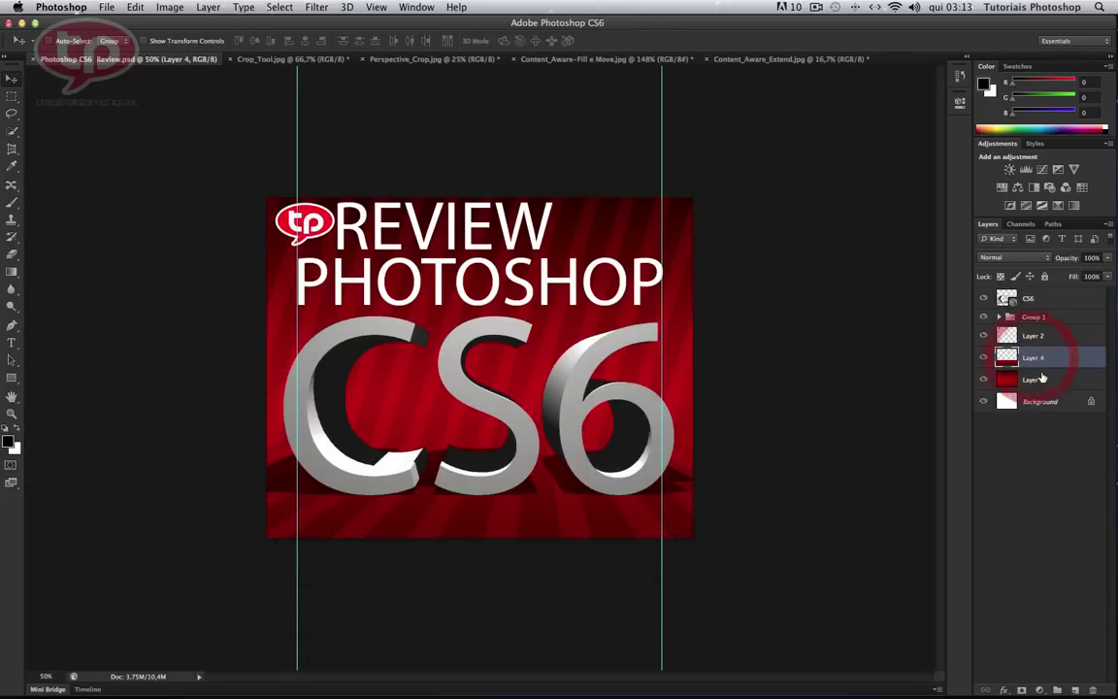
pyautogui.click(1035, 380)
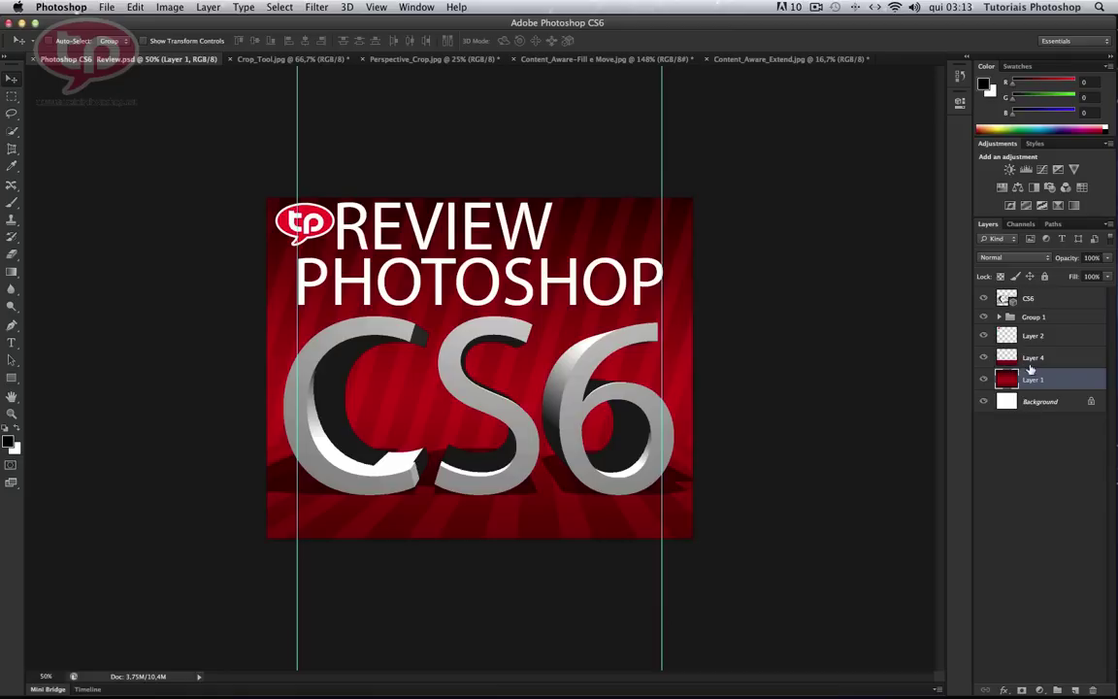
pyautogui.click(1034, 359)
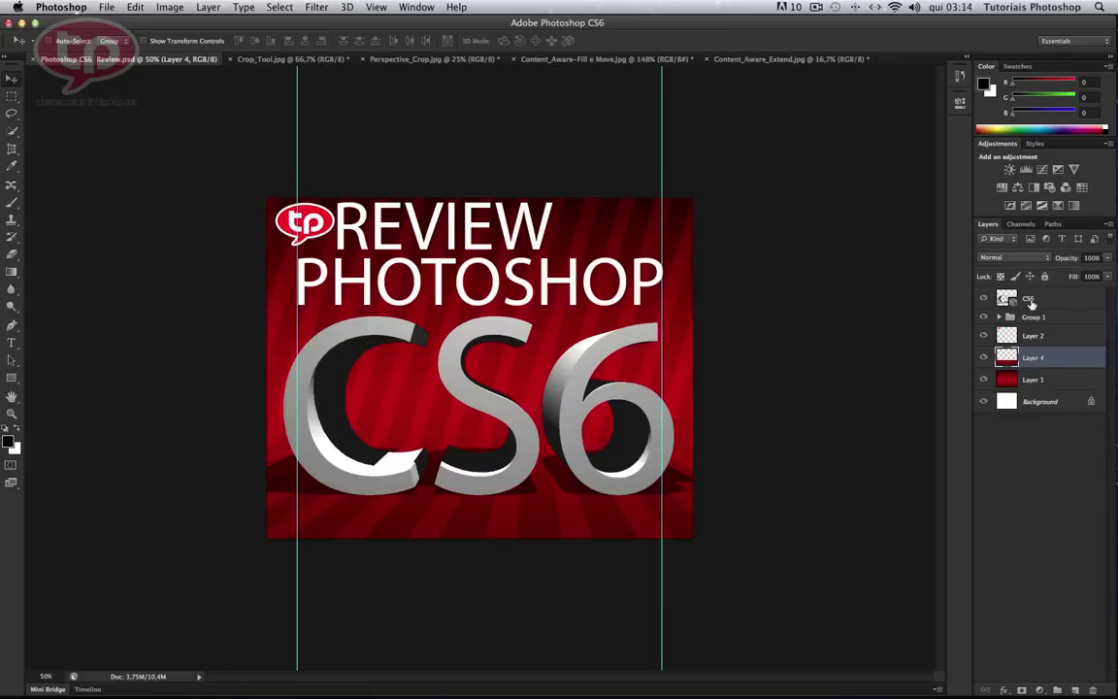
pyautogui.click(1029, 299)
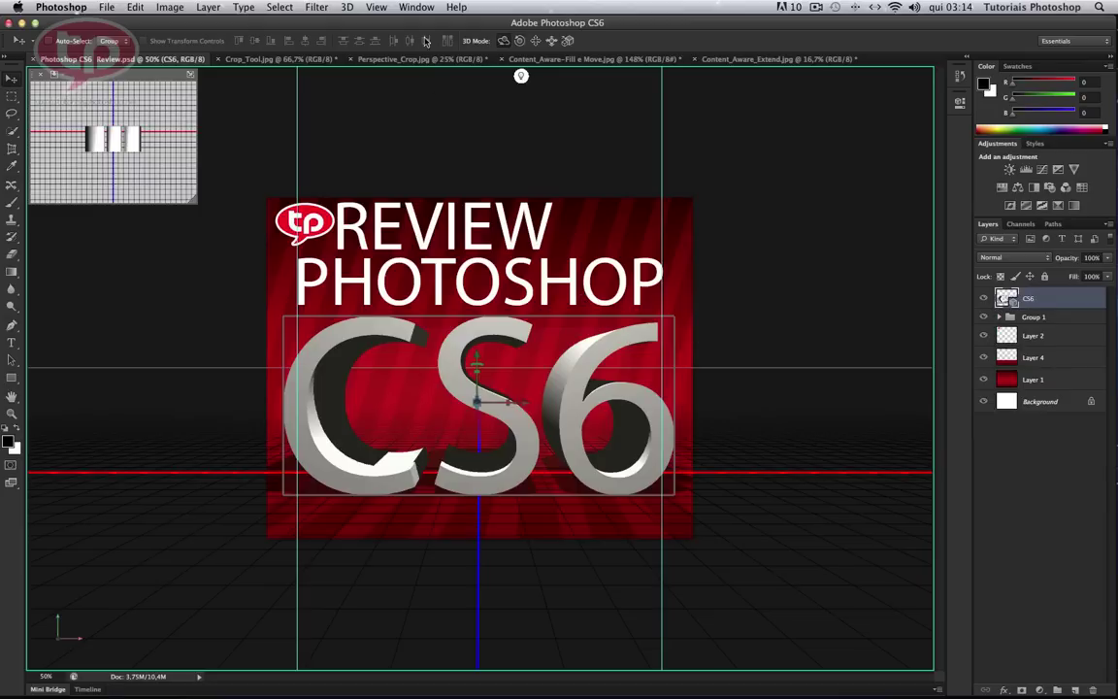
pyautogui.click(417, 7)
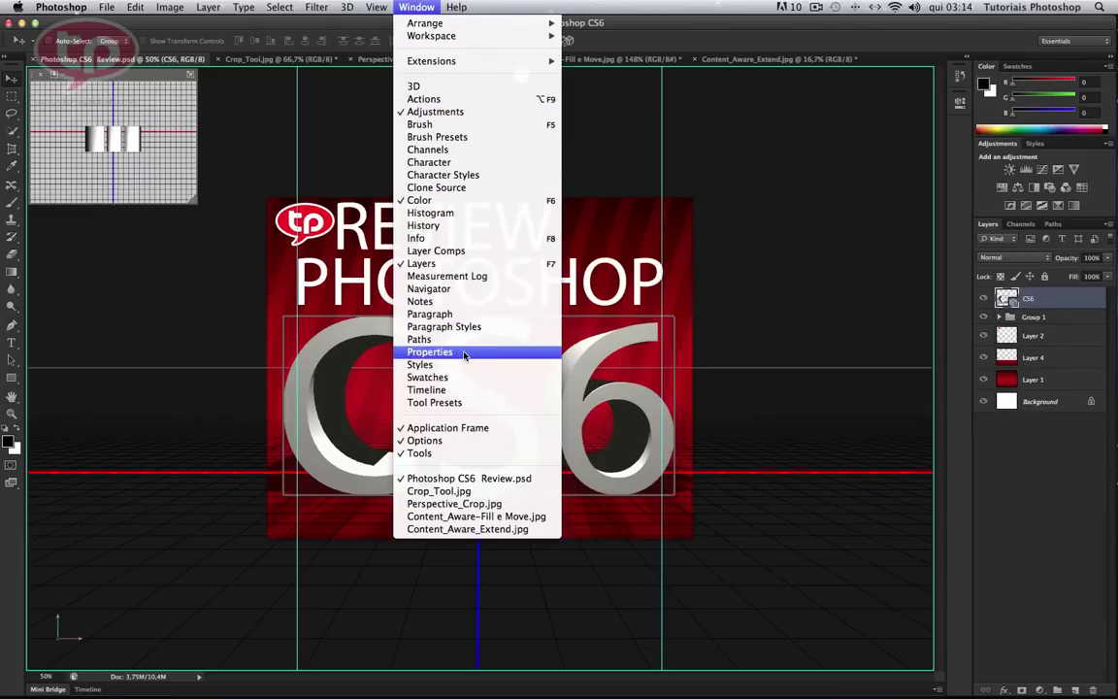
# - In 3D Properties, switch the point light to Infinite and swing its direction around
pyautogui.click(464, 357)
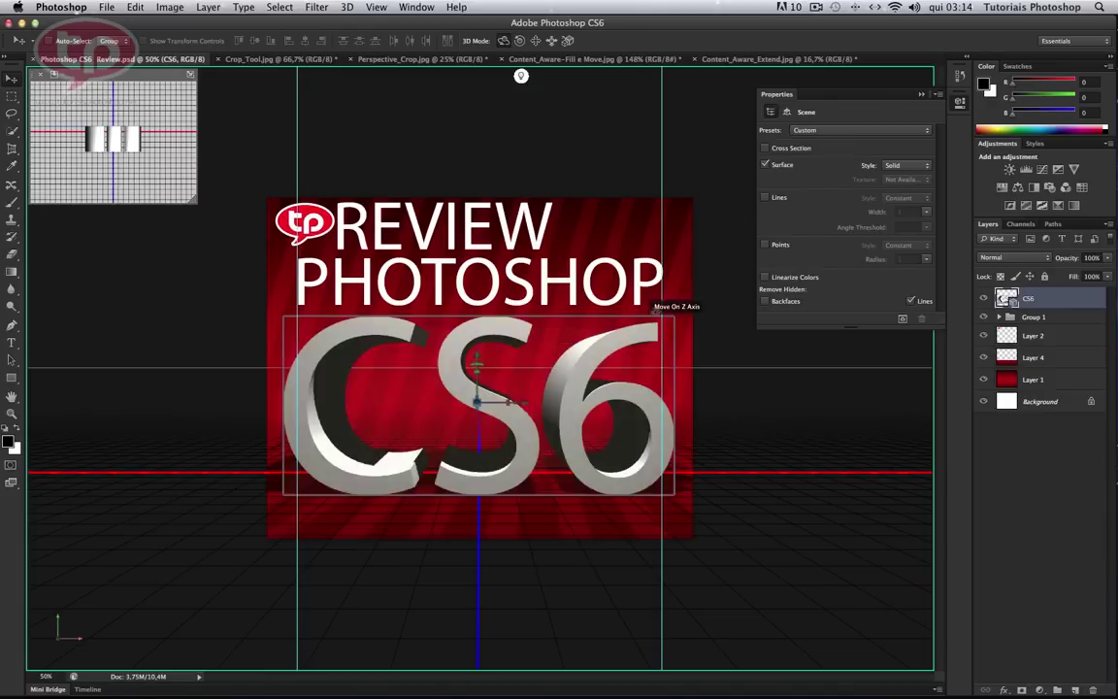
pyautogui.click(521, 77)
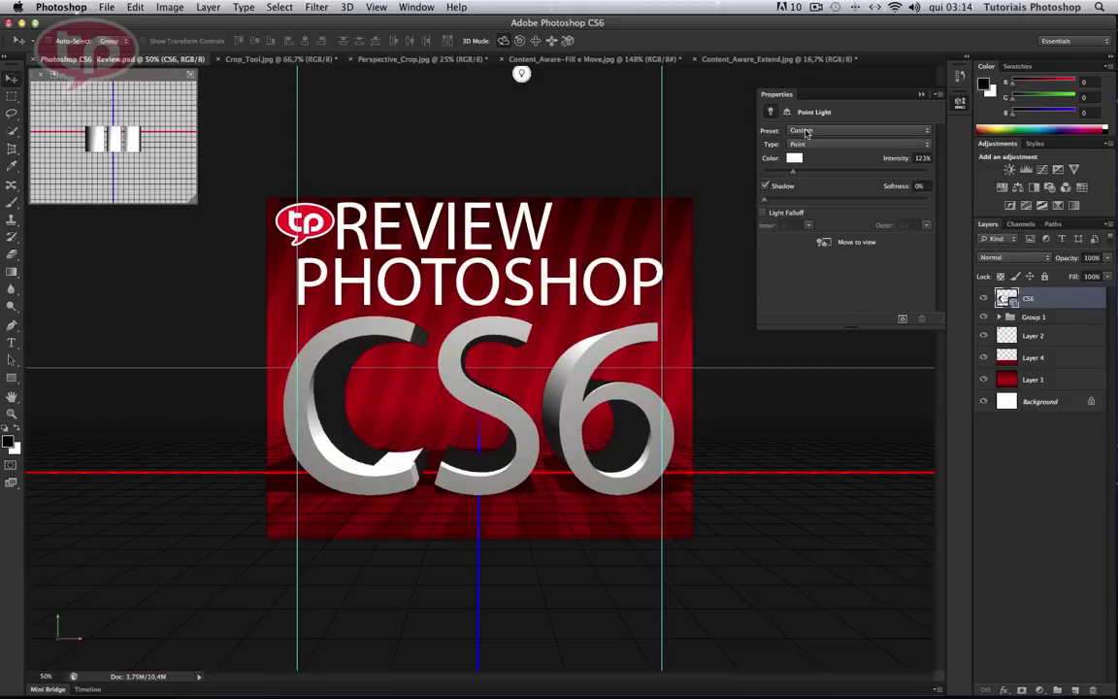
pyautogui.click(805, 130)
pyautogui.click(805, 130)
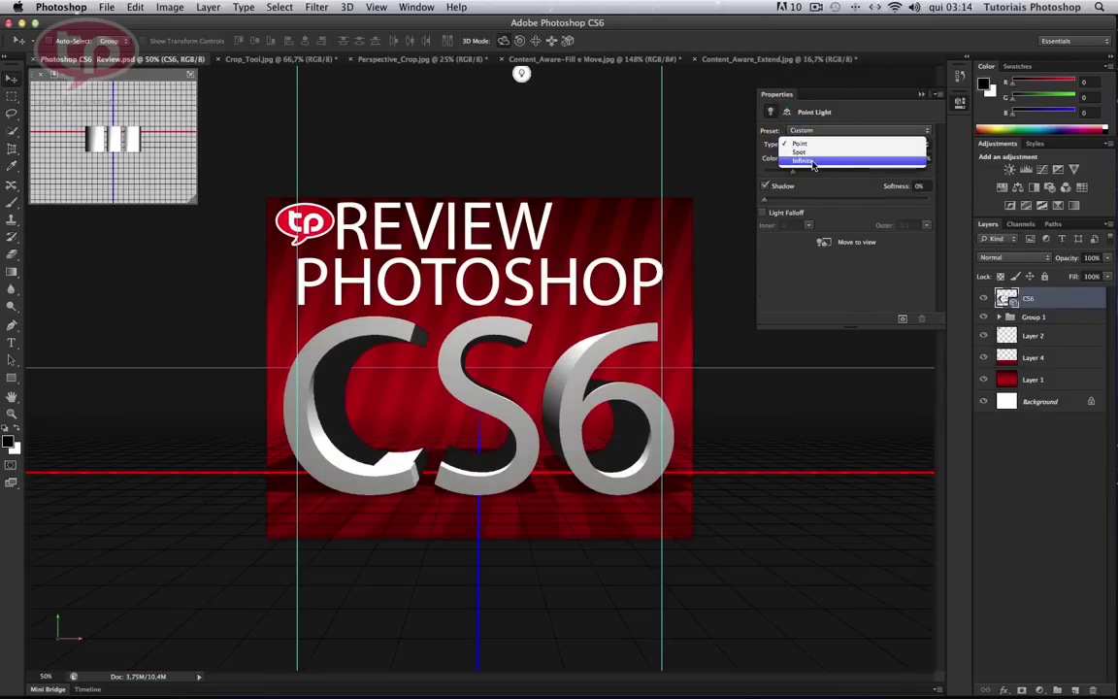
pyautogui.click(813, 163)
pyautogui.click(813, 144)
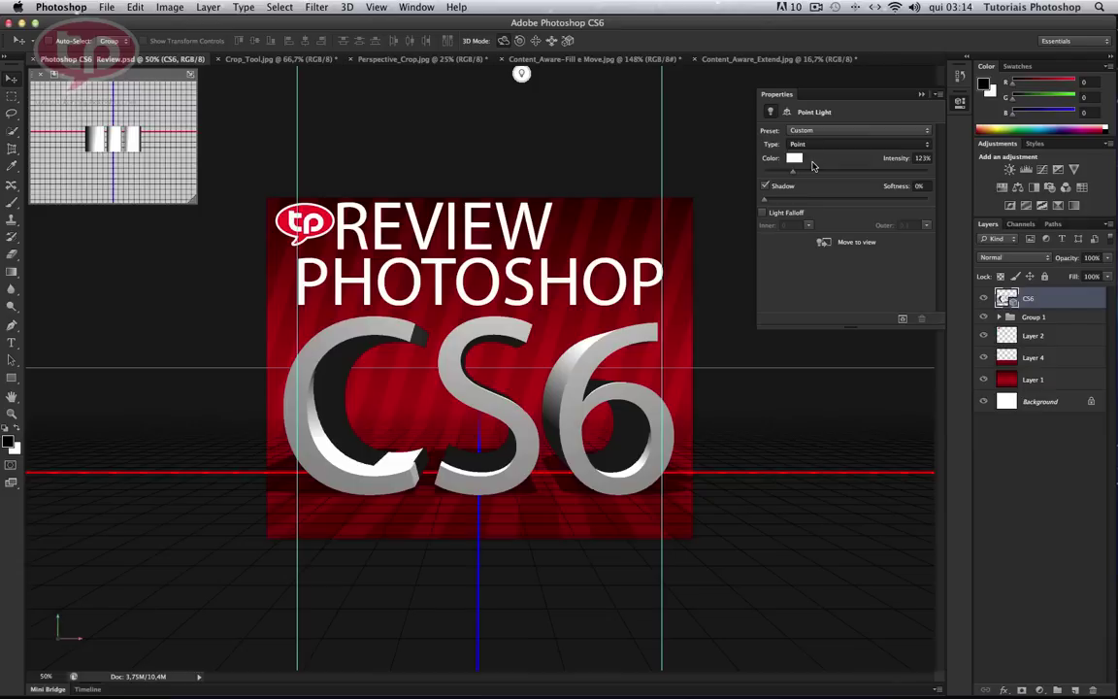
pyautogui.click(801, 171)
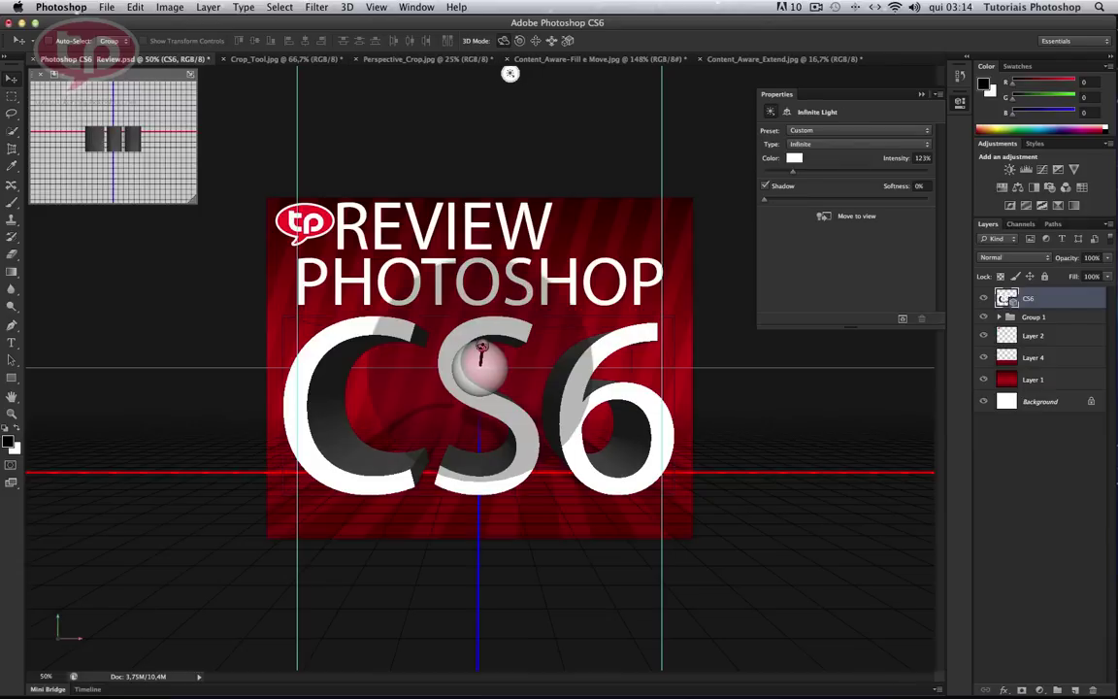
pyautogui.moveTo(491, 70)
pyautogui.mouseDown()
pyautogui.moveTo(461, 357)
pyautogui.moveTo(526, 73)
pyautogui.mouseUp()
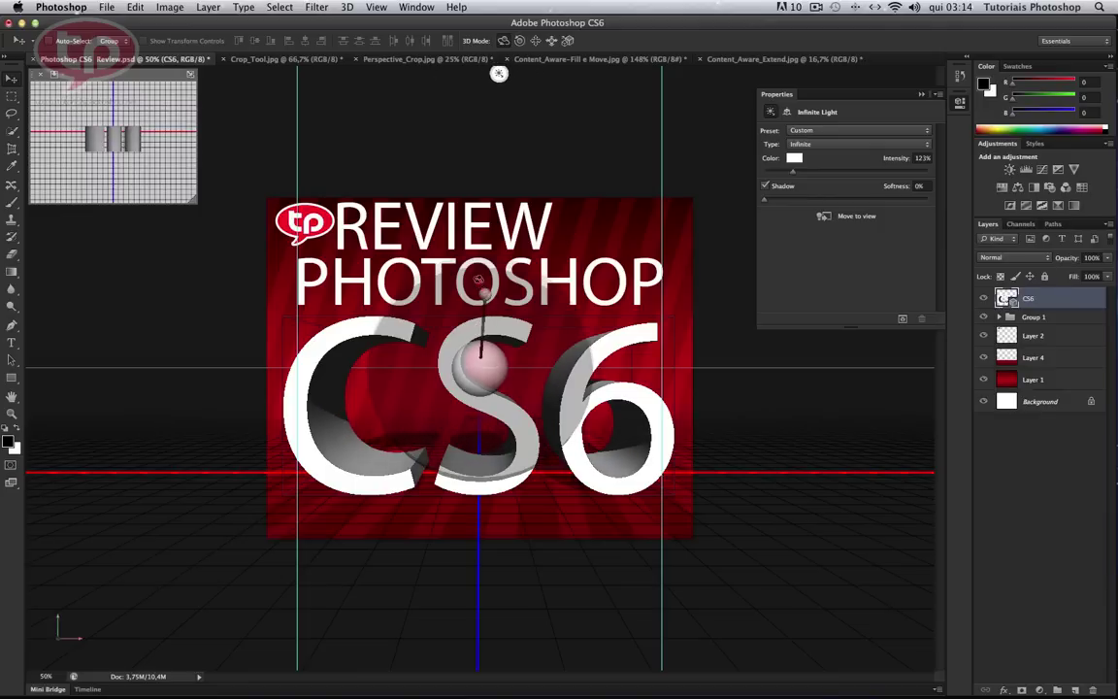
pyautogui.moveTo(526, 73); pyautogui.dragTo(628, 73)
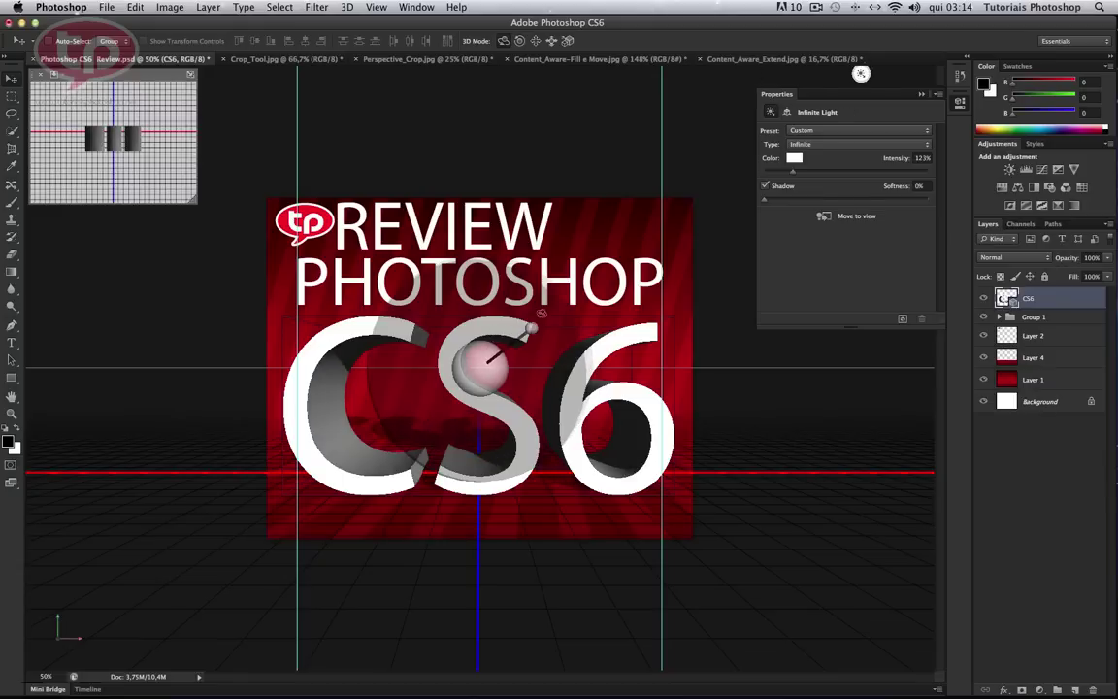
pyautogui.moveTo(628, 74)
pyautogui.mouseDown()
pyautogui.moveTo(215, 74)
pyautogui.moveTo(532, 73)
pyautogui.moveTo(490, 74)
pyautogui.mouseUp()
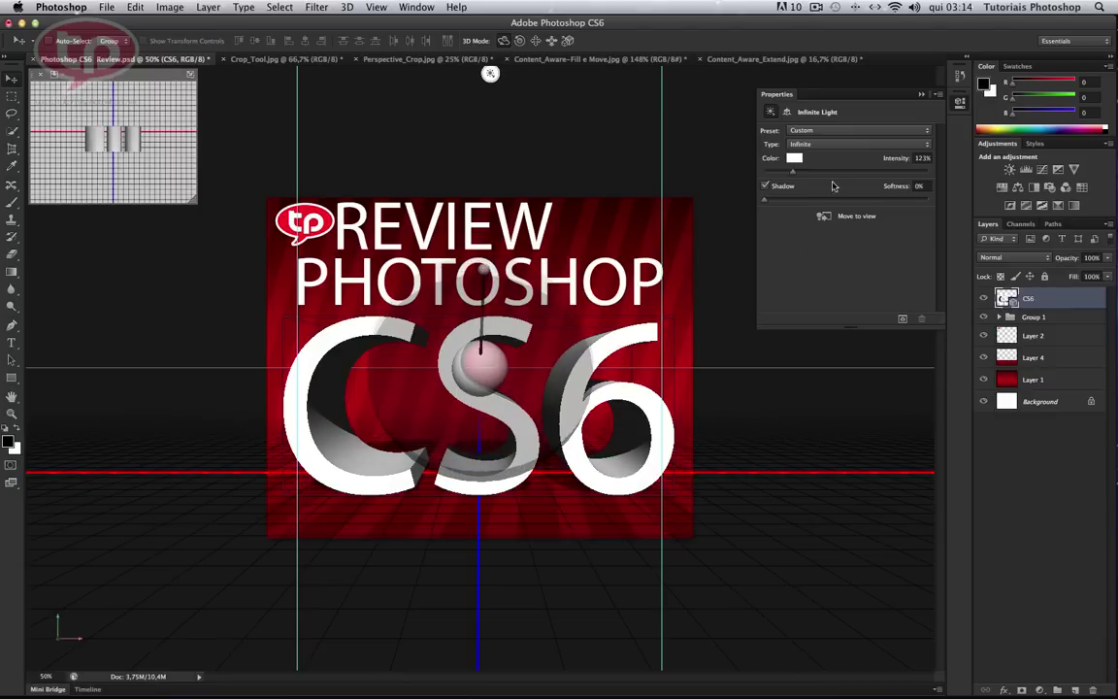
# - Change the light type to Spot
pyautogui.click(816, 144)
pyautogui.click(813, 136)
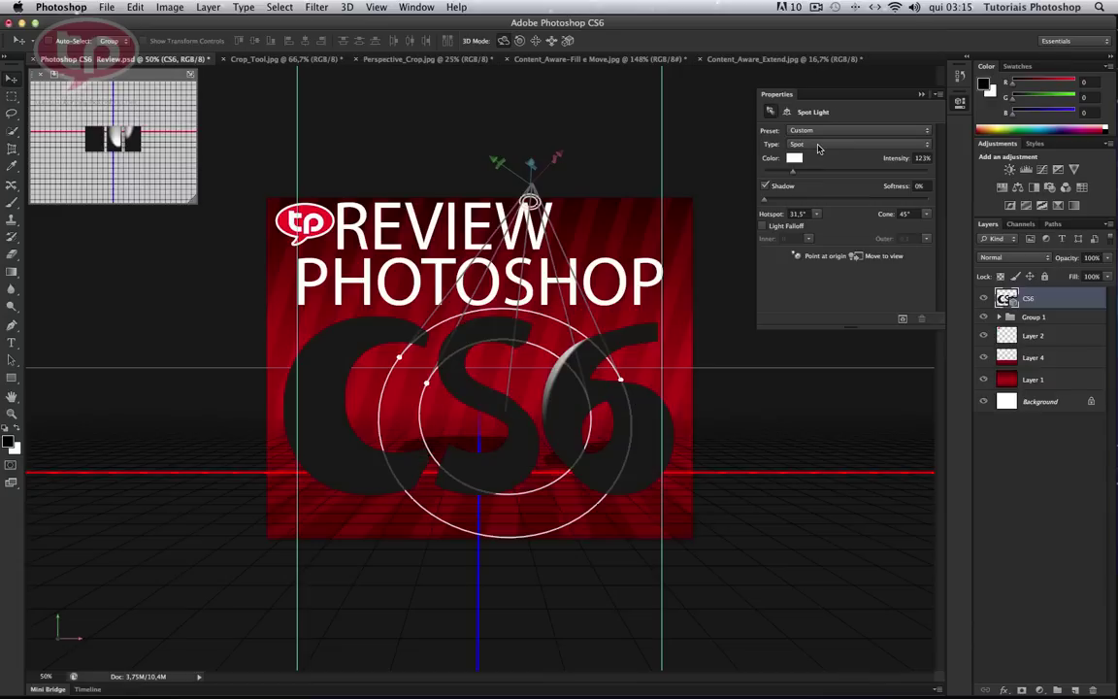
pyautogui.click(819, 146)
pyautogui.click(818, 142)
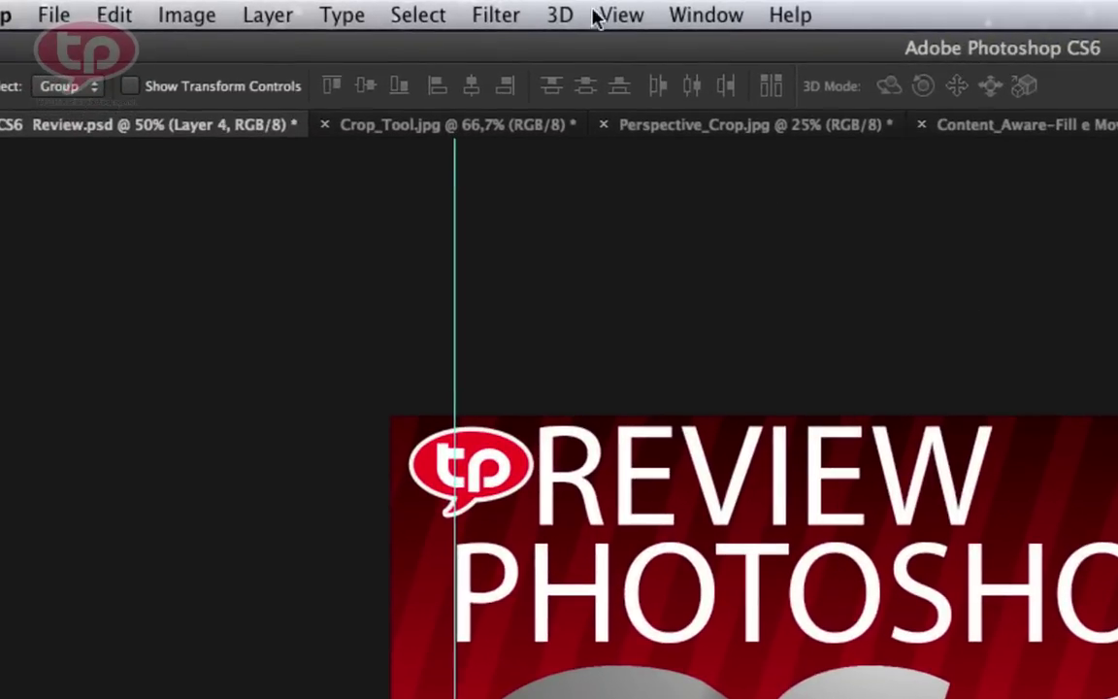
# - Browse the Filter and 3D menus without choosing anything, then close the Properties panel
pyautogui.click(476, 12)
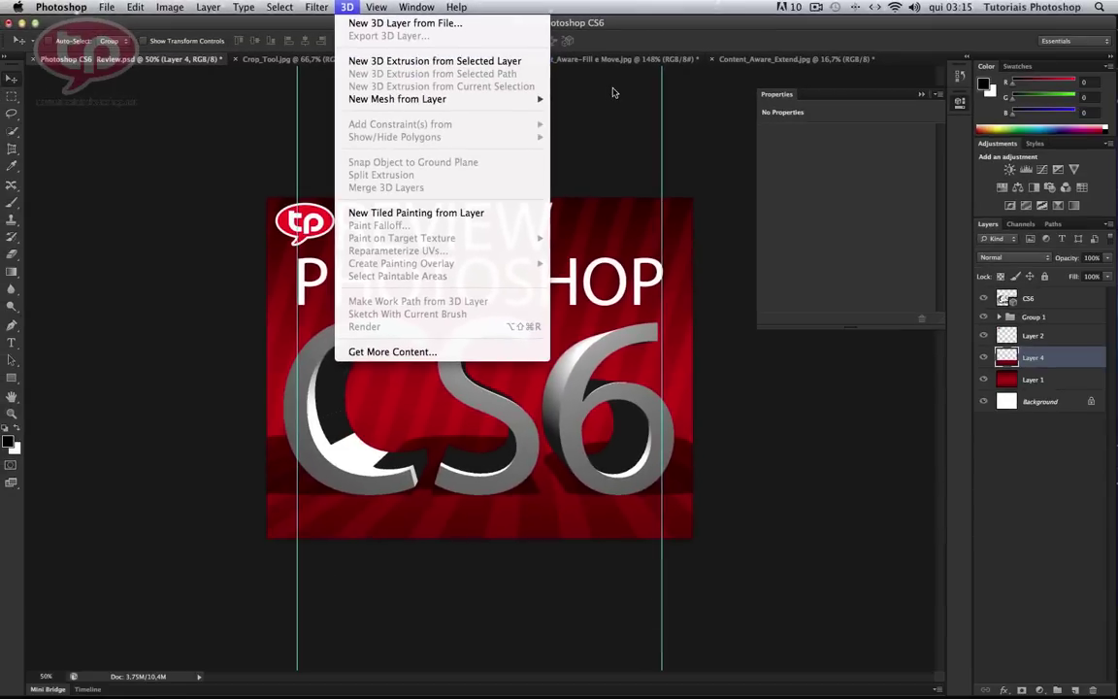
pyautogui.click(670, 94)
pyautogui.click(917, 96)
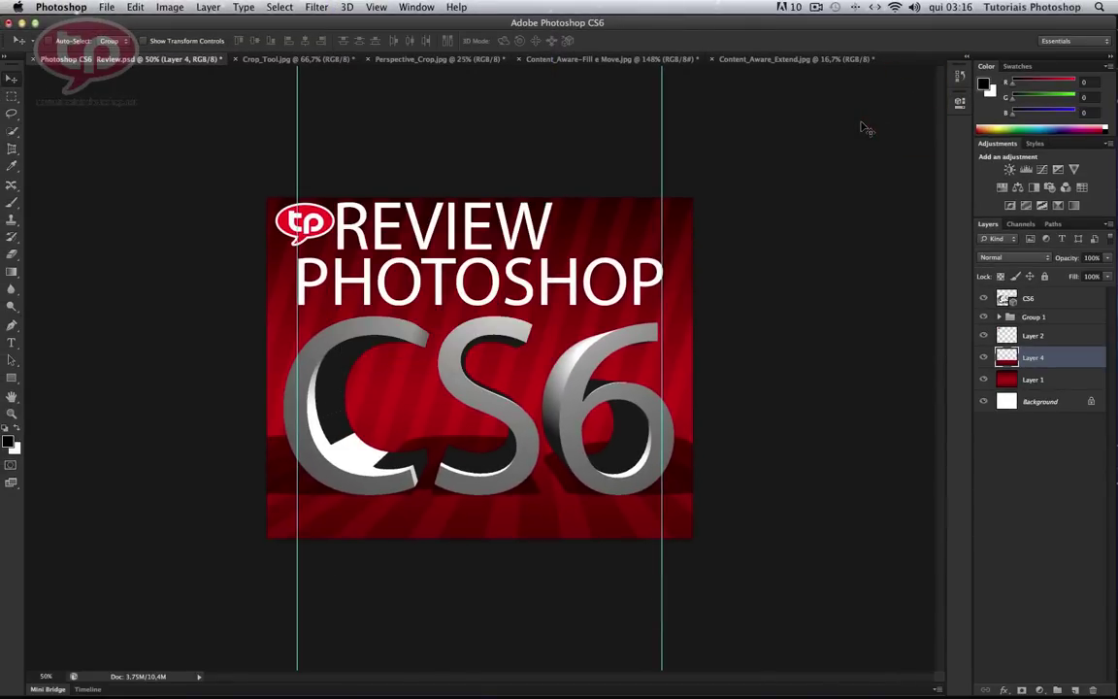
# - Start a new document from the Web preset, trying 1024 x 768 before choosing 1280 x 1024
pyautogui.press('super+shift')
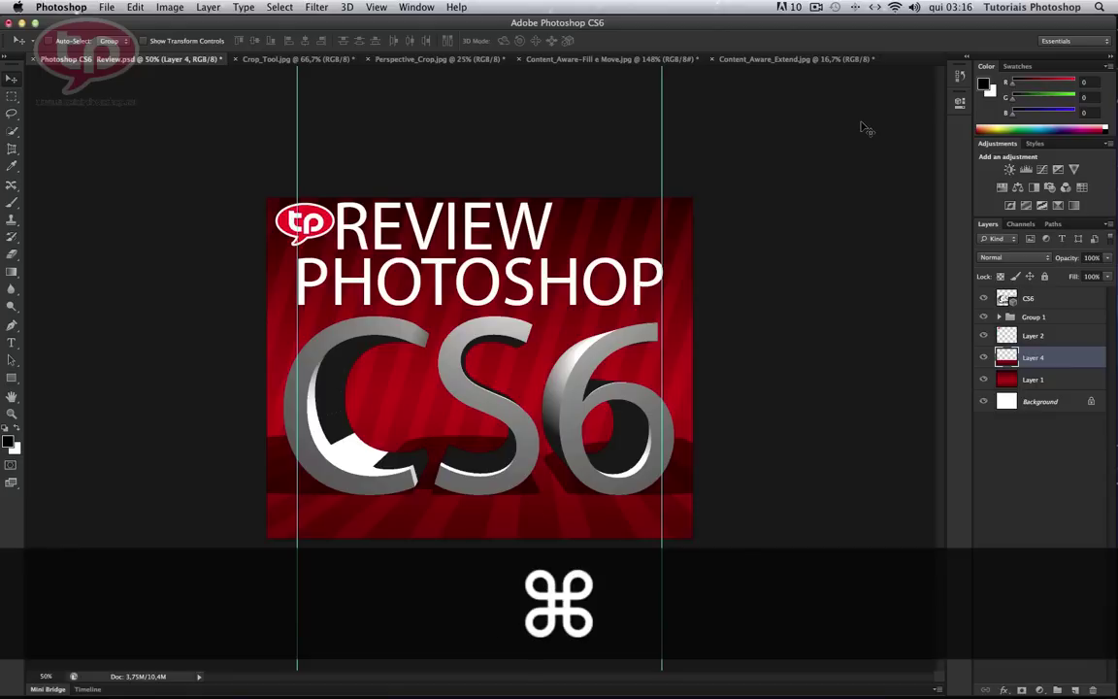
pyautogui.press('super+n')
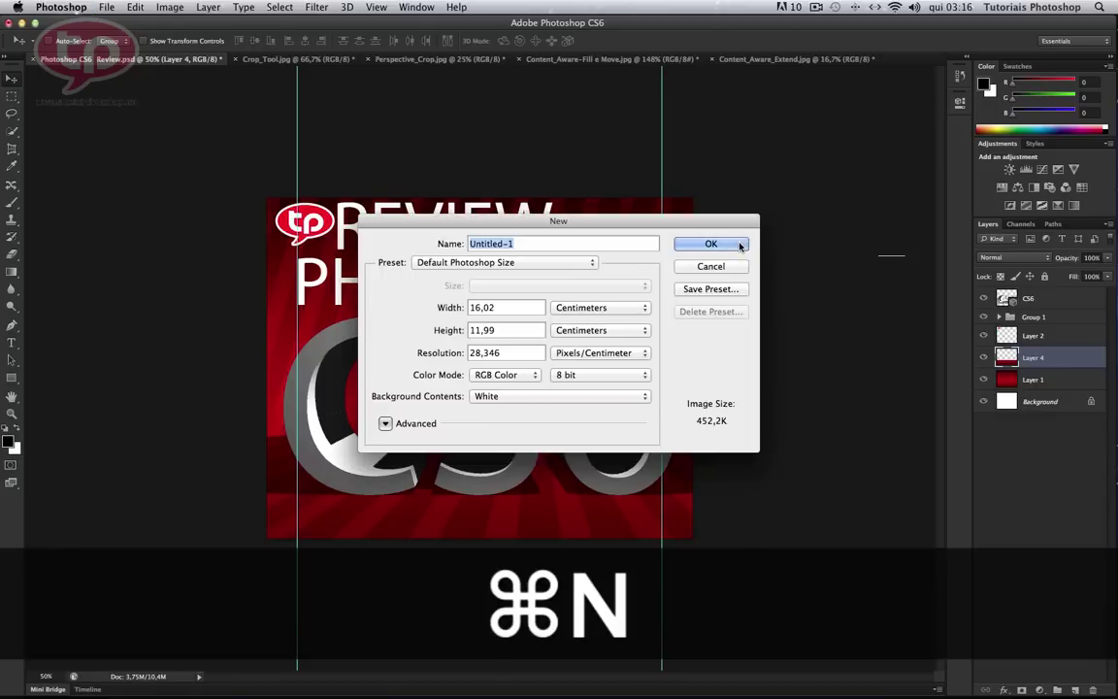
pyautogui.click(513, 263)
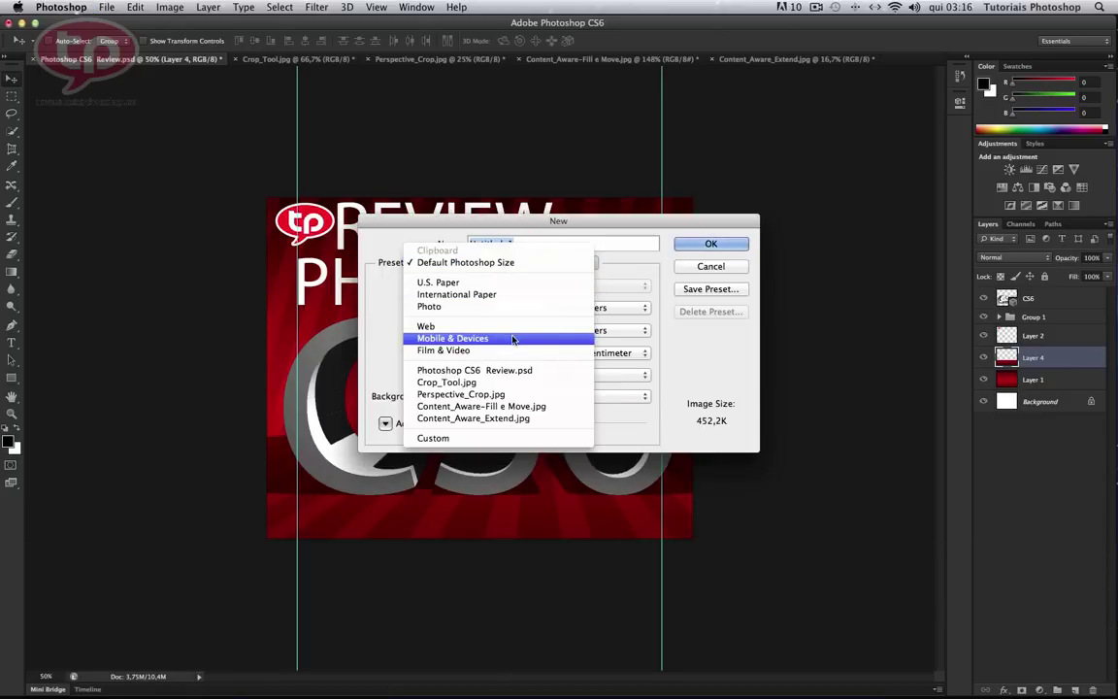
pyautogui.click(512, 332)
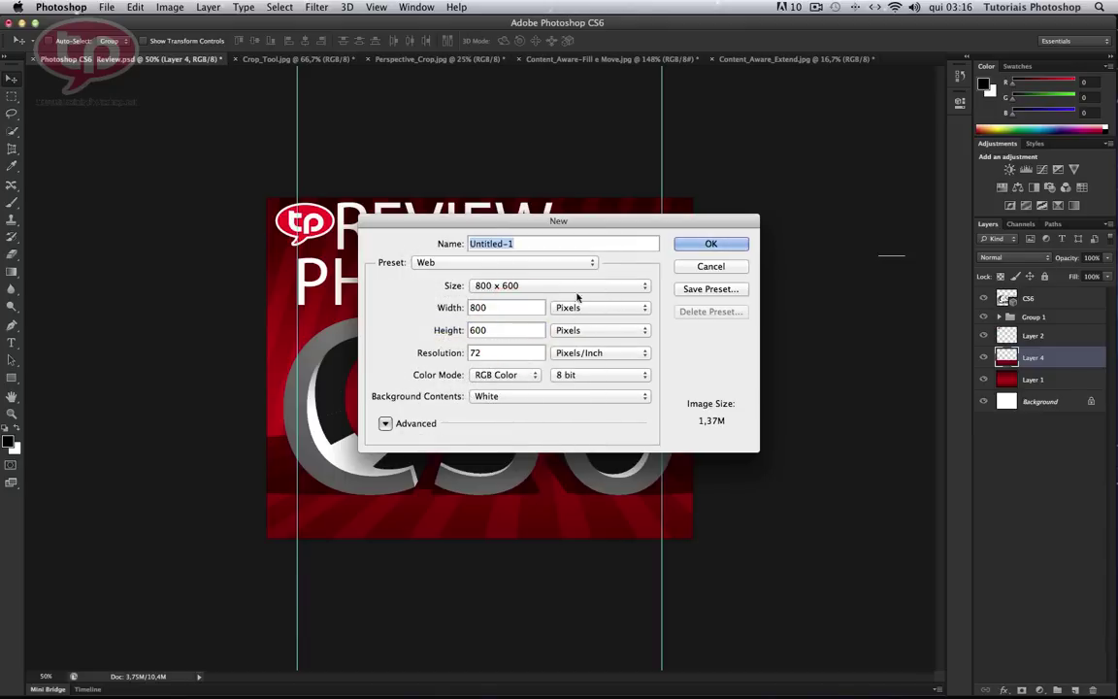
pyautogui.click(556, 286)
pyautogui.click(551, 298)
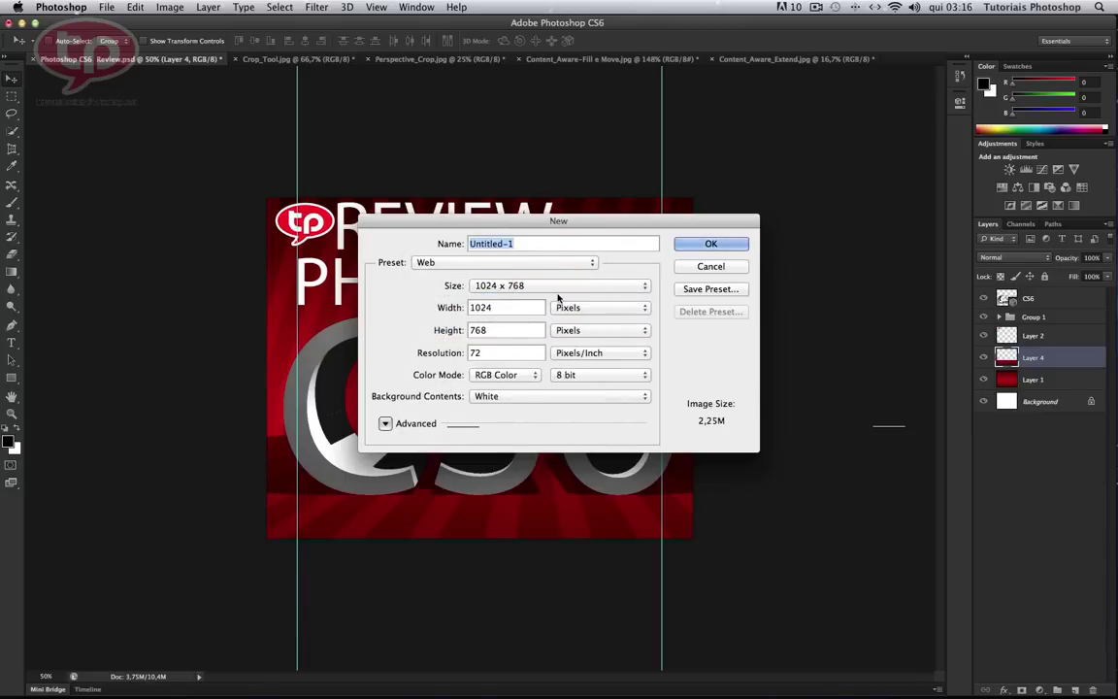
pyautogui.click(555, 287)
pyautogui.click(551, 309)
# - Create the blank Untitled-1 document and draw a 621 x 379 px rectangle shape filled red
pyautogui.click(694, 243)
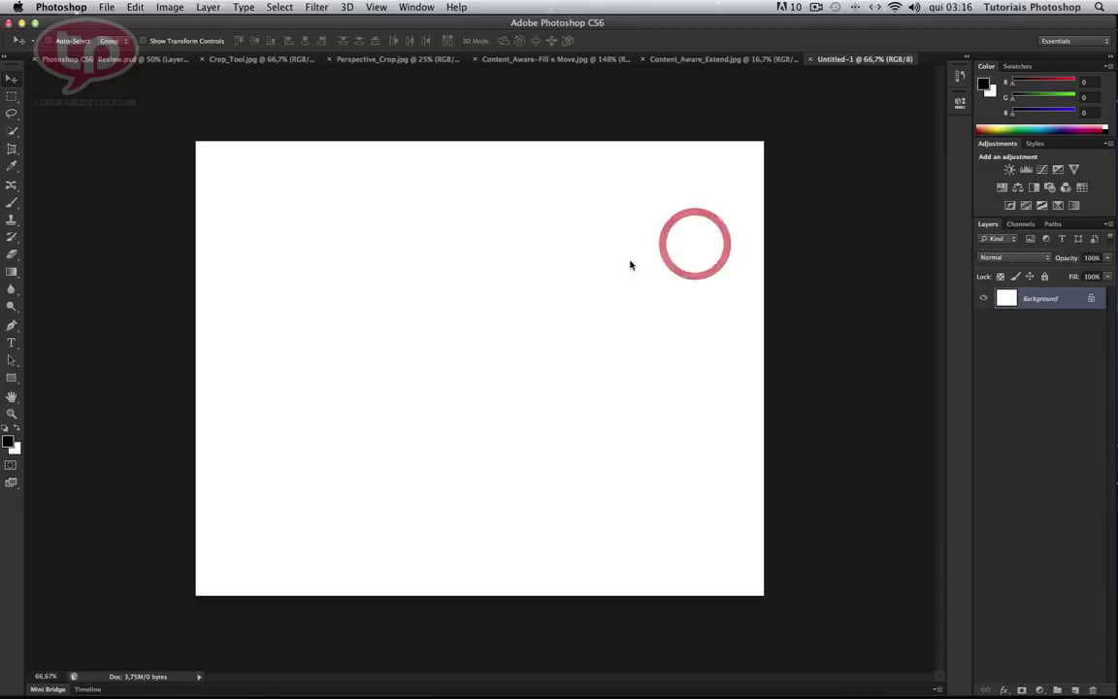
pyautogui.click(11, 378)
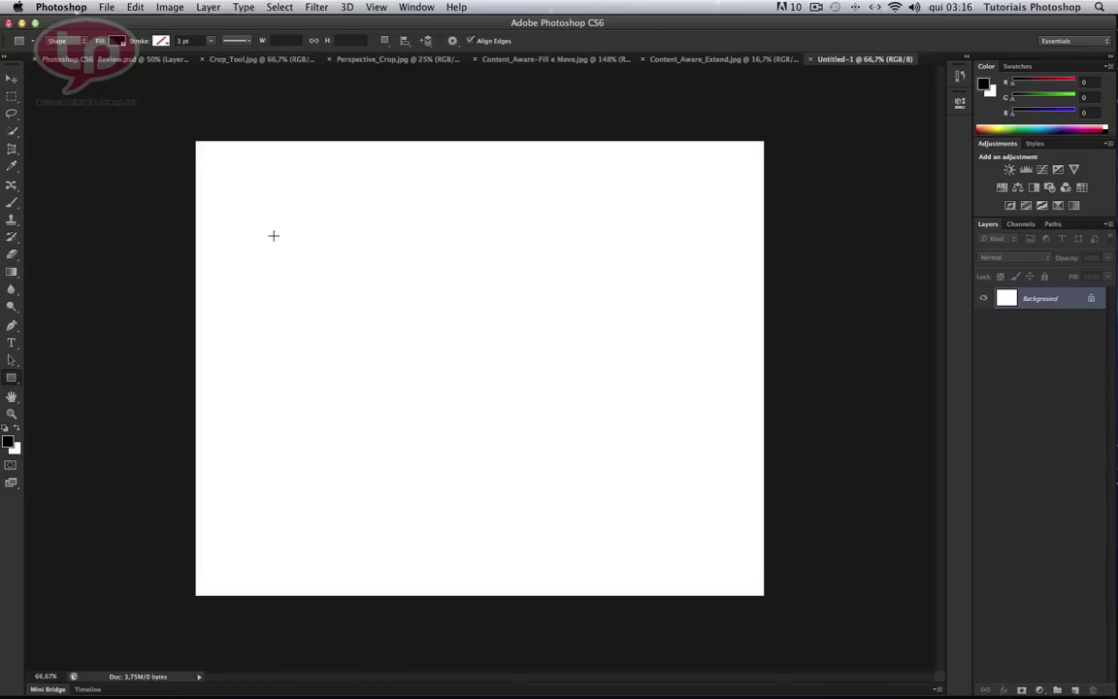
pyautogui.moveTo(272, 235); pyautogui.dragTo(547, 403)
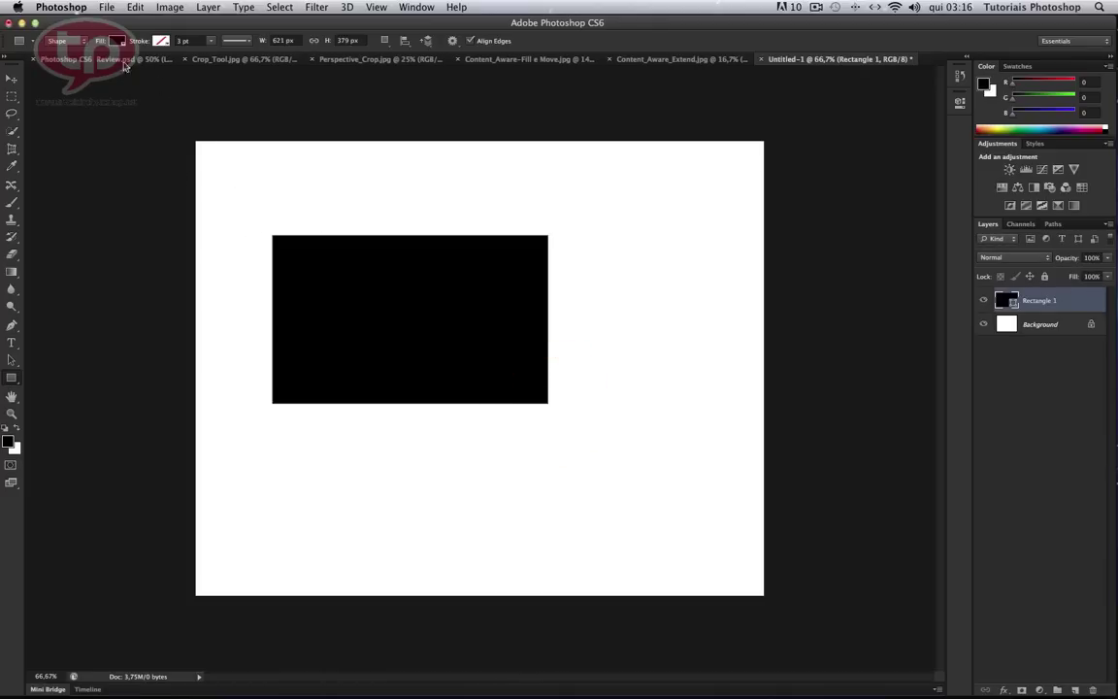
pyautogui.click(118, 42)
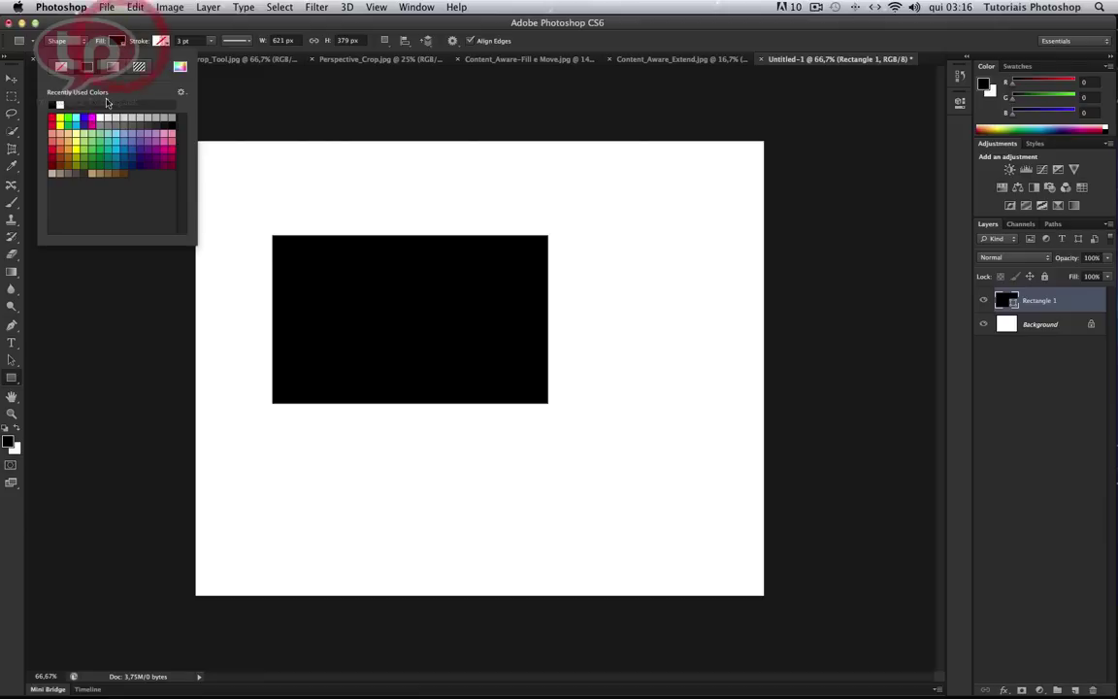
pyautogui.click(53, 117)
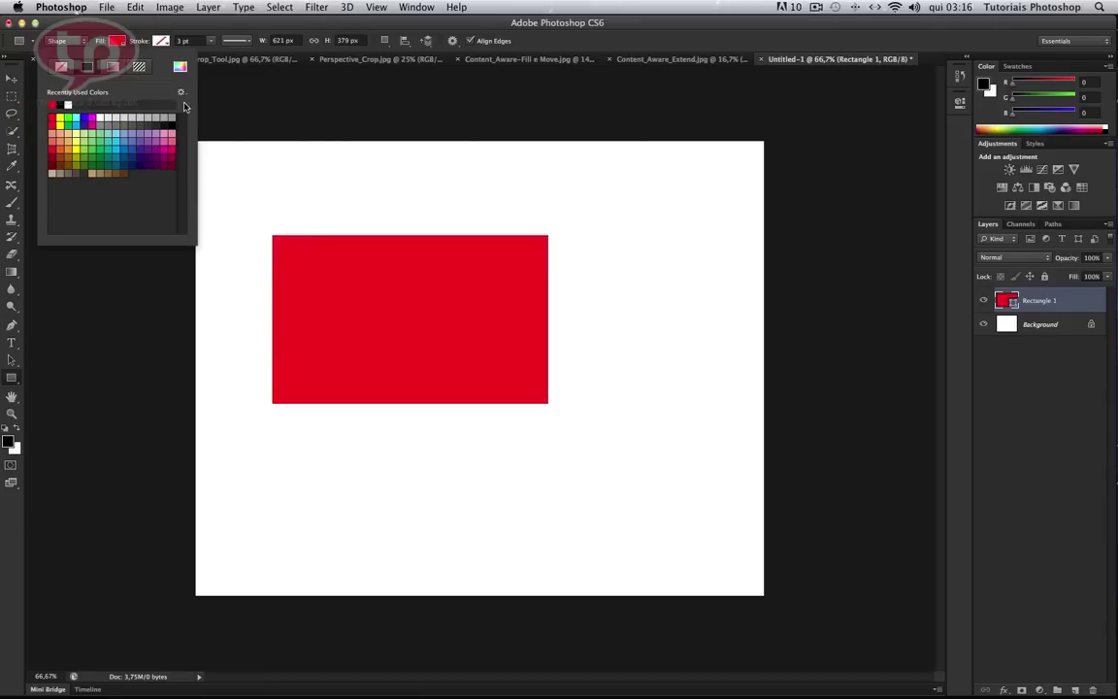
pyautogui.click(156, 39)
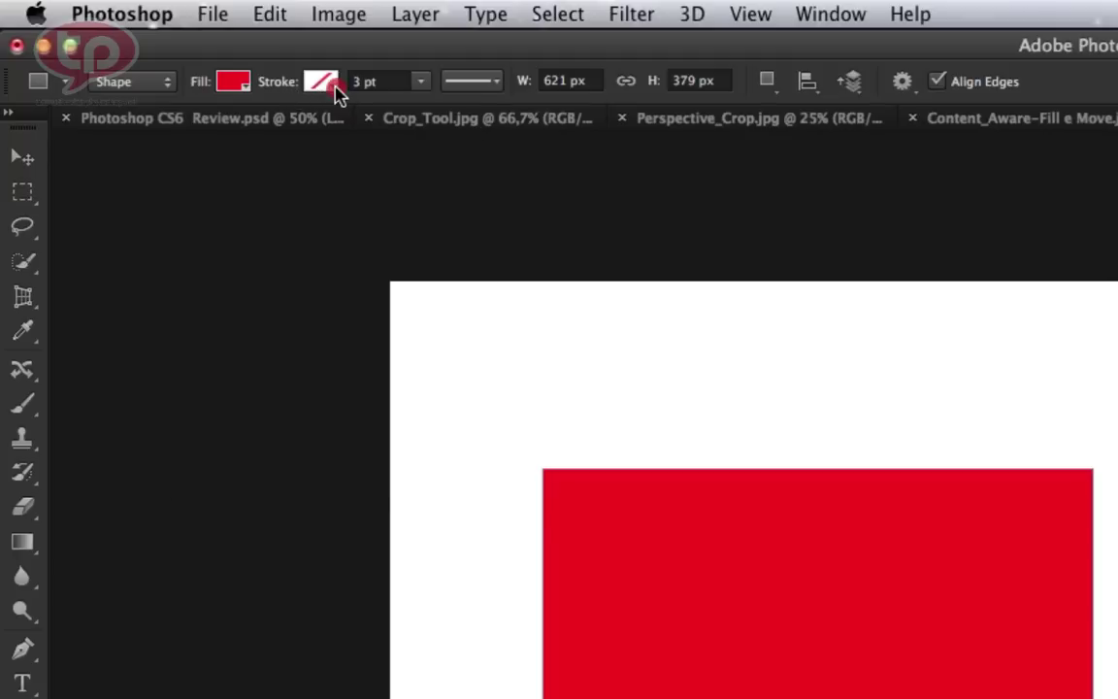
# - Give the rectangle a blue stroke 26,53 pt wide
pyautogui.click(320, 81)
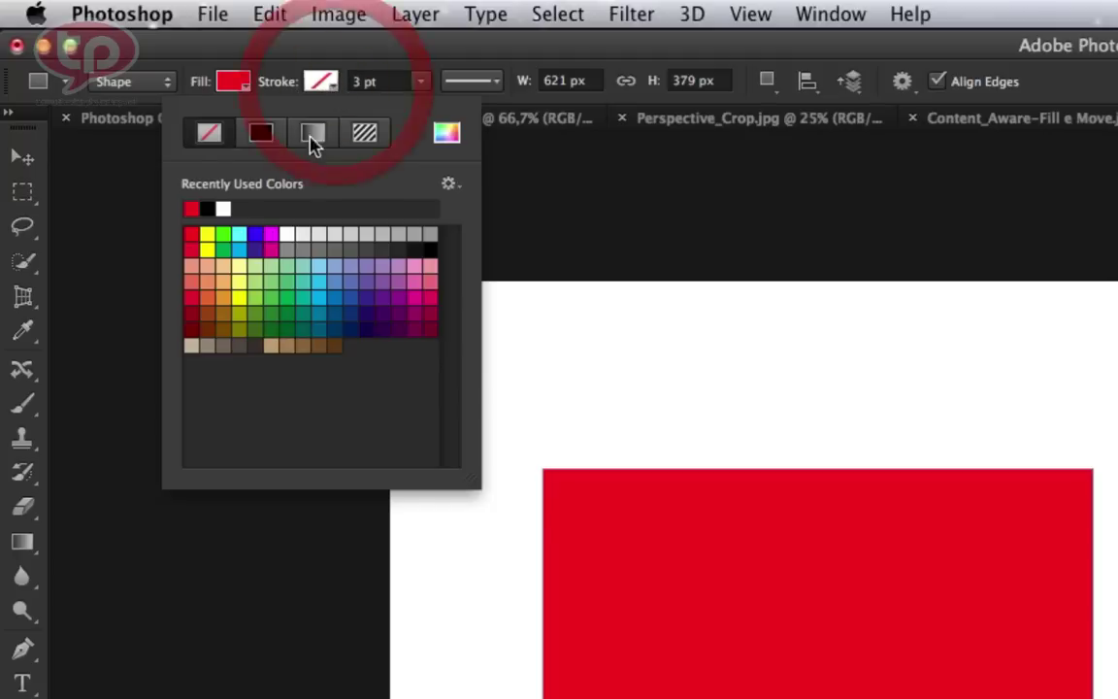
pyautogui.click(255, 234)
pyautogui.click(369, 55)
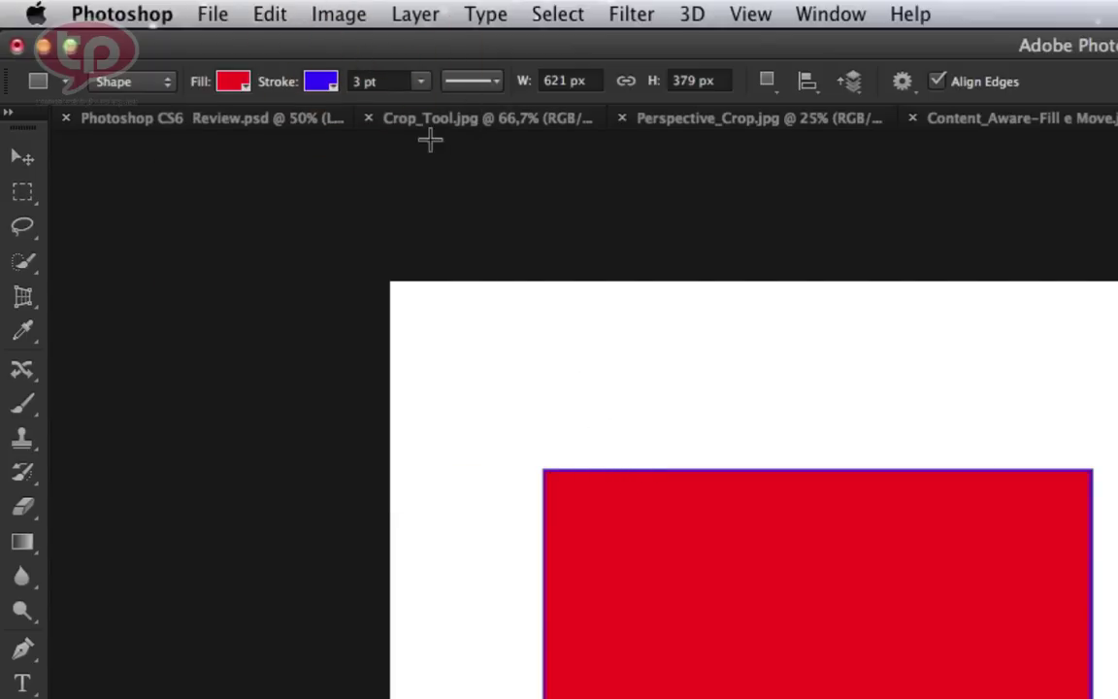
pyautogui.click(423, 82)
pyautogui.moveTo(434, 105); pyautogui.dragTo(478, 106)
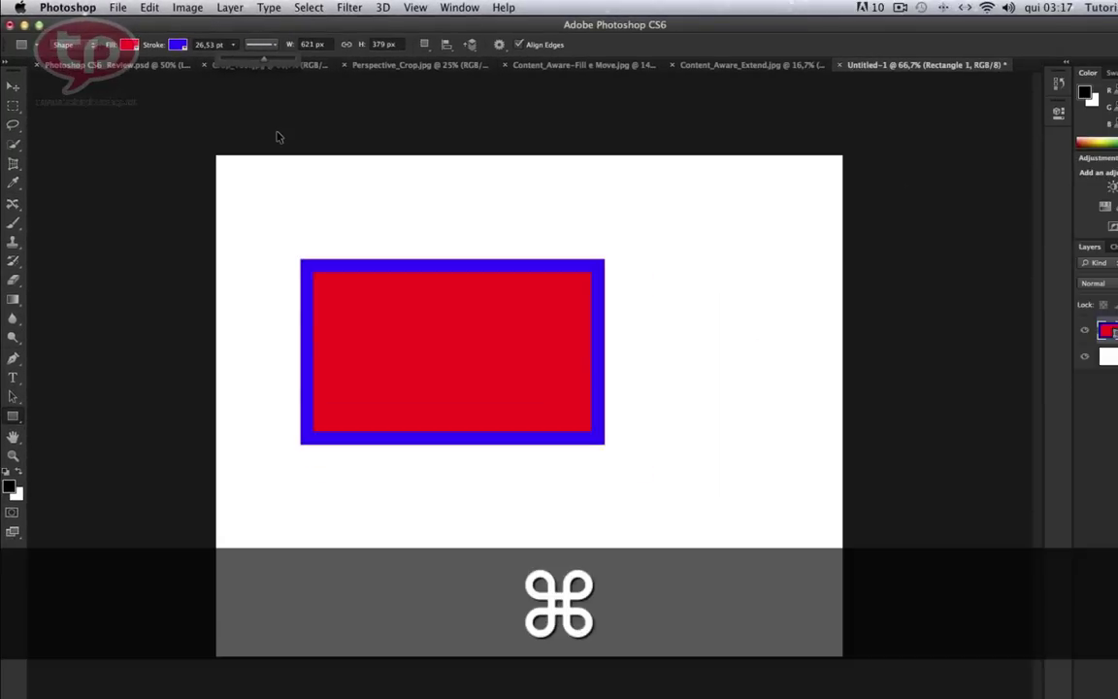
# - Free-transform the rectangle to enlarge it to 921 x 707 px
pyautogui.hotkey('ctrl', 't')
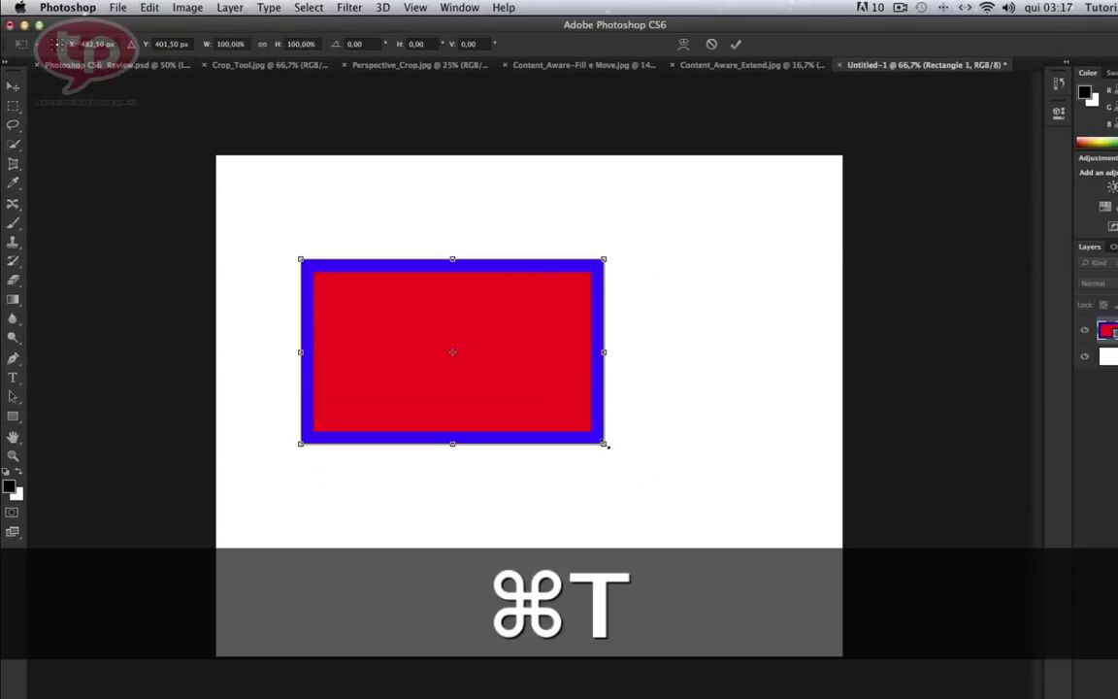
pyautogui.moveTo(606, 445); pyautogui.dragTo(754, 545)
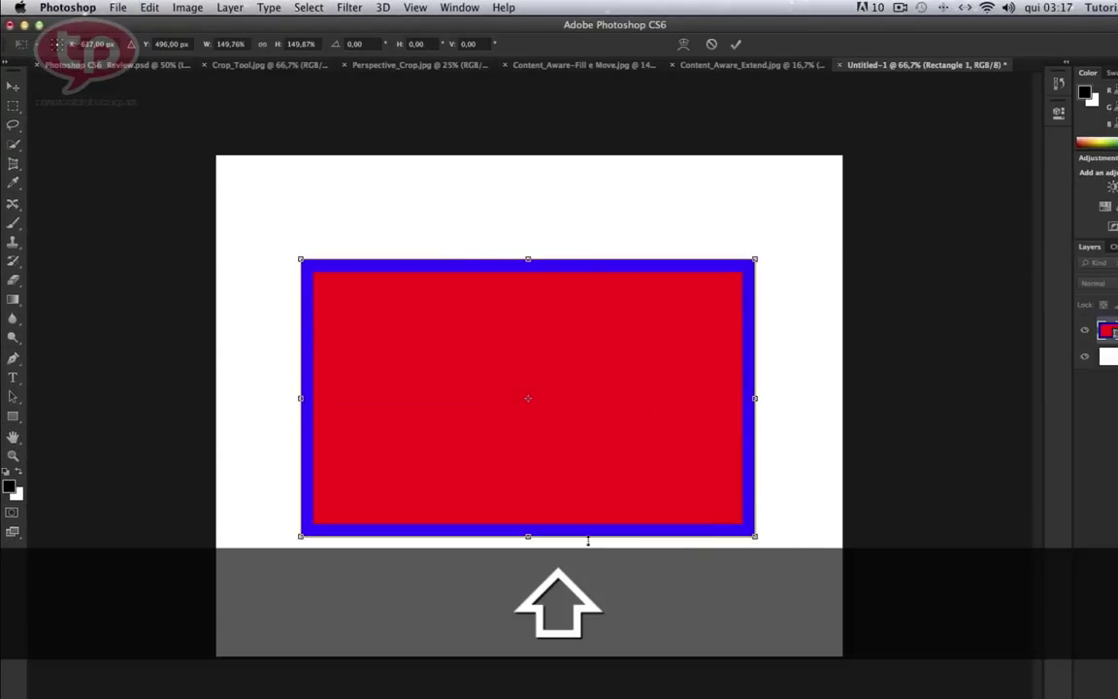
pyautogui.moveTo(529, 537); pyautogui.dragTo(528, 603)
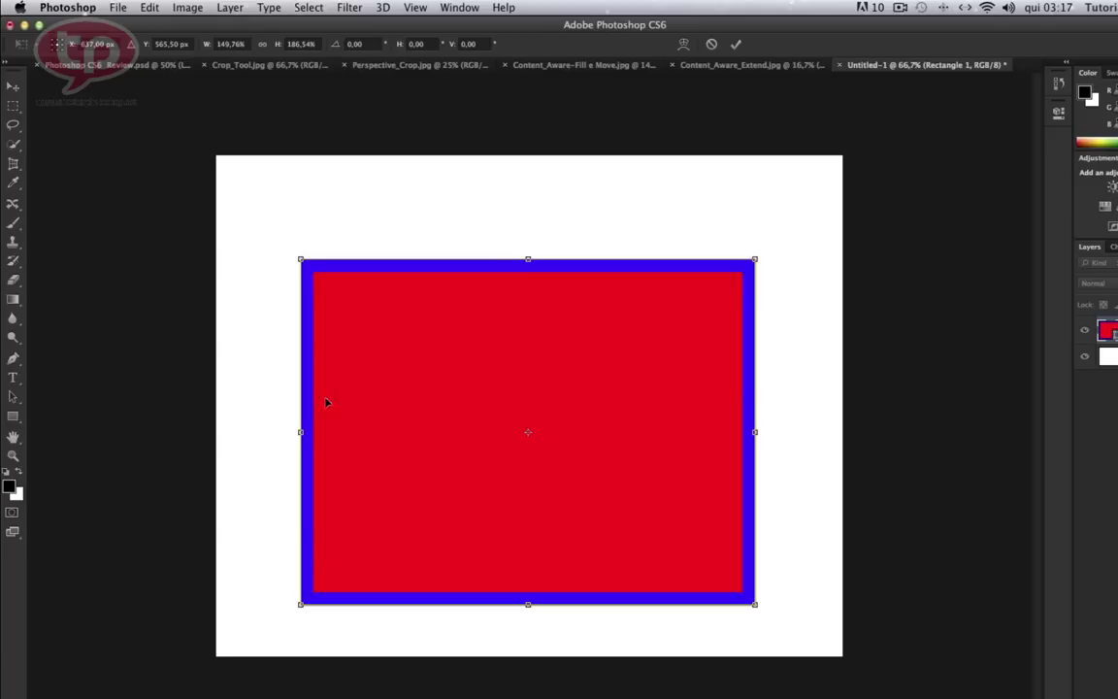
pyautogui.moveTo(300, 431)
pyautogui.mouseDown()
pyautogui.moveTo(504, 431)
pyautogui.moveTo(305, 431)
pyautogui.mouseUp()
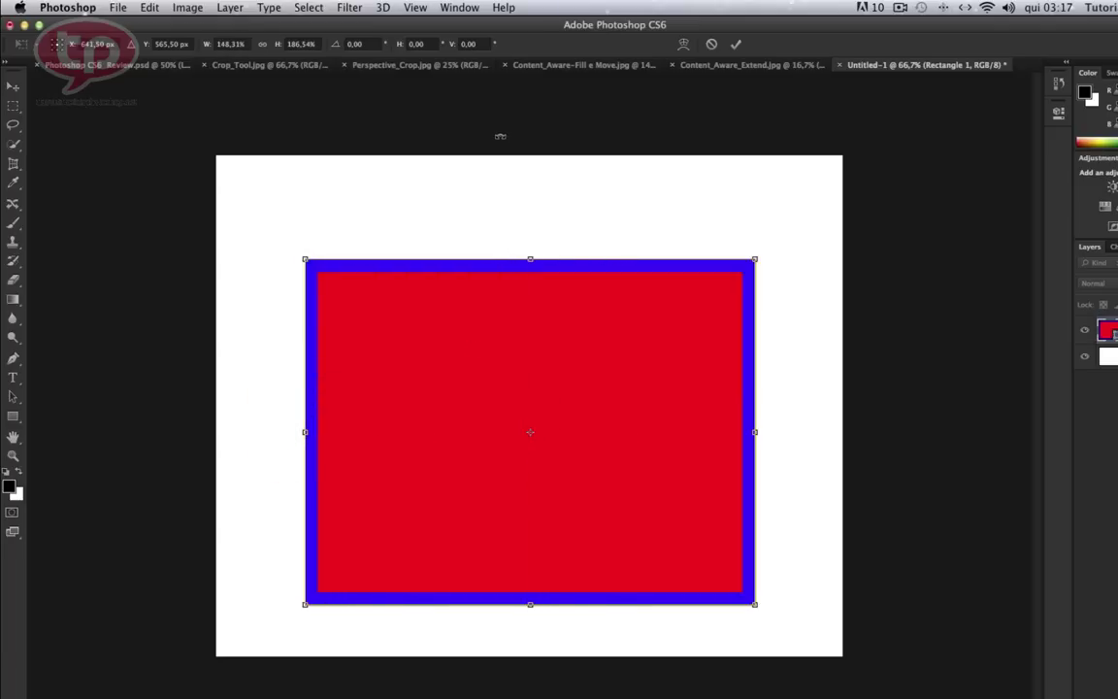
pyautogui.press('Return')
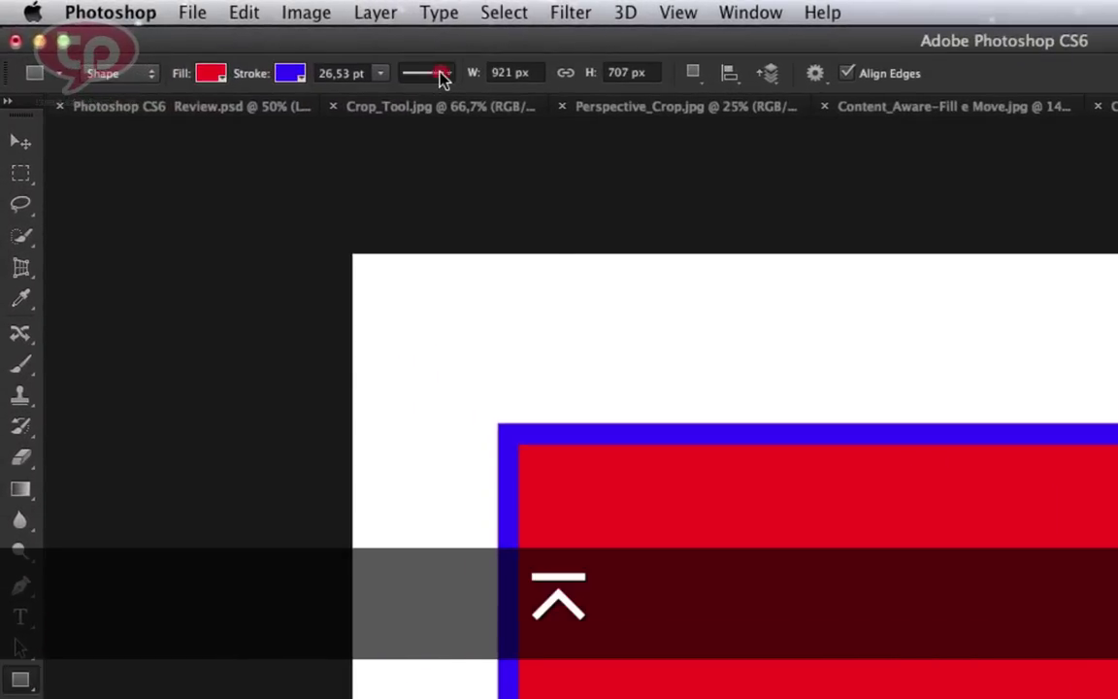
# - Set the stroke line style to dashed after briefly trying dotted
pyautogui.click(392, 68)
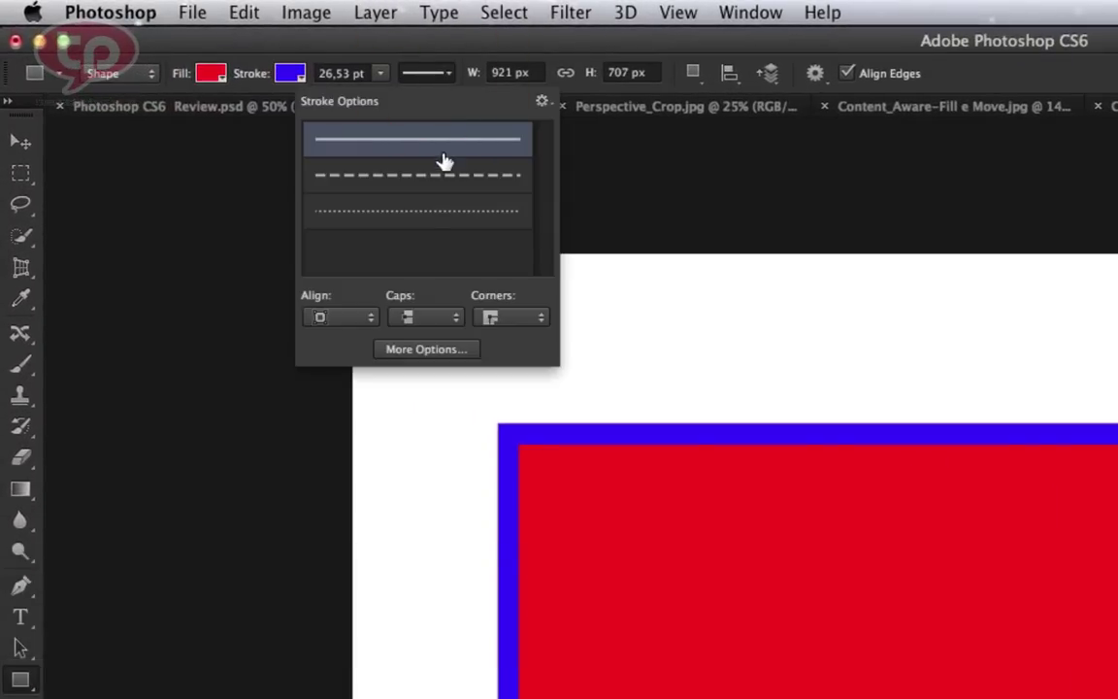
pyautogui.click(474, 181)
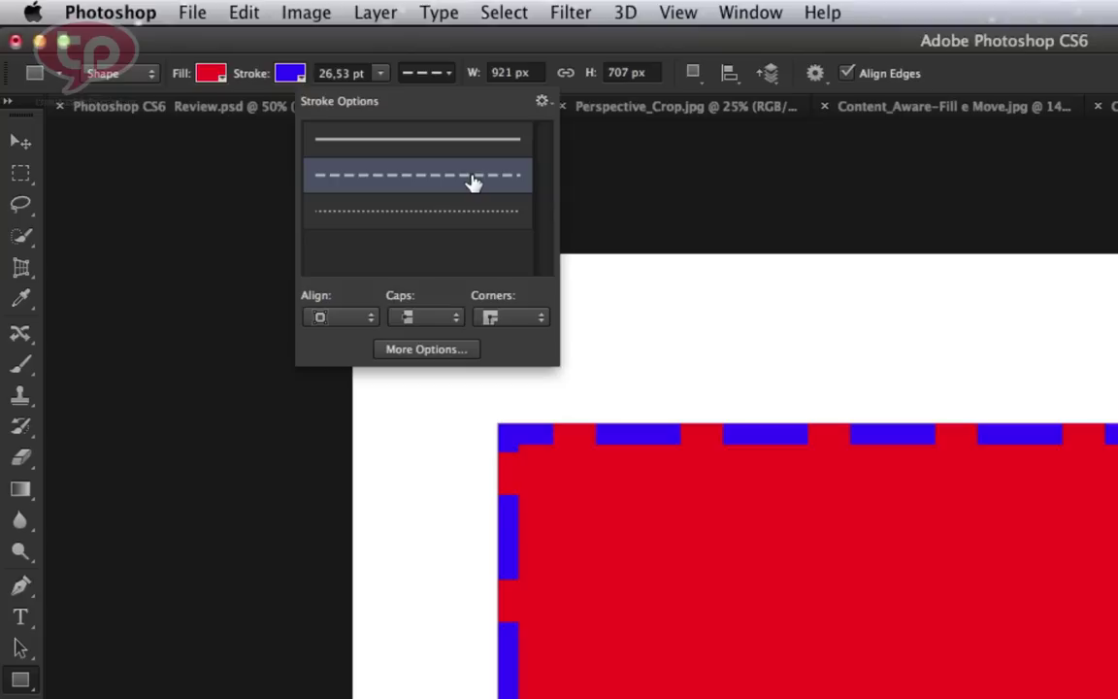
pyautogui.click(450, 211)
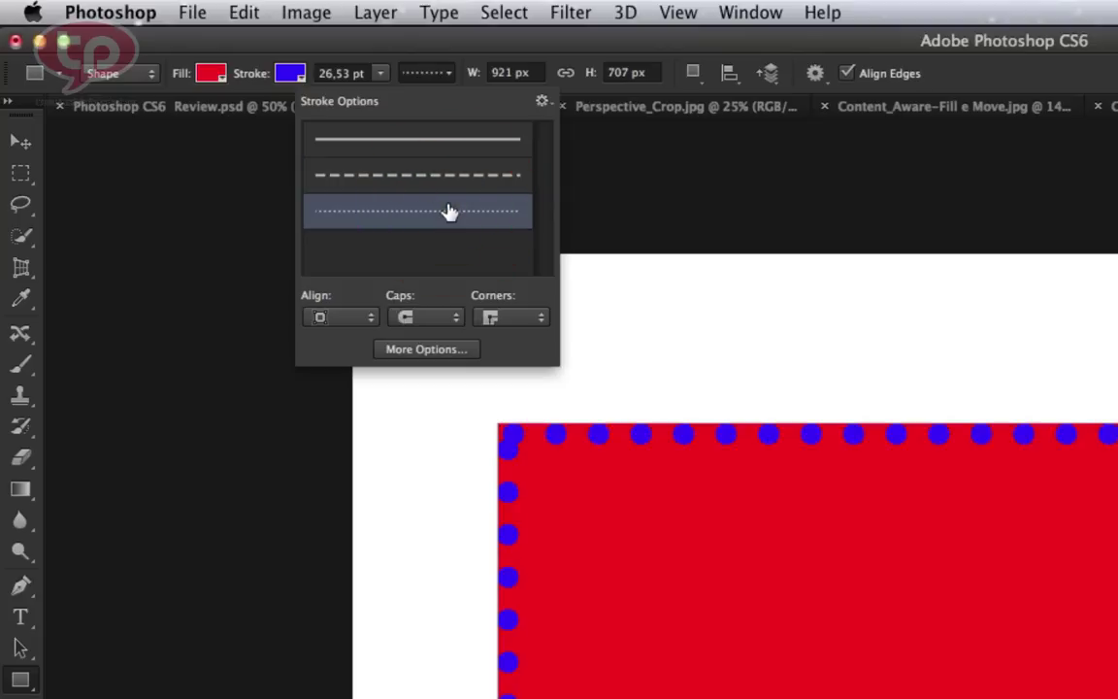
pyautogui.click(446, 180)
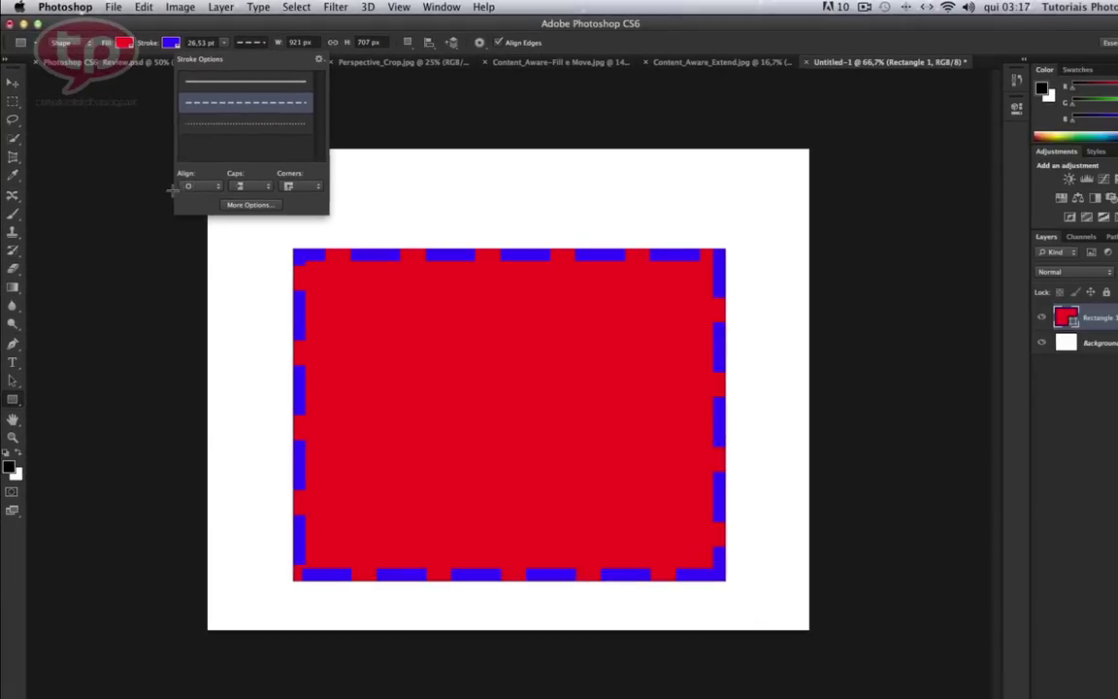
# - In the More Options stroke settings, preview center and outside stroke alignment
pyautogui.click(242, 205)
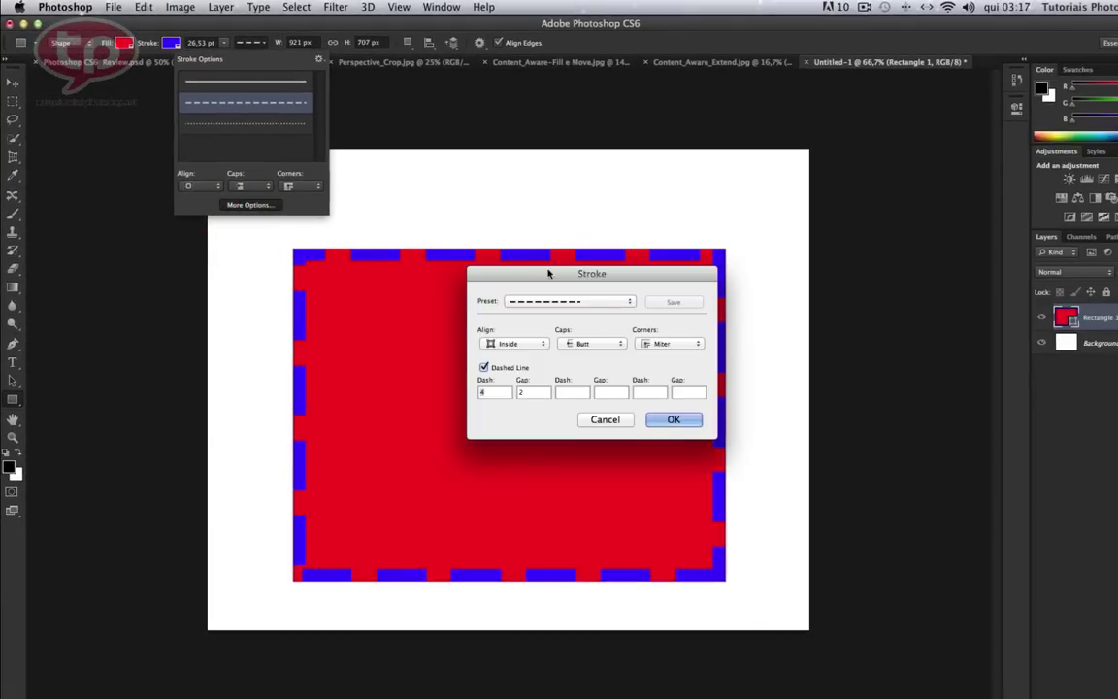
pyautogui.moveTo(554, 248); pyautogui.dragTo(762, 89)
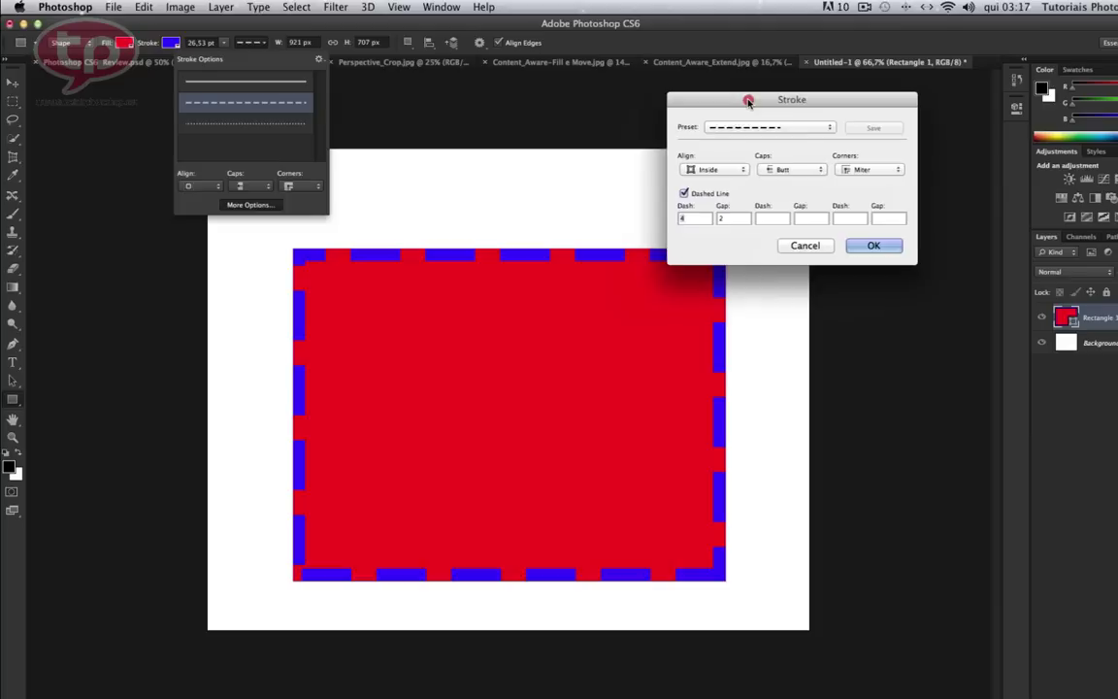
pyautogui.click(723, 165)
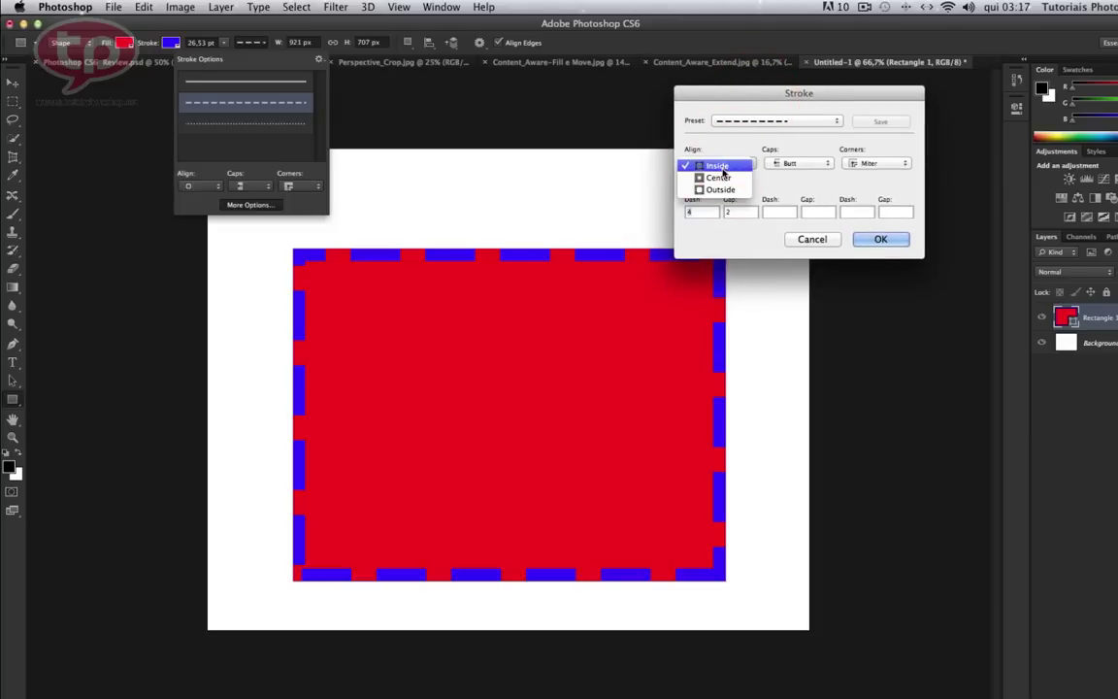
pyautogui.click(723, 178)
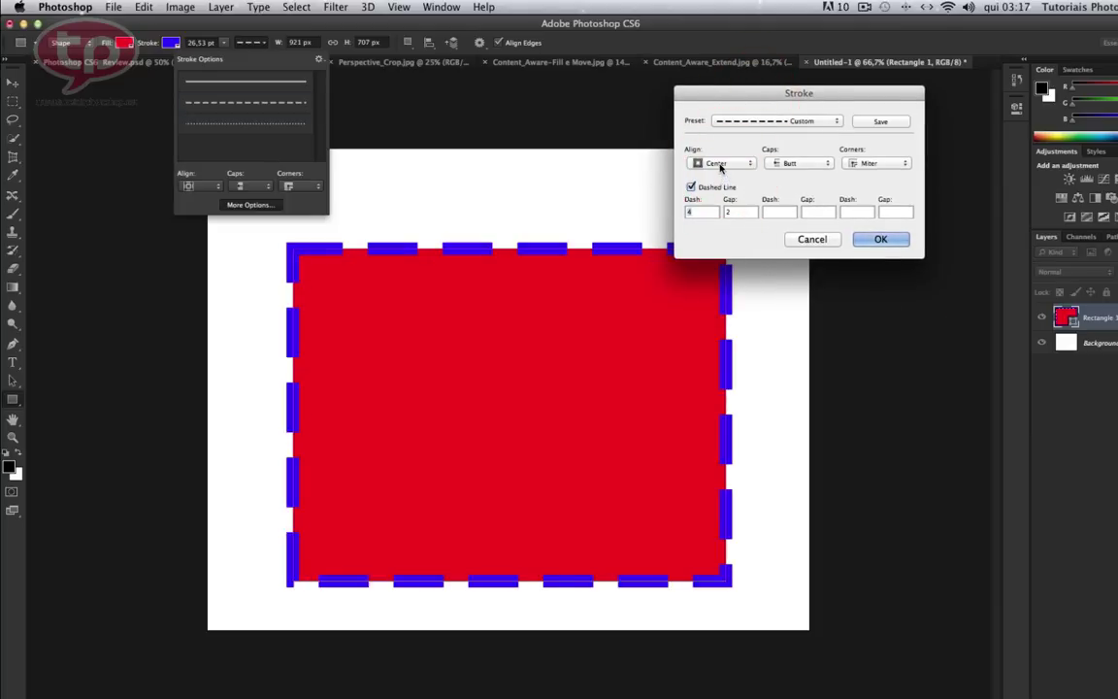
pyautogui.click(718, 165)
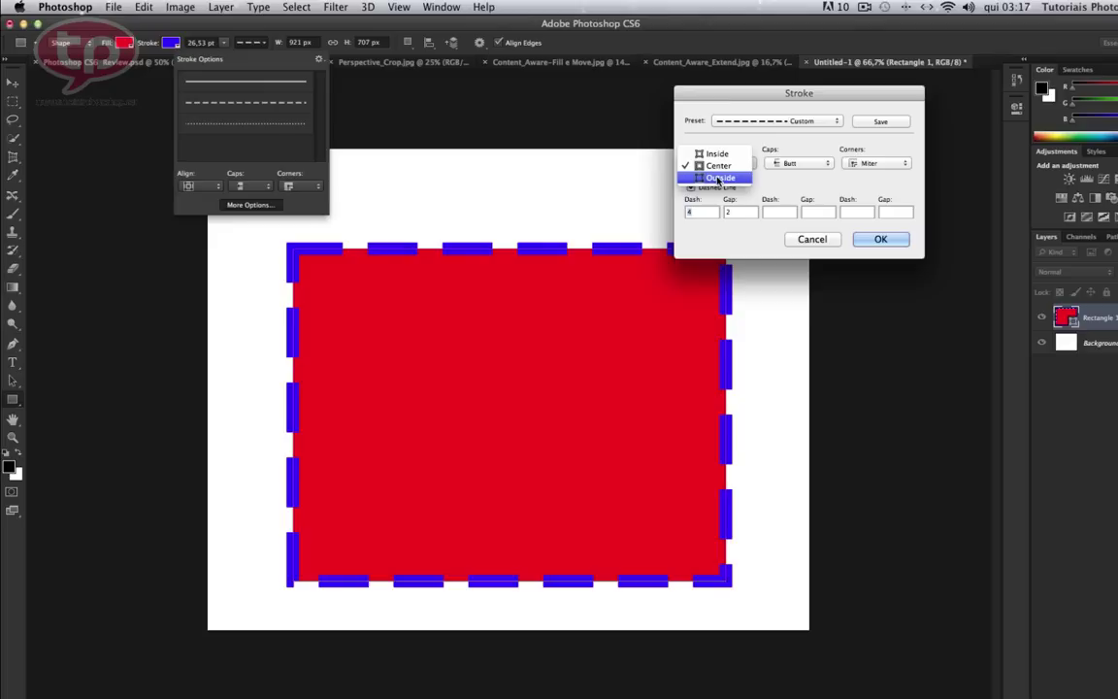
pyautogui.click(718, 178)
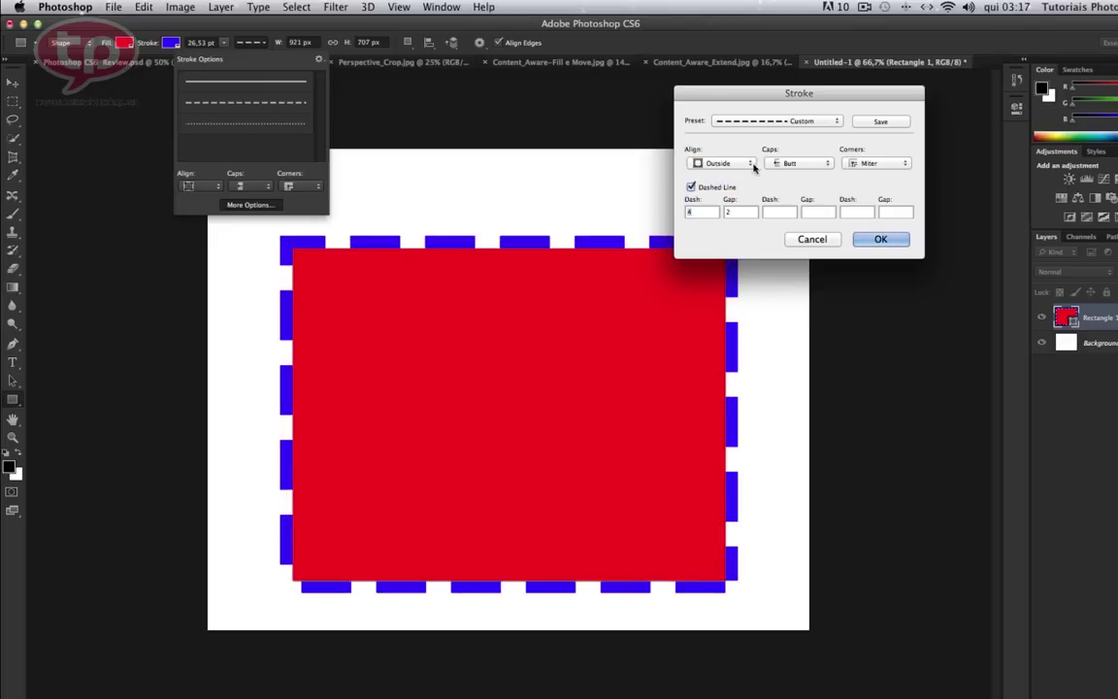
# - Preview round and square dash caps, then return to flat caps
pyautogui.click(791, 165)
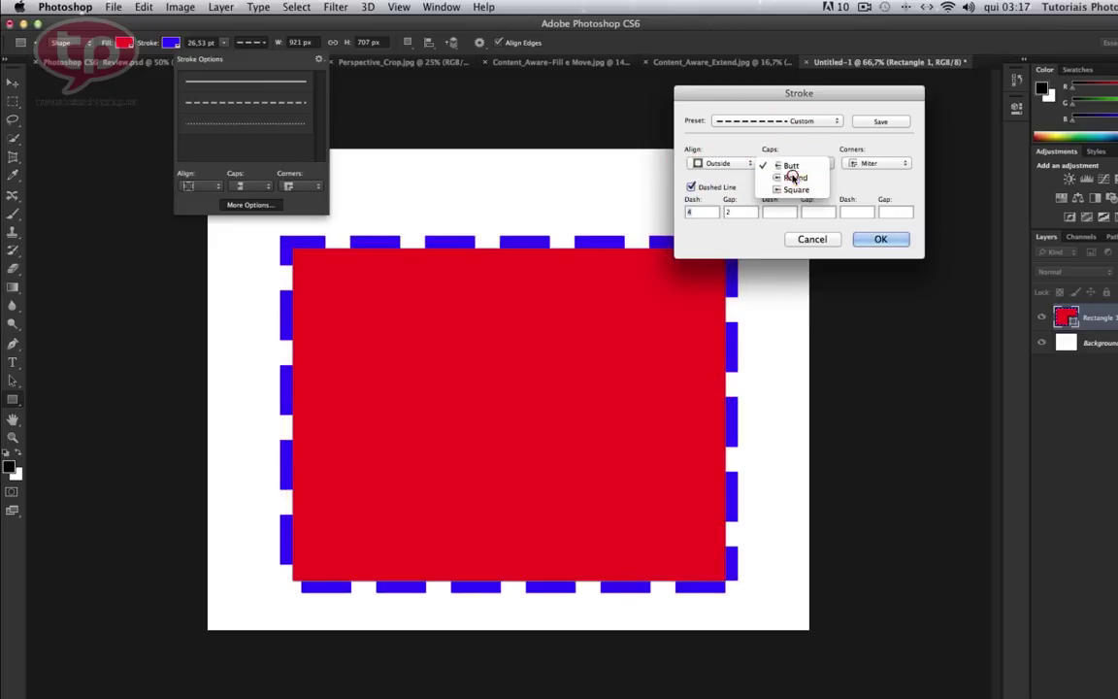
pyautogui.click(792, 178)
pyautogui.click(791, 164)
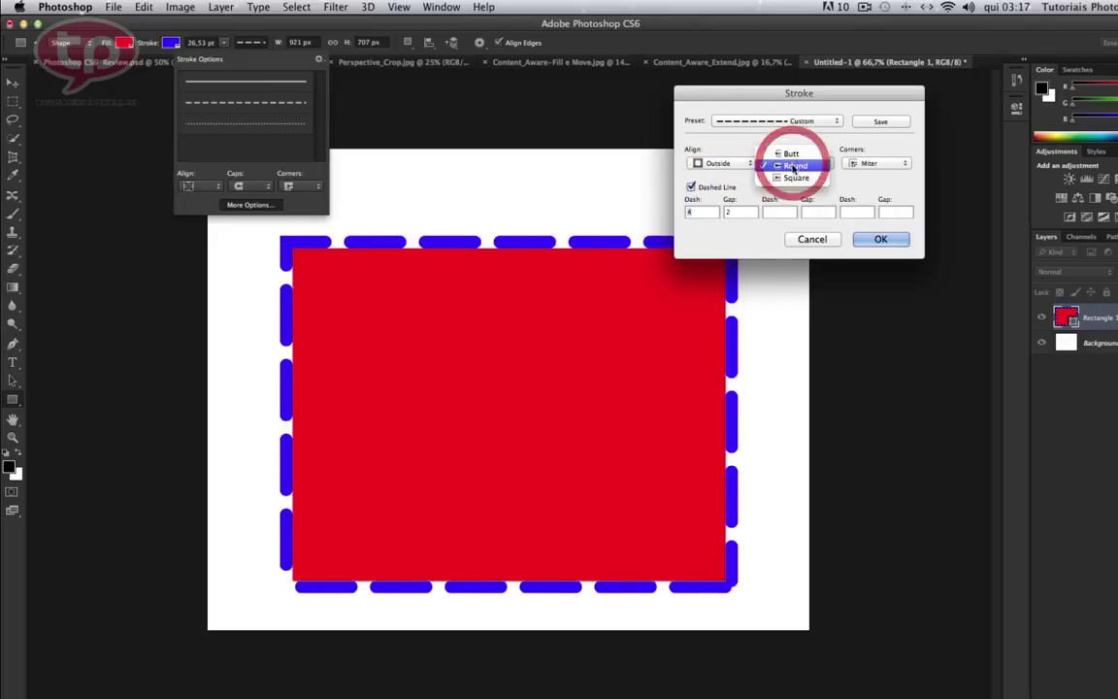
pyautogui.click(793, 179)
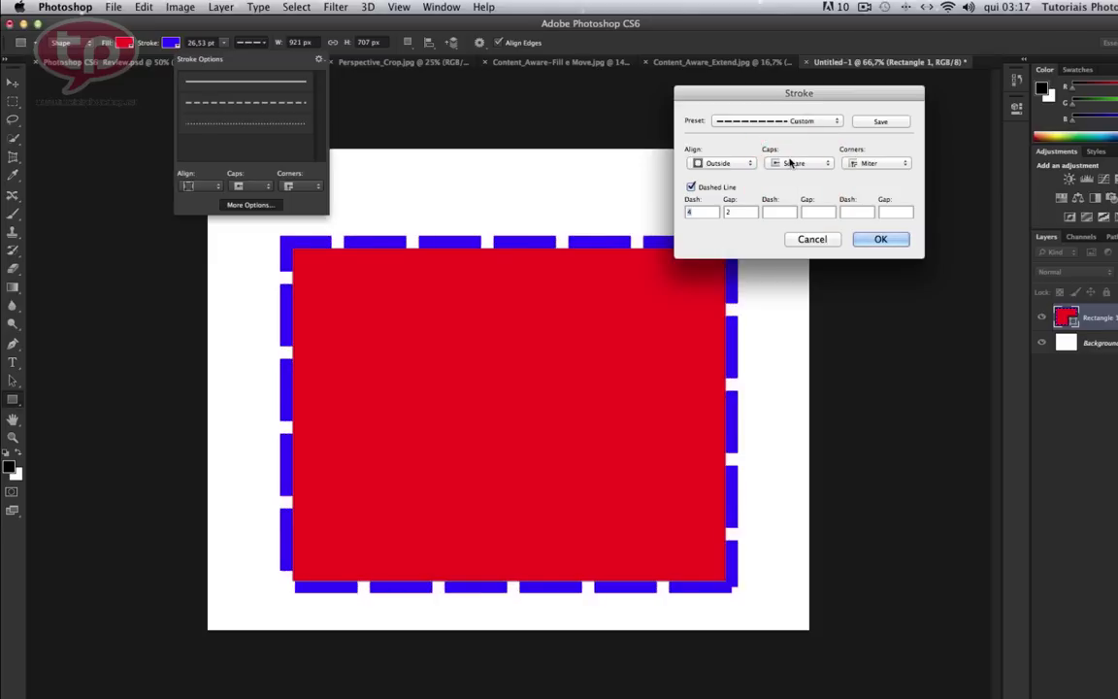
pyautogui.click(793, 165)
pyautogui.click(791, 141)
# - Preview round then sharp corners, and cancel the More Options changes
pyautogui.click(871, 163)
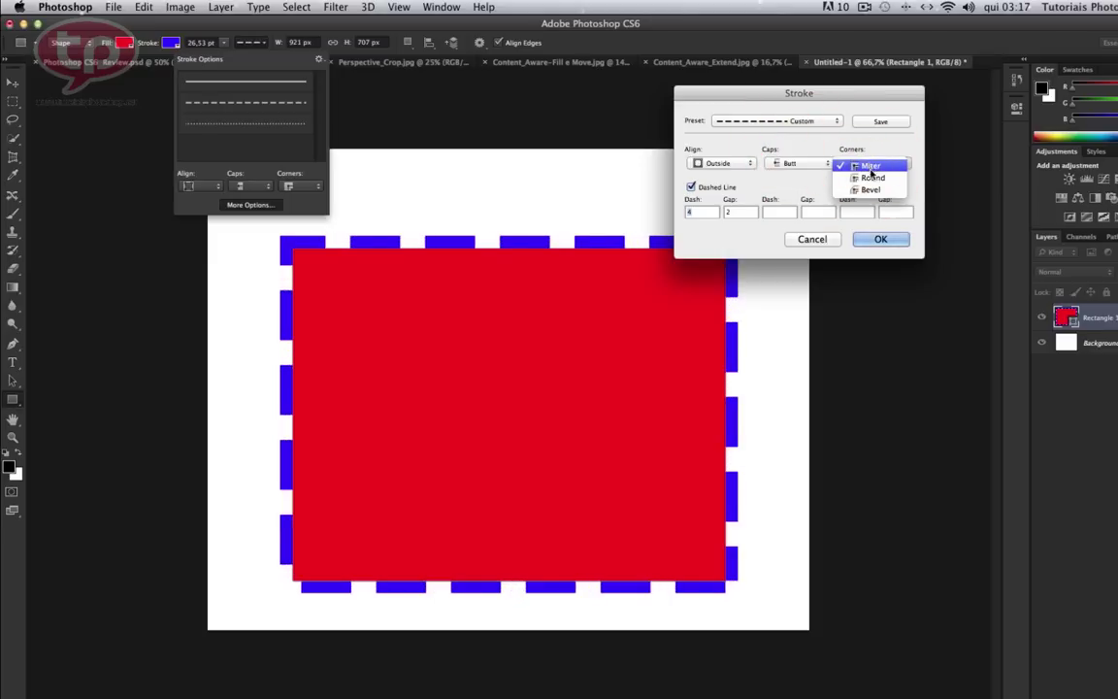
pyautogui.click(873, 178)
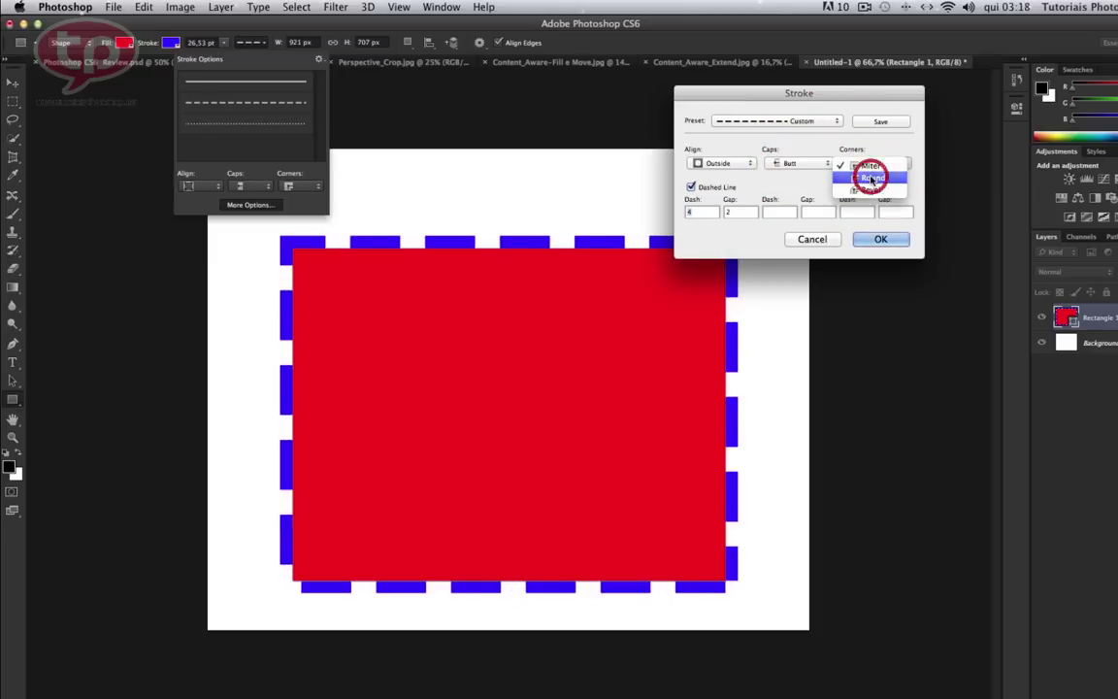
pyautogui.click(871, 163)
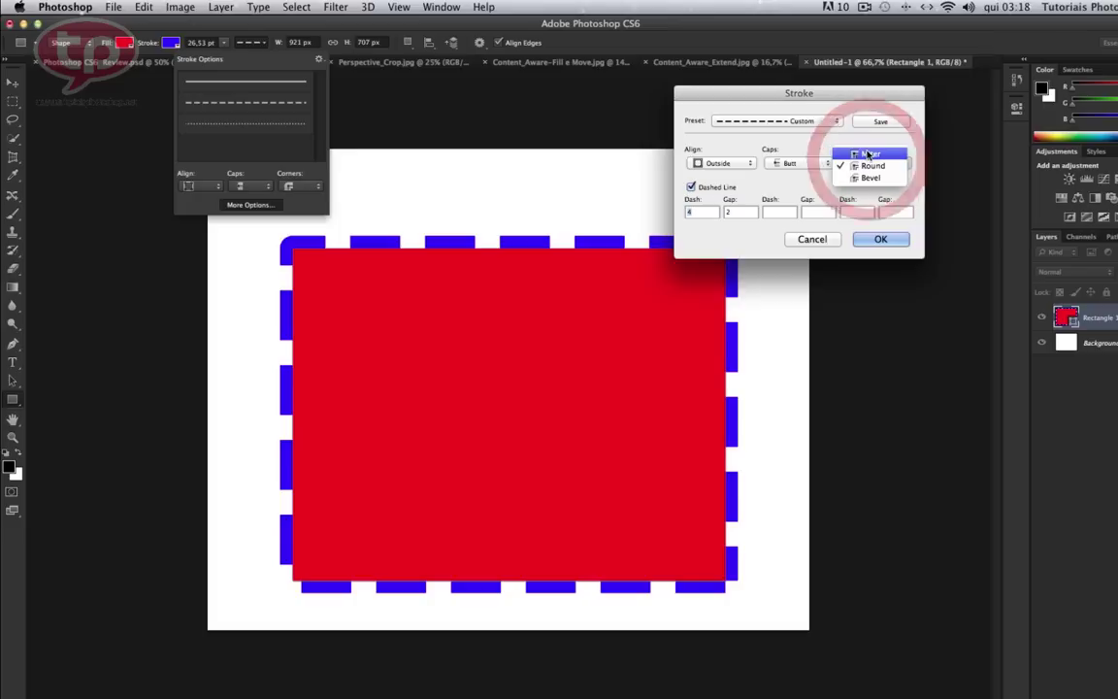
pyautogui.click(871, 154)
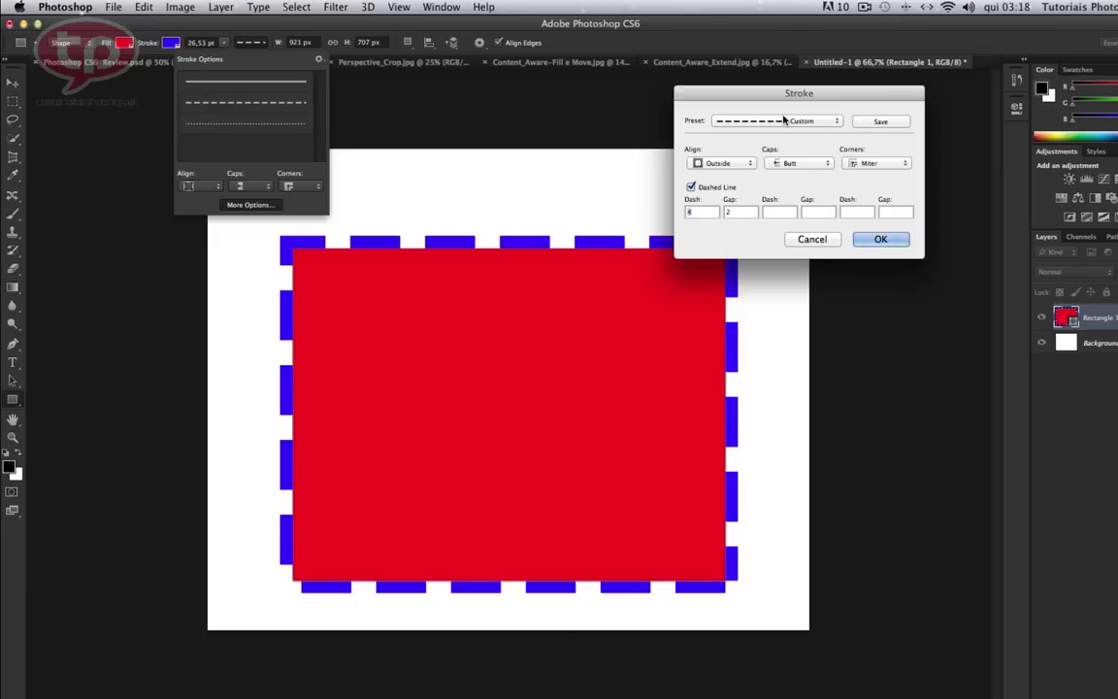
pyautogui.click(814, 240)
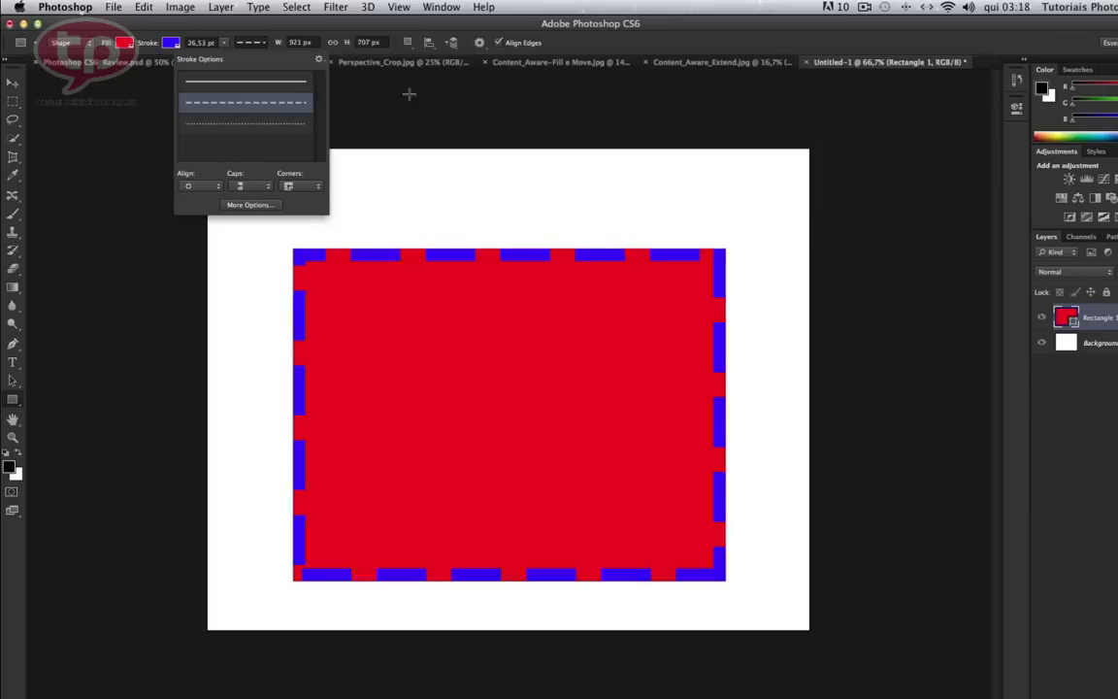
# - Select the Move tool and create a new blank 1280 x 1024 Untitled-2 document
pyautogui.click(12, 85)
pyautogui.click(392, 155)
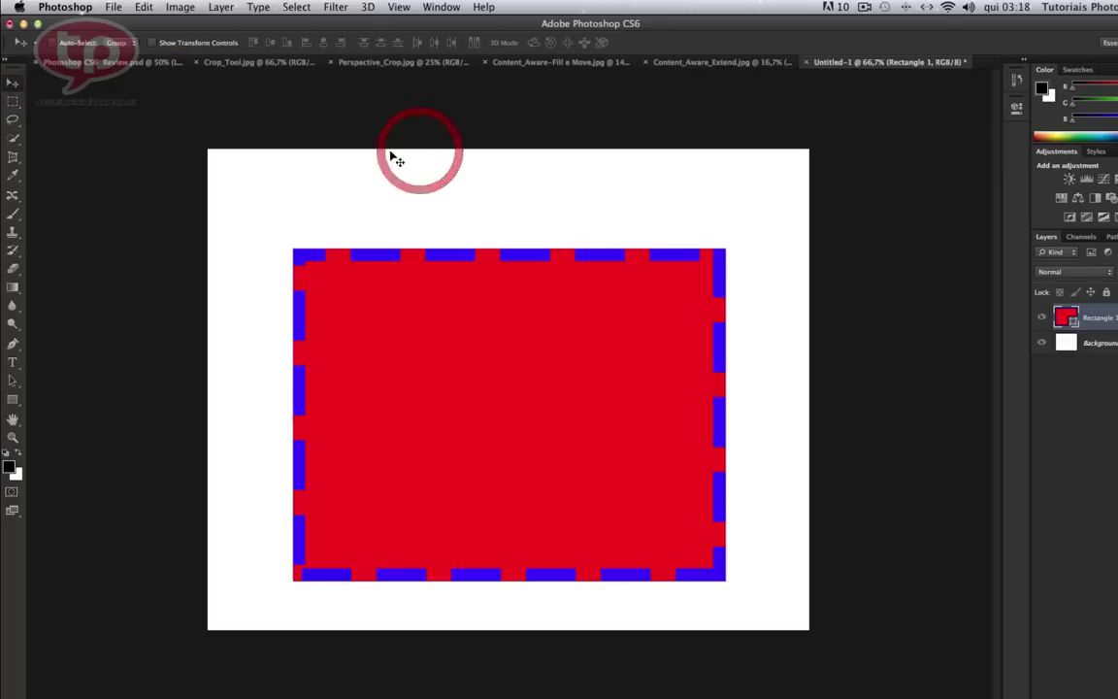
pyautogui.press('super+n')
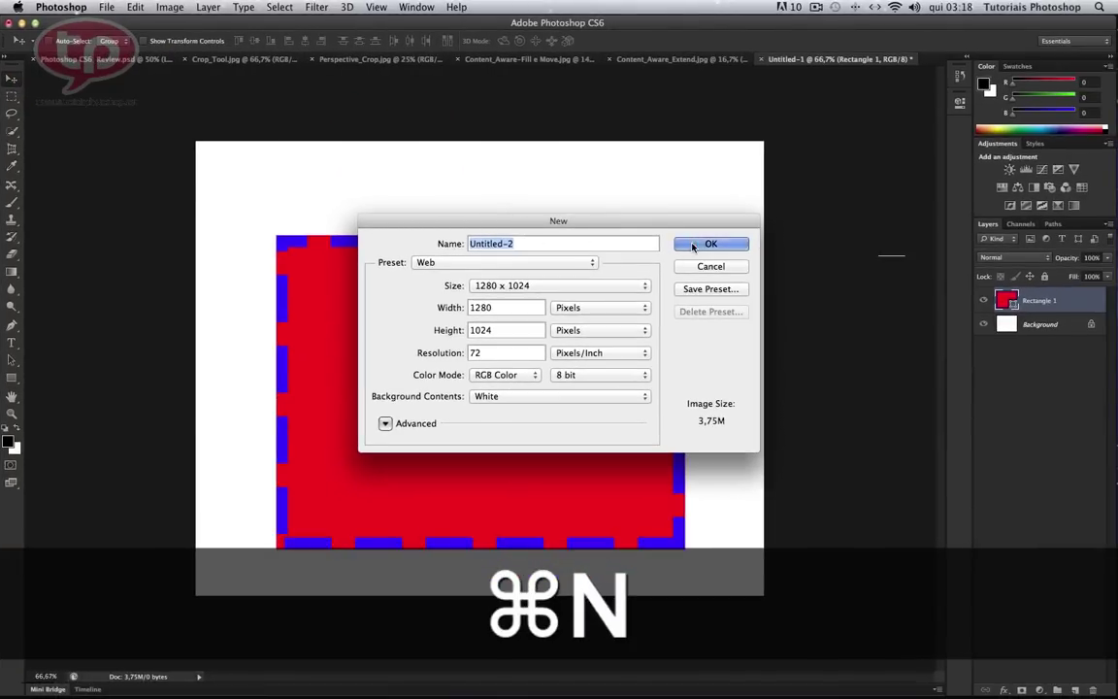
pyautogui.click(691, 244)
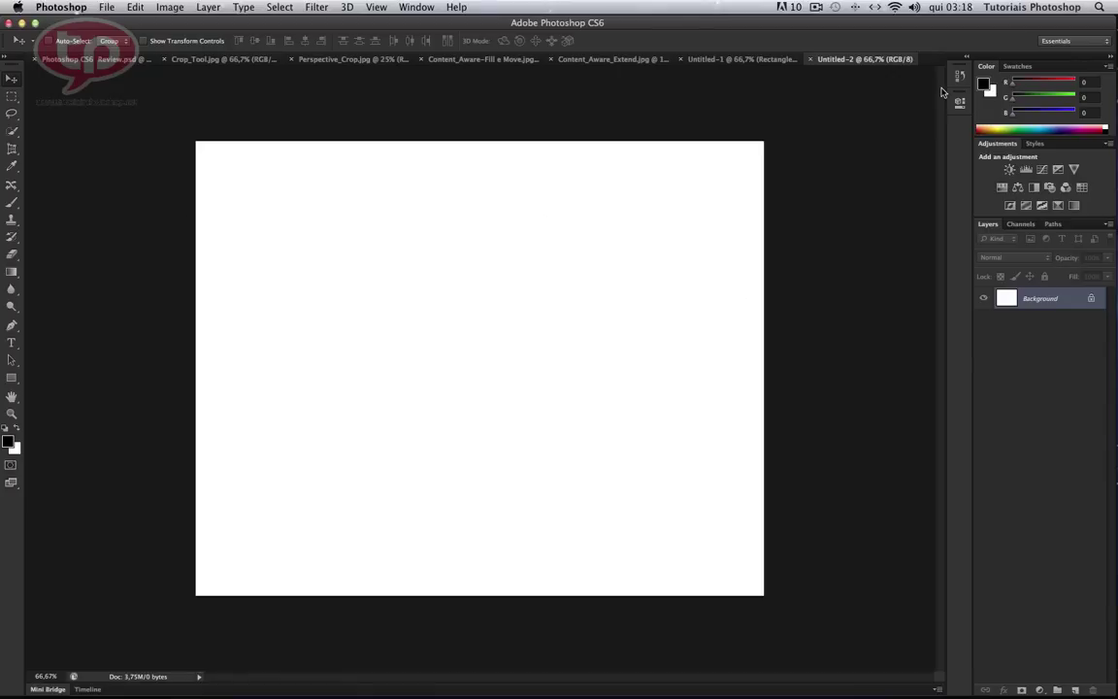
# - Show the Actions panel from the Window menu, enlarged to list Default Actions
pyautogui.click(417, 6)
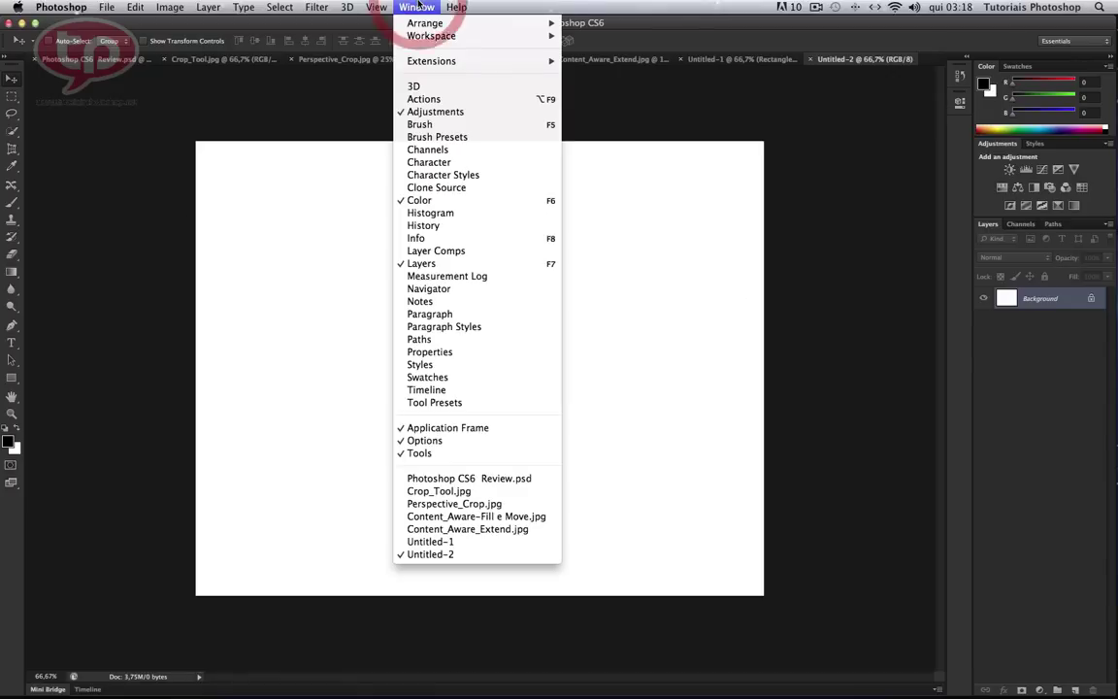
pyautogui.click(468, 99)
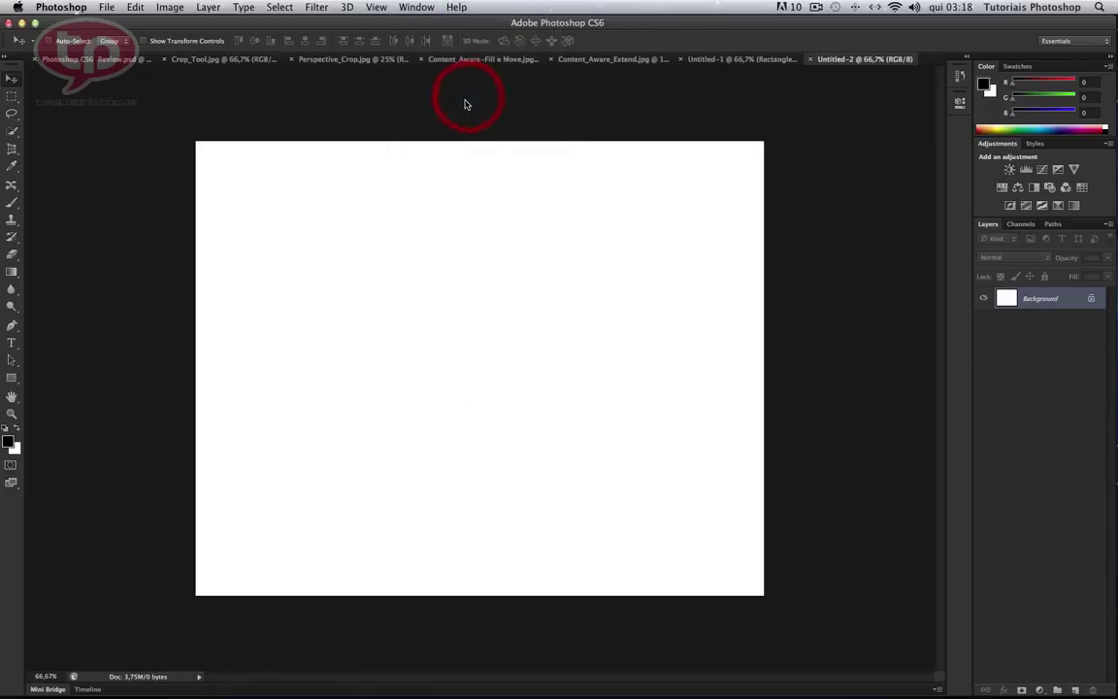
pyautogui.moveTo(945, 136); pyautogui.dragTo(949, 487)
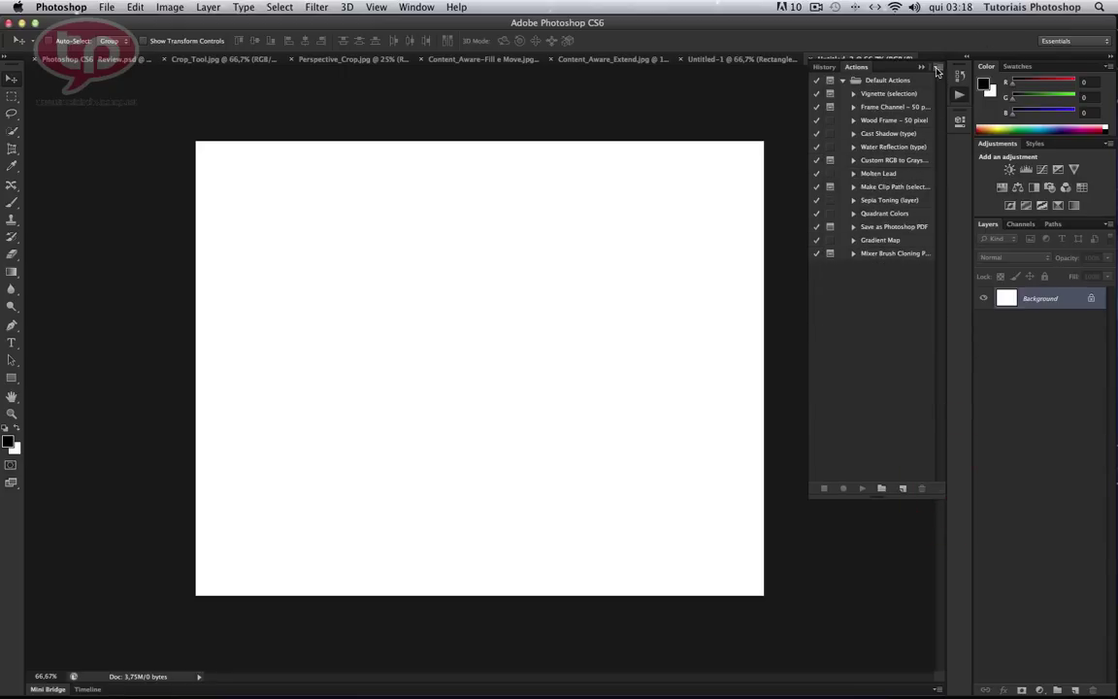
# - Enable Allow Tool Recording in the Actions panel menu and select the Brush tool
pyautogui.click(938, 67)
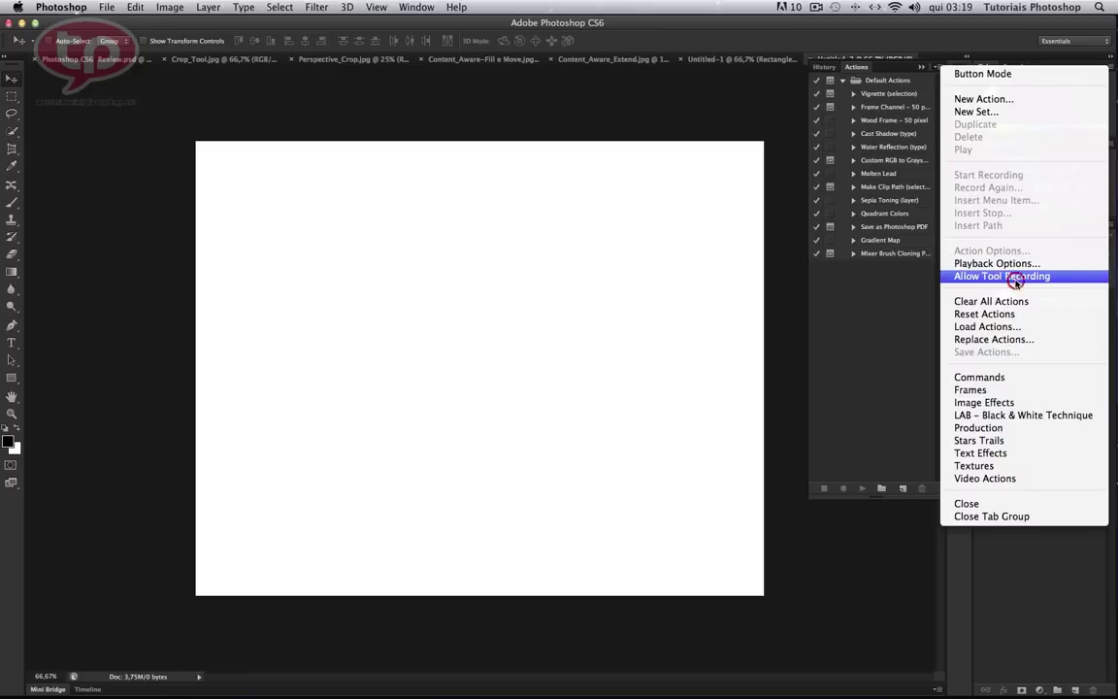
pyautogui.click(1015, 277)
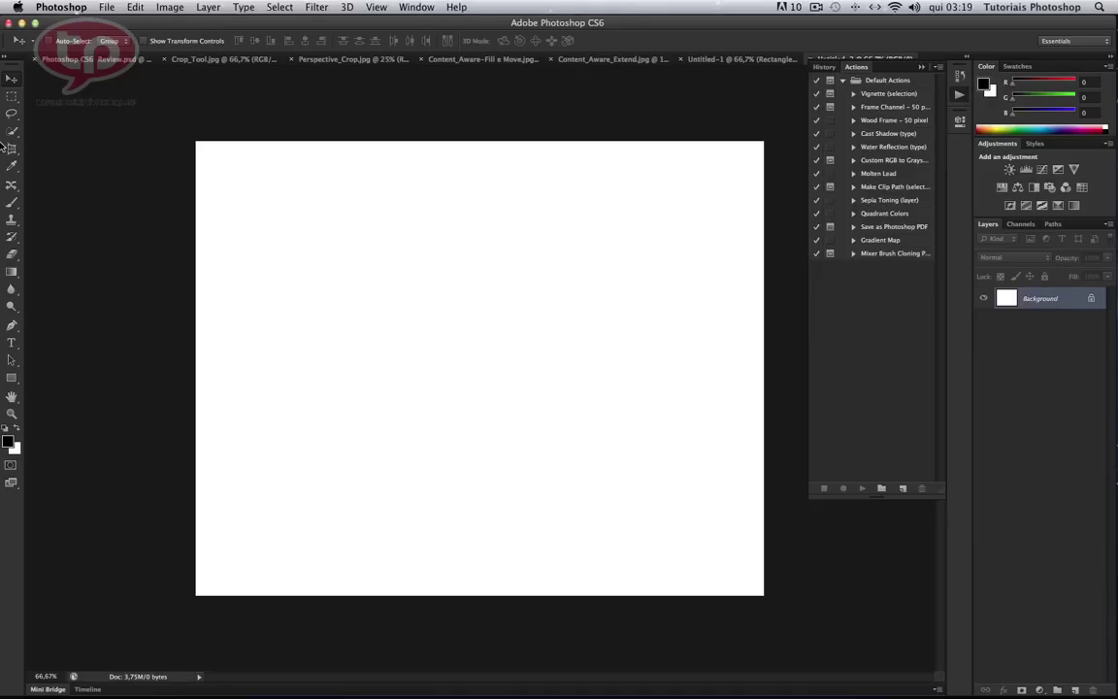
pyautogui.click(12, 204)
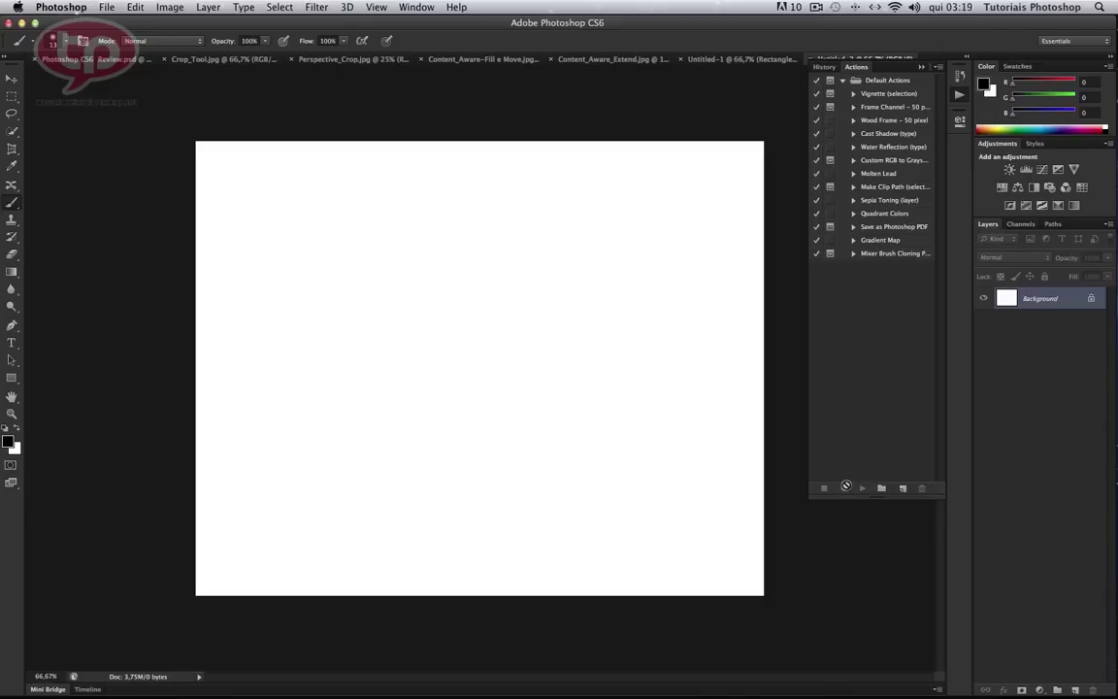
# - Create a new action named 'Desenho' and start recording it
pyautogui.click(904, 489)
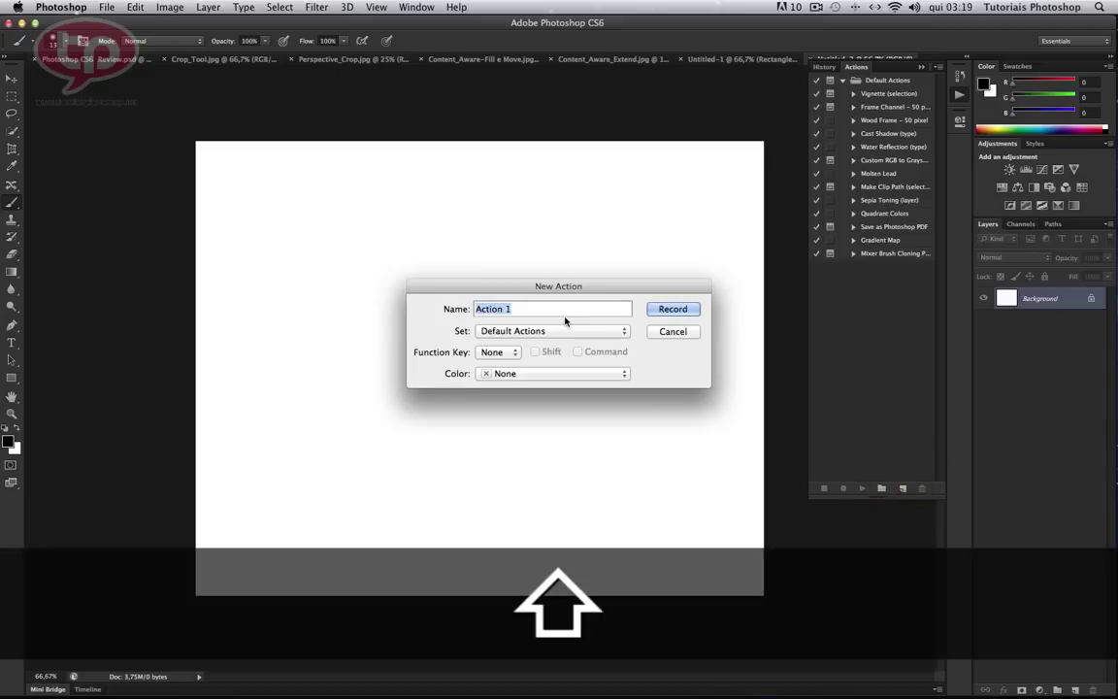
pyautogui.write('Desenho')
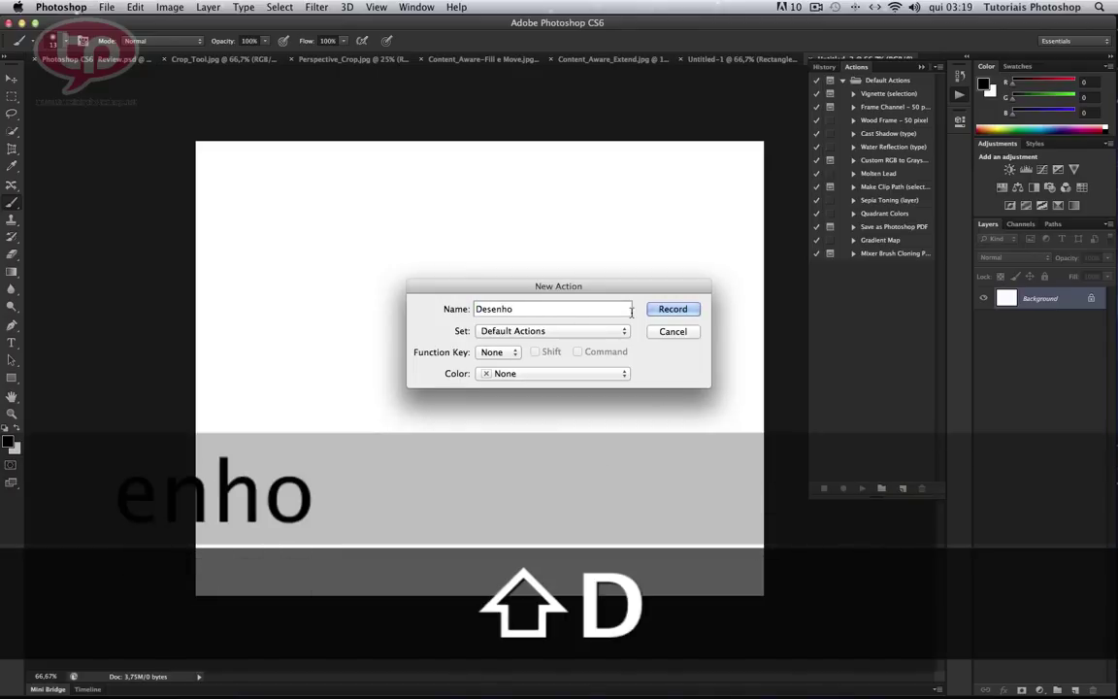
pyautogui.click(673, 308)
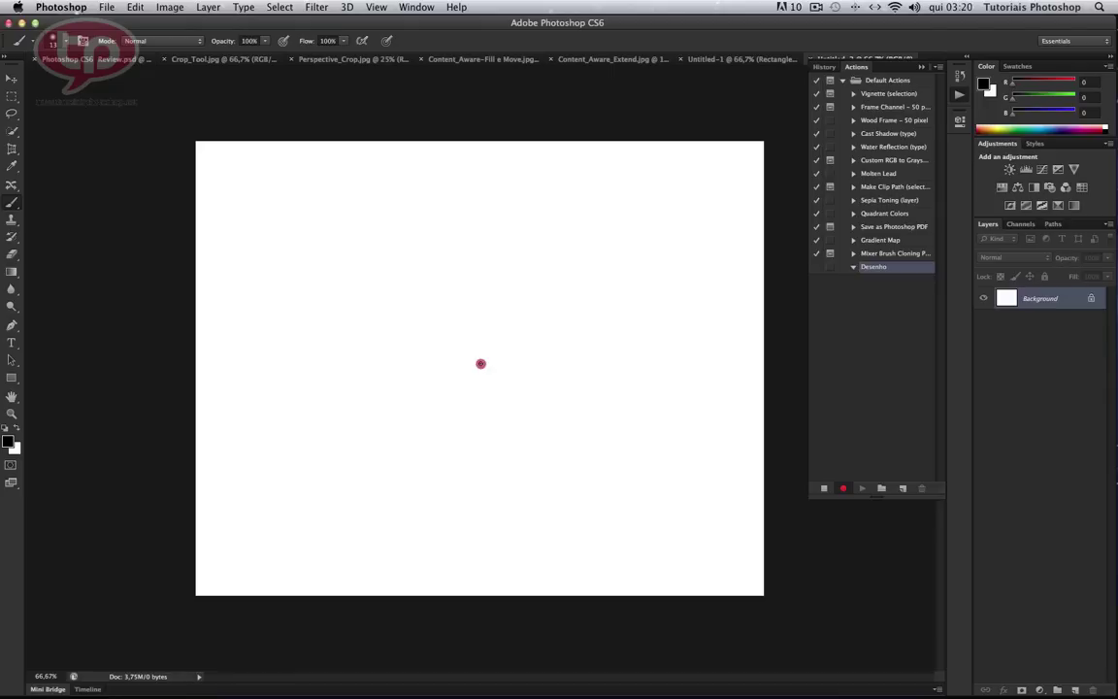
# - Brush the figure's eye, head outline, neck and chin line, and lower arm edge
pyautogui.click(481, 363)
pyautogui.moveTo(496, 371); pyautogui.dragTo(498, 359)
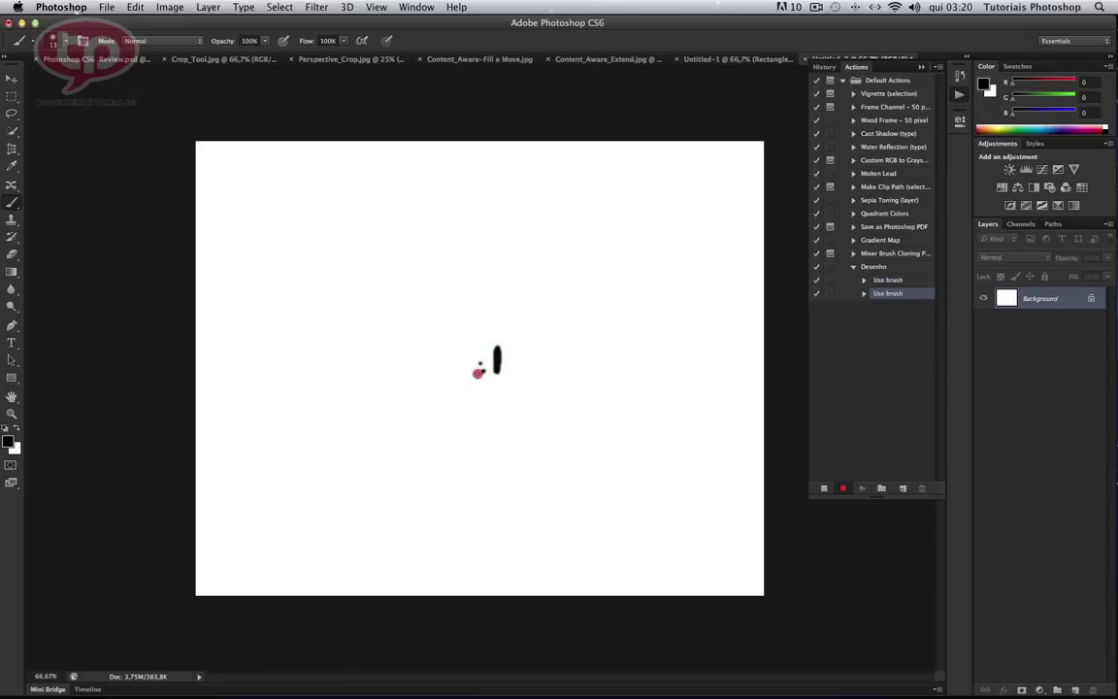
pyautogui.moveTo(478, 372)
pyautogui.mouseDown()
pyautogui.moveTo(459, 407)
pyautogui.moveTo(542, 397)
pyautogui.moveTo(523, 415)
pyautogui.mouseUp()
pyautogui.moveTo(477, 366)
pyautogui.mouseDown()
pyautogui.moveTo(490, 323)
pyautogui.moveTo(522, 319)
pyautogui.moveTo(537, 333)
pyautogui.moveTo(554, 394)
pyautogui.moveTo(526, 422)
pyautogui.moveTo(539, 422)
pyautogui.moveTo(559, 414)
pyautogui.moveTo(558, 387)
pyautogui.moveTo(596, 374)
pyautogui.moveTo(590, 401)
pyautogui.moveTo(601, 375)
pyautogui.moveTo(688, 348)
pyautogui.mouseUp()
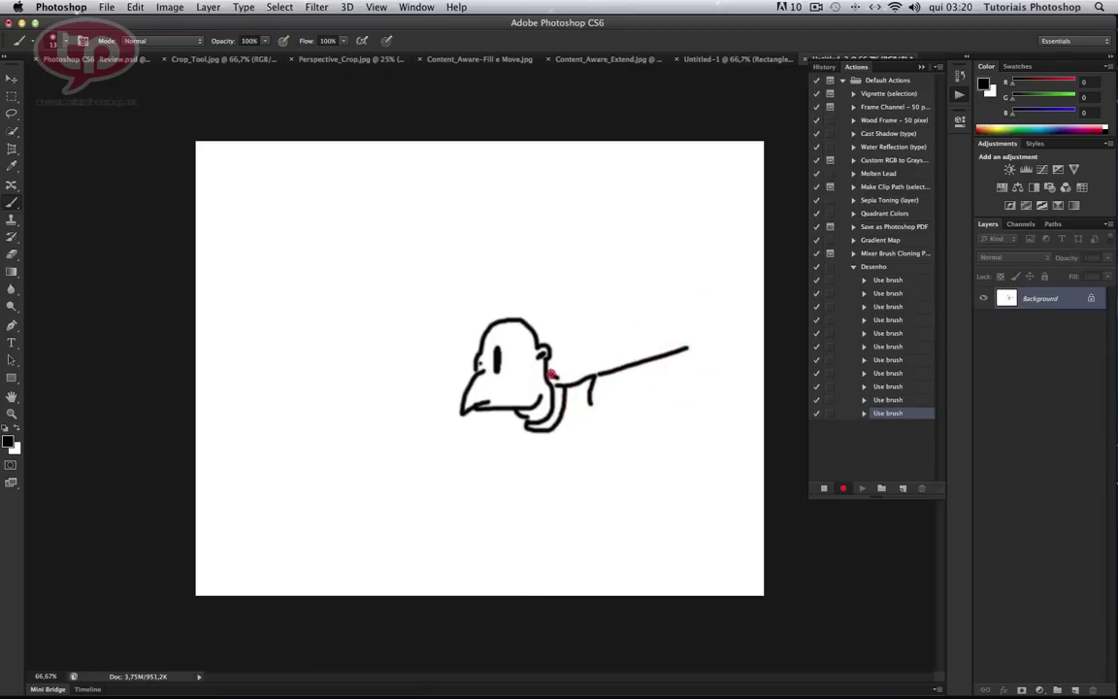
pyautogui.moveTo(552, 376)
pyautogui.mouseDown()
pyautogui.moveTo(540, 432)
pyautogui.moveTo(644, 459)
pyautogui.mouseUp()
pyautogui.moveTo(596, 403)
pyautogui.mouseDown()
pyautogui.moveTo(731, 355)
pyautogui.moveTo(704, 335)
pyautogui.moveTo(726, 348)
pyautogui.mouseUp()
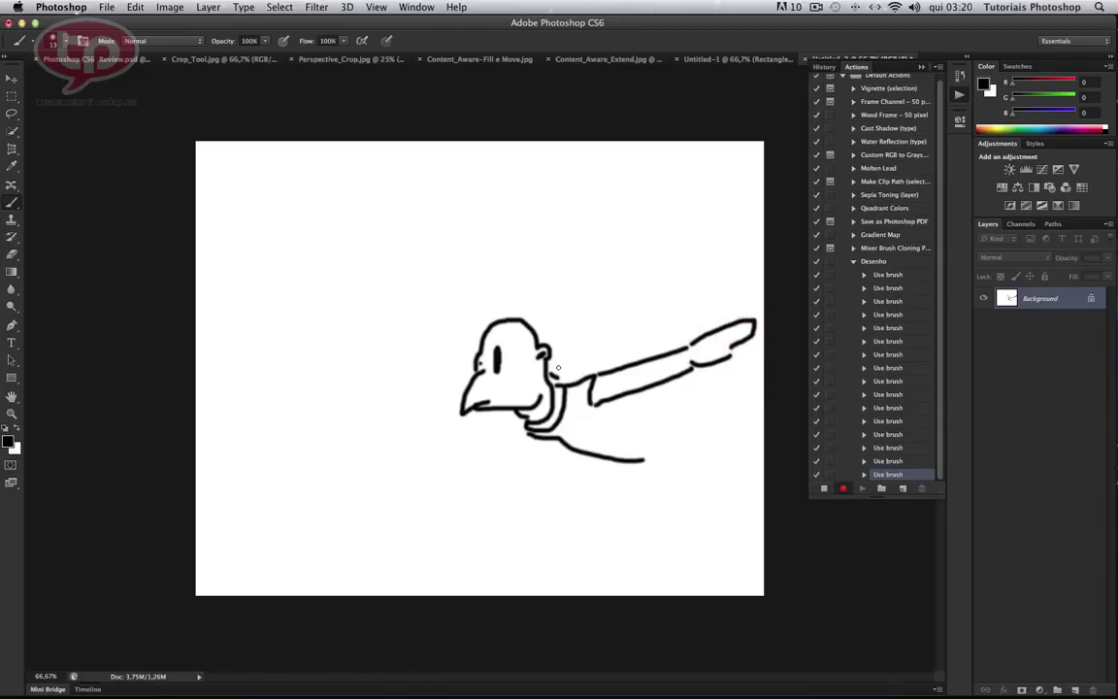
# - Add the antenna, the body outline under the arm and the extended bottom outline
pyautogui.moveTo(541, 334)
pyautogui.mouseDown()
pyautogui.moveTo(518, 292)
pyautogui.moveTo(525, 314)
pyautogui.mouseUp()
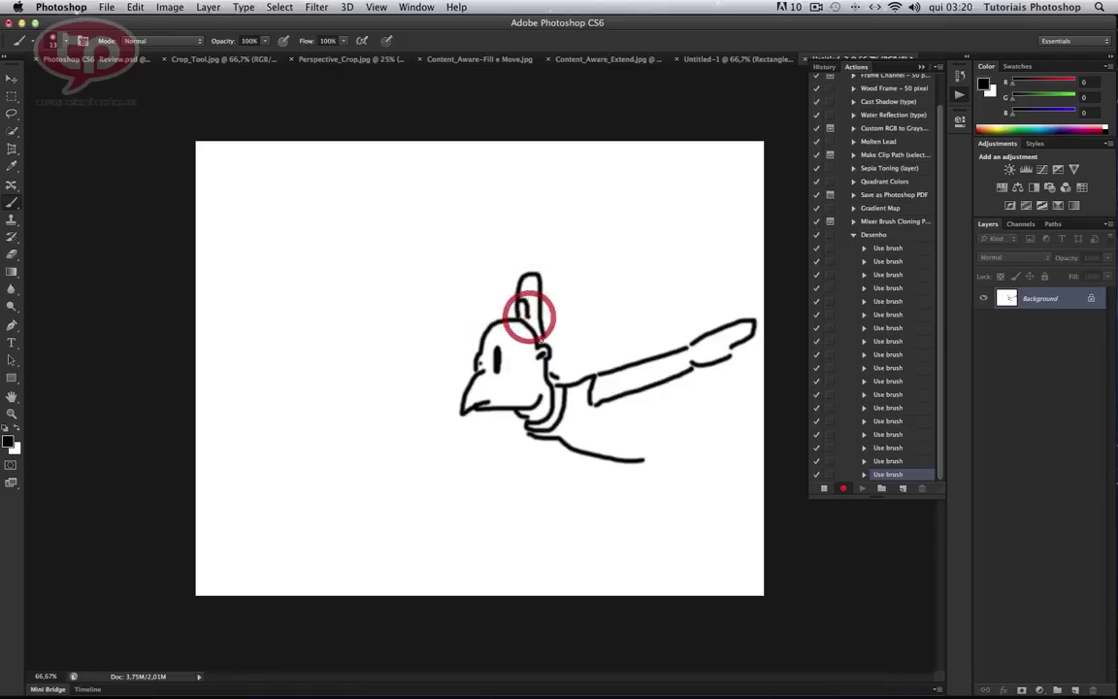
pyautogui.click(542, 341)
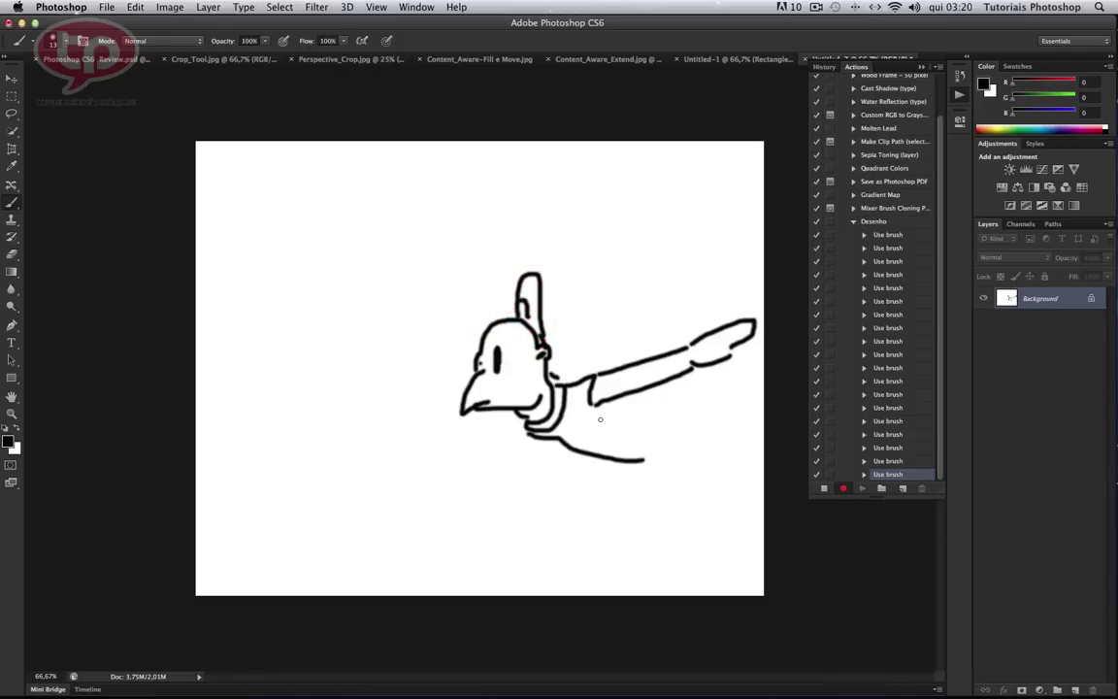
pyautogui.moveTo(592, 404)
pyautogui.mouseDown()
pyautogui.moveTo(666, 404)
pyautogui.moveTo(666, 451)
pyautogui.moveTo(647, 458)
pyautogui.mouseUp()
pyautogui.moveTo(677, 407)
pyautogui.mouseDown()
pyautogui.moveTo(718, 407)
pyautogui.moveTo(756, 389)
pyautogui.moveTo(762, 429)
pyautogui.moveTo(668, 448)
pyautogui.mouseUp()
pyautogui.click(696, 396)
pyautogui.moveTo(733, 385)
pyautogui.mouseDown()
pyautogui.moveTo(763, 367)
pyautogui.moveTo(763, 385)
pyautogui.mouseUp()
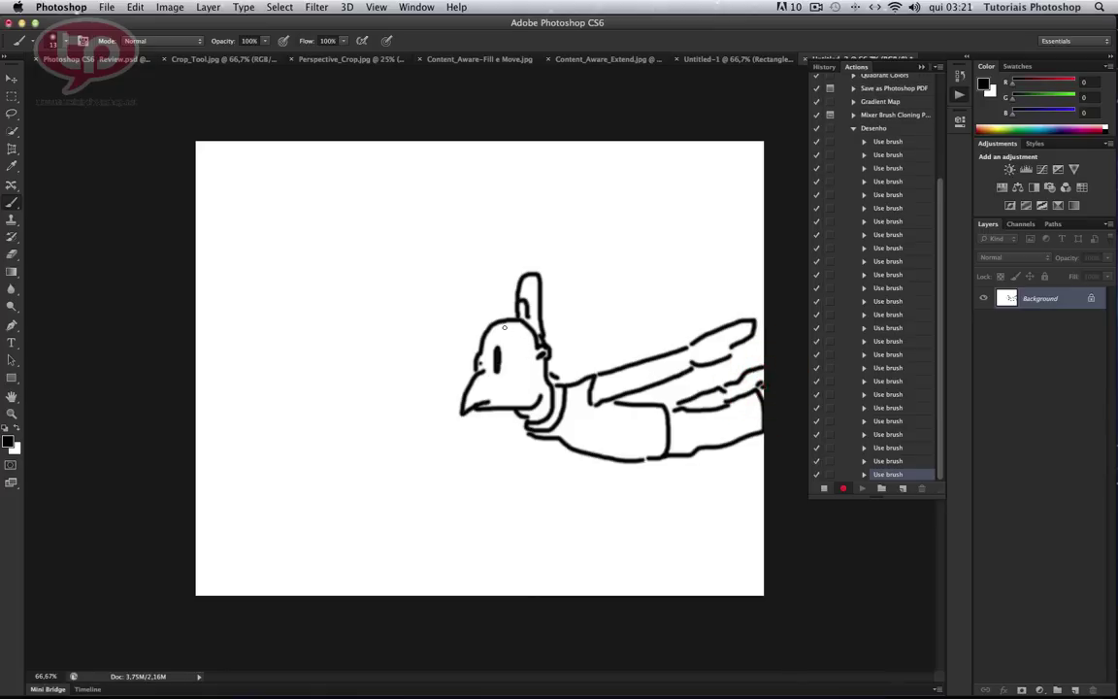
# - Add short hair strokes and marks on top of the figure's head
pyautogui.moveTo(487, 317); pyautogui.dragTo(506, 324)
pyautogui.click(497, 318)
pyautogui.click(494, 323)
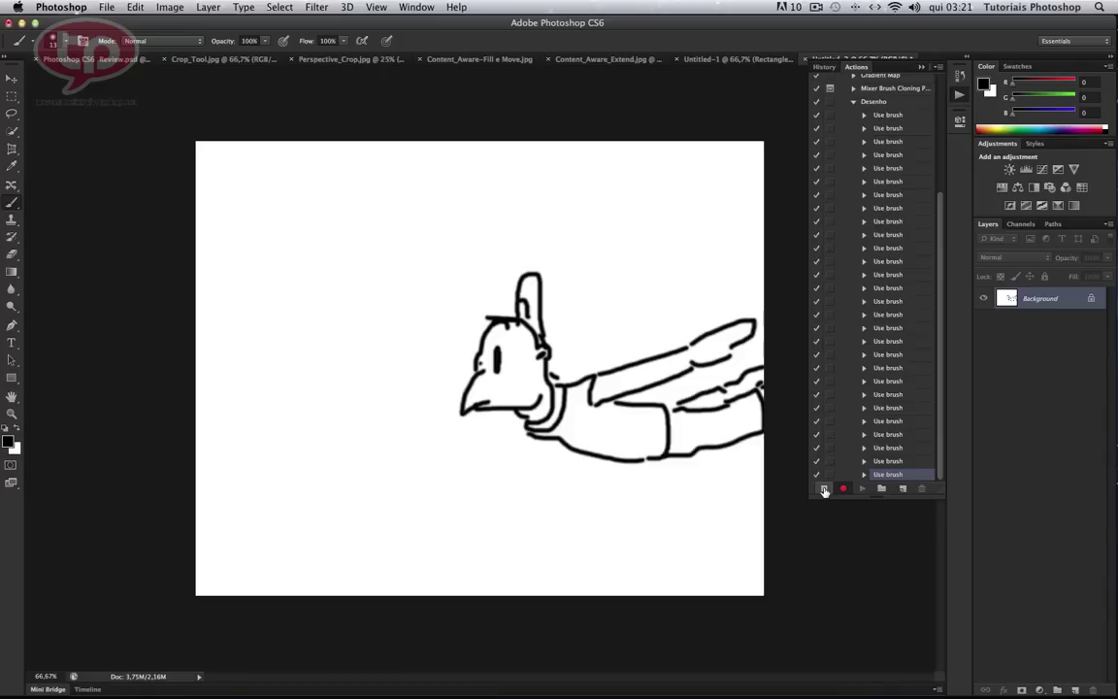
# - Stop recording Desenho, fill a new layer white and replay the action in black
pyautogui.click(824, 490)
pyautogui.click(1076, 690)
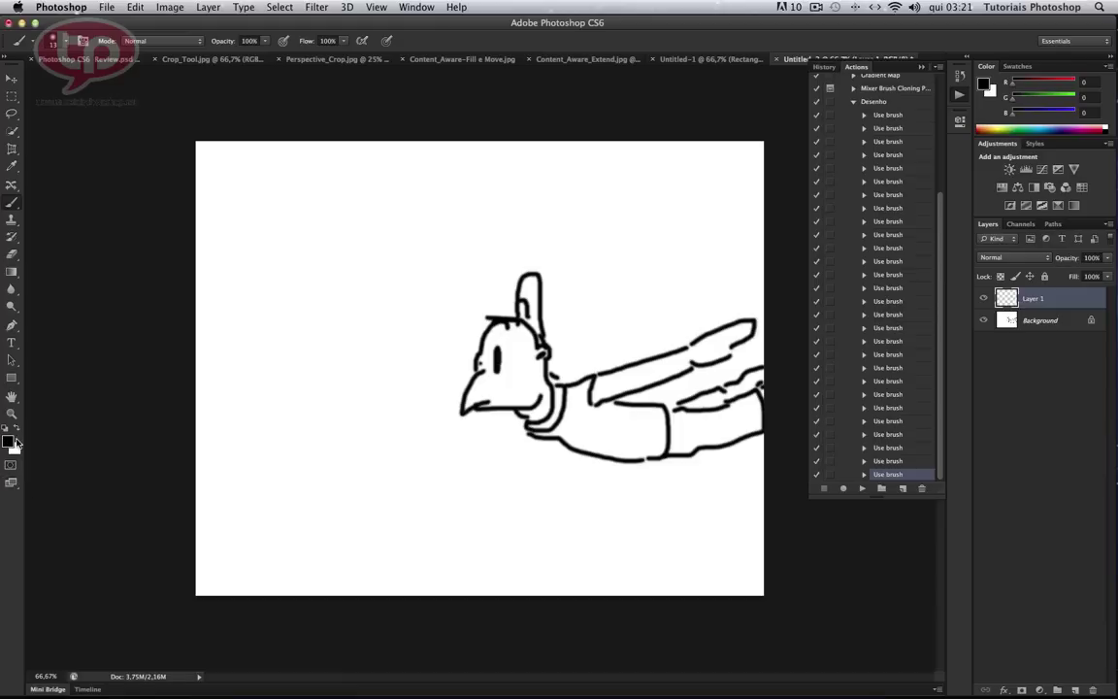
pyautogui.press('x')
pyautogui.hotkey('alt', 'BackSpace')
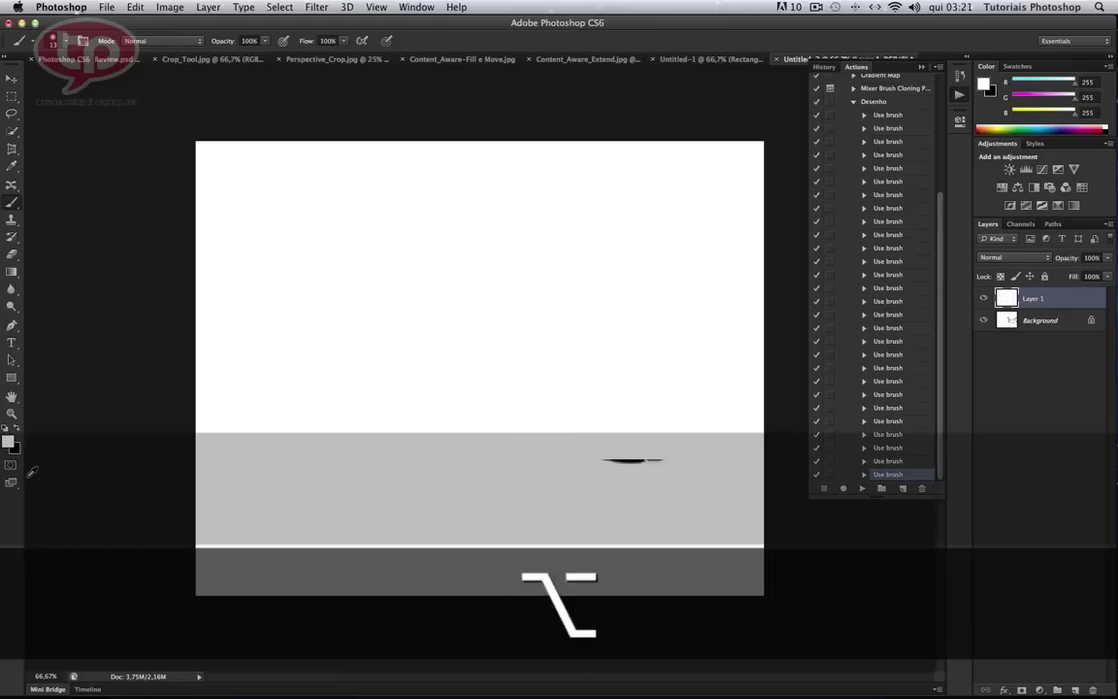
pyautogui.press('x')
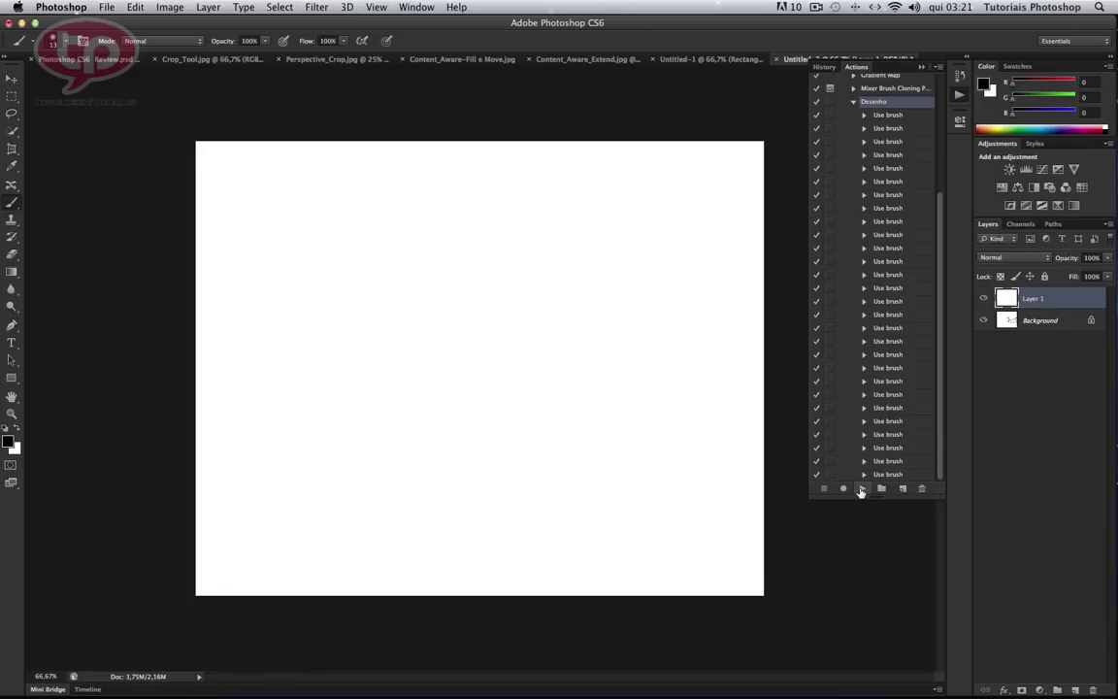
pyautogui.click(860, 489)
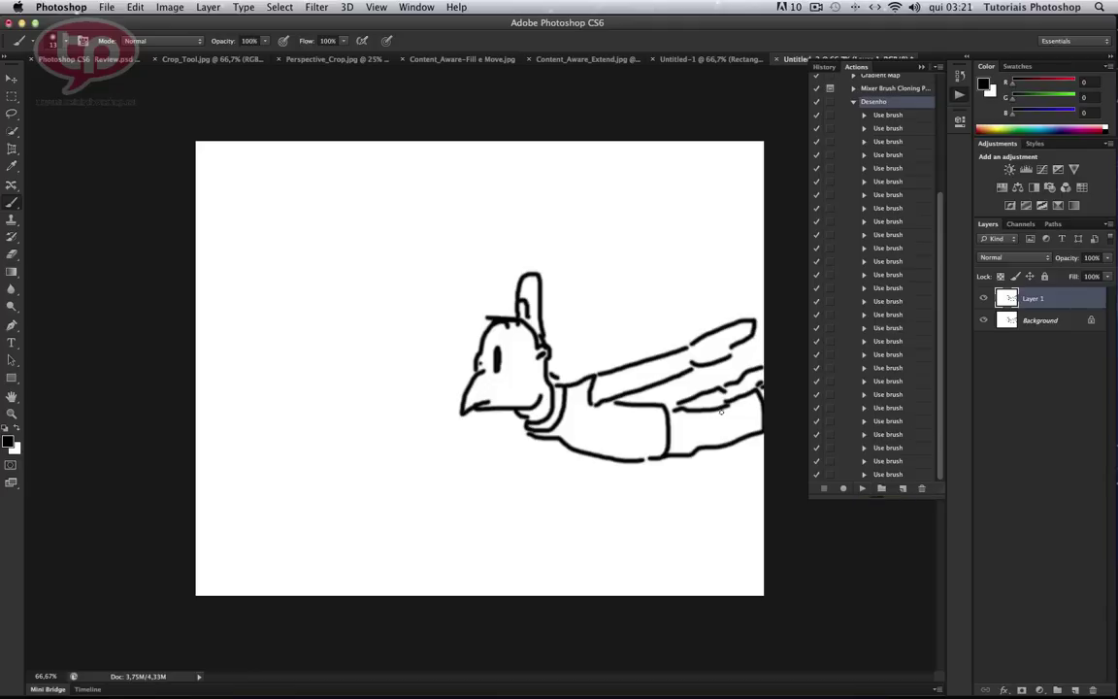
# - Fill new Layer 2 white and replay Desenho with a bright red foreground
pyautogui.click(1076, 688)
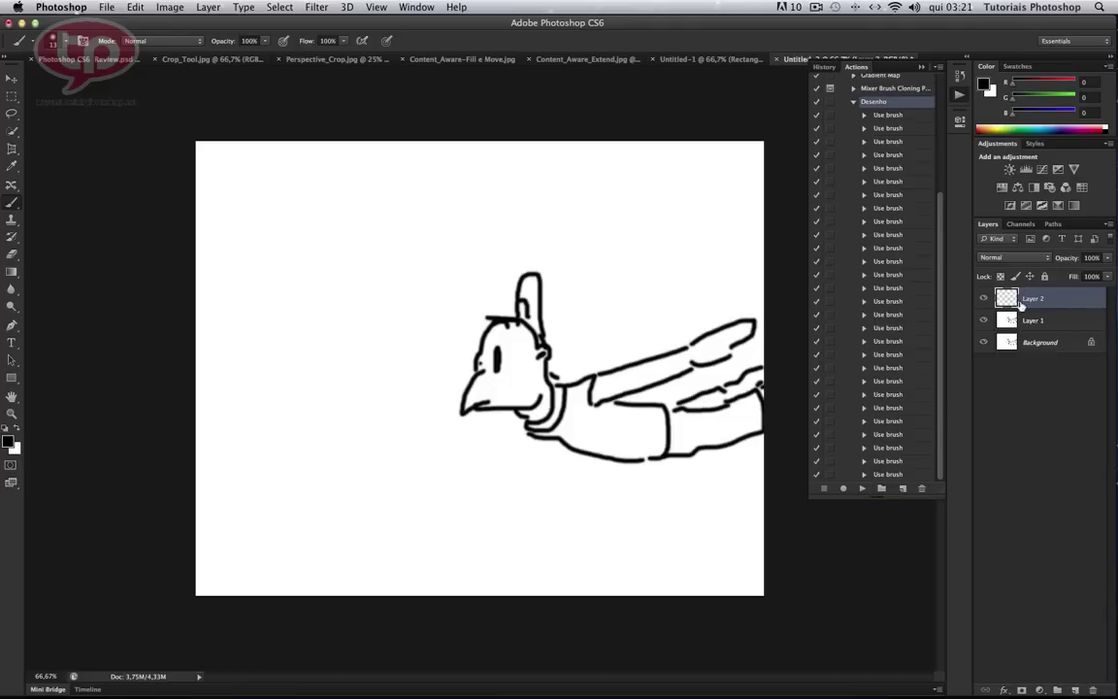
pyautogui.press('x')
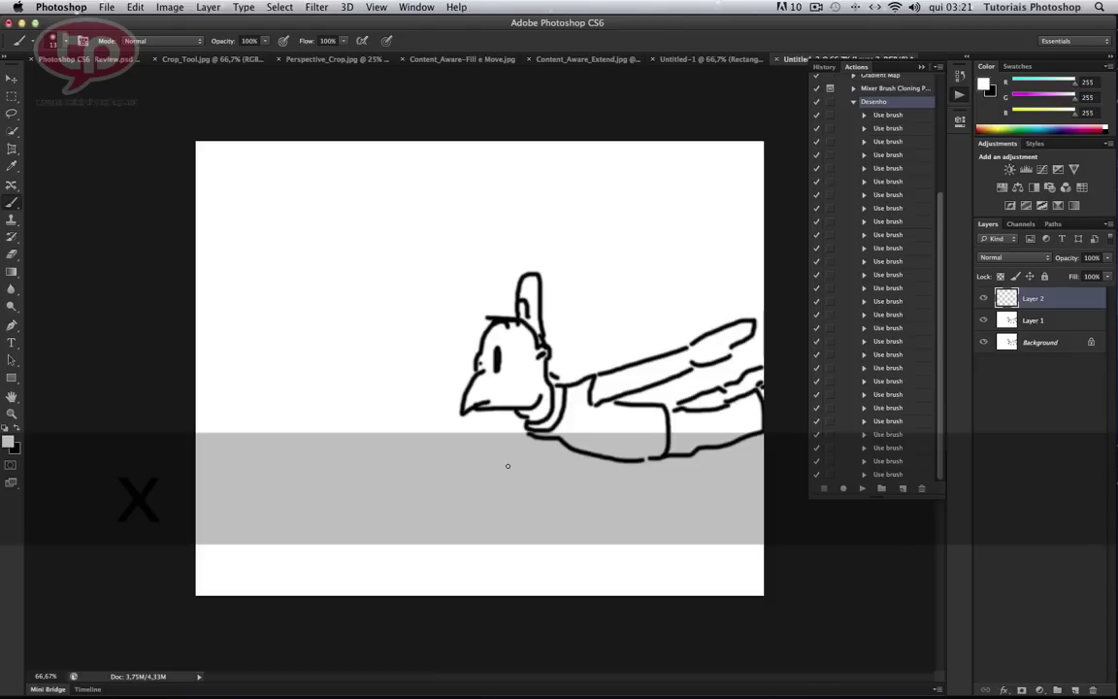
pyautogui.hotkey('alt', 'BackSpace')
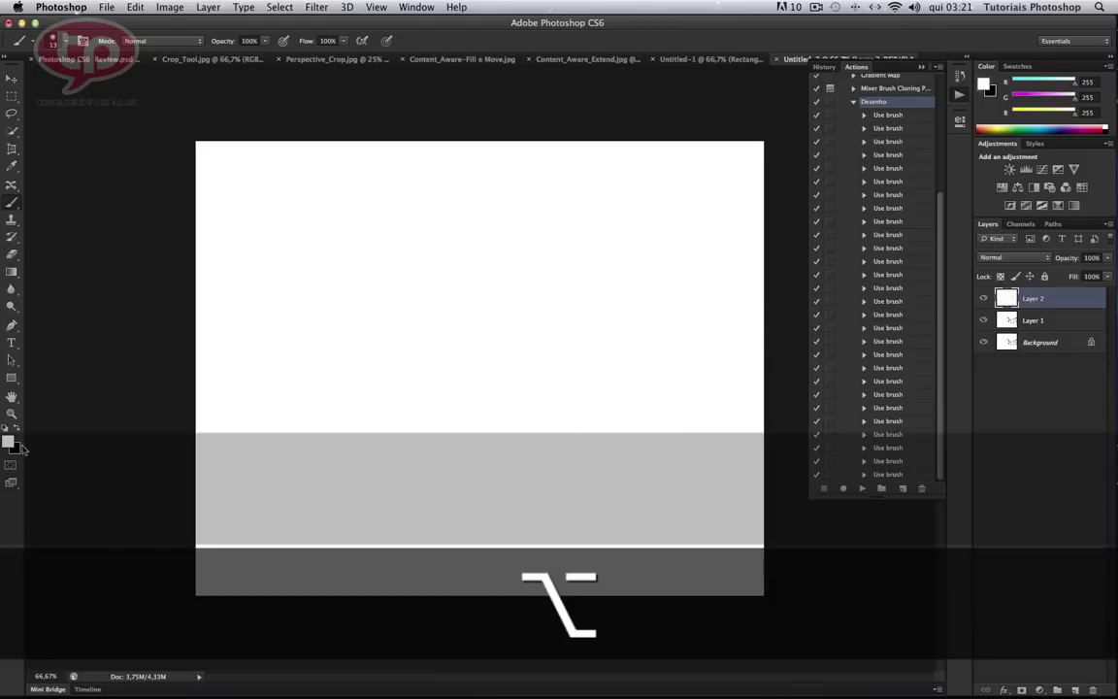
pyautogui.click(11, 442)
pyautogui.click(542, 242)
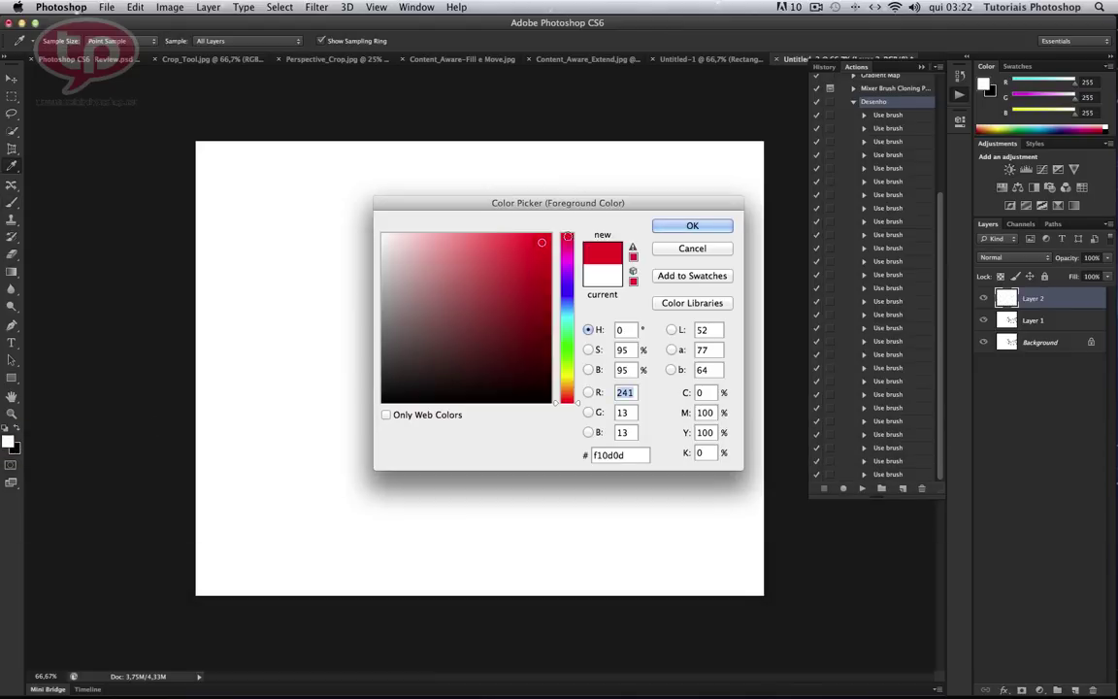
pyautogui.click(692, 226)
pyautogui.press('b')
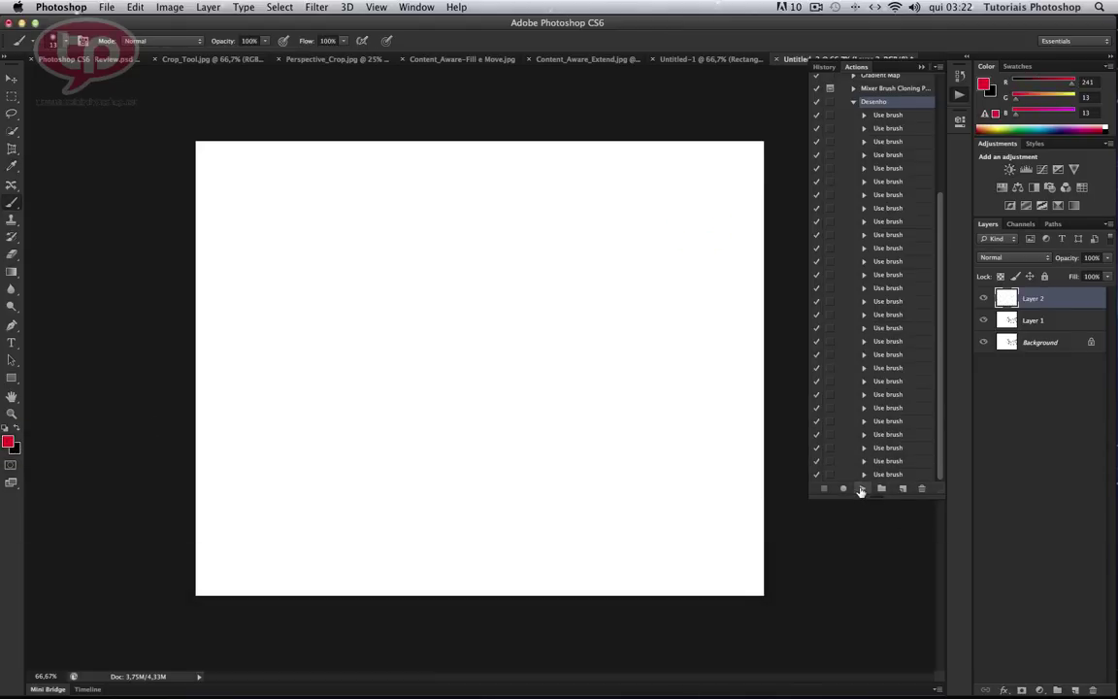
pyautogui.click(861, 490)
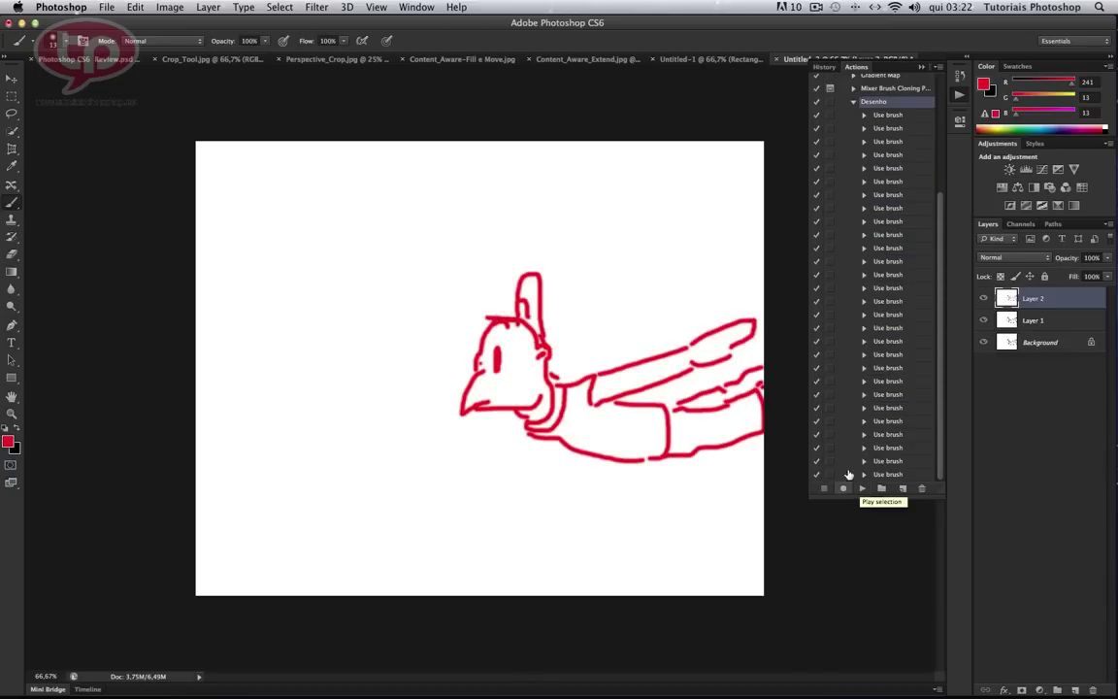
# - Add Layer 3 and fill it with white after resetting default colours
pyautogui.click(1074, 687)
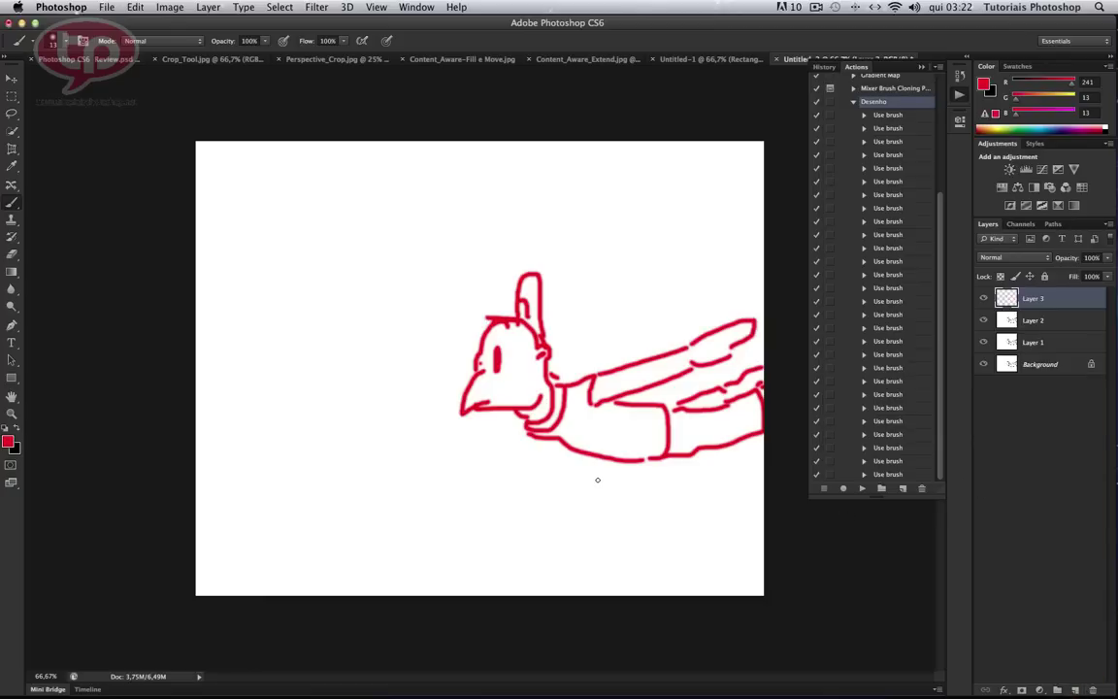
pyautogui.press('d')
pyautogui.press('x')
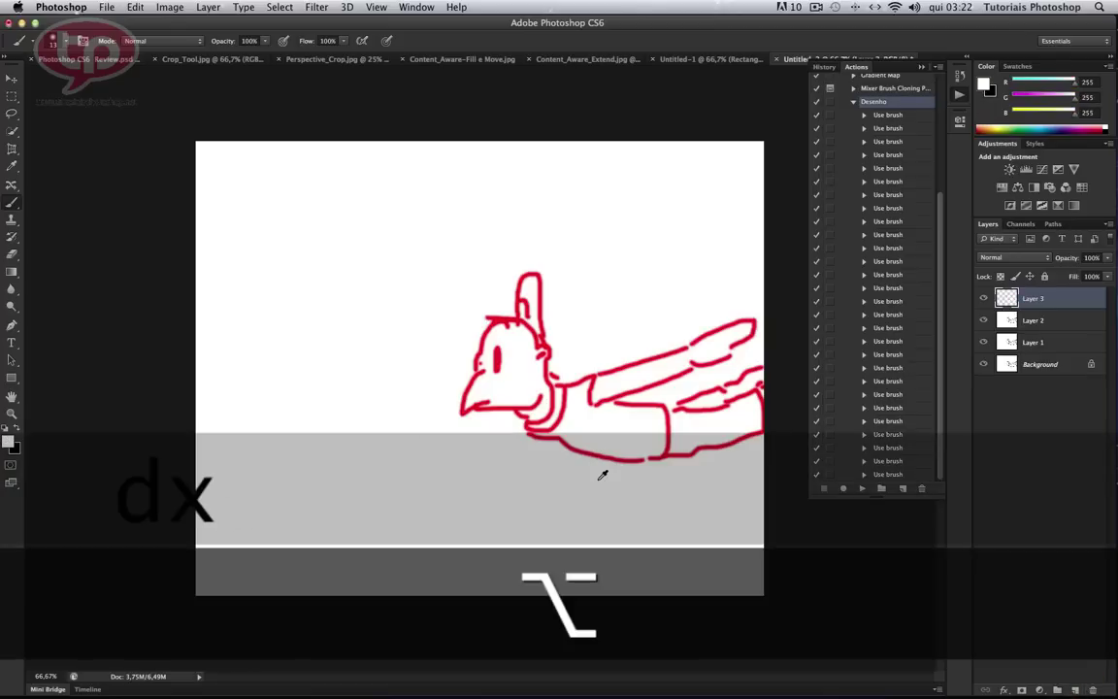
pyautogui.hotkey('alt', 'BackSpace')
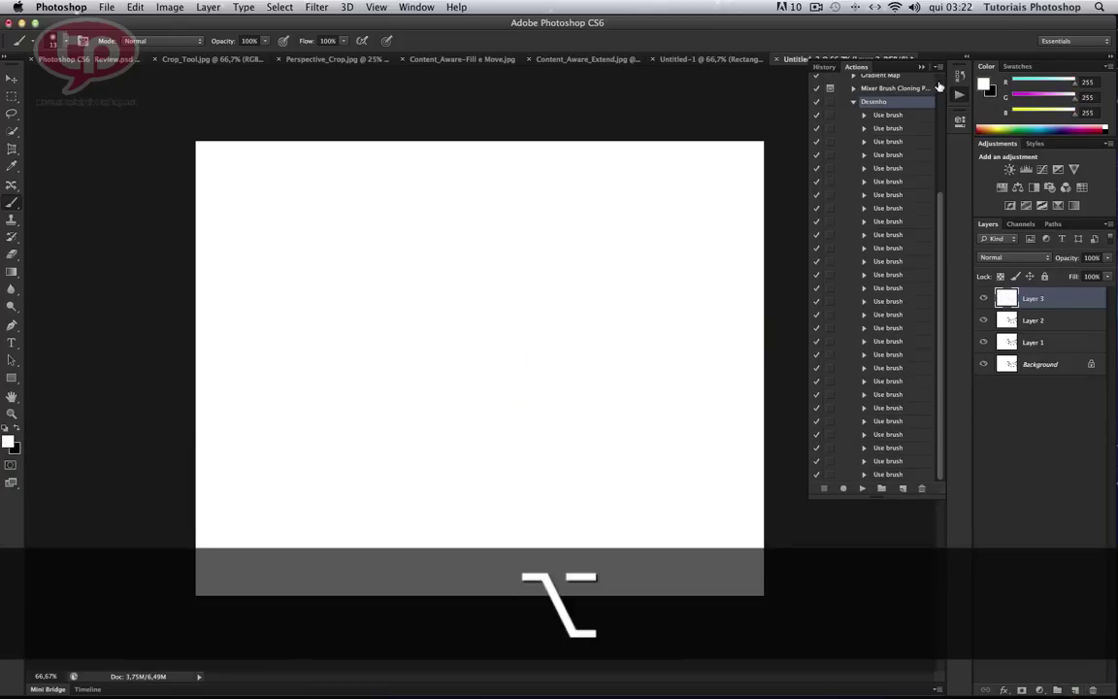
# - Set action Playback Options to Step by Step and start playing Desenho
pyautogui.click(937, 67)
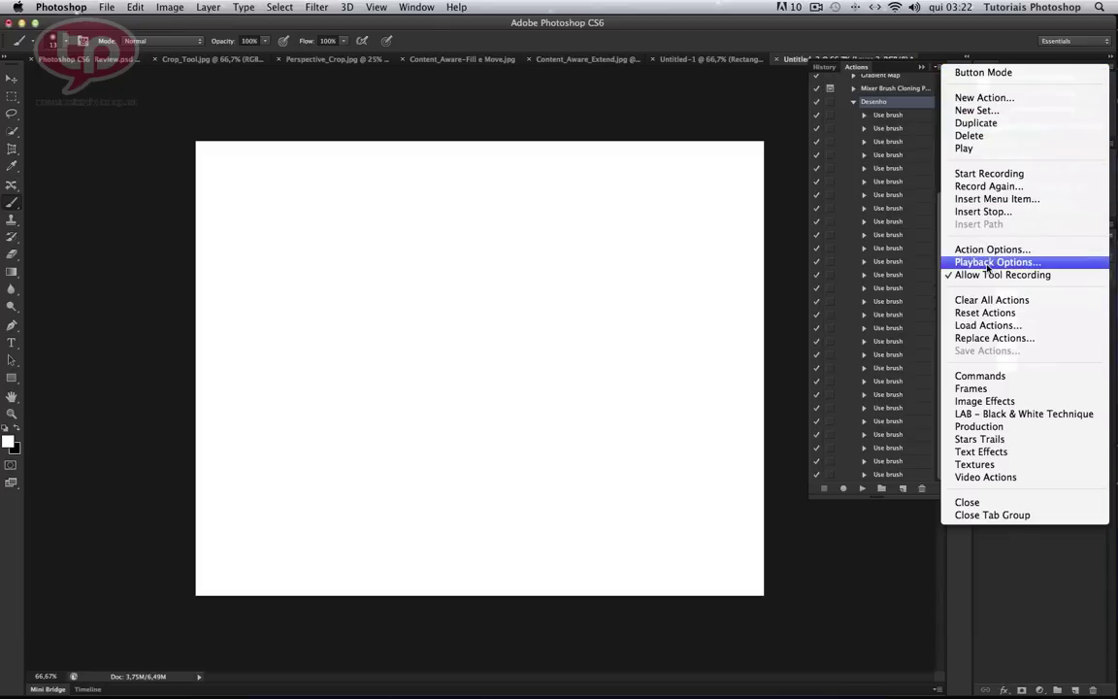
pyautogui.click(985, 262)
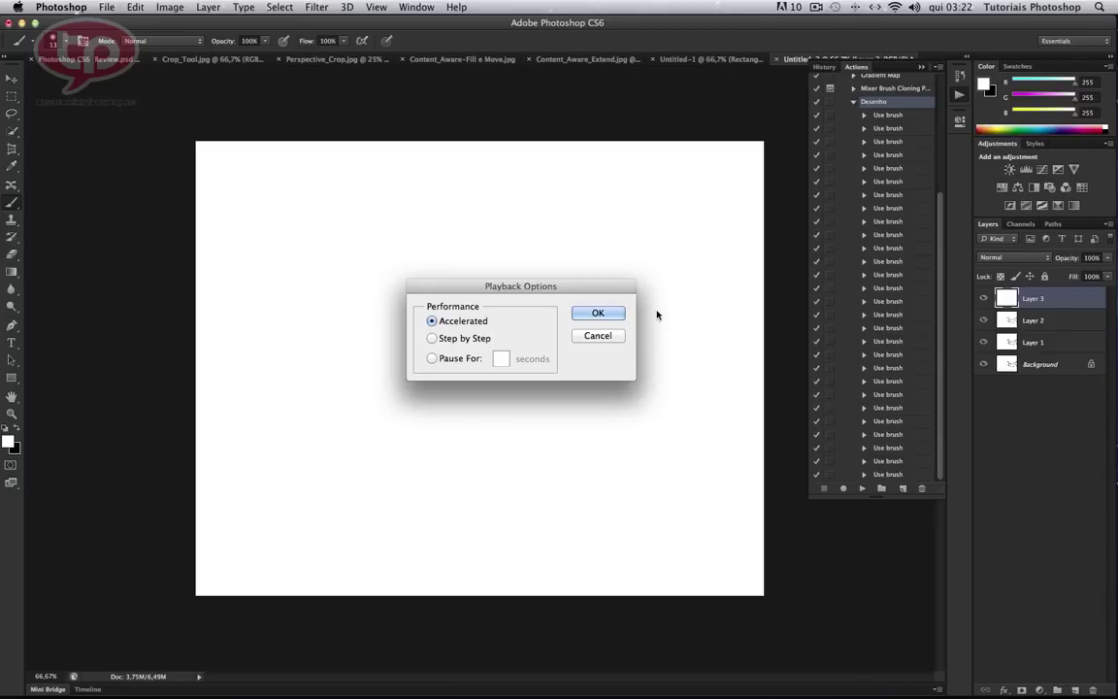
pyautogui.moveTo(569, 292); pyautogui.dragTo(837, 407)
pyautogui.click(705, 462)
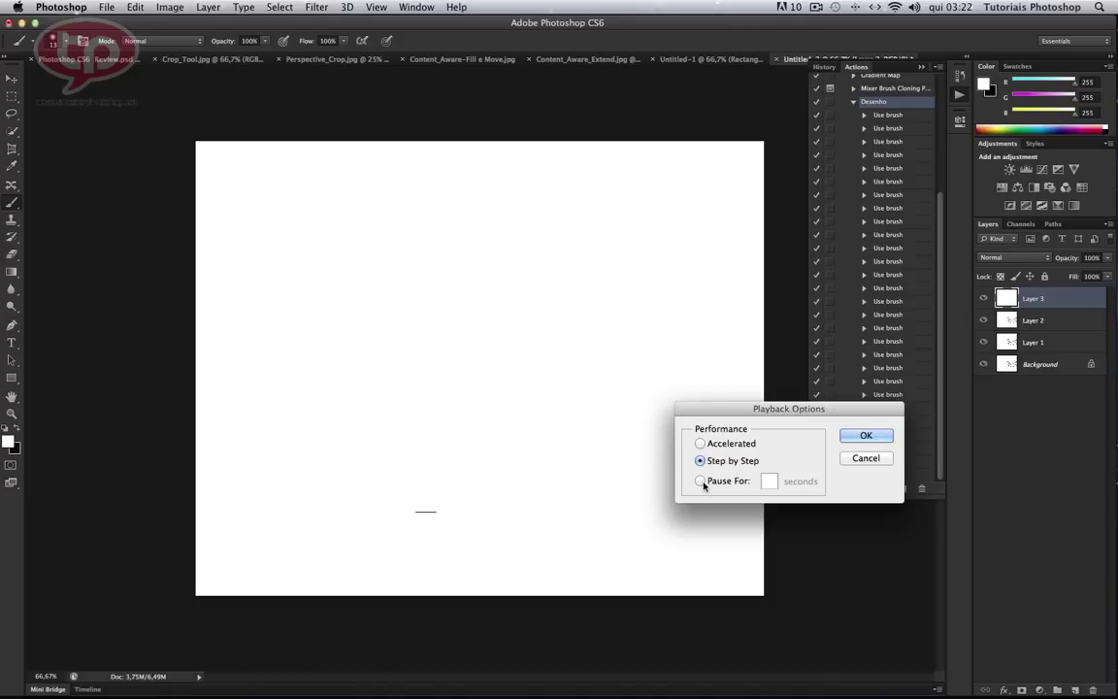
pyautogui.click(701, 481)
pyautogui.click(717, 462)
pyautogui.click(864, 436)
pyautogui.click(860, 489)
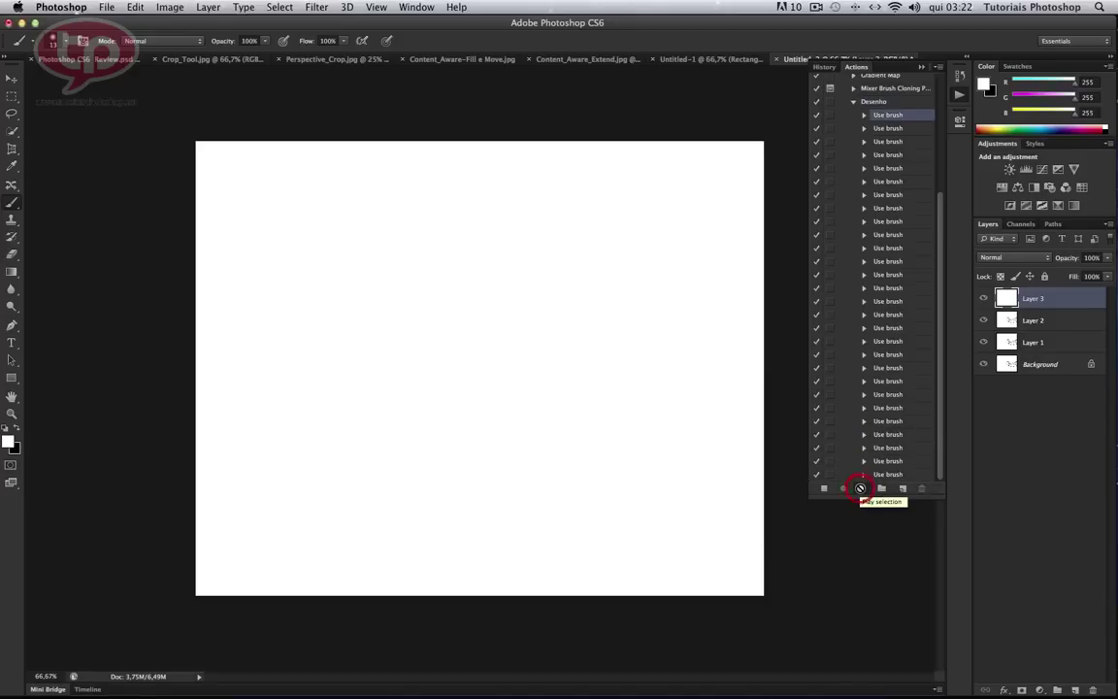
# - Choose bright red as foreground and replay Desenho step by step onto Layer 3
pyautogui.click(861, 488)
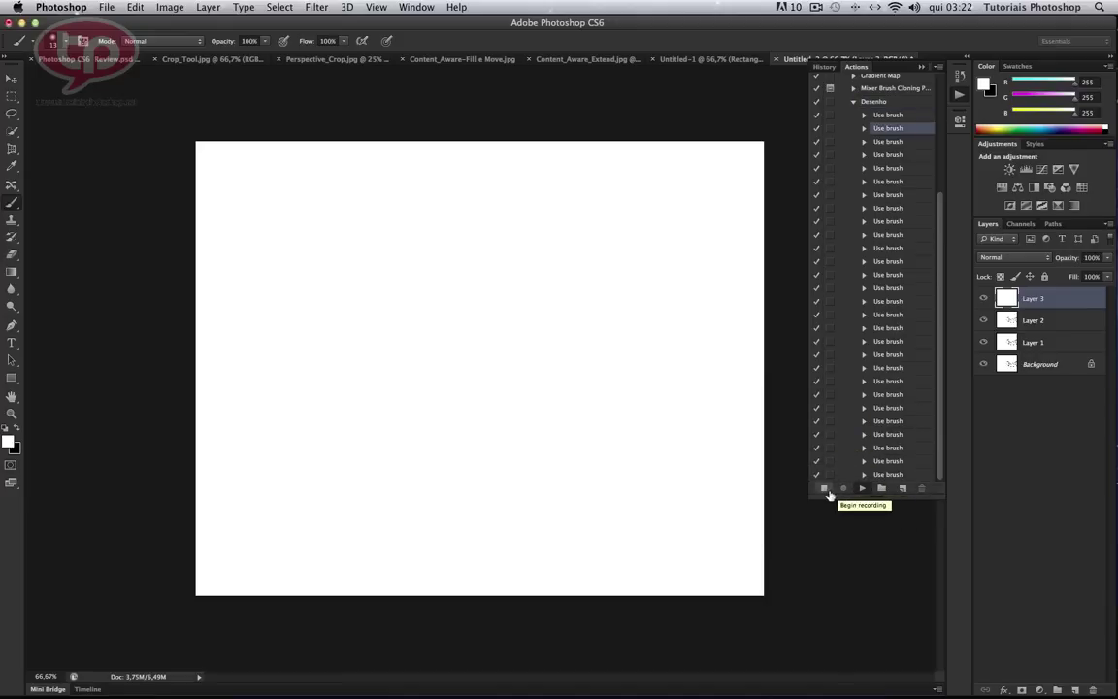
pyautogui.click(10, 441)
pyautogui.click(543, 241)
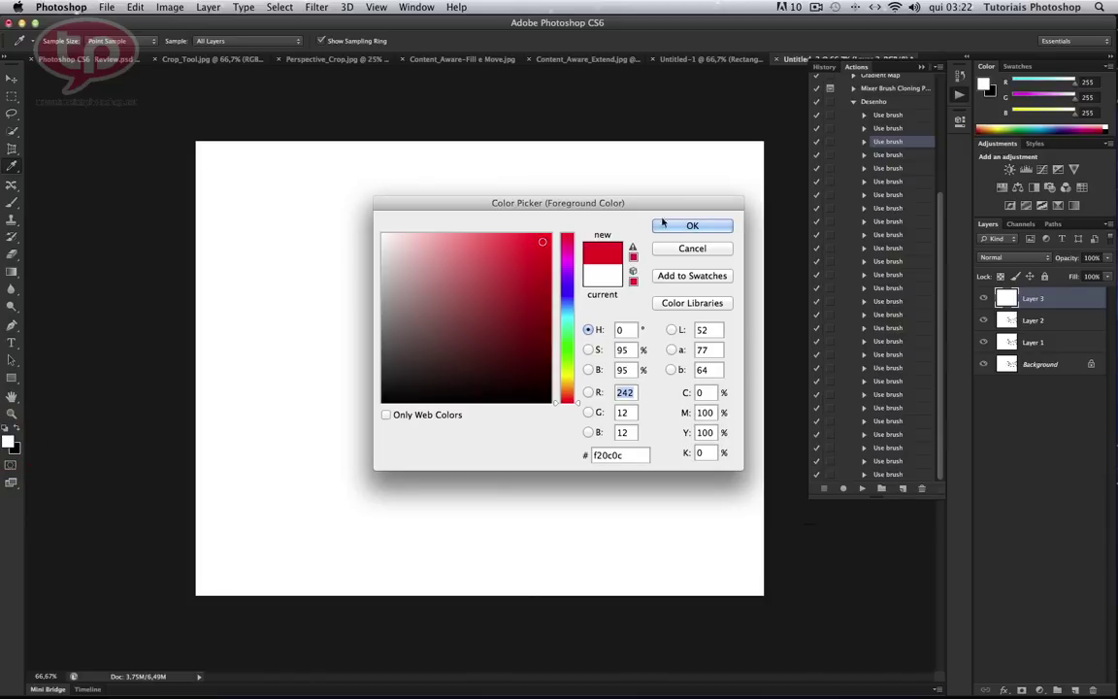
pyautogui.click(664, 224)
pyautogui.click(856, 101)
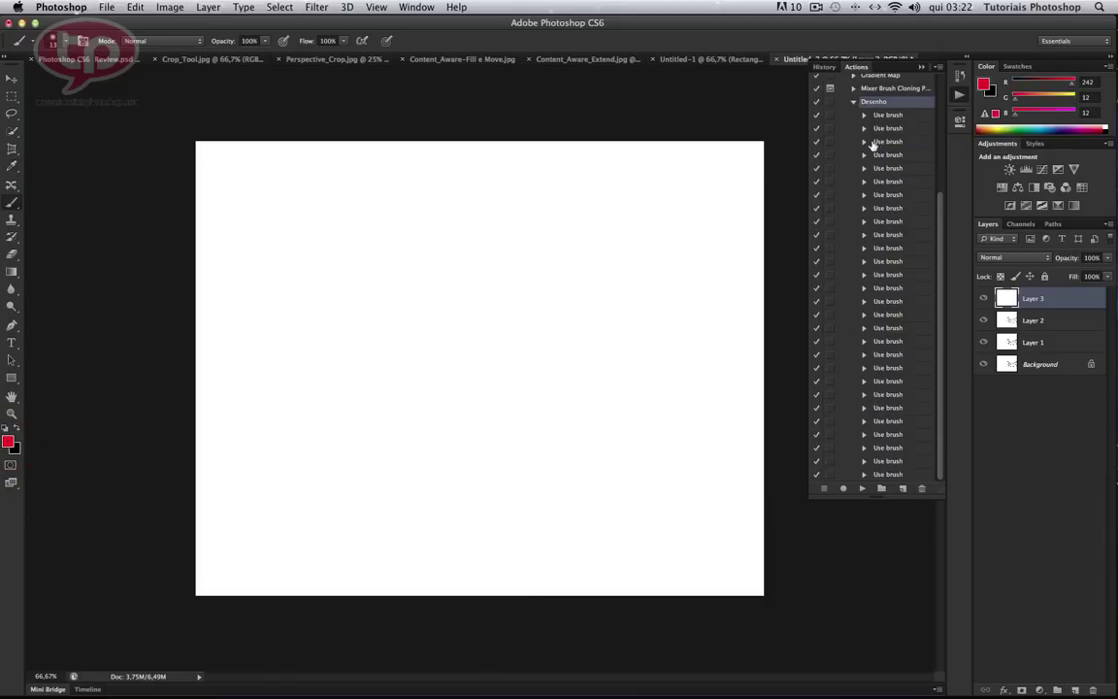
pyautogui.click(863, 490)
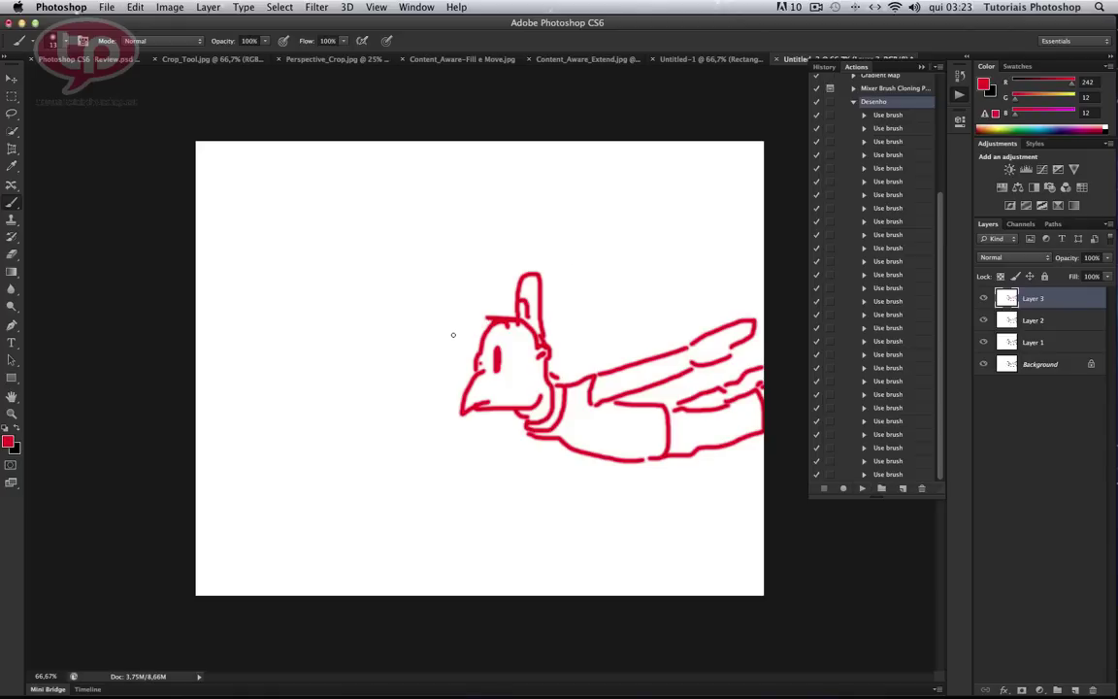
pyautogui.click(11, 78)
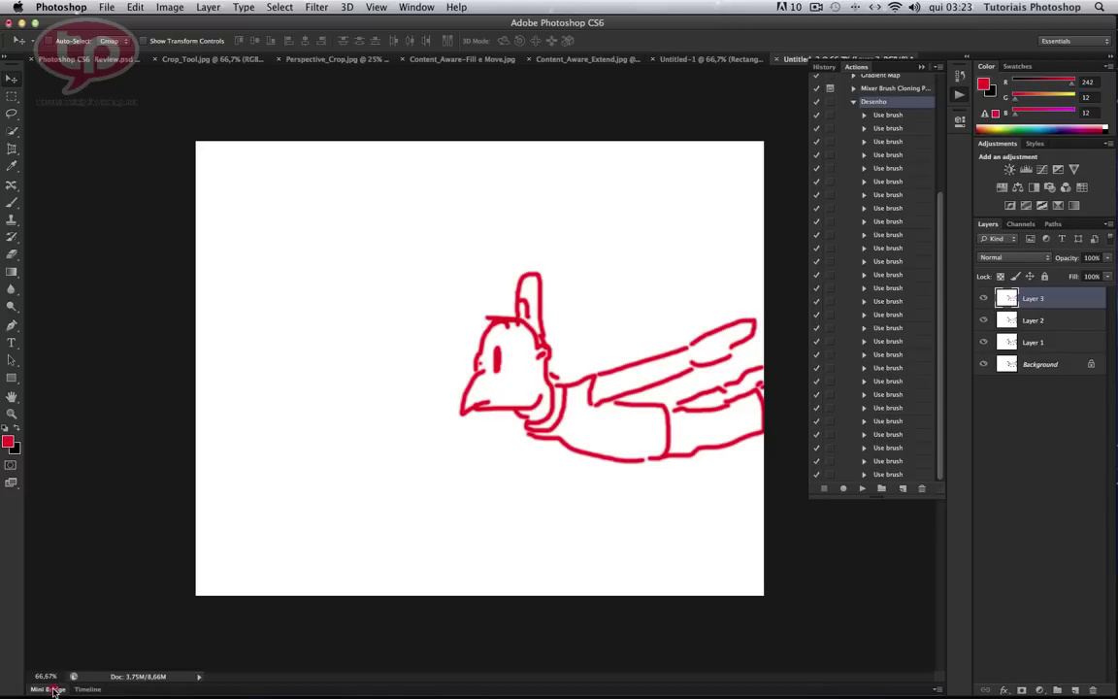
# - Open Oil_Painting.jpg from Mini Bridge and collapse the browser to enlarge the canvas
pyautogui.click(49, 690)
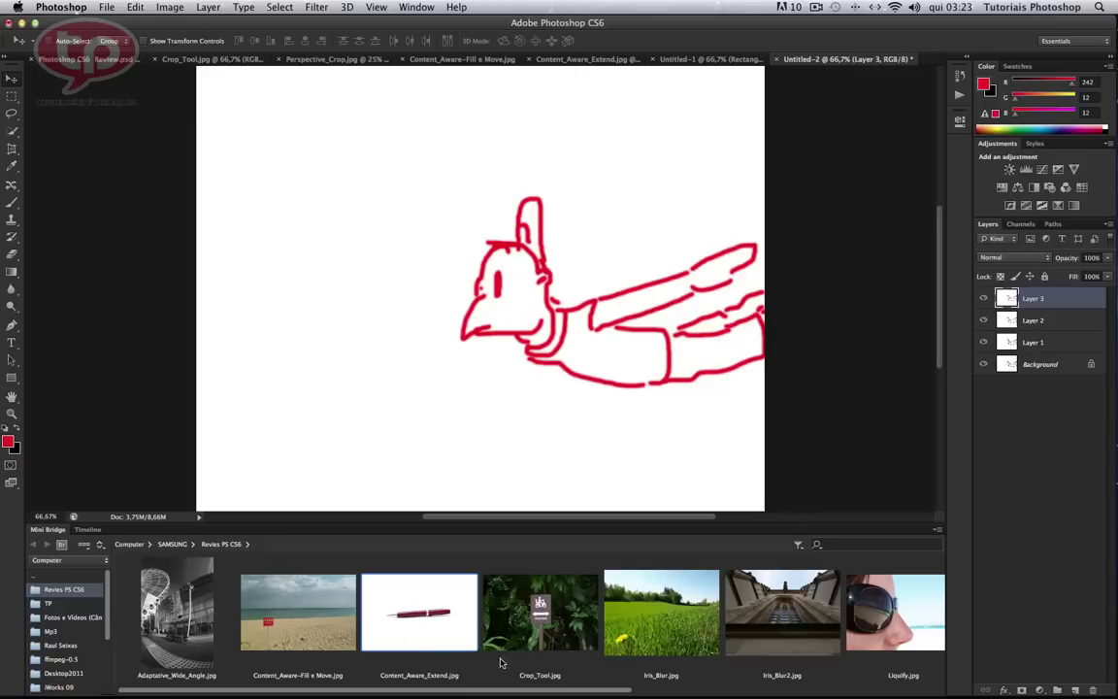
pyautogui.moveTo(492, 692); pyautogui.dragTo(767, 691)
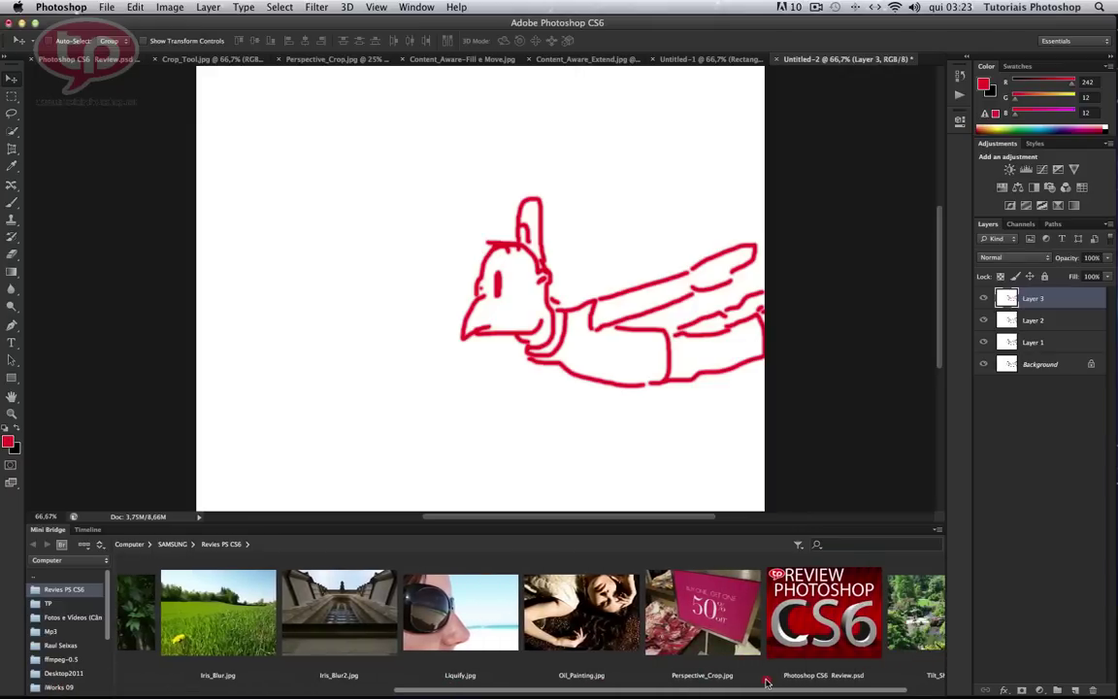
pyautogui.click(590, 611)
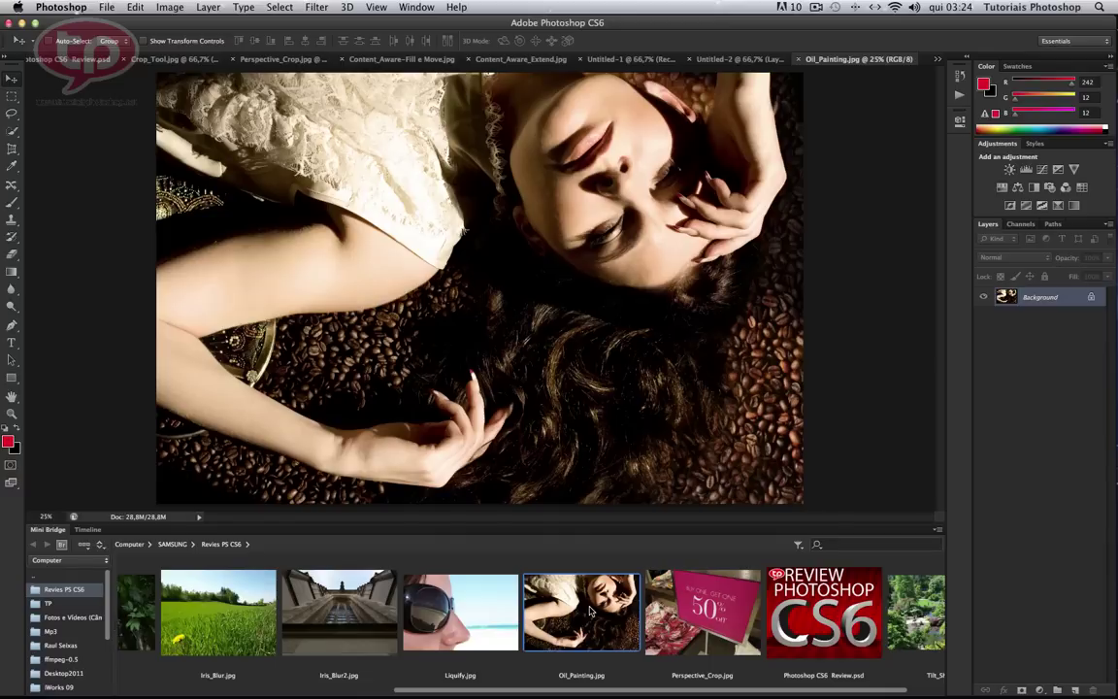
pyautogui.doubleClick(47, 529)
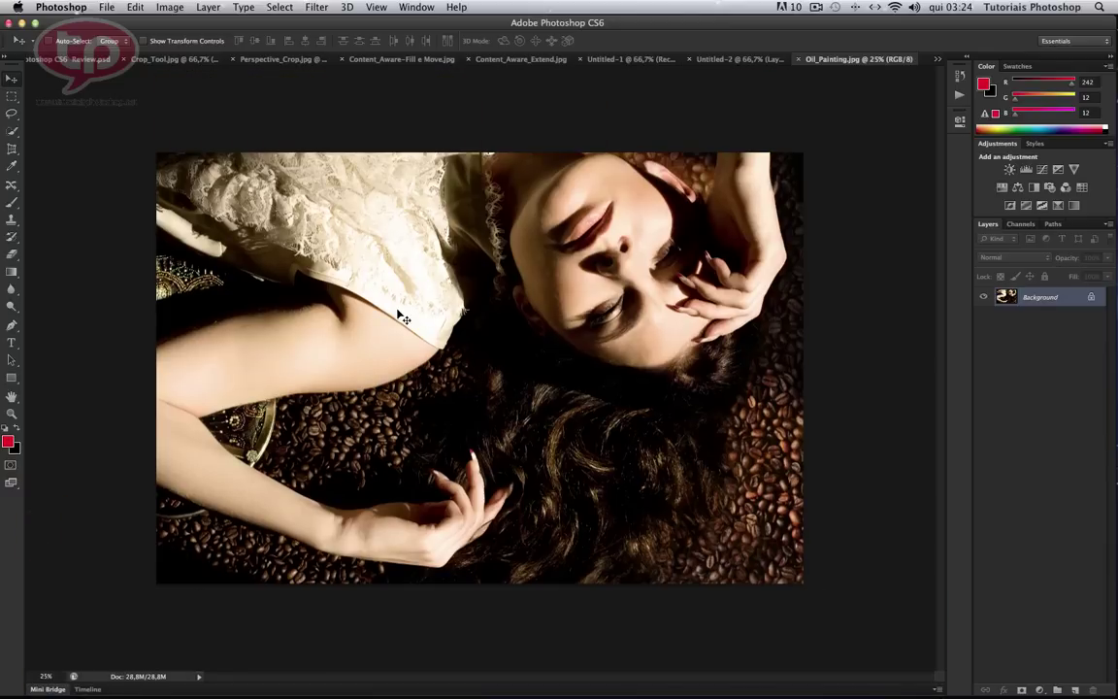
pyautogui.click(315, 5)
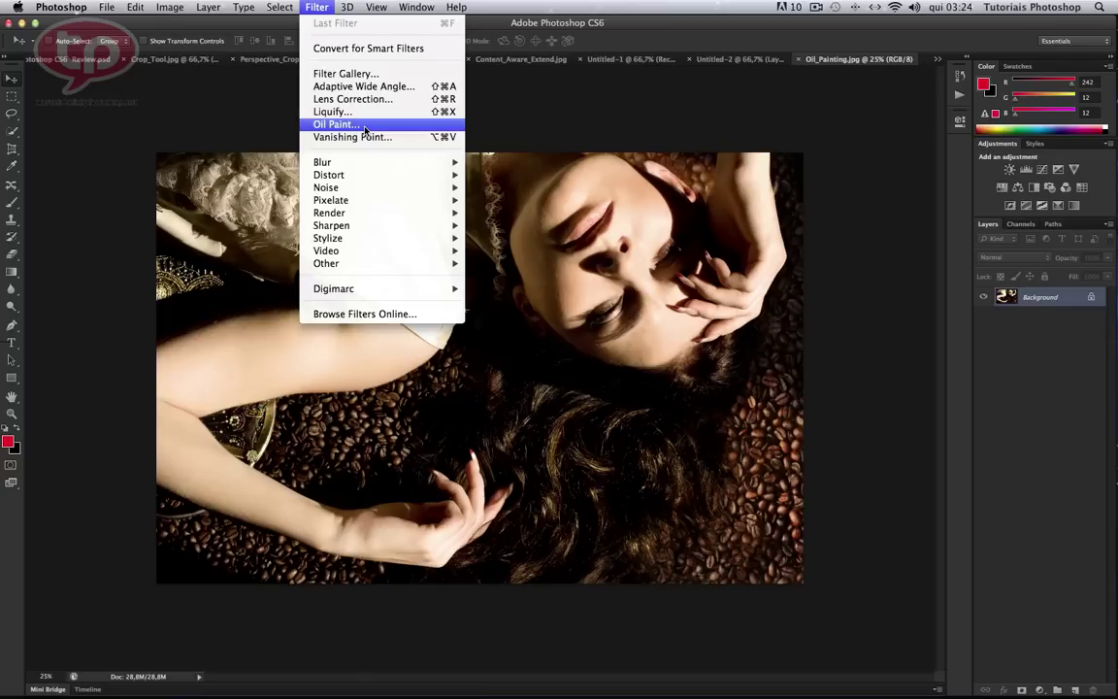
# - Apply Oil Paint with Stylization 5,94, Scale 3,47 and Shine 2,5
pyautogui.click(365, 129)
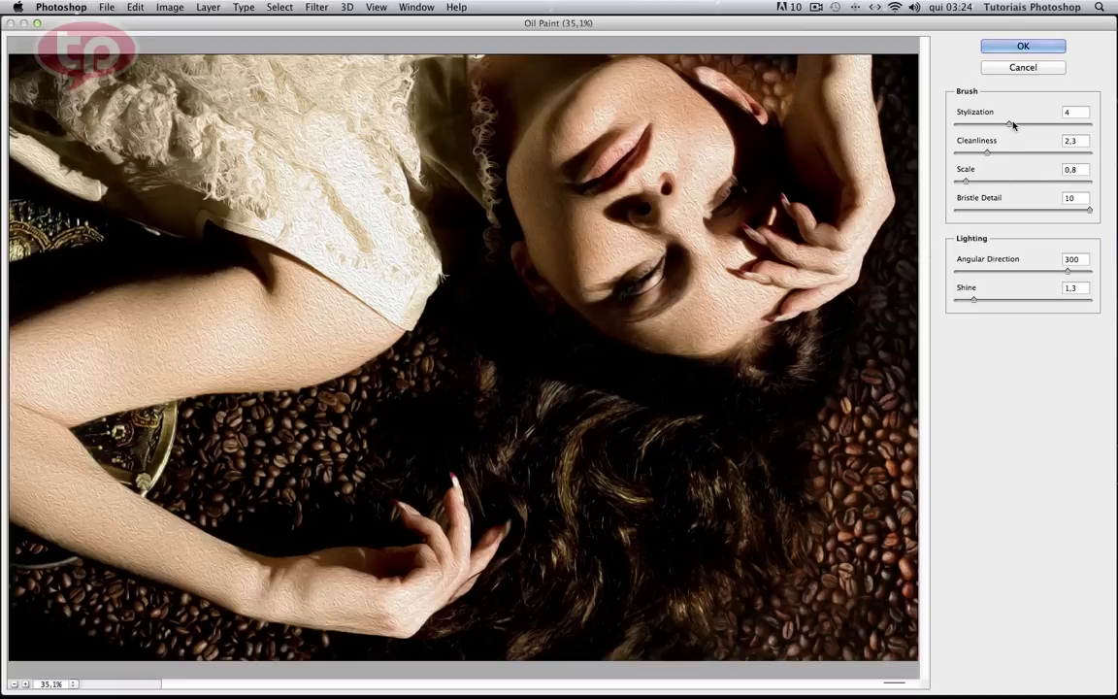
pyautogui.moveTo(1011, 124); pyautogui.dragTo(1035, 126)
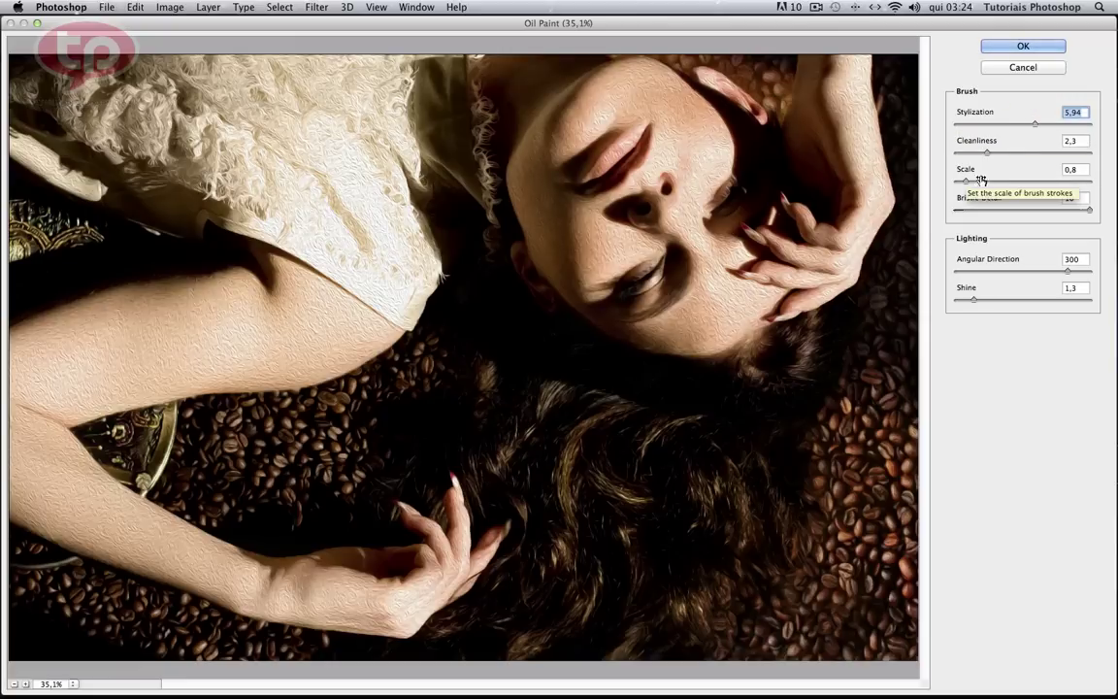
pyautogui.moveTo(966, 182)
pyautogui.mouseDown()
pyautogui.moveTo(1016, 182)
pyautogui.moveTo(1030, 153)
pyautogui.mouseUp()
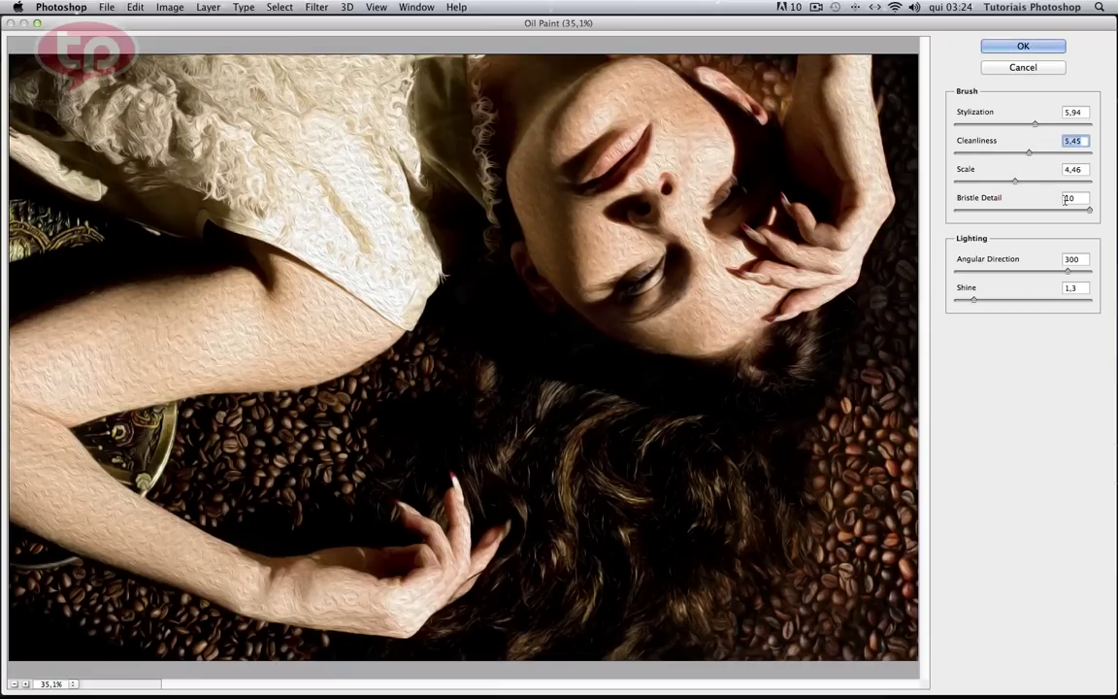
pyautogui.moveTo(977, 299); pyautogui.dragTo(994, 300)
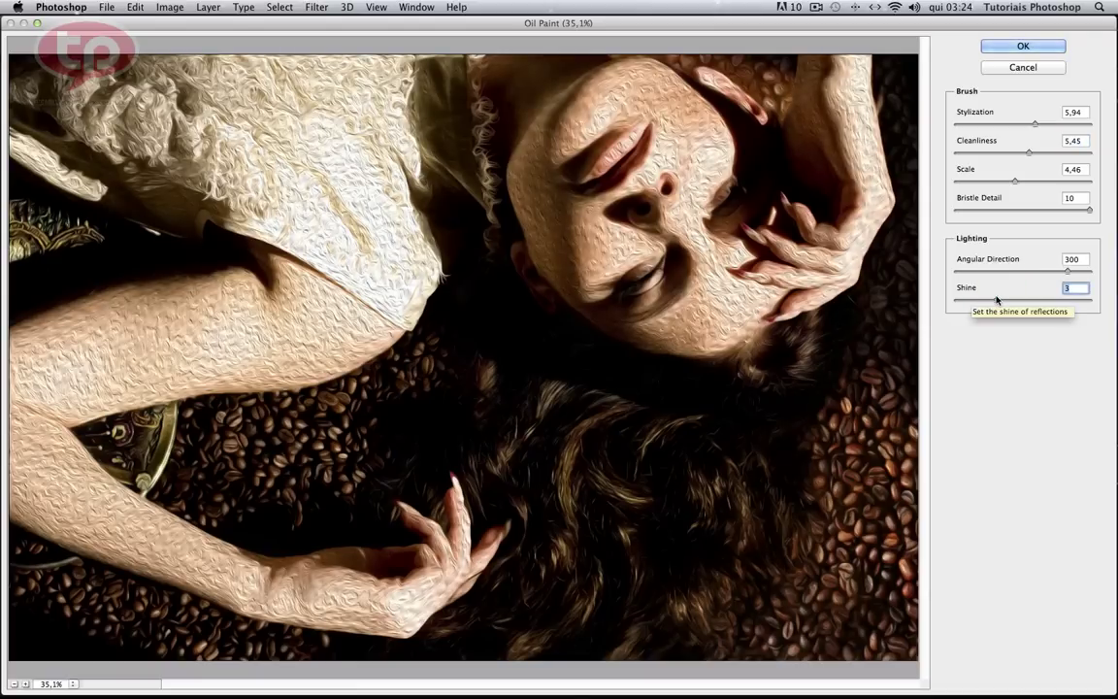
pyautogui.moveTo(996, 300); pyautogui.dragTo(988, 300)
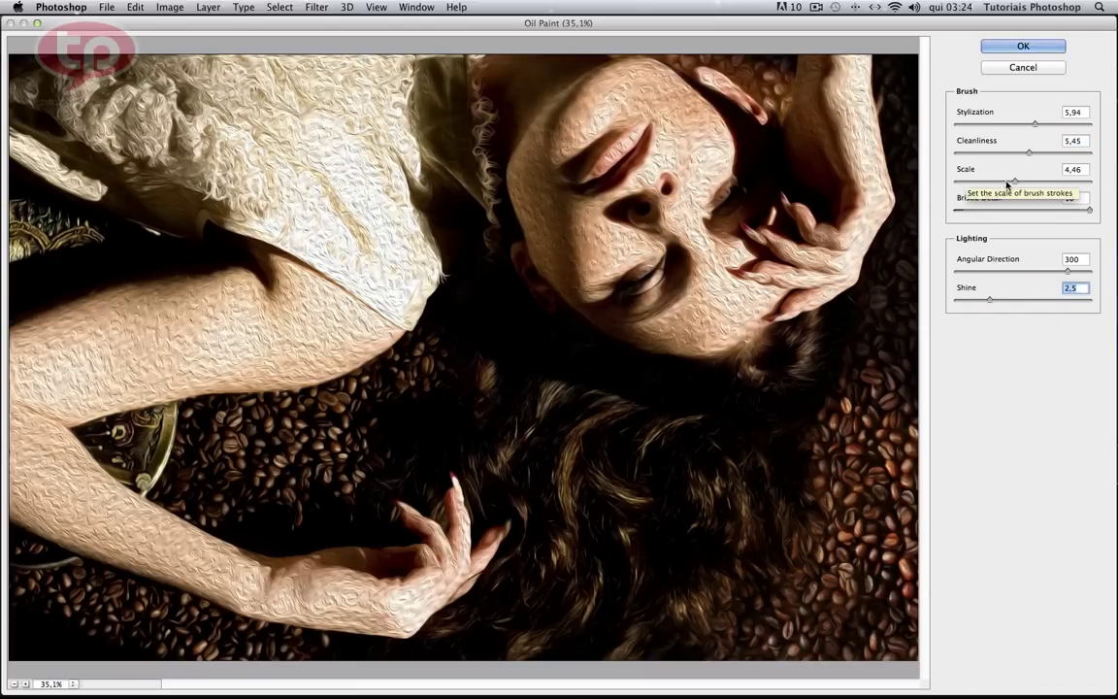
pyautogui.moveTo(1016, 182); pyautogui.dragTo(1002, 182)
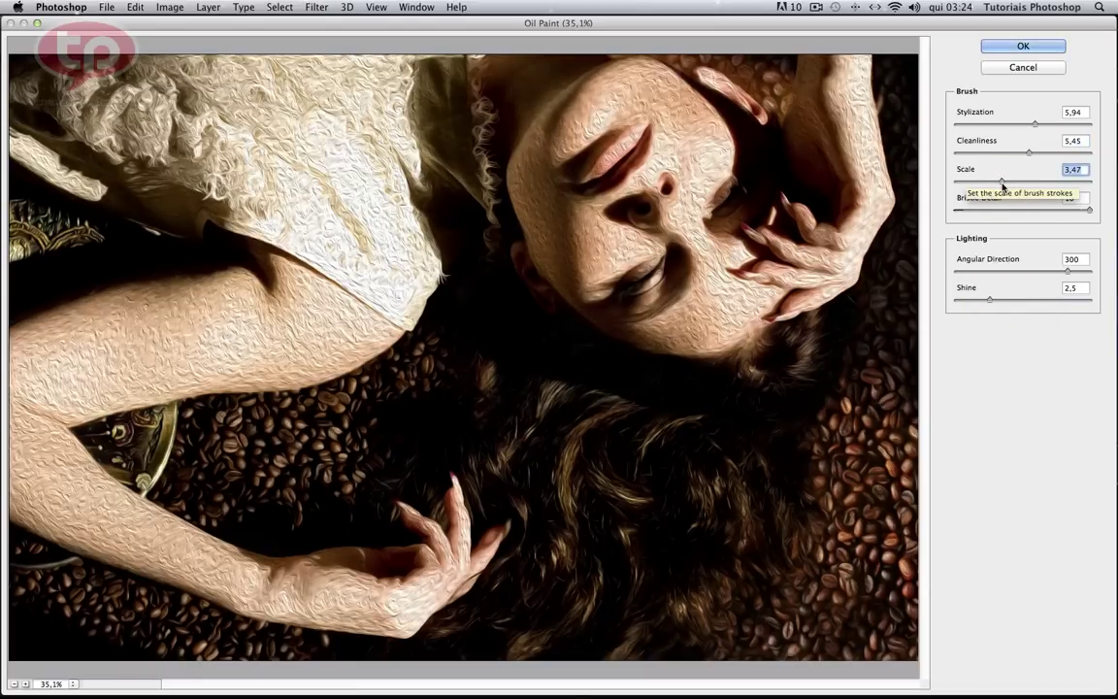
pyautogui.click(1022, 45)
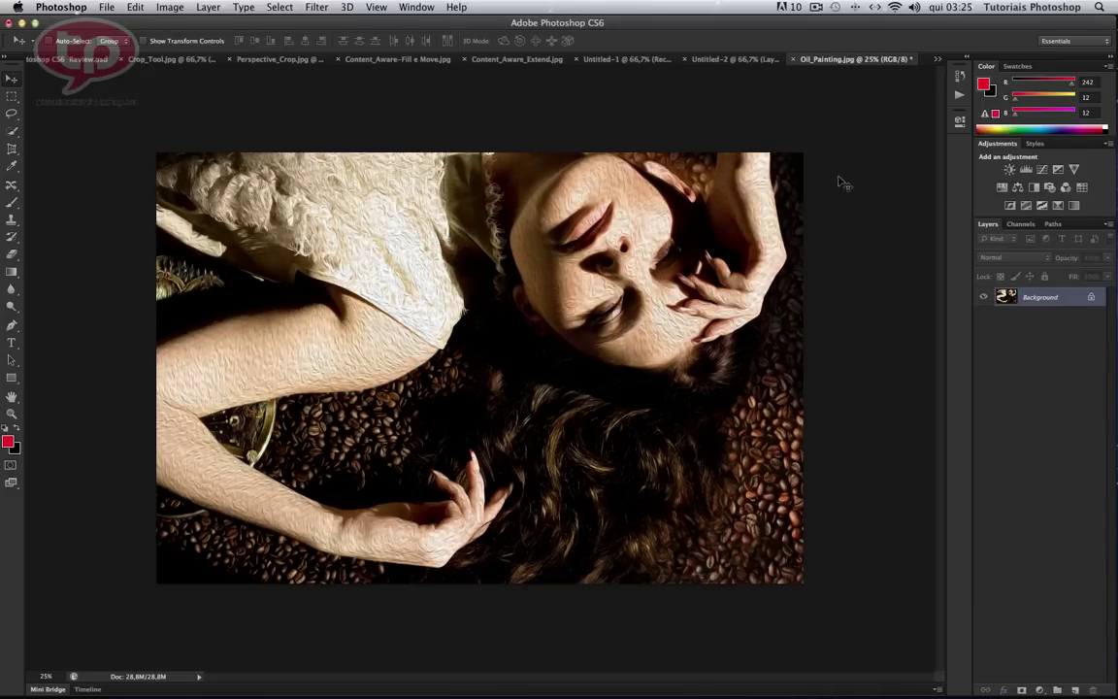
# - Undo the Oil Paint effect and open Liquify.jpg from Mini Bridge
pyautogui.press('super+z')
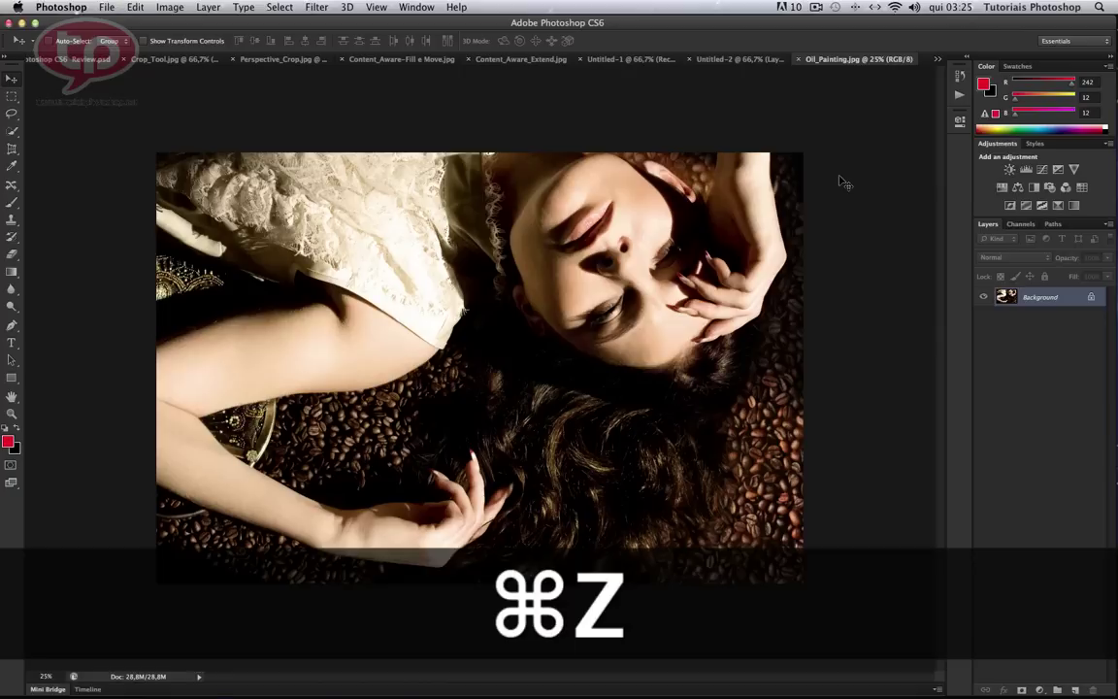
pyautogui.press('super+z')
pyautogui.press('super+z')
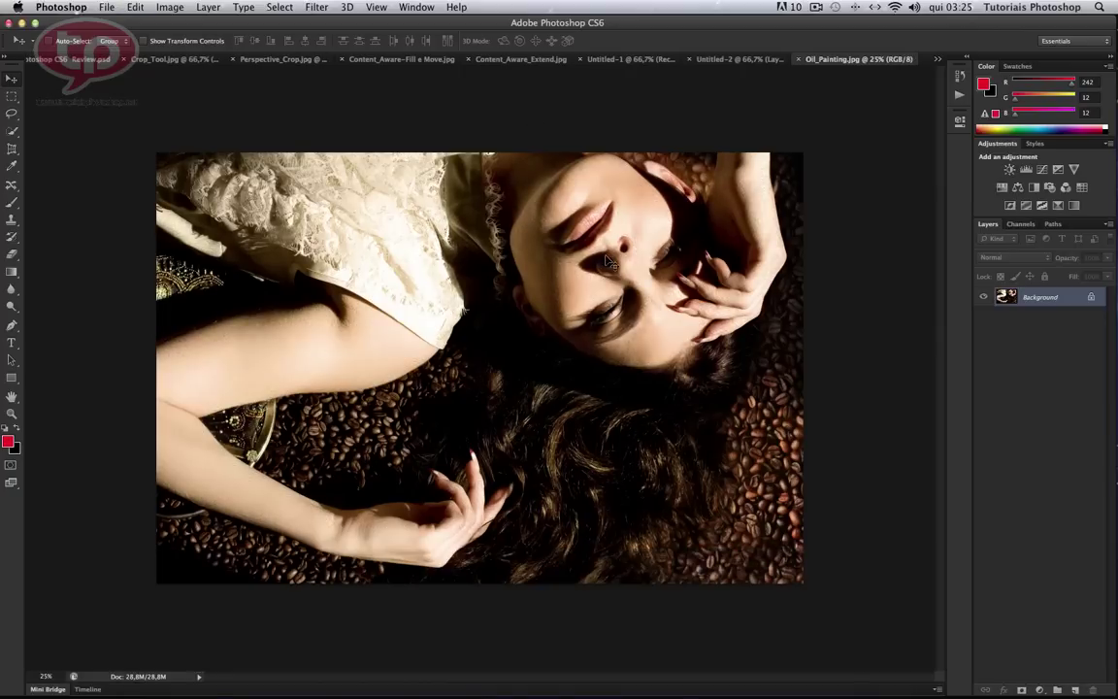
pyautogui.click(49, 689)
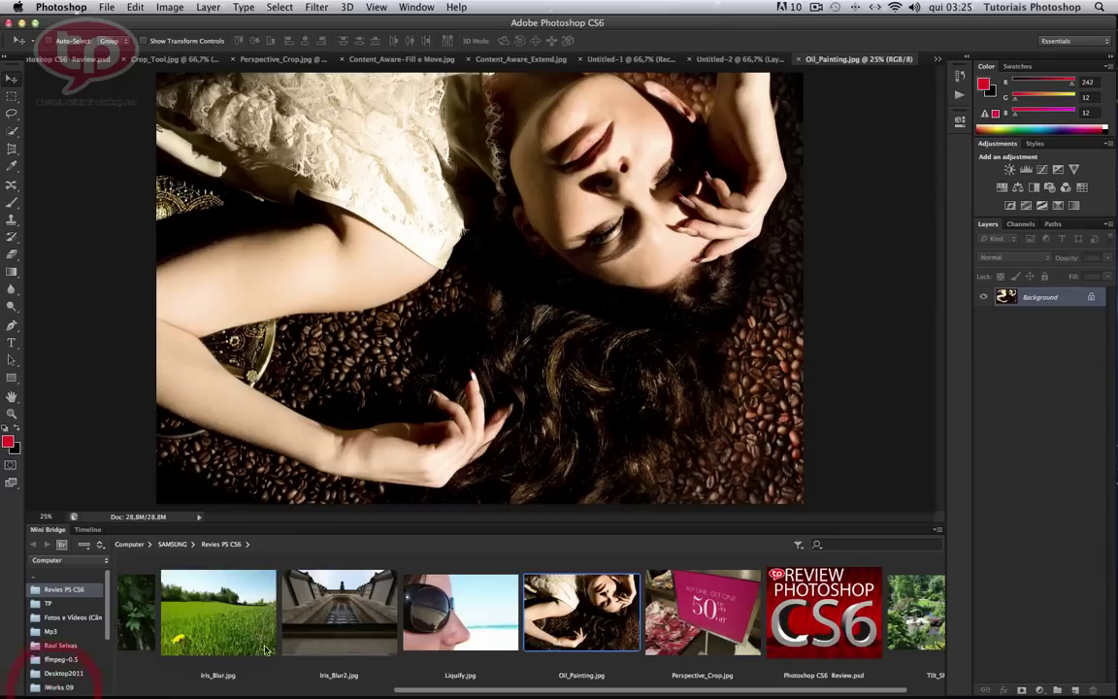
pyautogui.doubleClick(455, 606)
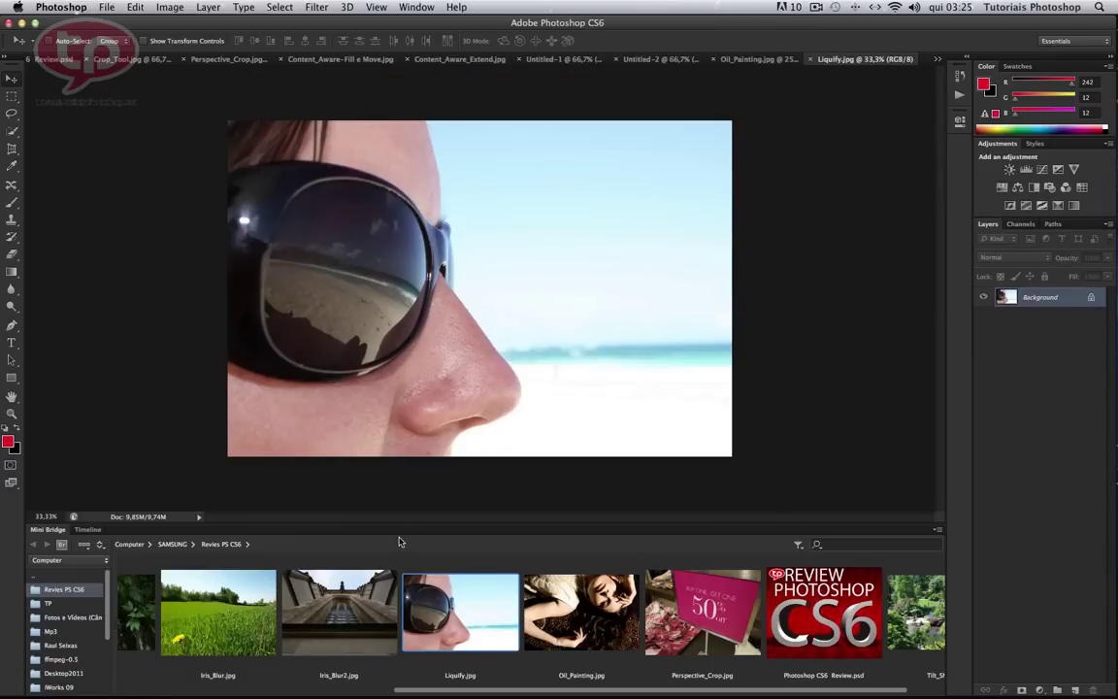
# - Collapse Mini Bridge and launch Filter > Liquify on the sunglasses photo
pyautogui.doubleClick(56, 530)
pyautogui.click(316, 7)
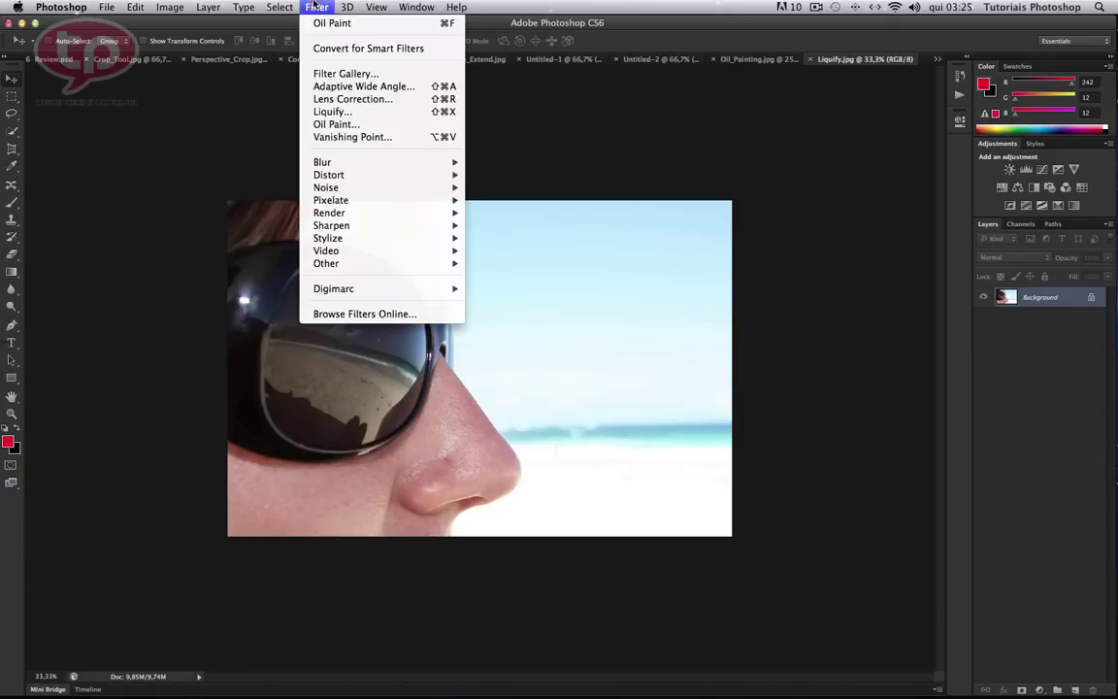
pyautogui.click(335, 111)
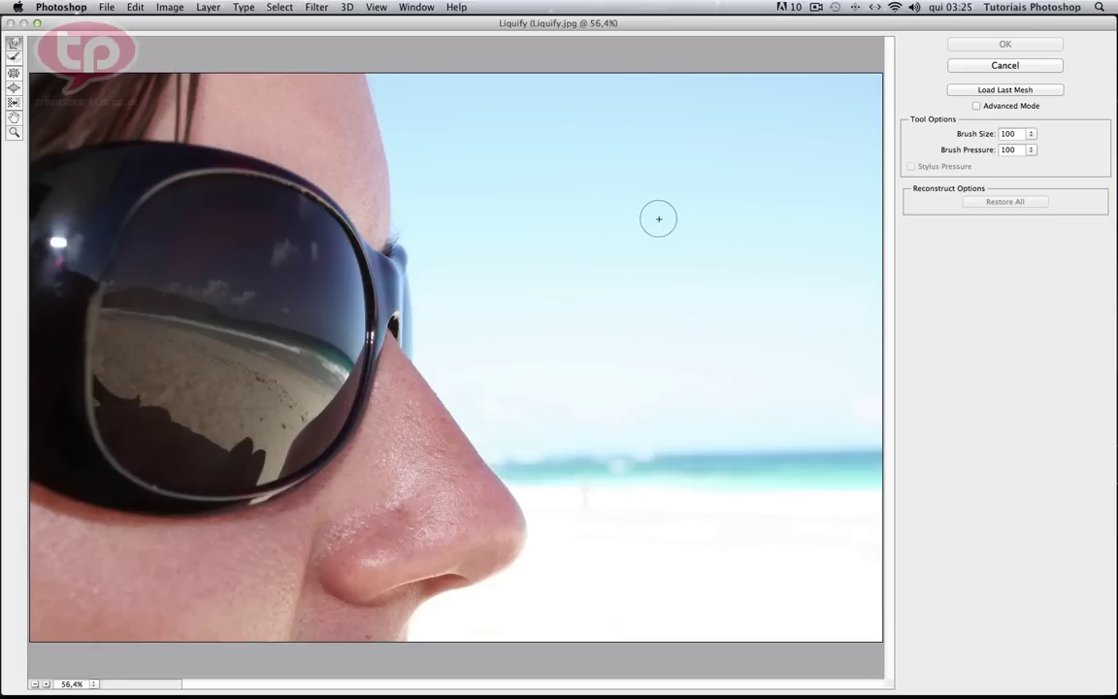
# - Adjust the Liquify Brush Size down to 451, sized to cover the nose
pyautogui.press(']')
pyautogui.press(']')
pyautogui.press(']')
pyautogui.press(']')
pyautogui.press(']')
pyautogui.press(']')
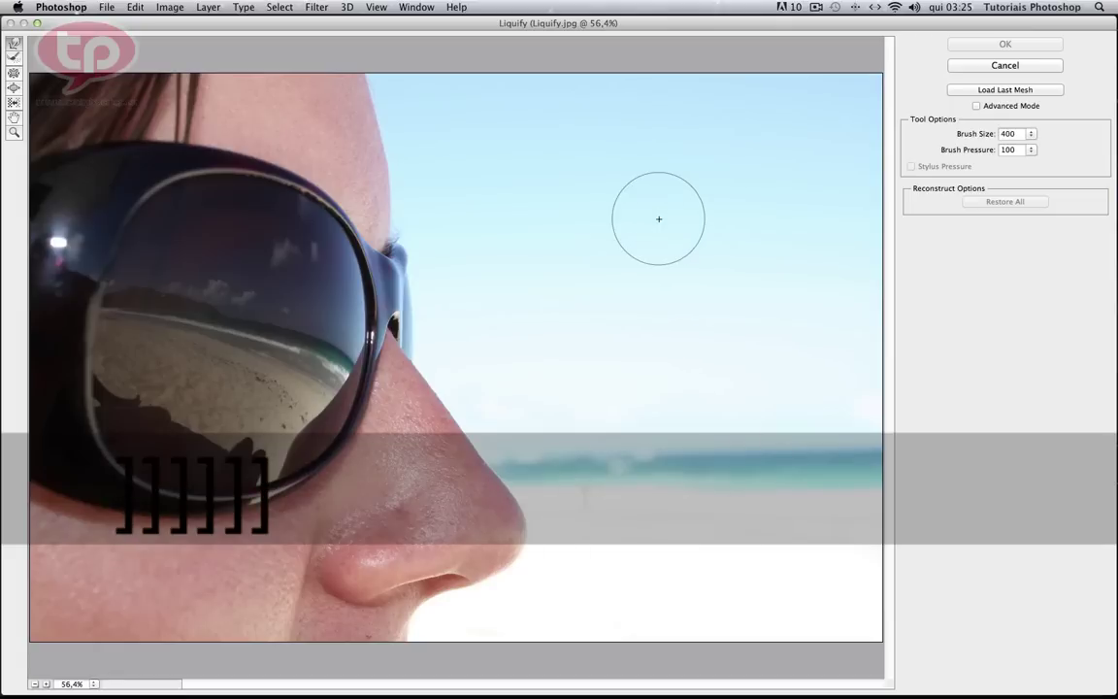
pyautogui.press(']')
pyautogui.press('[')
pyautogui.press('[')
pyautogui.press('[')
pyautogui.press('[')
pyautogui.press('[')
pyautogui.press('[')
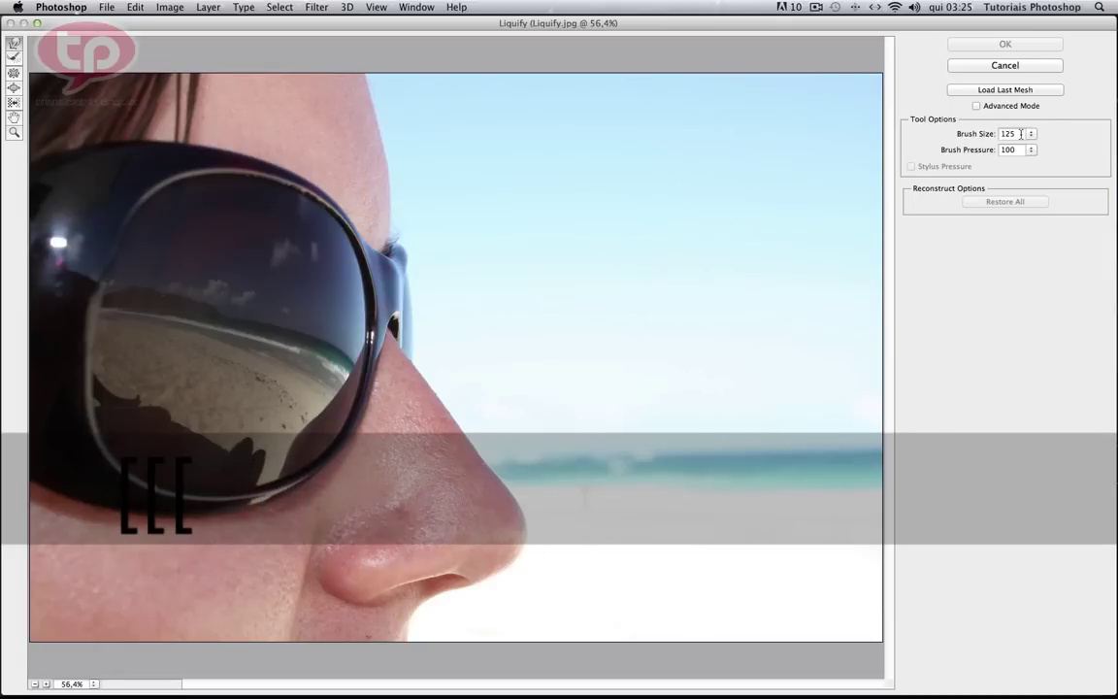
pyautogui.click(1031, 136)
pyautogui.moveTo(968, 149); pyautogui.dragTo(1040, 151)
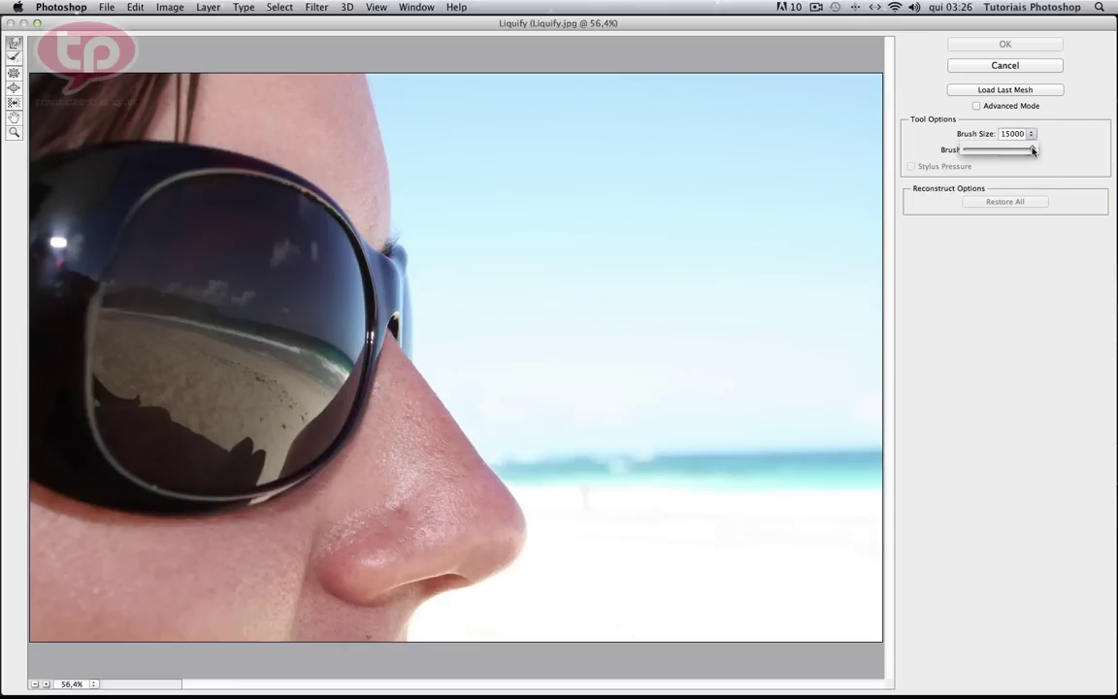
pyautogui.moveTo(1033, 151); pyautogui.dragTo(1032, 150)
pyautogui.moveTo(1031, 151); pyautogui.dragTo(1001, 150)
pyautogui.moveTo(1001, 150); pyautogui.dragTo(983, 152)
pyautogui.moveTo(983, 150); pyautogui.dragTo(965, 152)
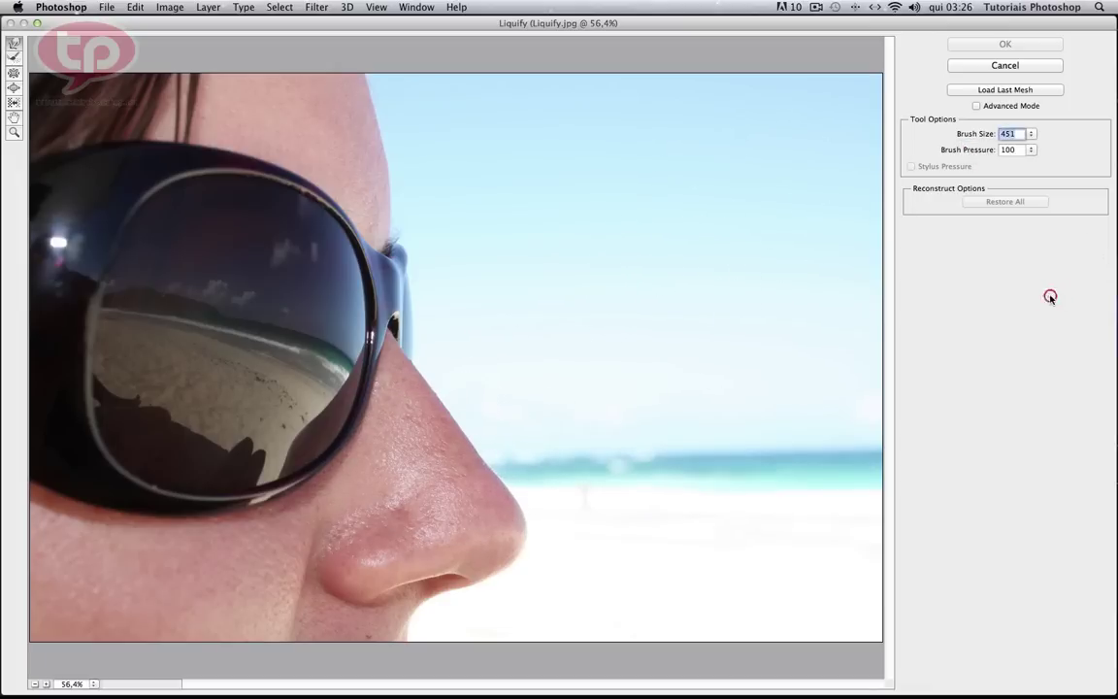
# - Push and bulge the nose tip with the Liquify brush, then cancel without applying
pyautogui.click(440, 478)
pyautogui.moveTo(440, 479); pyautogui.dragTo(487, 512)
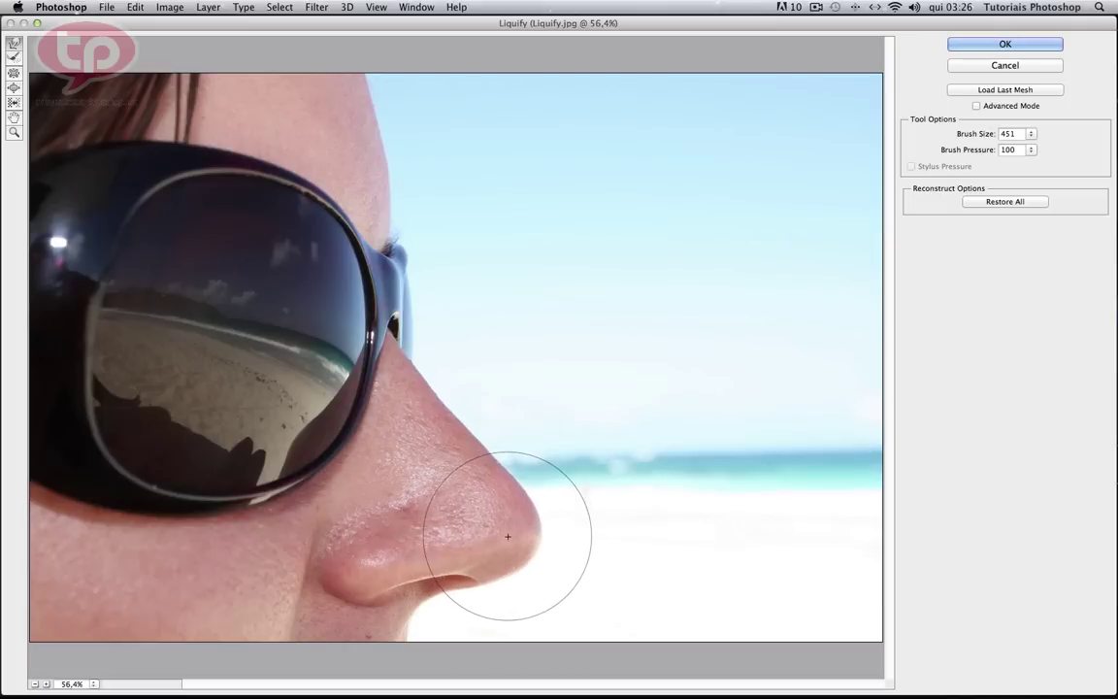
pyautogui.moveTo(512, 525)
pyautogui.mouseDown()
pyautogui.moveTo(499, 449)
pyautogui.moveTo(406, 404)
pyautogui.mouseUp()
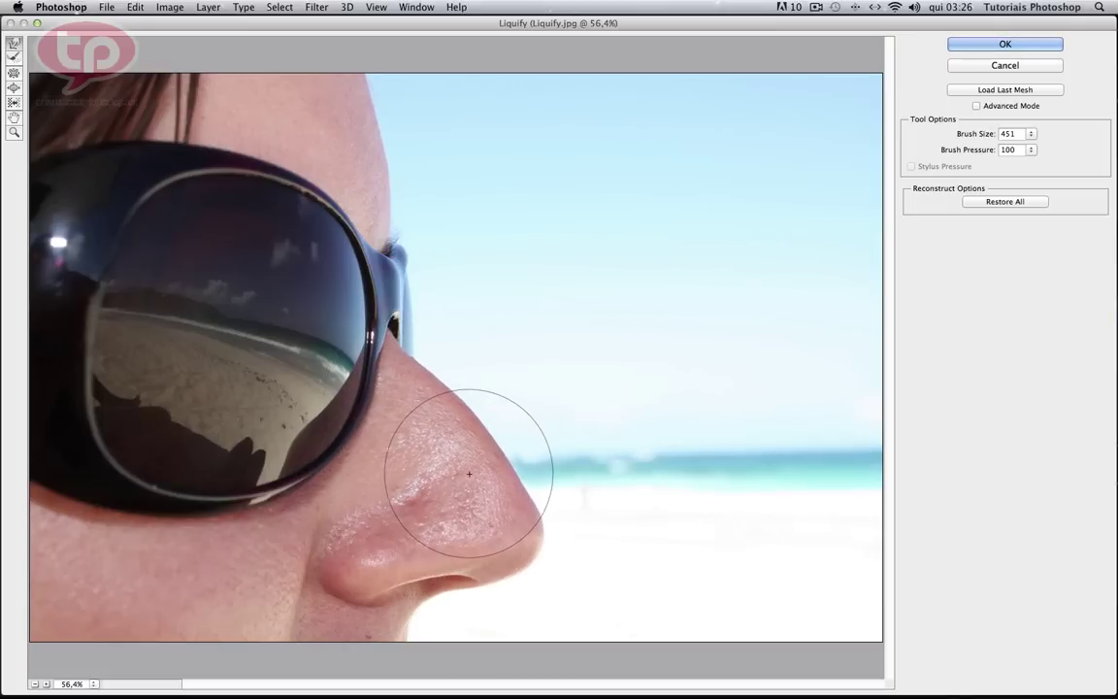
pyautogui.moveTo(506, 517); pyautogui.dragTo(512, 511)
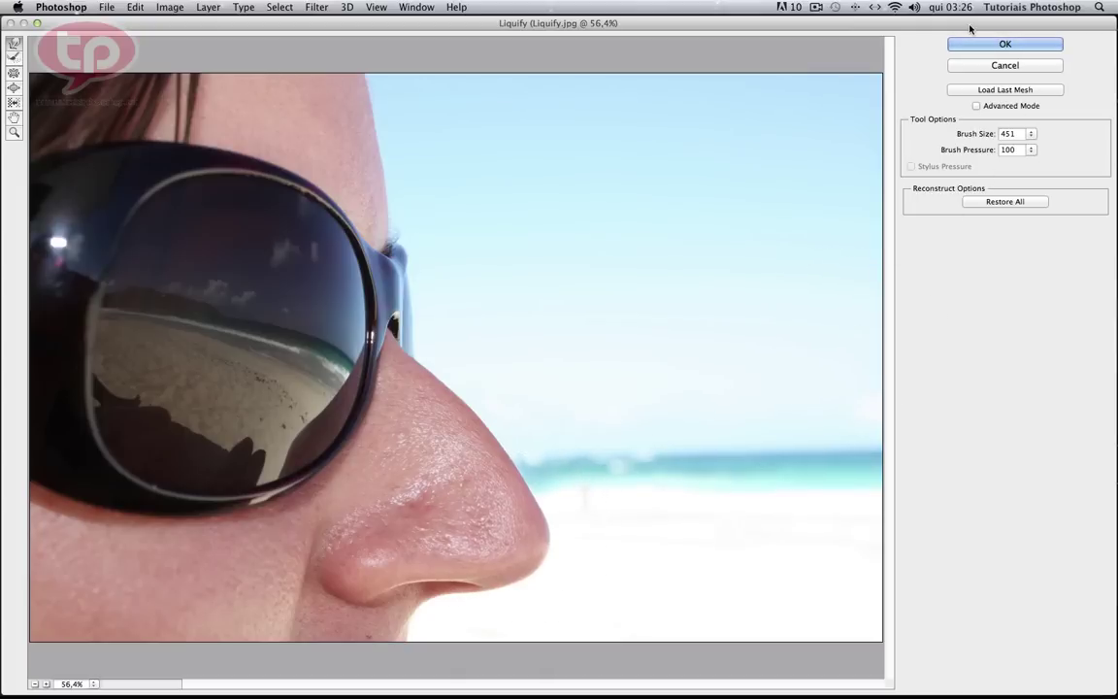
pyautogui.click(993, 67)
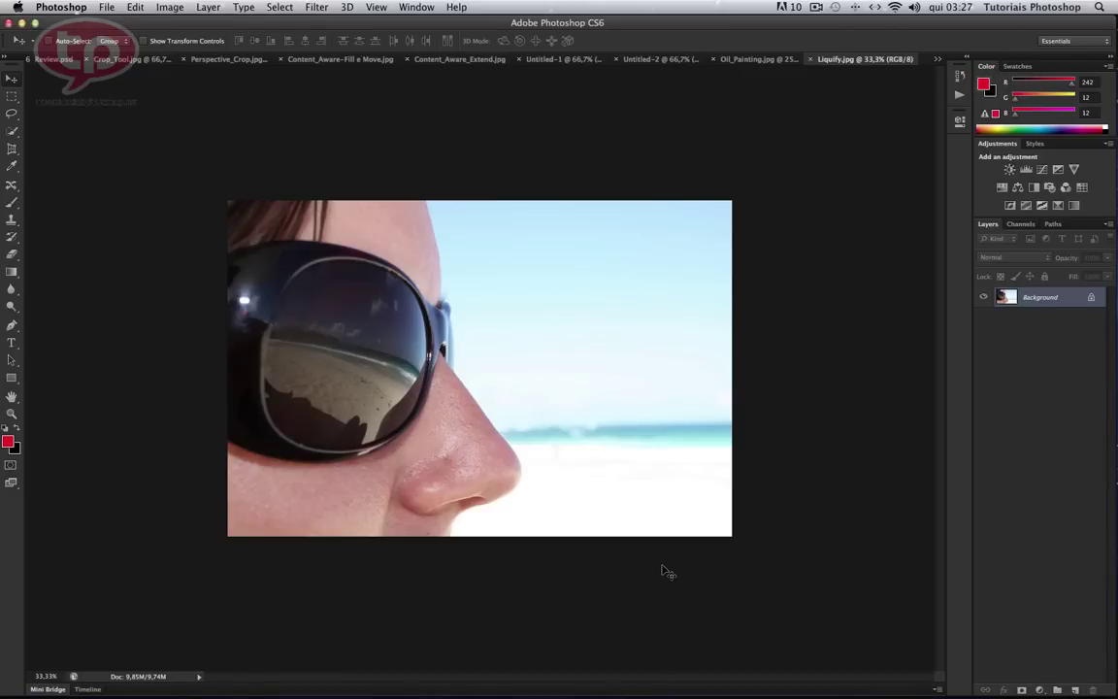
# - Open the cathedral photo Iris_Blur2.jpg from Mini Bridge, collapse Mini Bridge, and show the Filter > Blur list
pyautogui.click(46, 690)
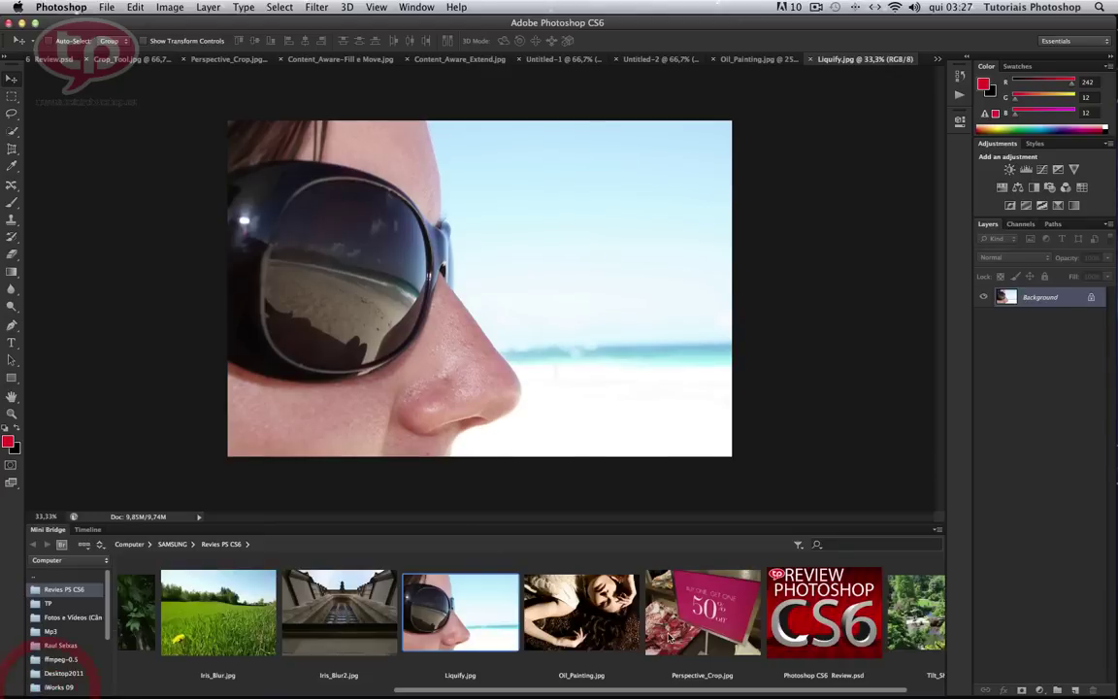
pyautogui.click(325, 596)
pyautogui.doubleClick(325, 596)
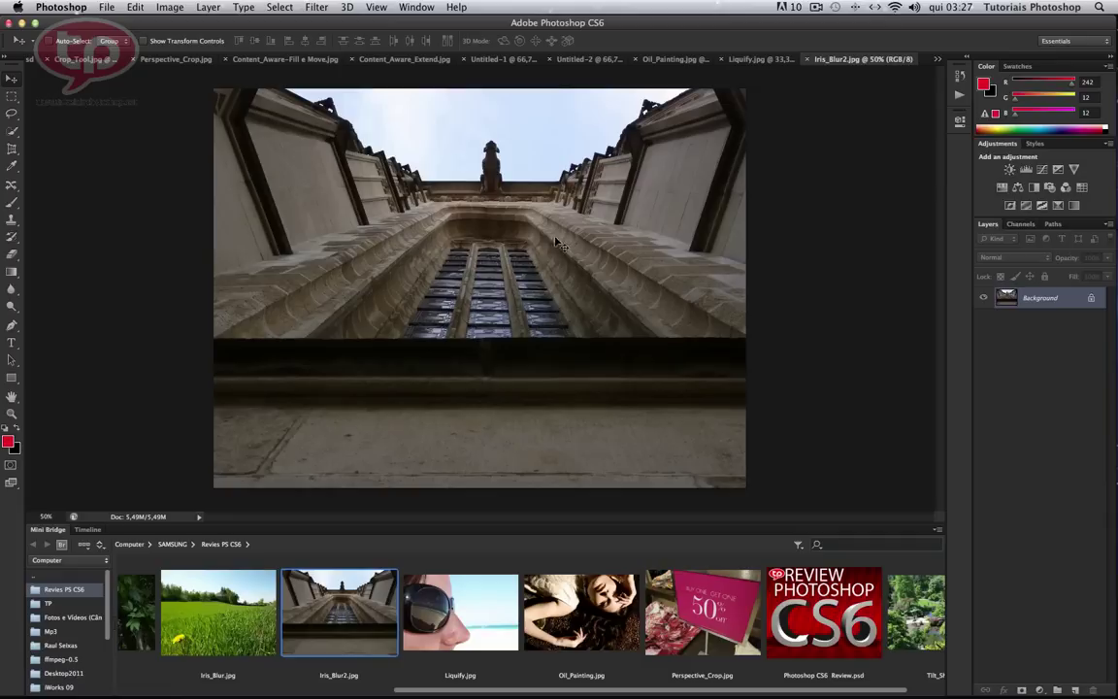
pyautogui.doubleClick(40, 531)
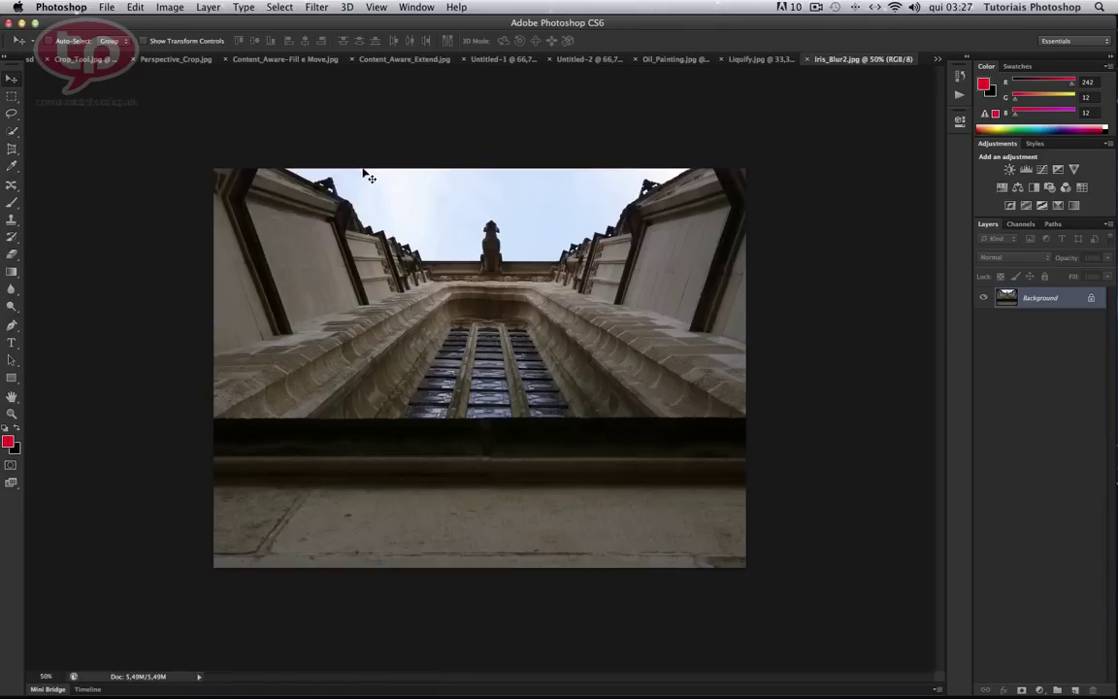
pyautogui.click(317, 7)
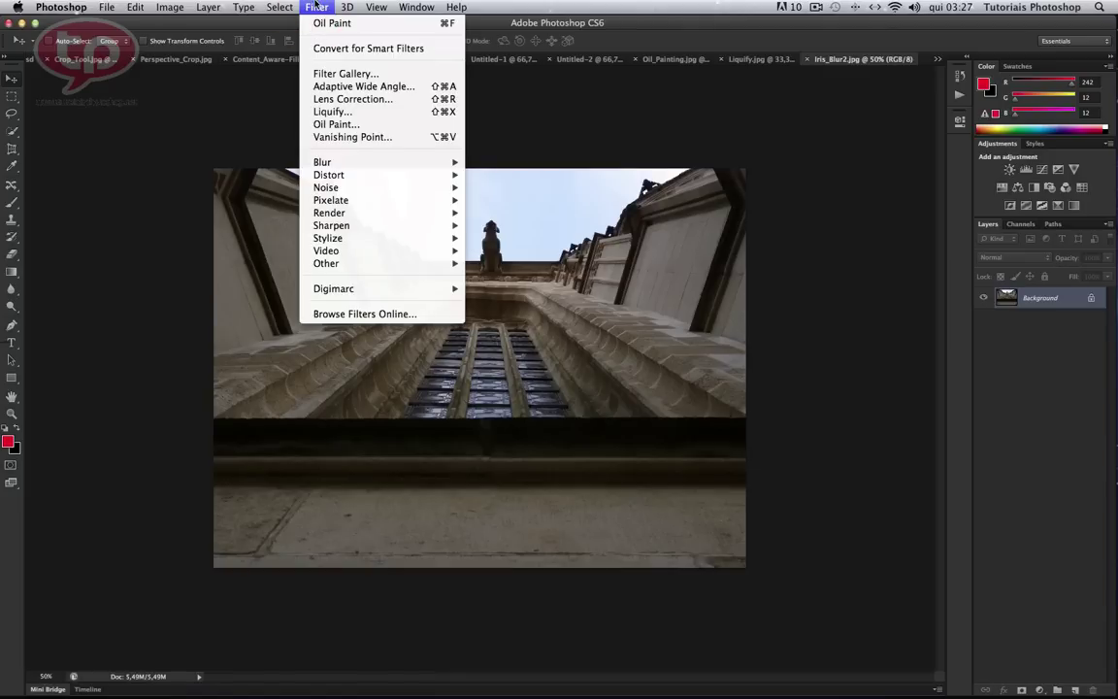
pyautogui.moveTo(383, 163)
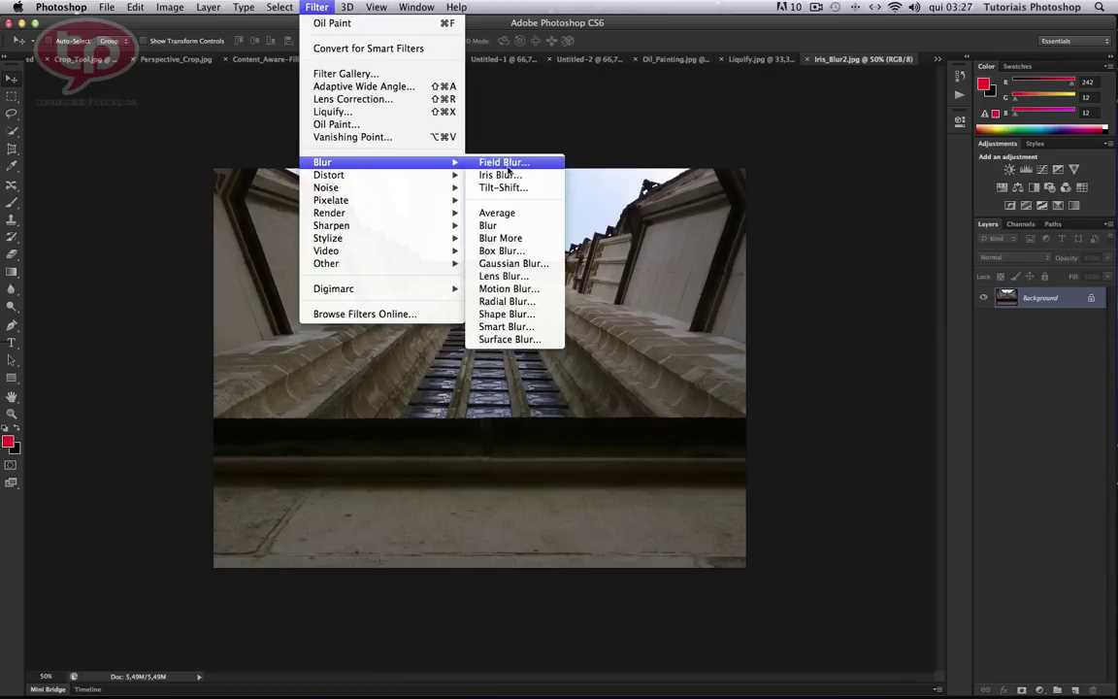
# - Apply a 14 px Iris Blur with the focus ellipse moved down and widened over the window
pyautogui.click(509, 177)
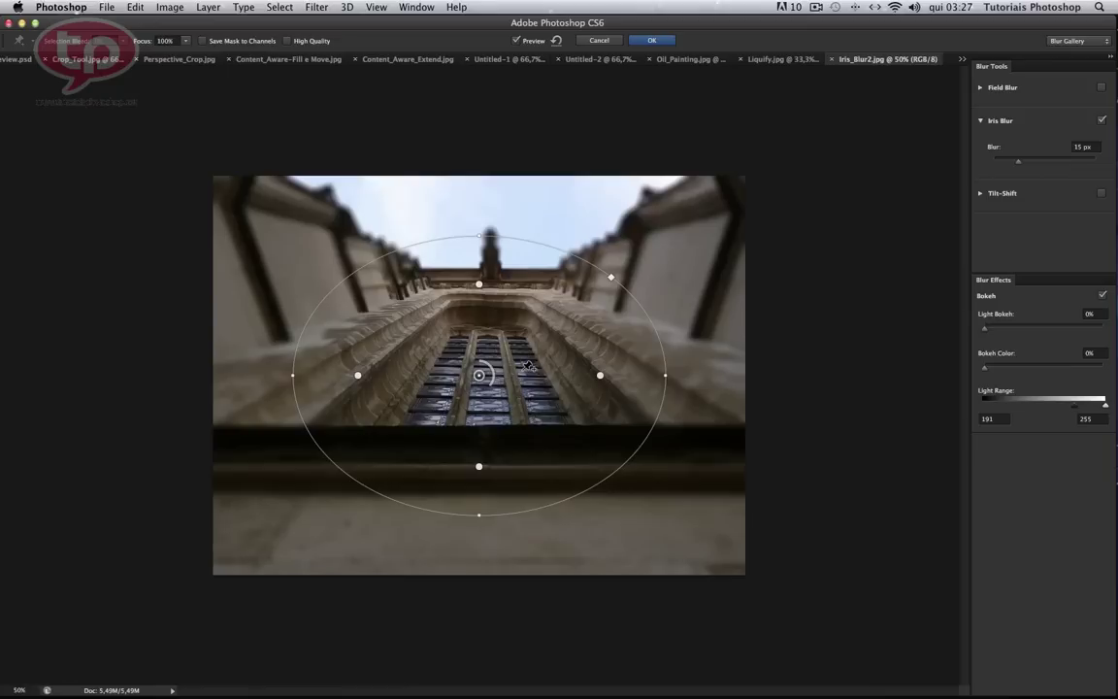
pyautogui.moveTo(534, 372); pyautogui.dragTo(533, 445)
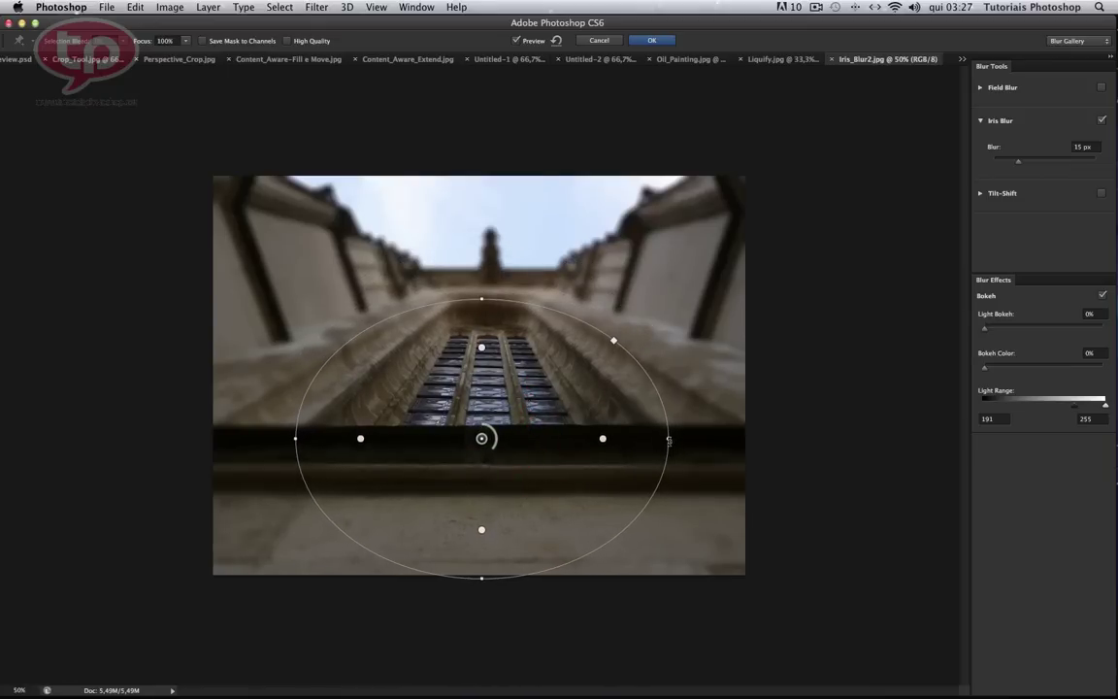
pyautogui.moveTo(667, 438); pyautogui.dragTo(739, 439)
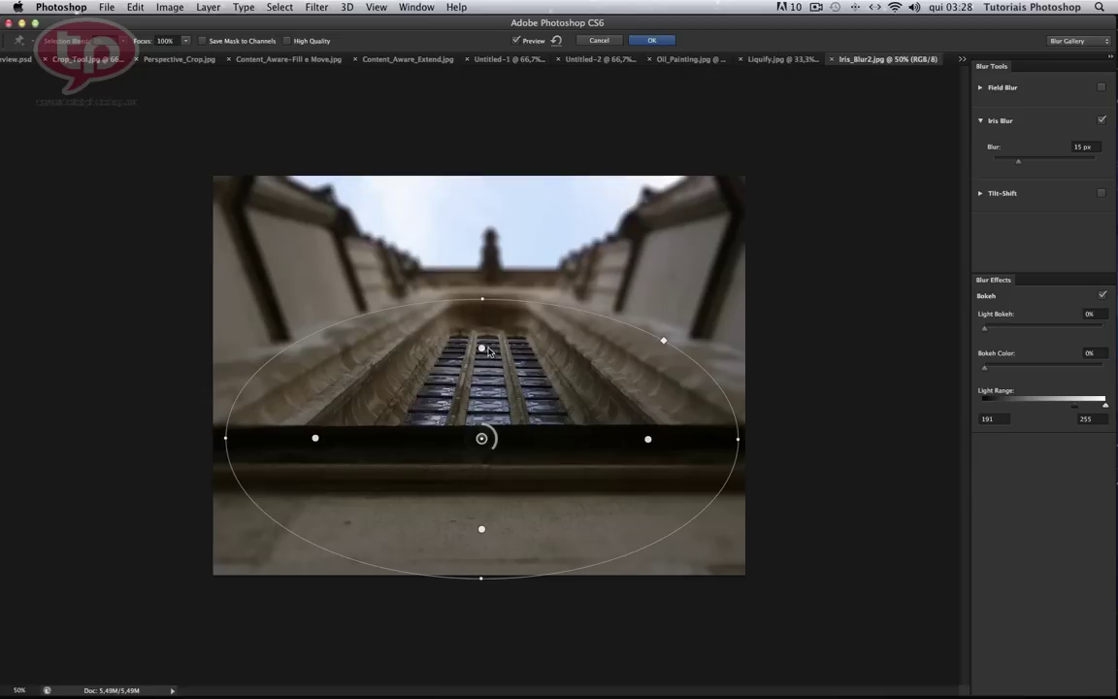
pyautogui.moveTo(482, 347); pyautogui.dragTo(482, 374)
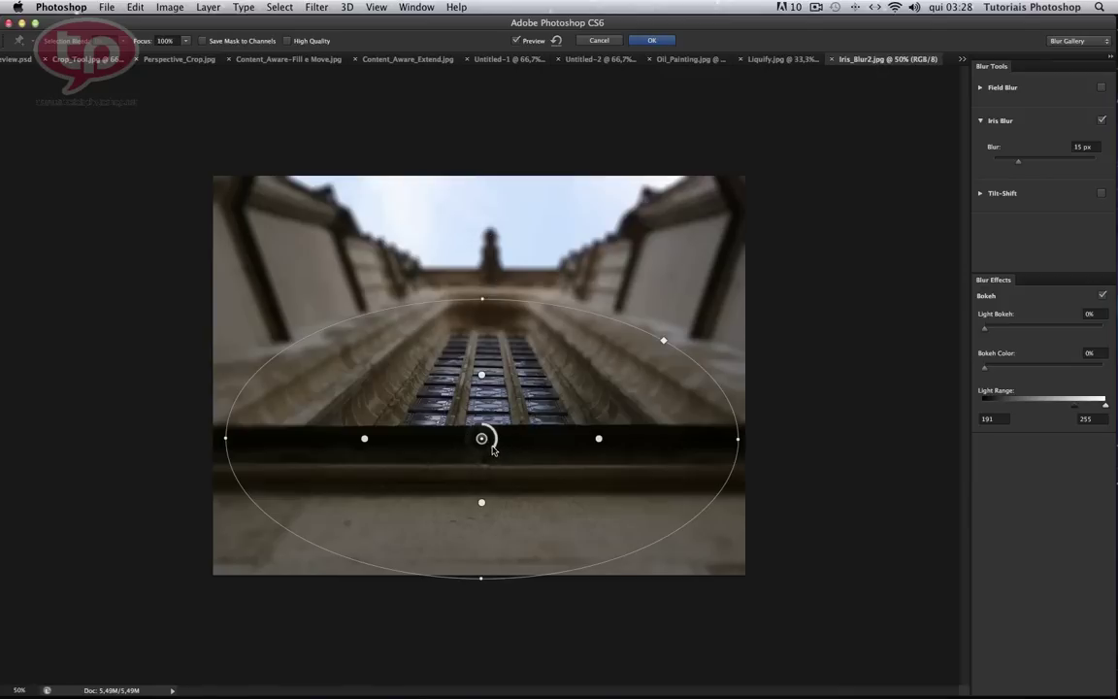
pyautogui.moveTo(494, 448); pyautogui.dragTo(490, 430)
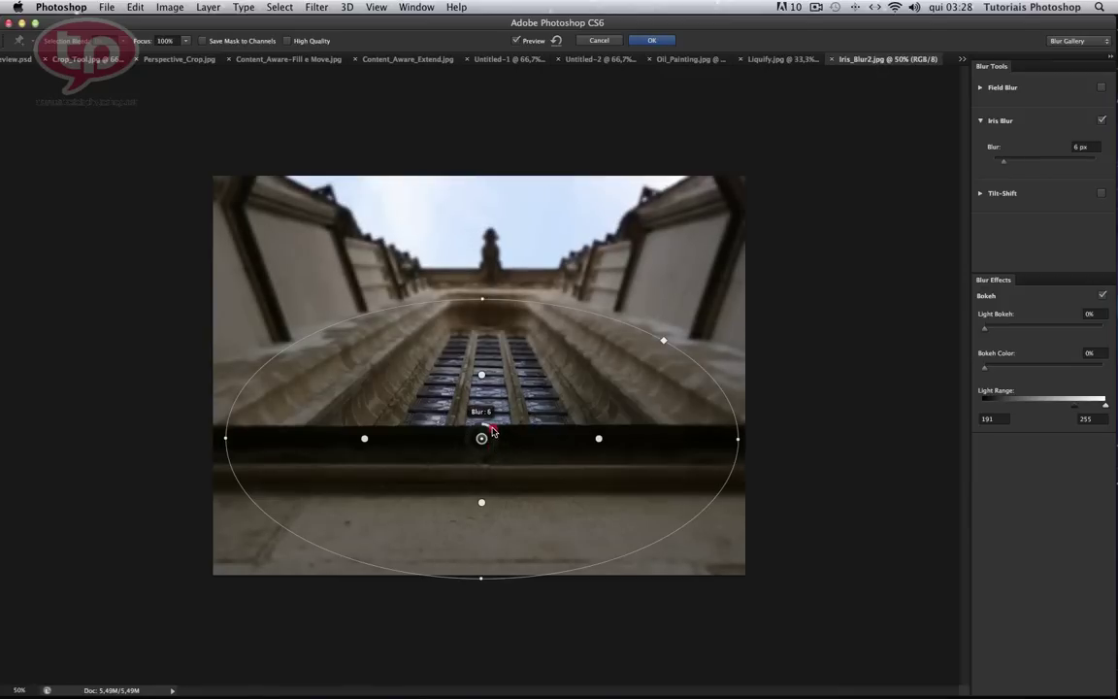
pyautogui.moveTo(493, 432)
pyautogui.mouseDown()
pyautogui.moveTo(474, 453)
pyautogui.moveTo(473, 442)
pyautogui.moveTo(493, 451)
pyautogui.mouseUp()
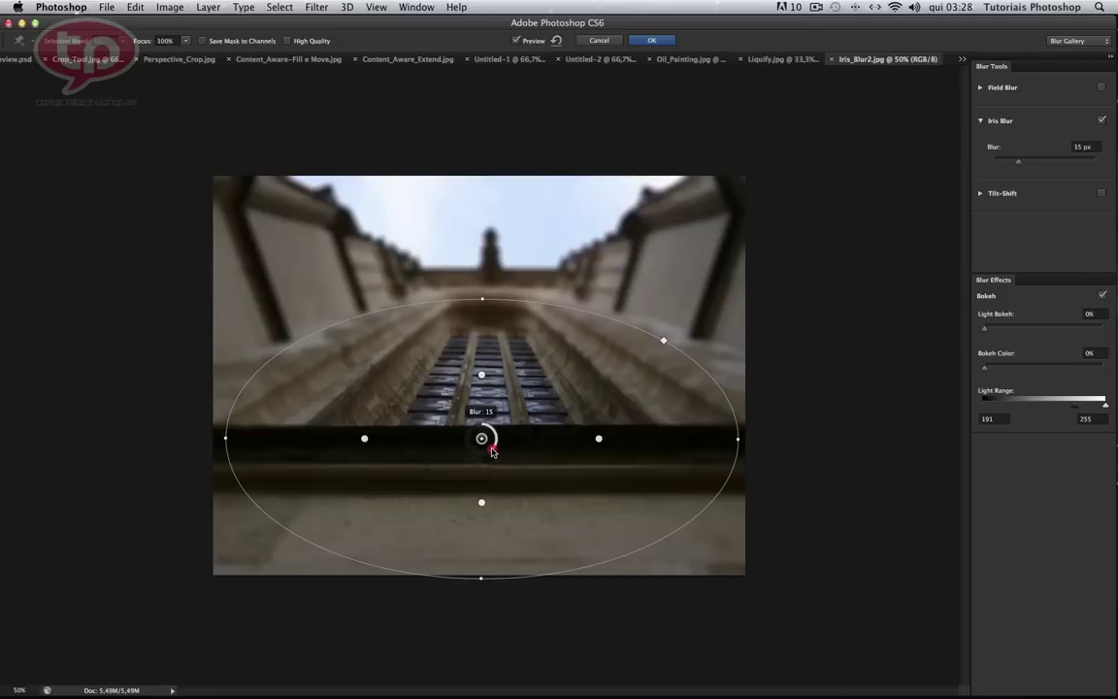
pyautogui.moveTo(492, 452); pyautogui.dragTo(491, 449)
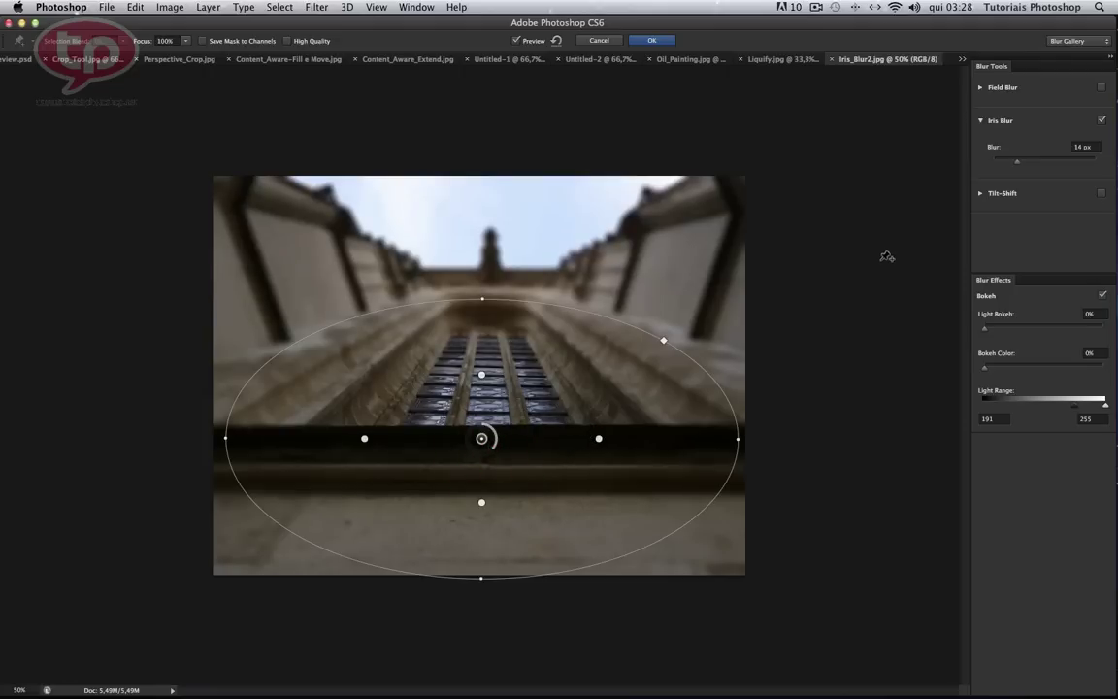
pyautogui.click(655, 41)
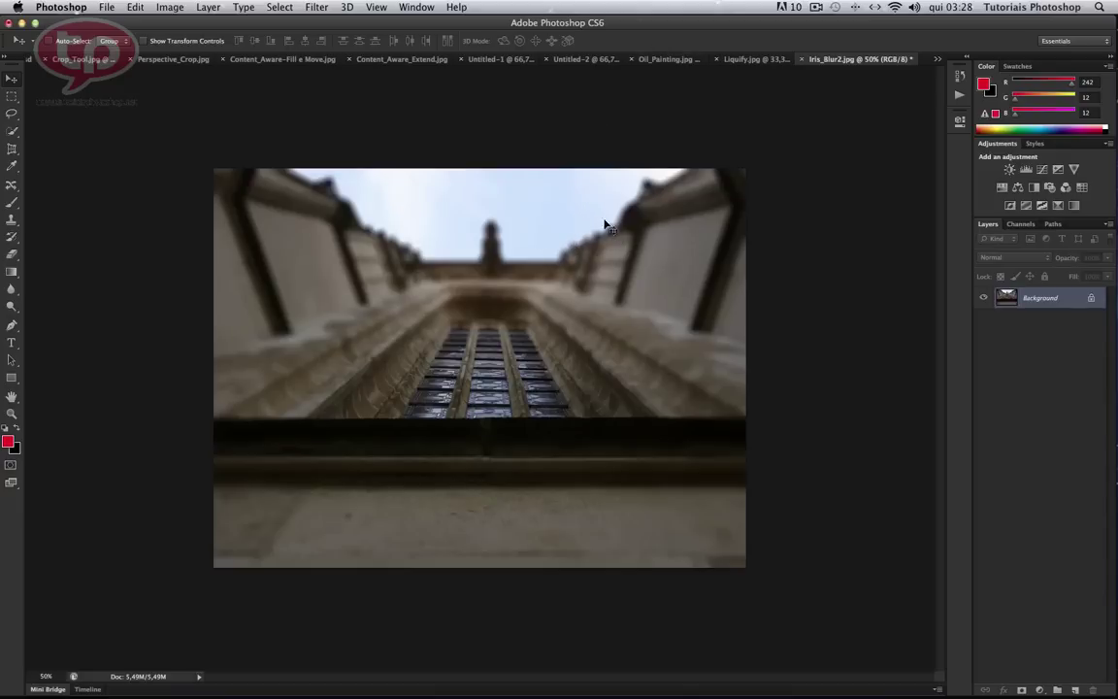
# - Open the Tilt_Shift.jpg garden photo from Mini Bridge
pyautogui.click(49, 689)
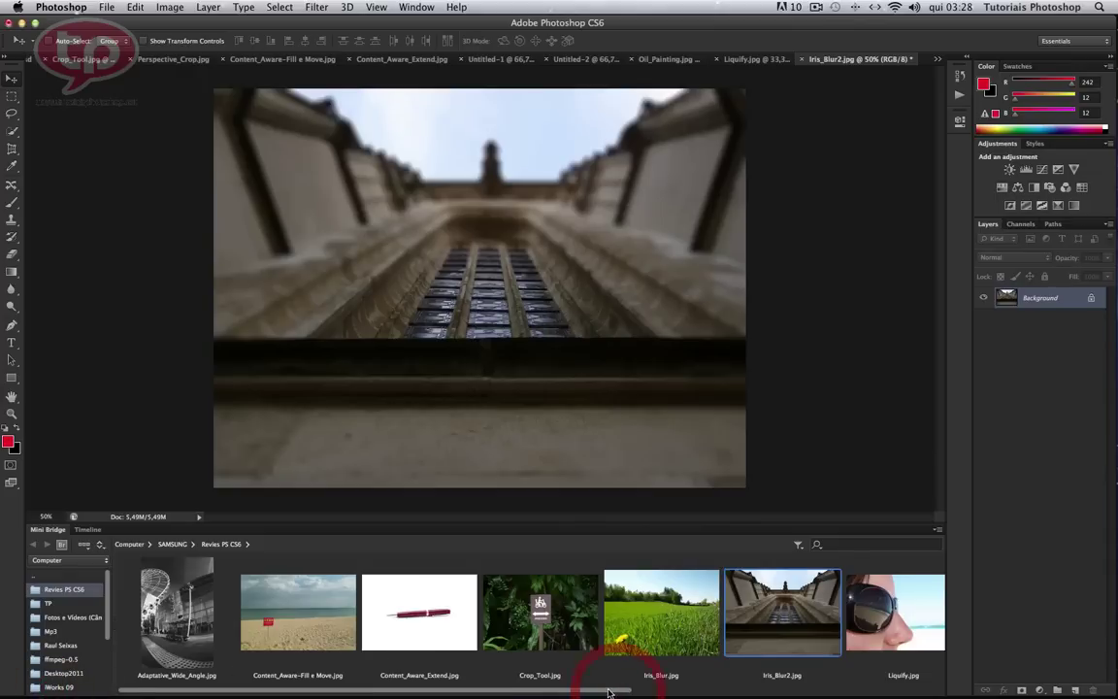
pyautogui.moveTo(597, 691); pyautogui.dragTo(934, 671)
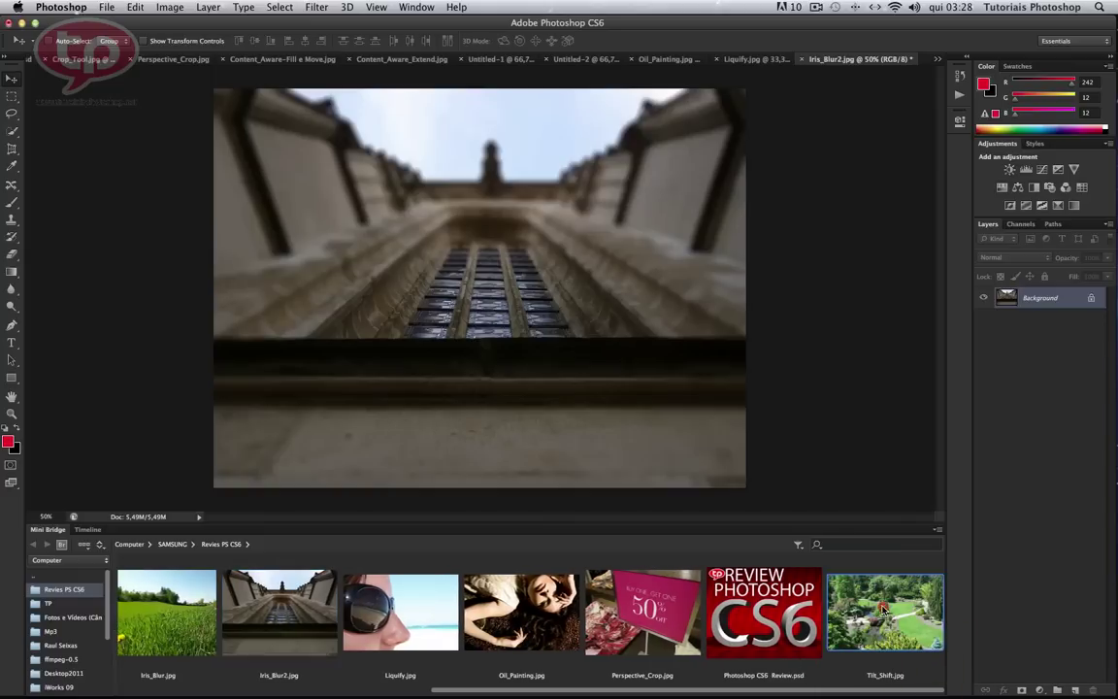
pyautogui.doubleClick(885, 609)
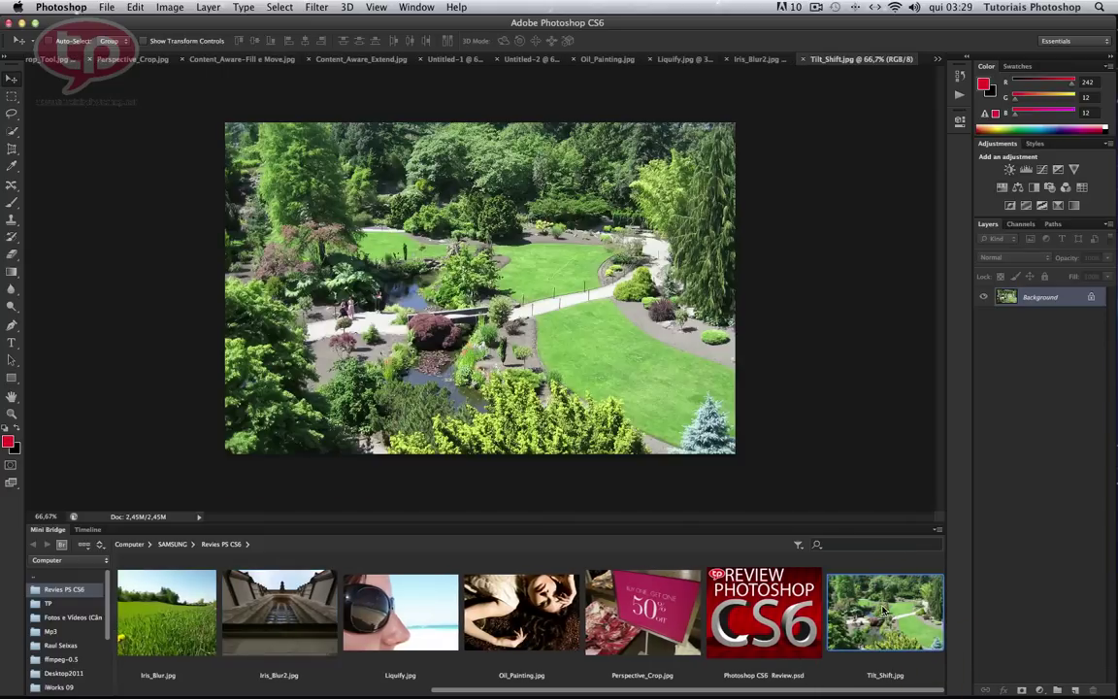
# - Apply a 10 px Tilt-Shift blur with the focus band angled slightly upward to the right
pyautogui.click(314, 7)
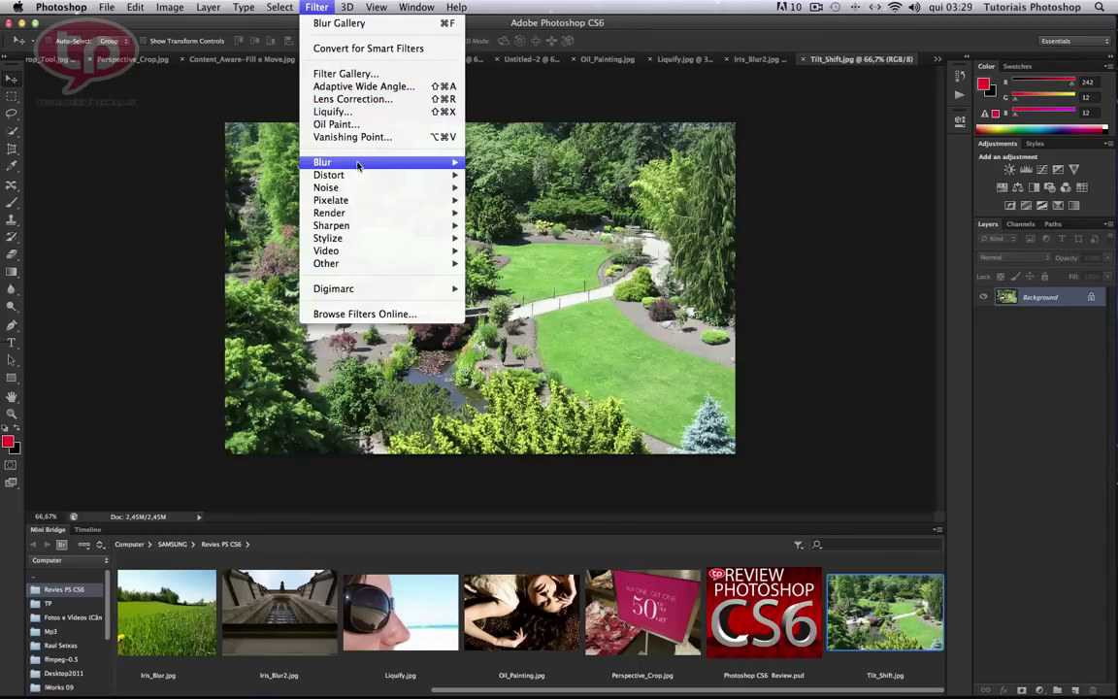
pyautogui.moveTo(323, 162)
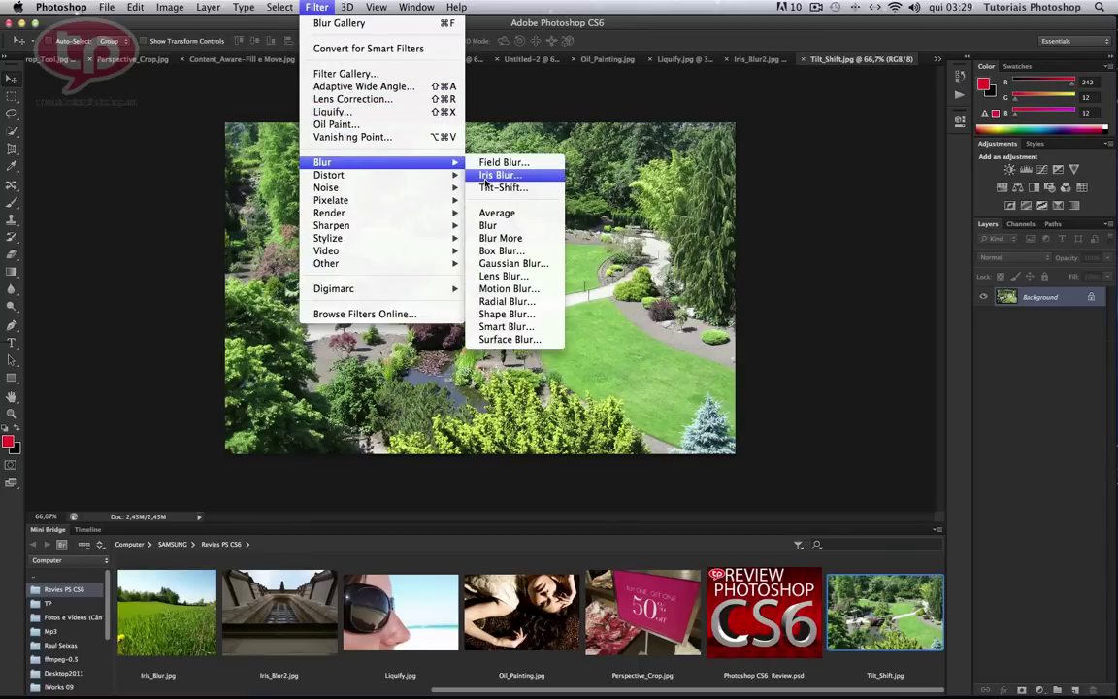
pyautogui.click(485, 176)
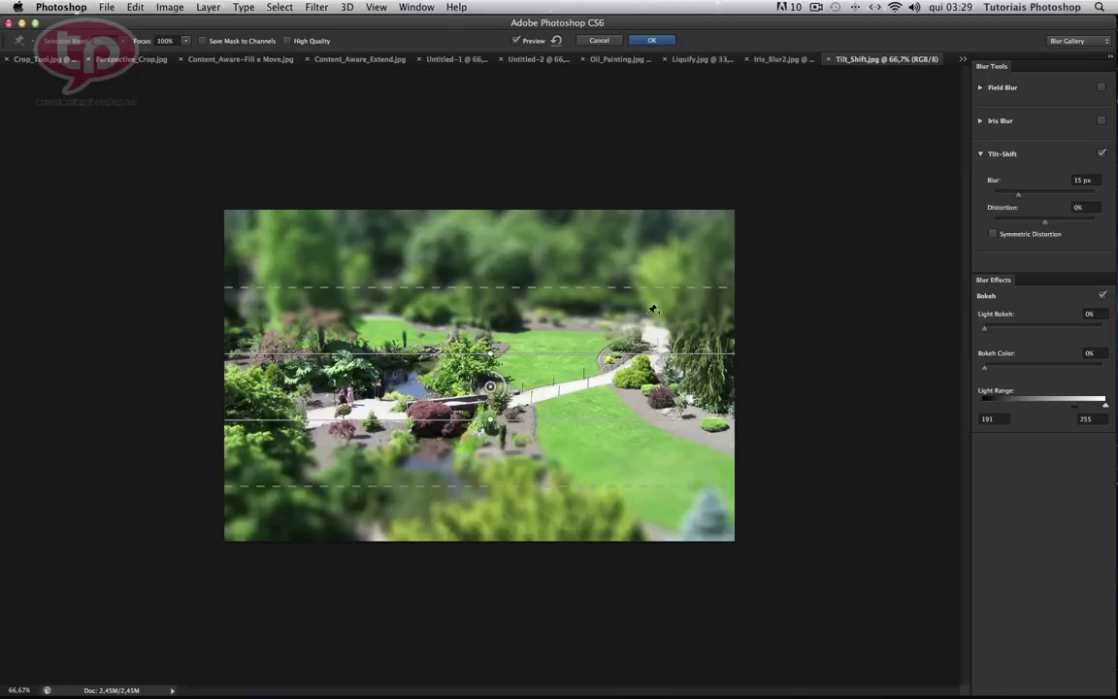
pyautogui.moveTo(733, 314); pyautogui.dragTo(724, 287)
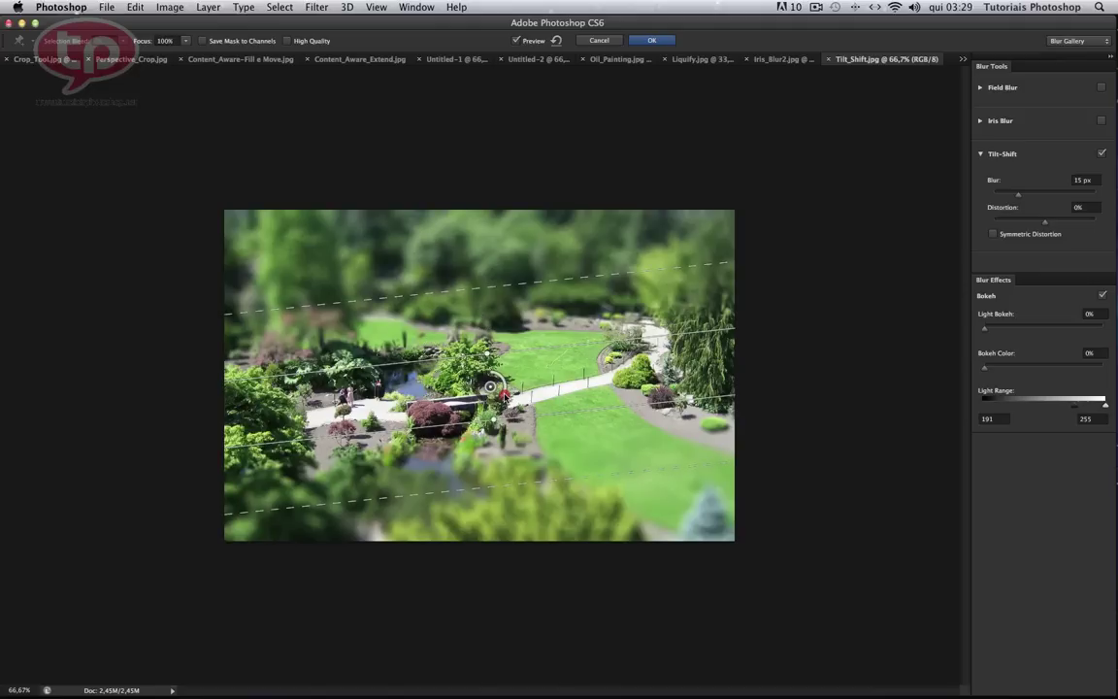
pyautogui.moveTo(504, 398); pyautogui.dragTo(500, 388)
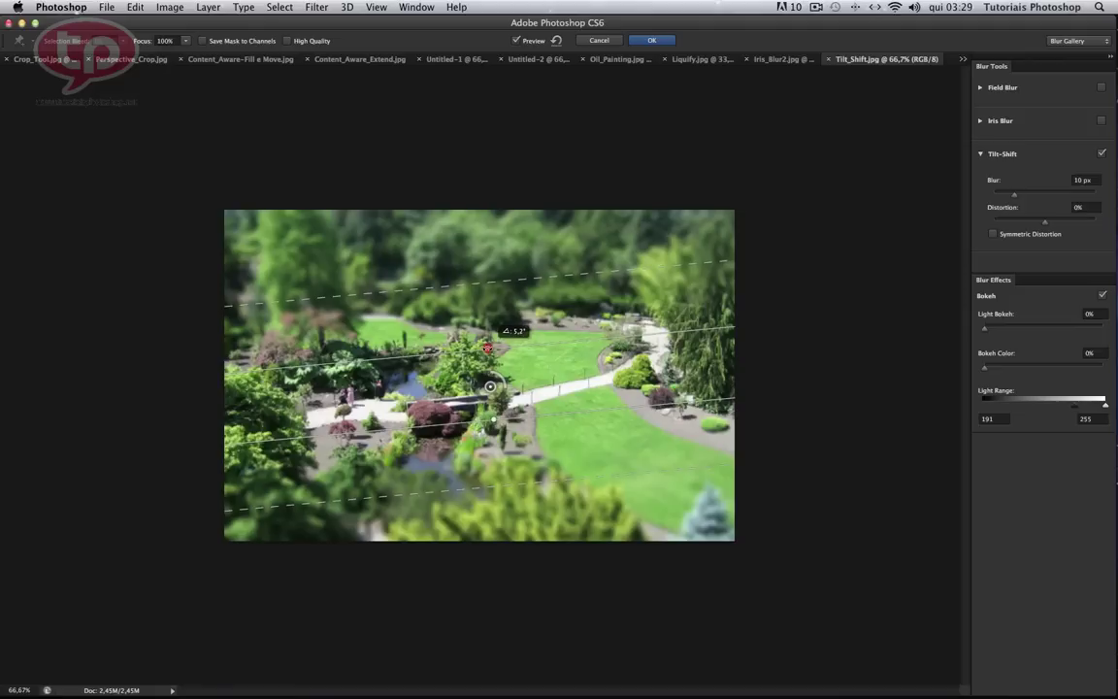
pyautogui.moveTo(488, 349); pyautogui.dragTo(487, 342)
pyautogui.moveTo(495, 422); pyautogui.dragTo(495, 433)
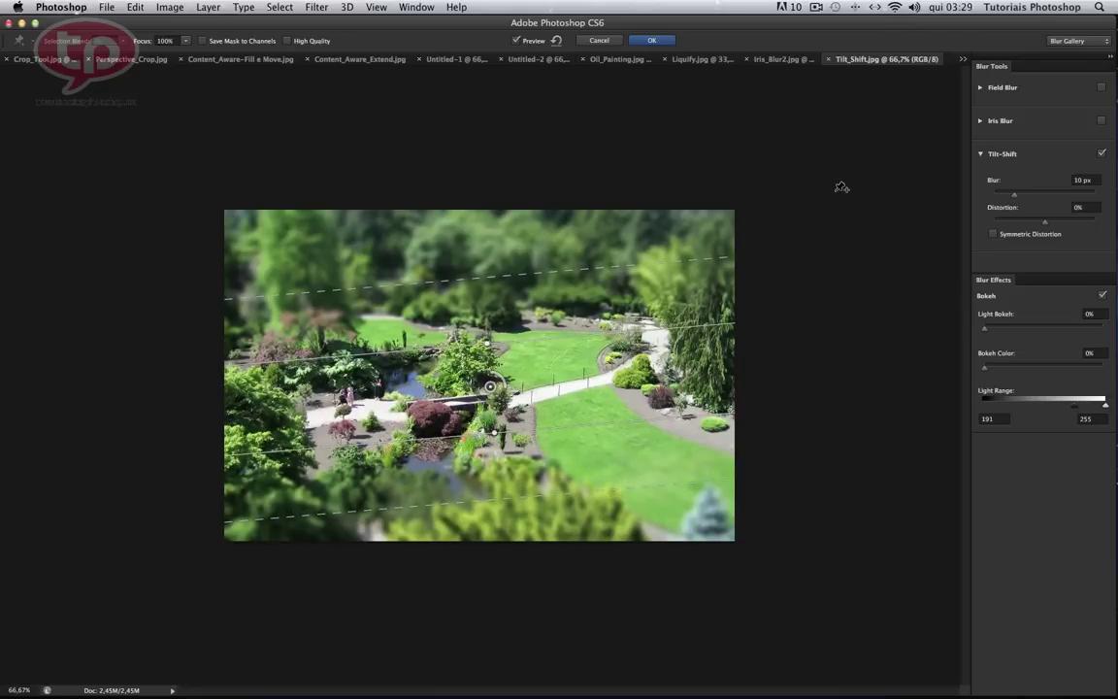
pyautogui.click(647, 40)
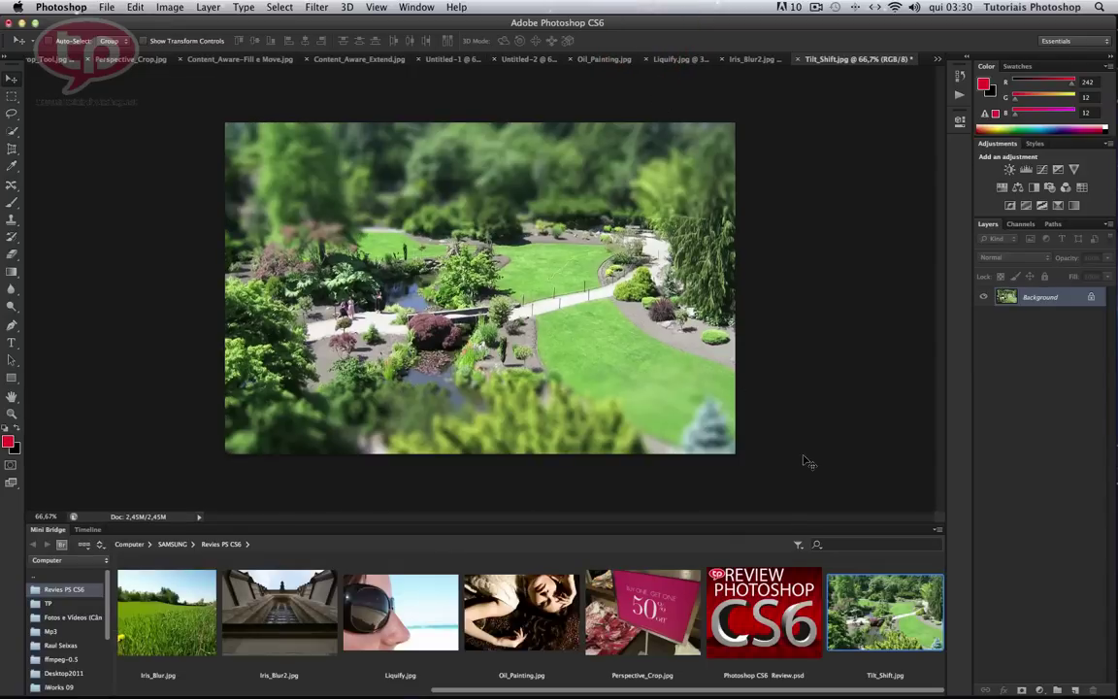
# - Open Adaptative_Wide_Angle.jpg from Mini Bridge, zoom in slightly, and show the Filter menu
pyautogui.moveTo(500, 692); pyautogui.dragTo(155, 690)
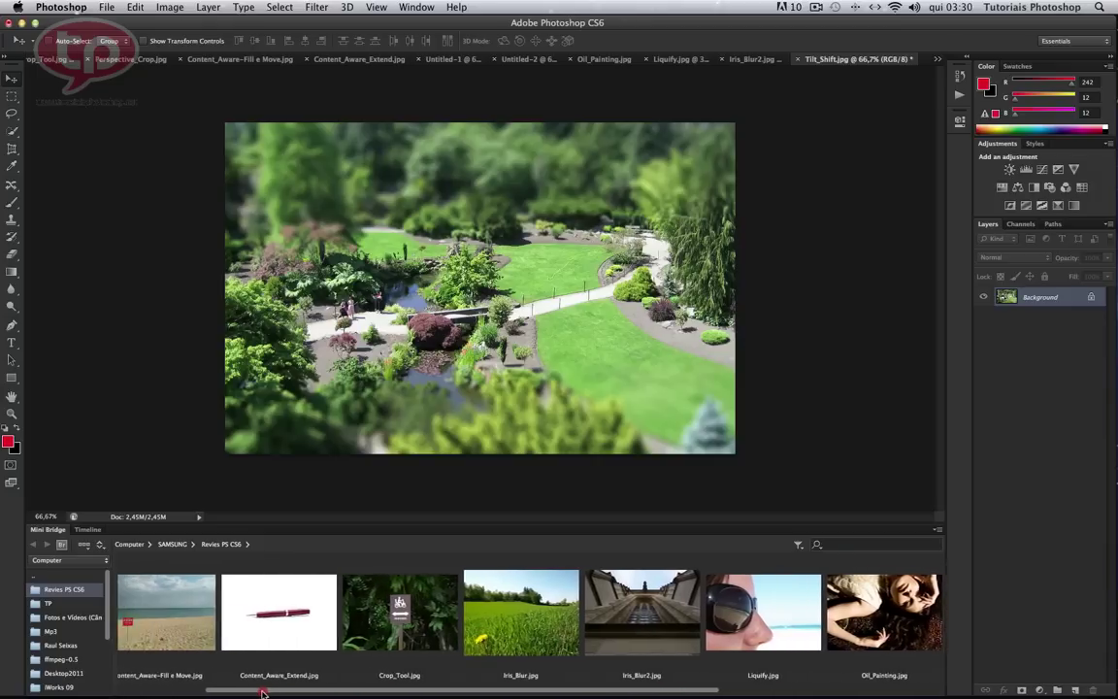
pyautogui.doubleClick(151, 562)
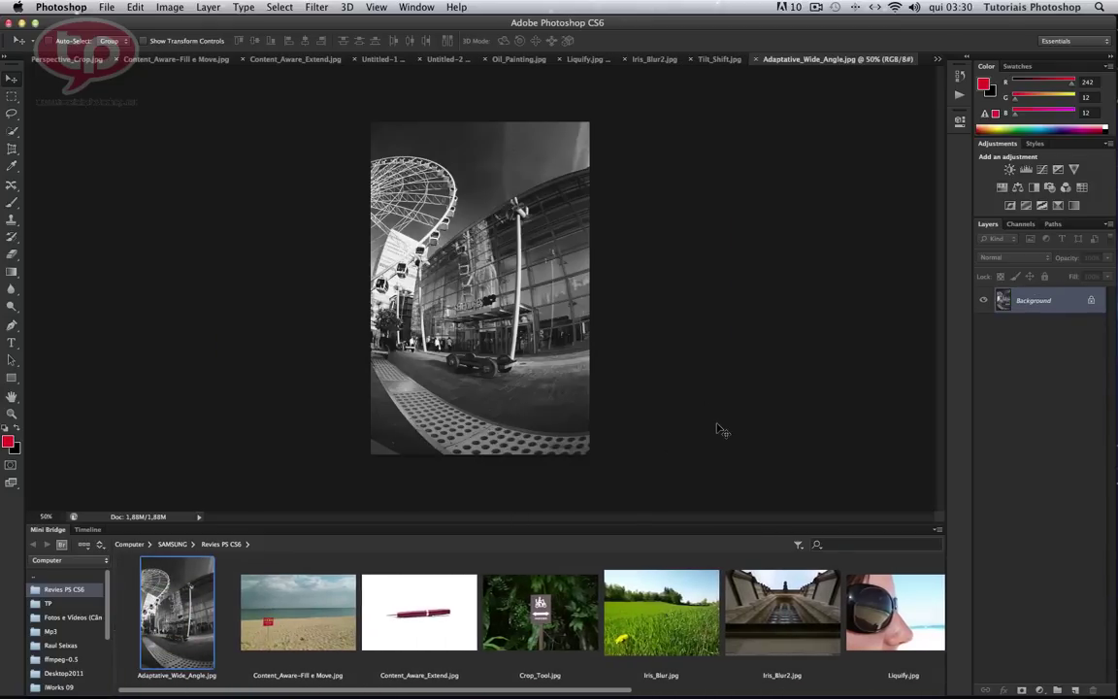
pyautogui.click(11, 412)
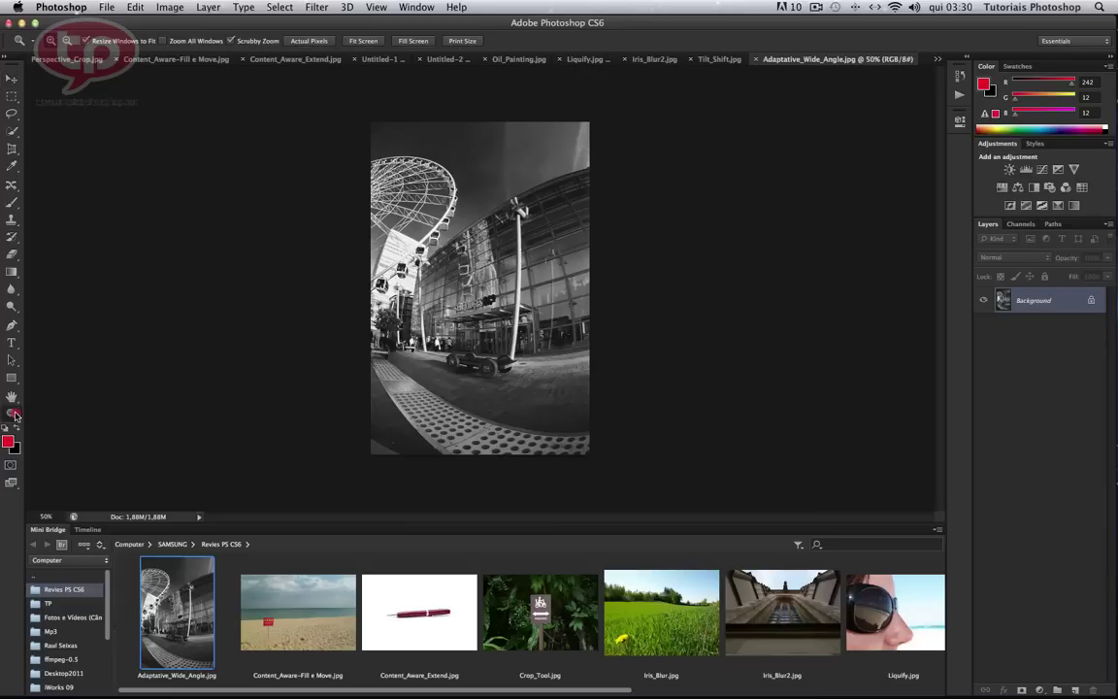
pyautogui.moveTo(488, 368); pyautogui.dragTo(444, 367)
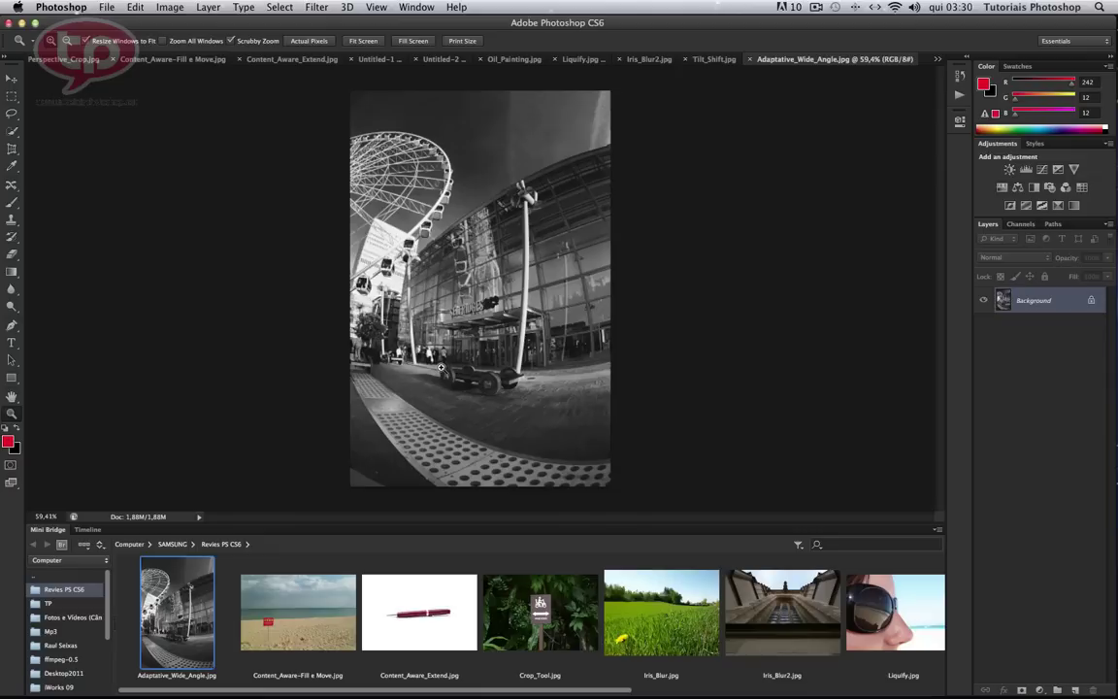
pyautogui.click(313, 7)
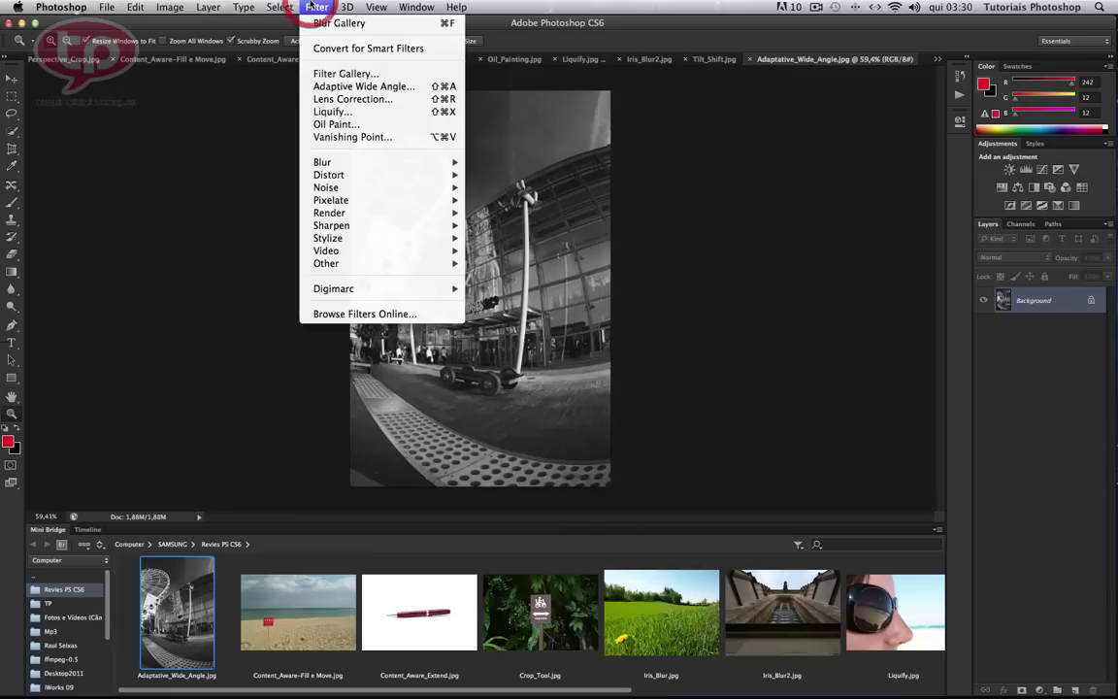
pyautogui.click(400, 89)
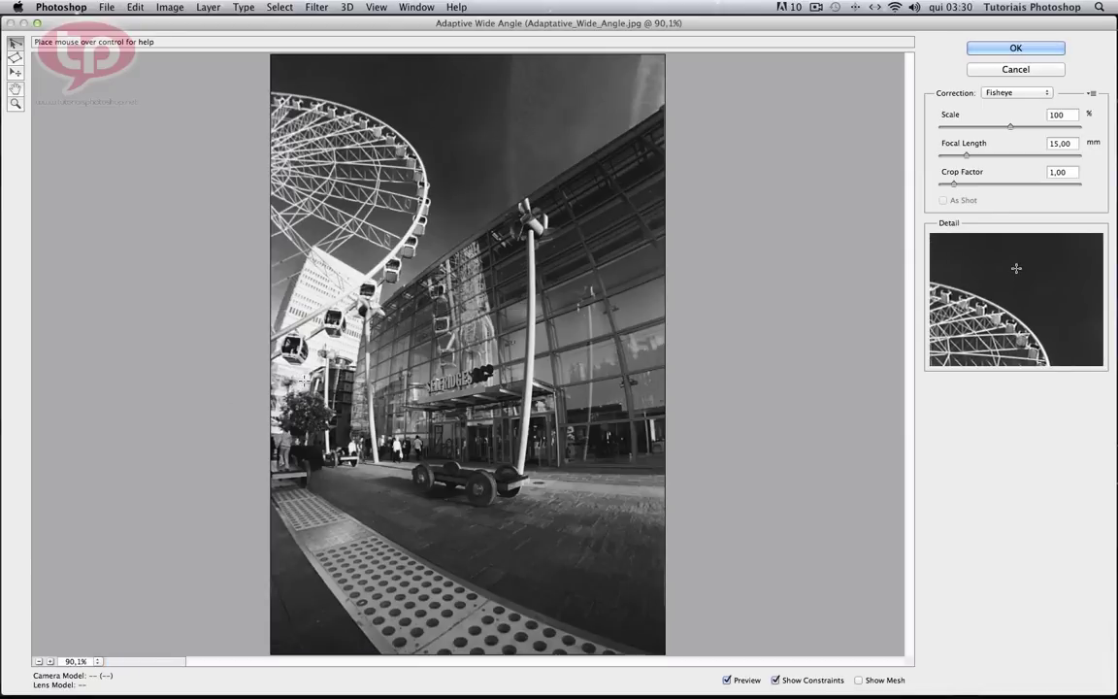
pyautogui.click(313, 492)
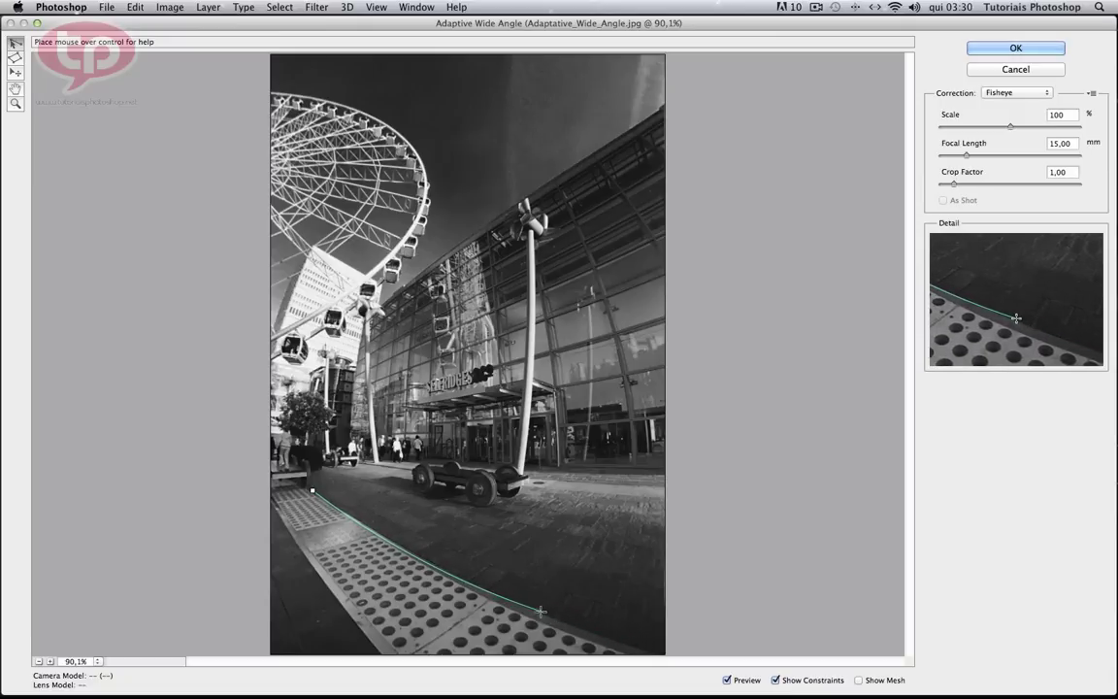
pyautogui.click(524, 602)
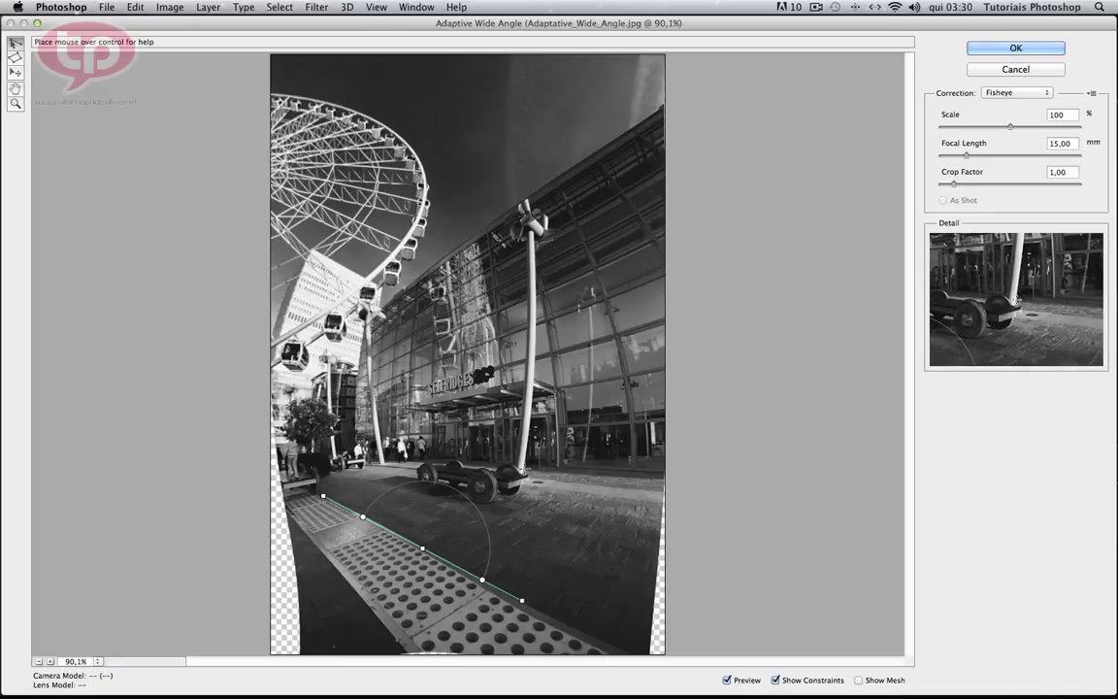
pyautogui.click(525, 467)
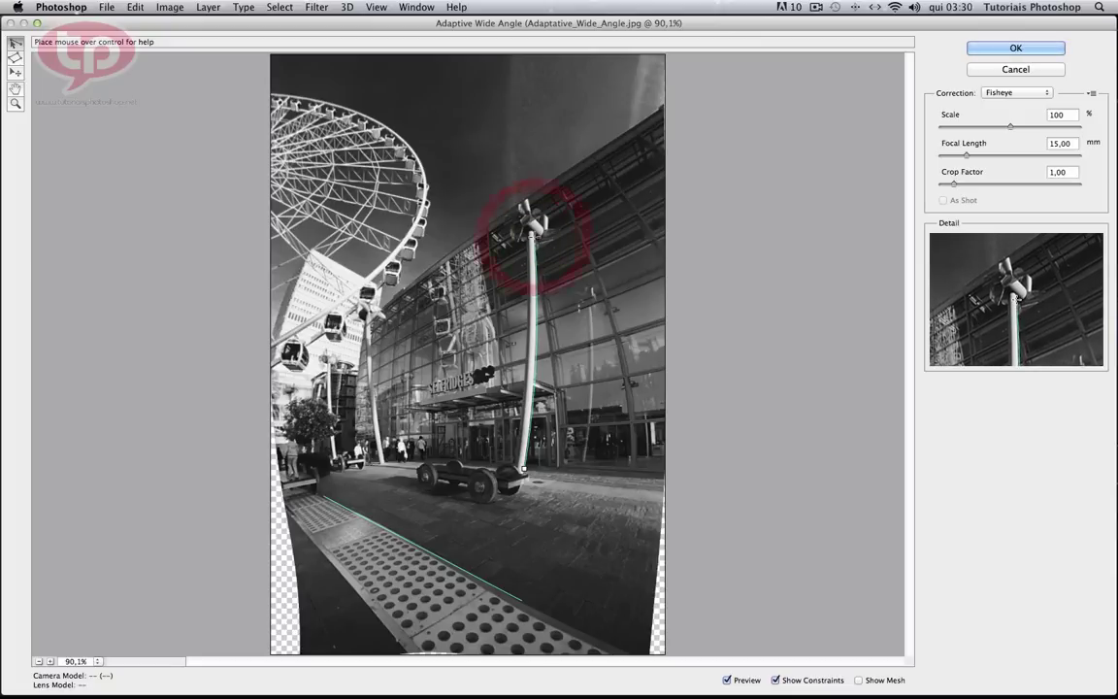
pyautogui.click(529, 209)
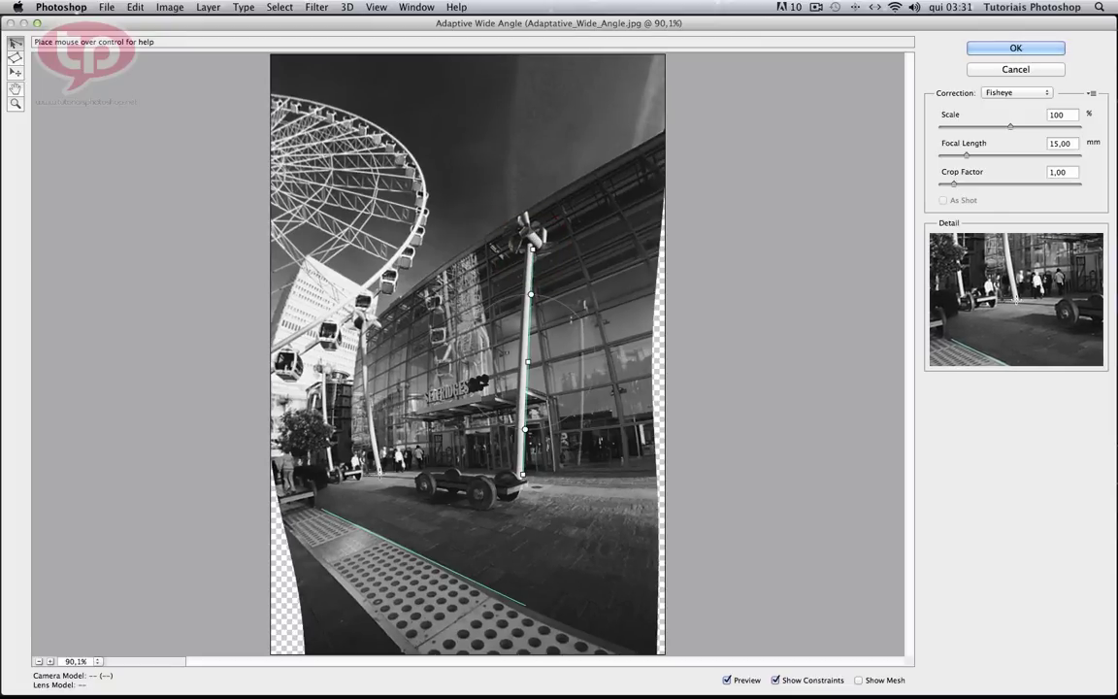
pyautogui.click(376, 472)
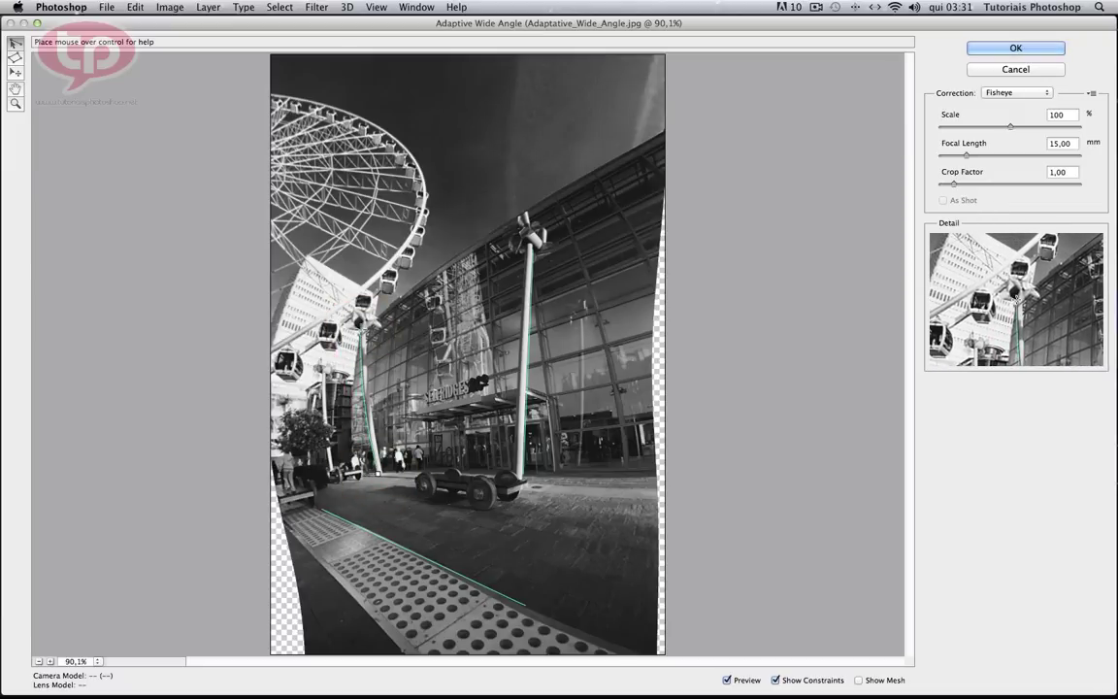
pyautogui.click(361, 325)
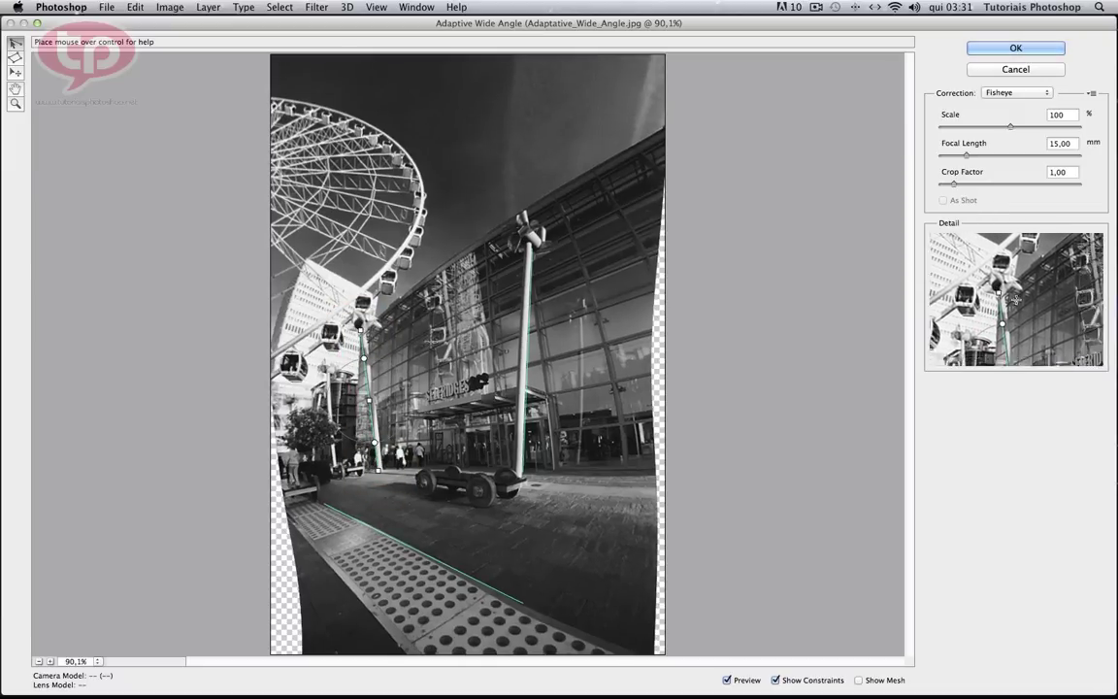
pyautogui.click(621, 465)
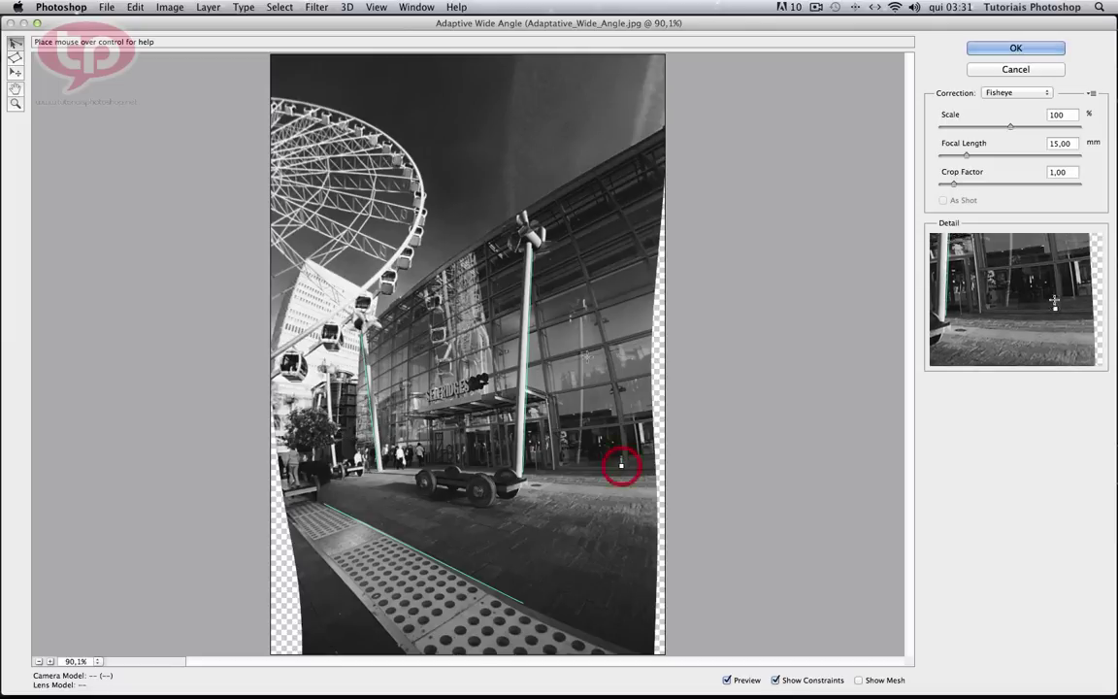
pyautogui.click(552, 198)
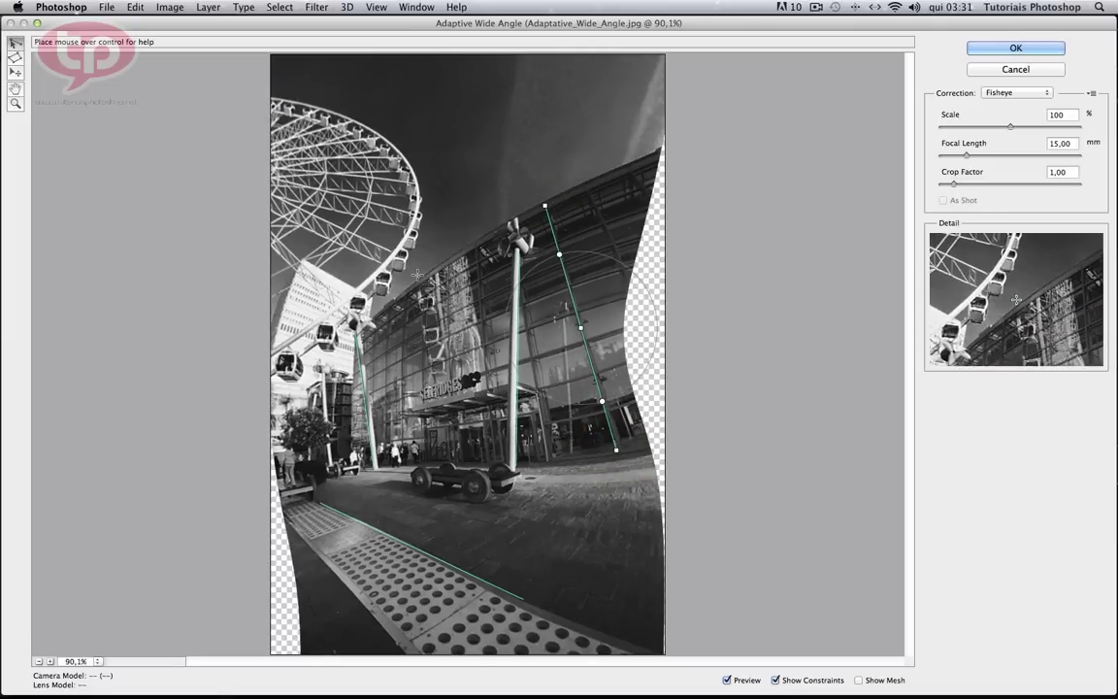
pyautogui.click(375, 314)
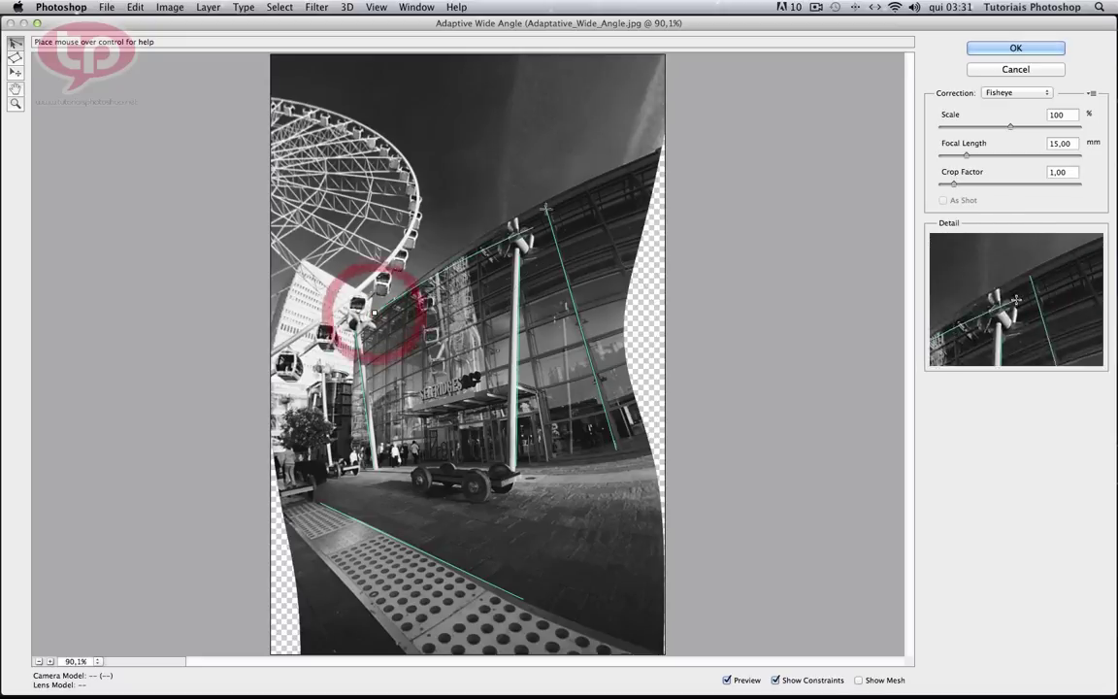
pyautogui.click(605, 171)
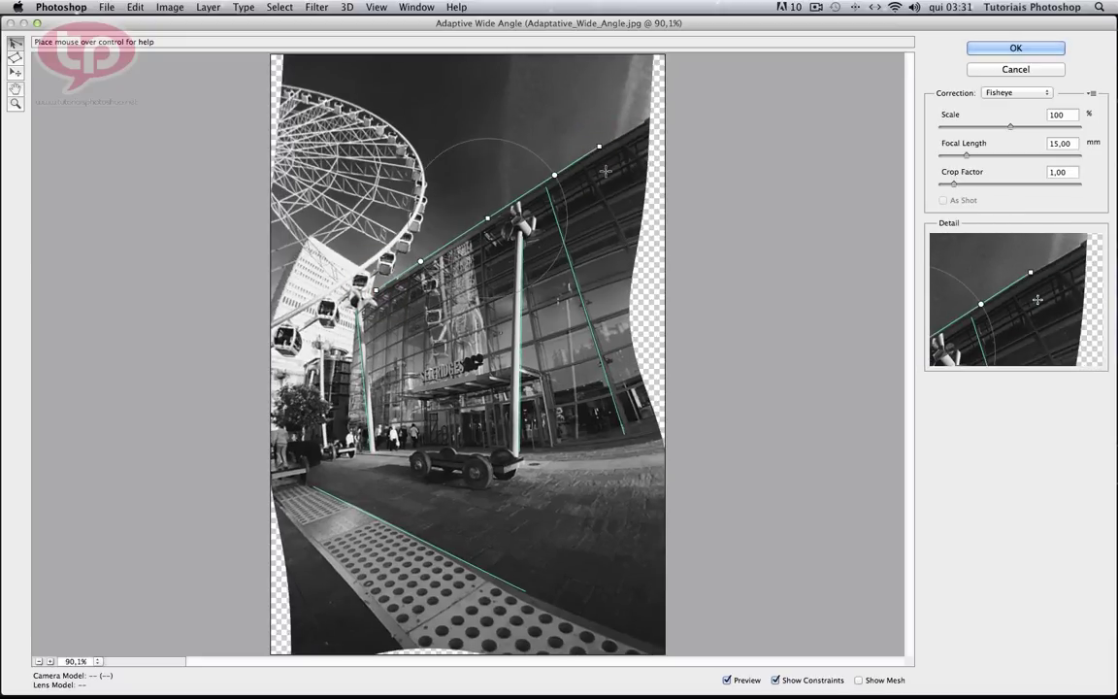
pyautogui.click(559, 447)
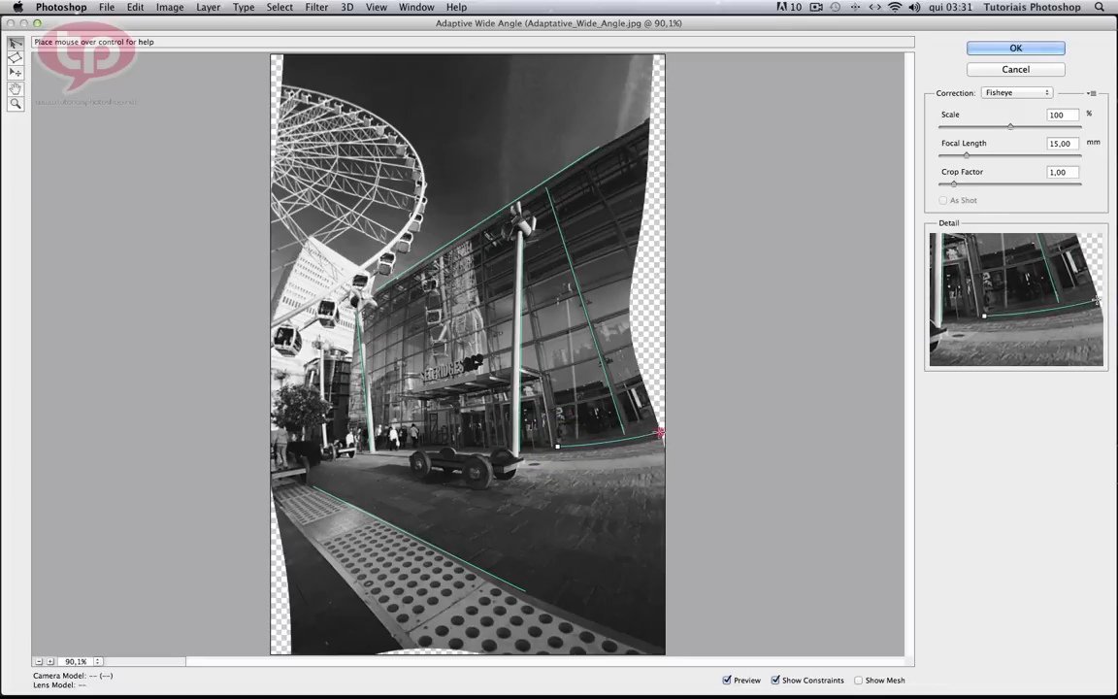
pyautogui.click(659, 433)
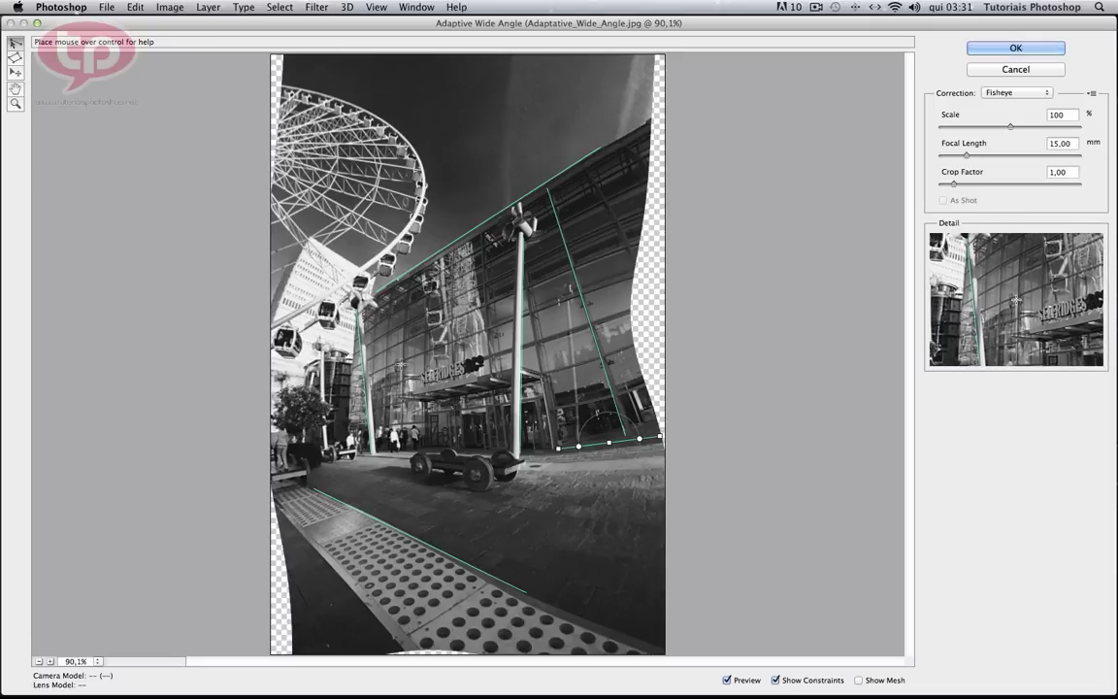
pyautogui.click(400, 365)
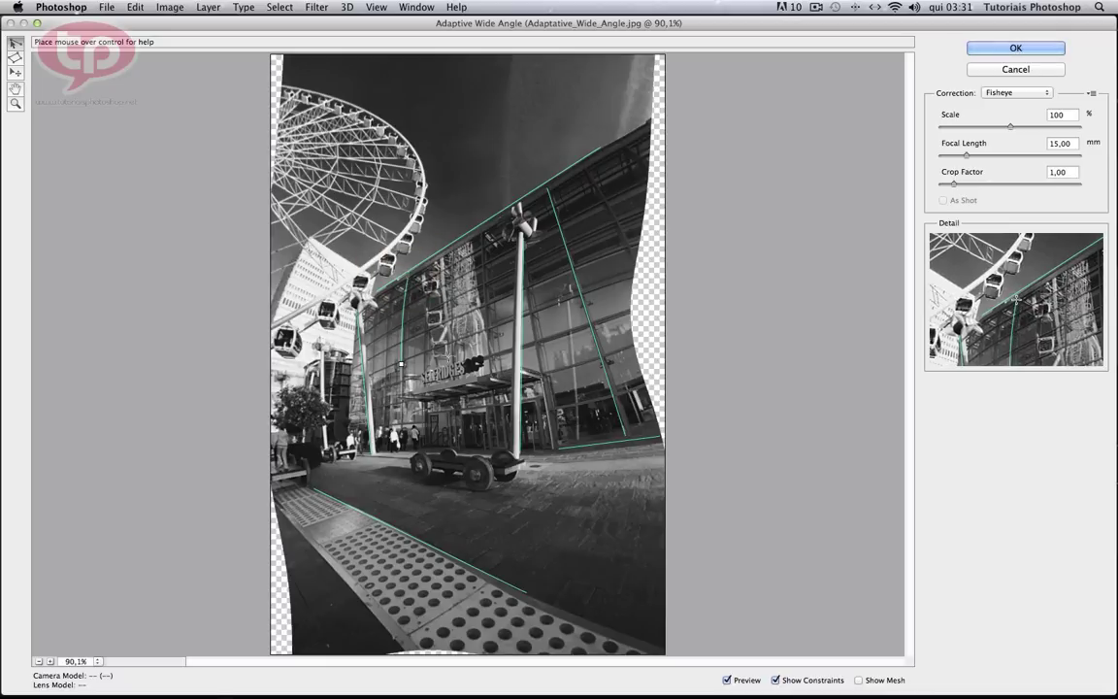
pyautogui.click(408, 279)
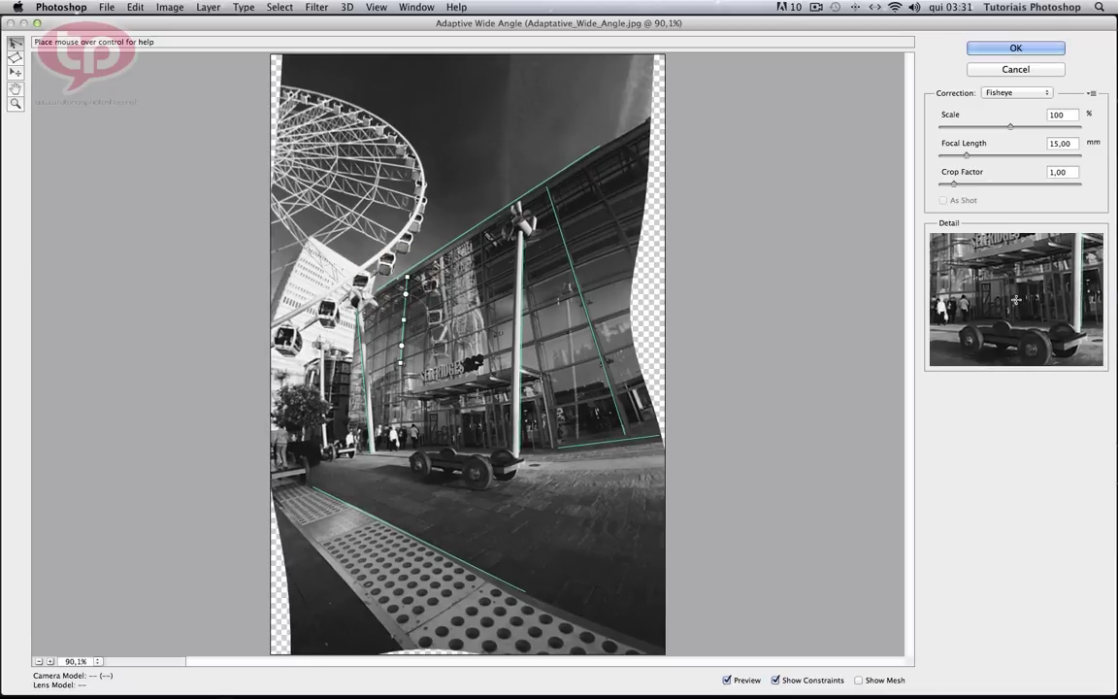
pyautogui.click(588, 171)
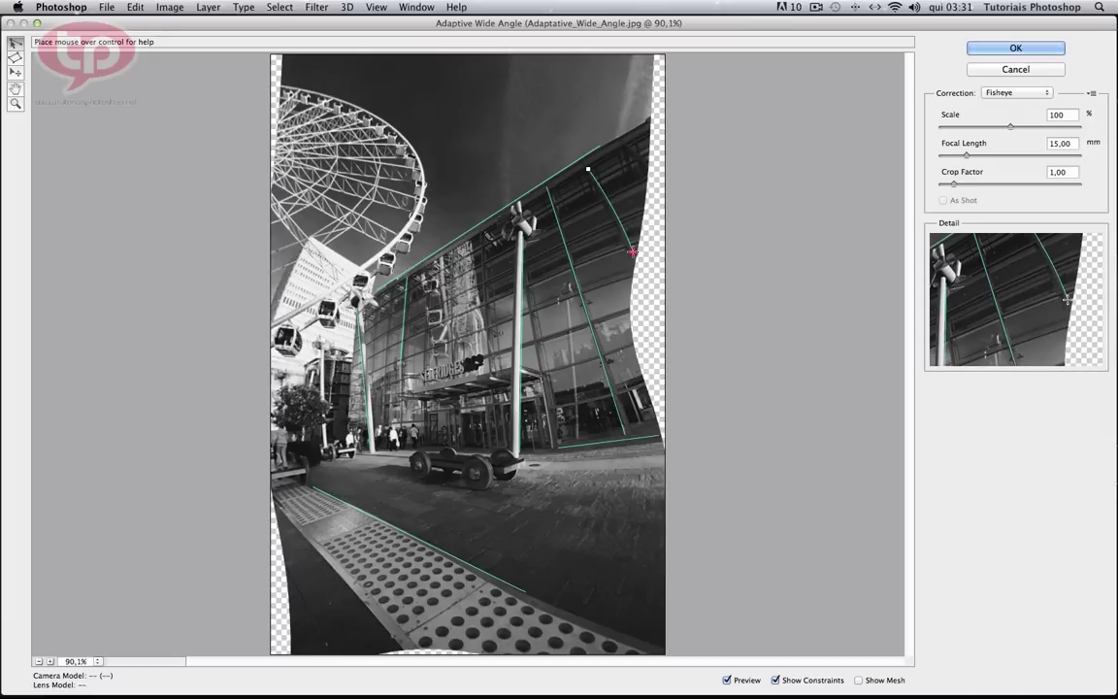
pyautogui.click(633, 252)
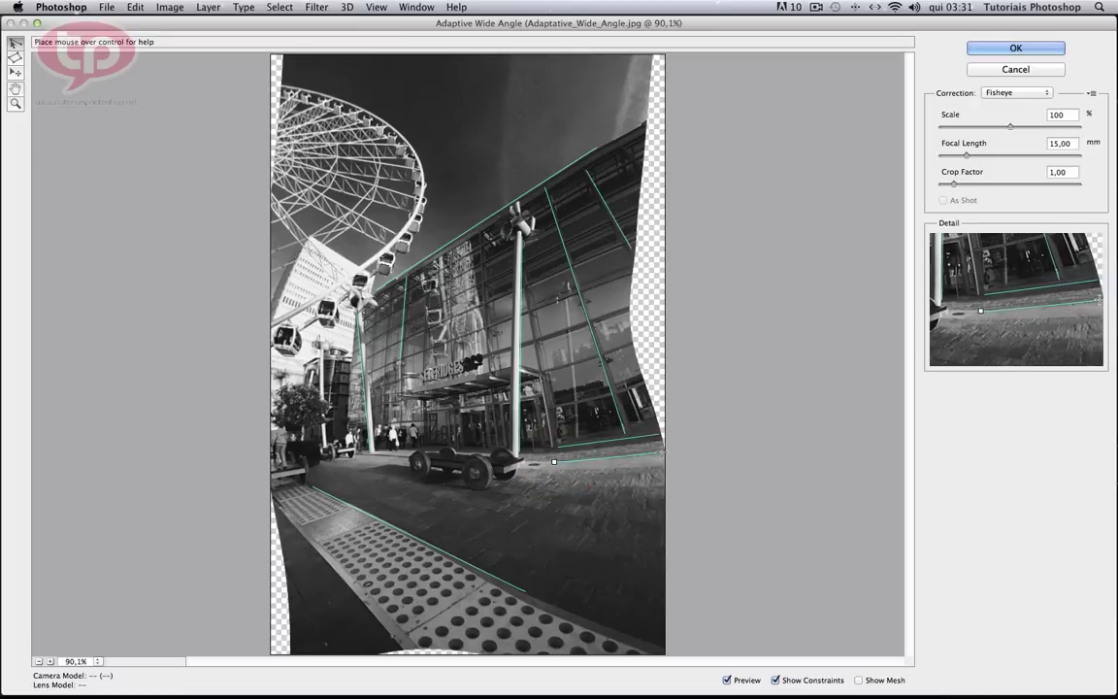
pyautogui.click(661, 455)
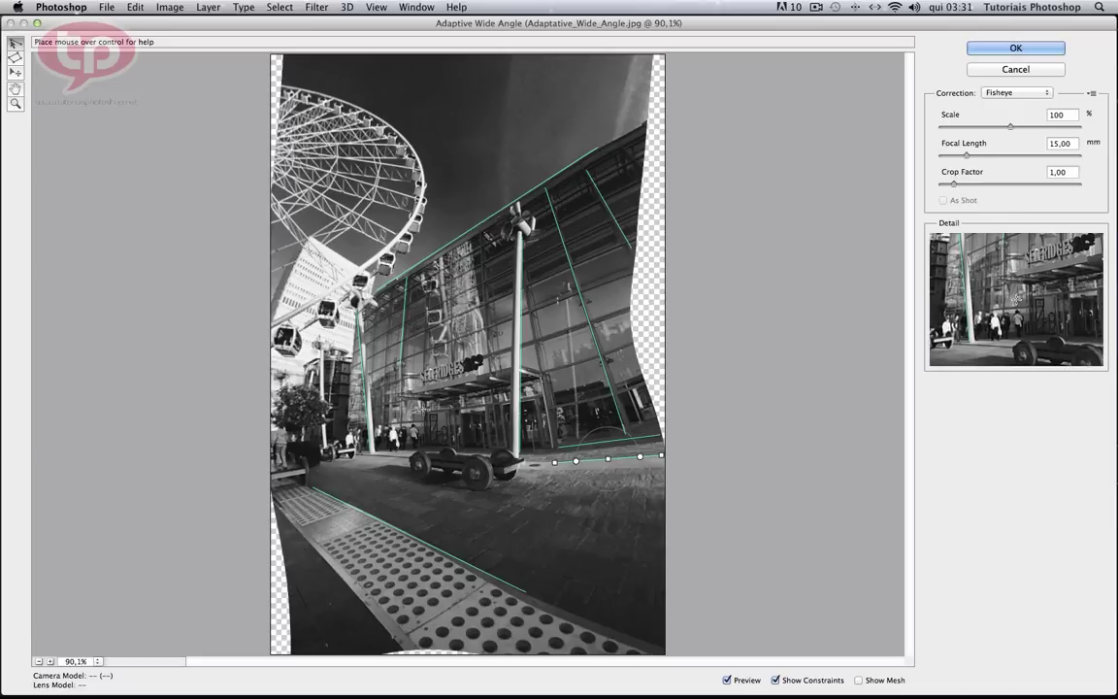
pyautogui.click(1015, 69)
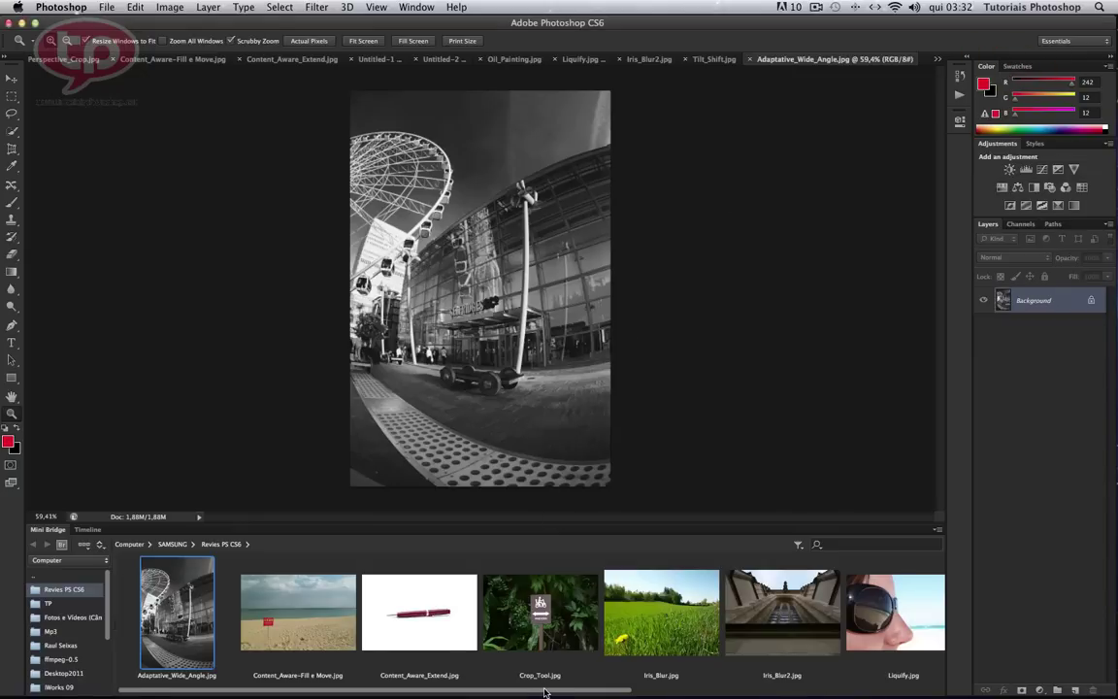
# - Switch to the Photoshop CS6 Review.psd banner document
pyautogui.moveTo(545, 692)
pyautogui.mouseDown()
pyautogui.moveTo(864, 686)
pyautogui.moveTo(564, 688)
pyautogui.mouseUp()
pyautogui.click(68, 61)
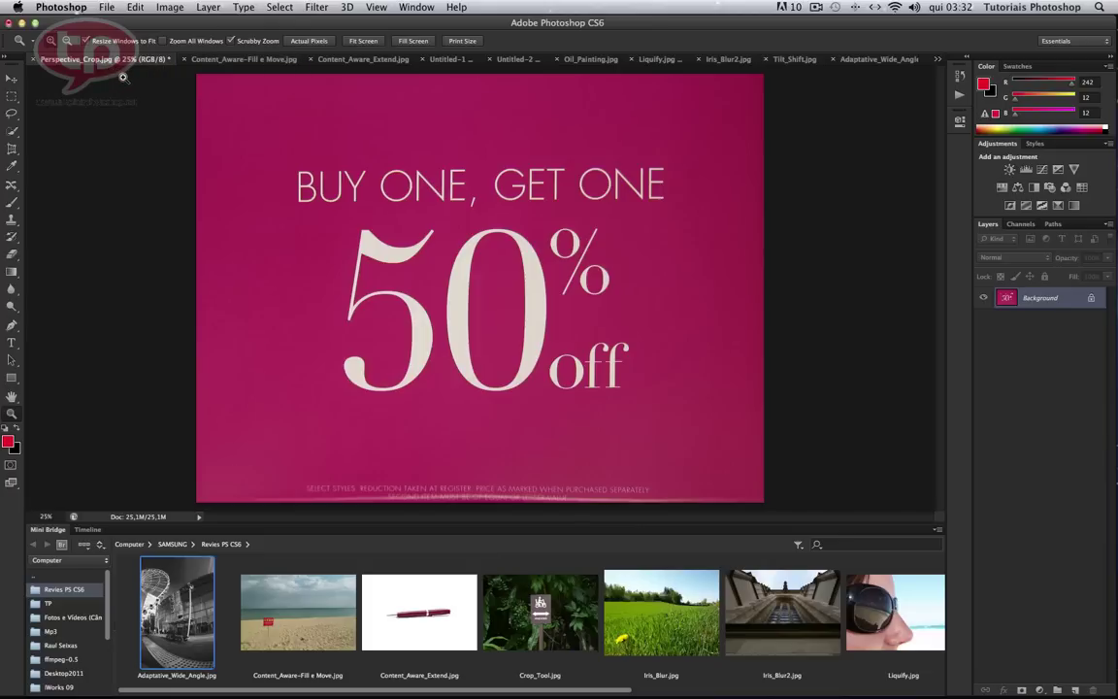
pyautogui.click(937, 60)
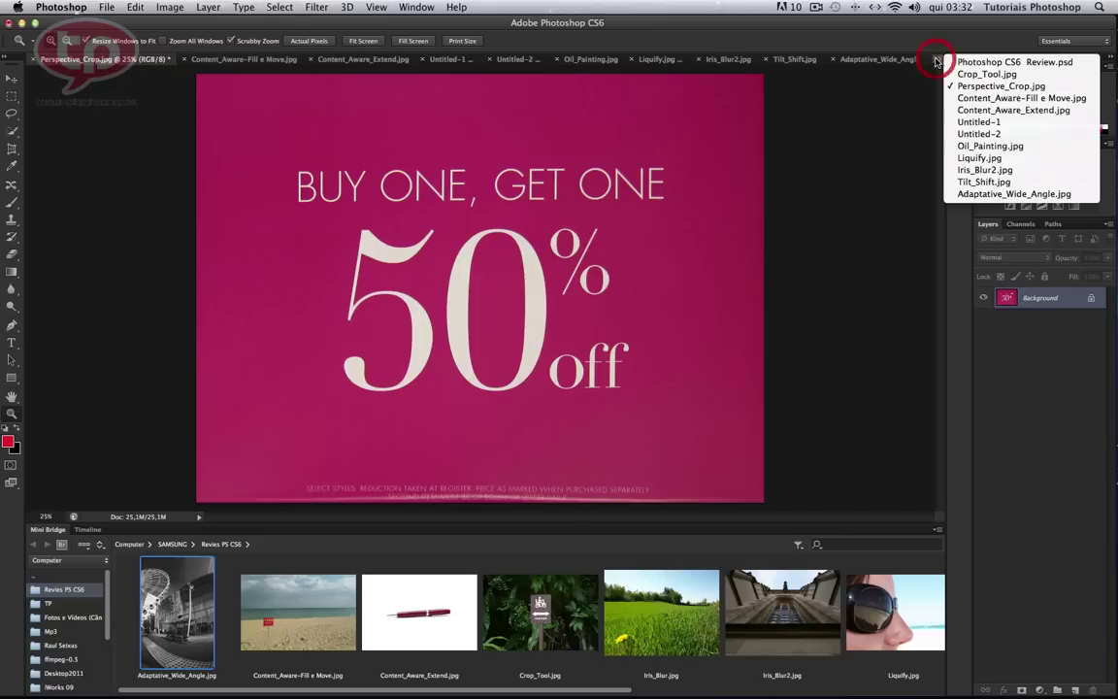
pyautogui.click(936, 60)
pyautogui.click(1014, 62)
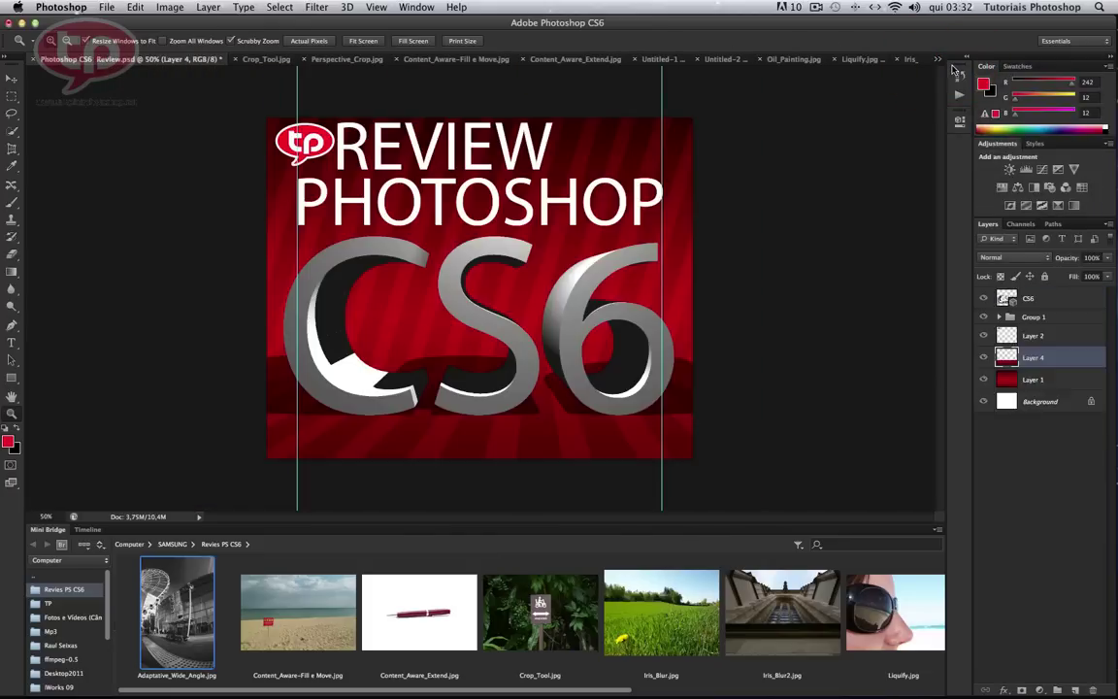
pyautogui.click(937, 60)
pyautogui.click(956, 64)
# - Select the red Layer 1 with the Move tool and show the Filter > Render list
pyautogui.click(13, 82)
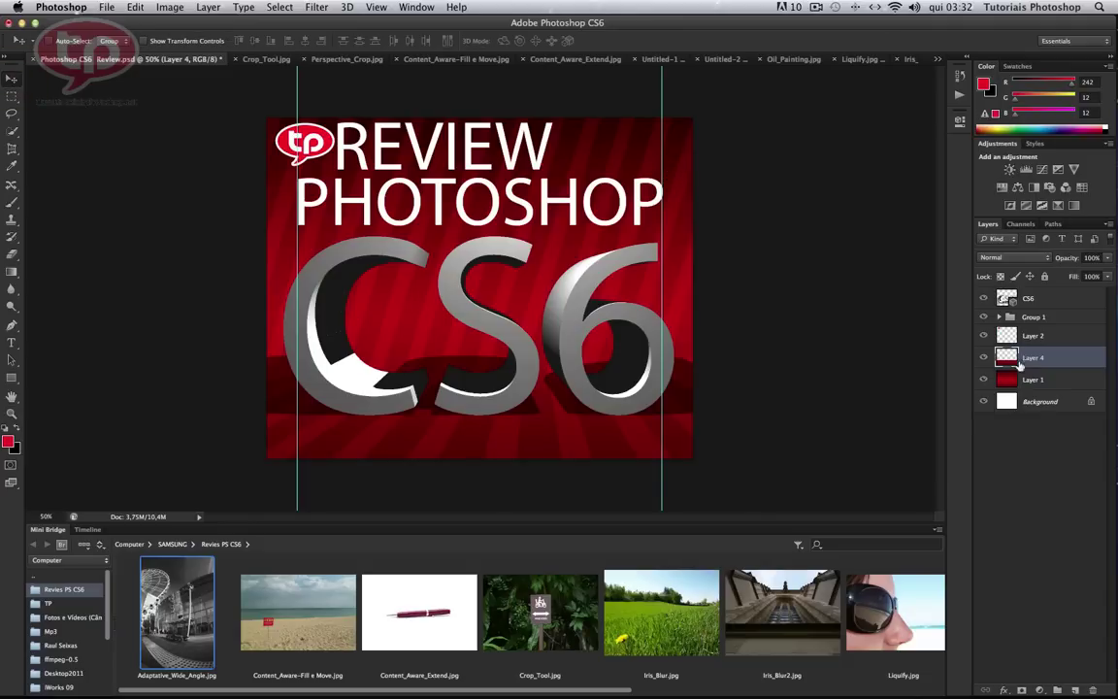
pyautogui.hotkey('alt', '[')
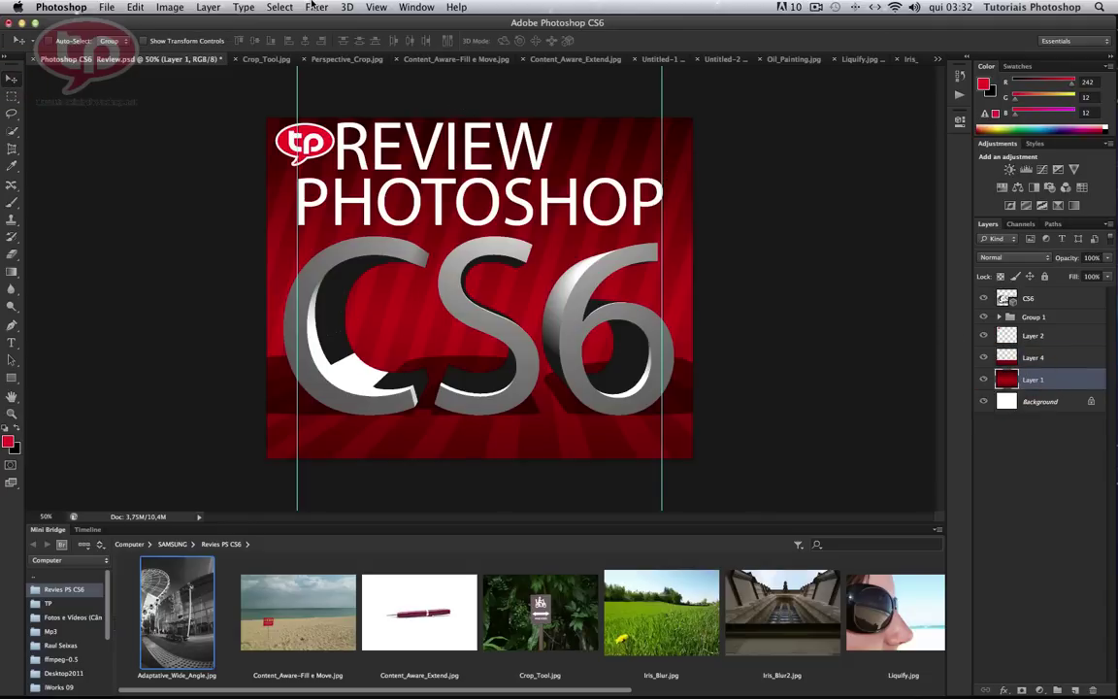
pyautogui.click(316, 5)
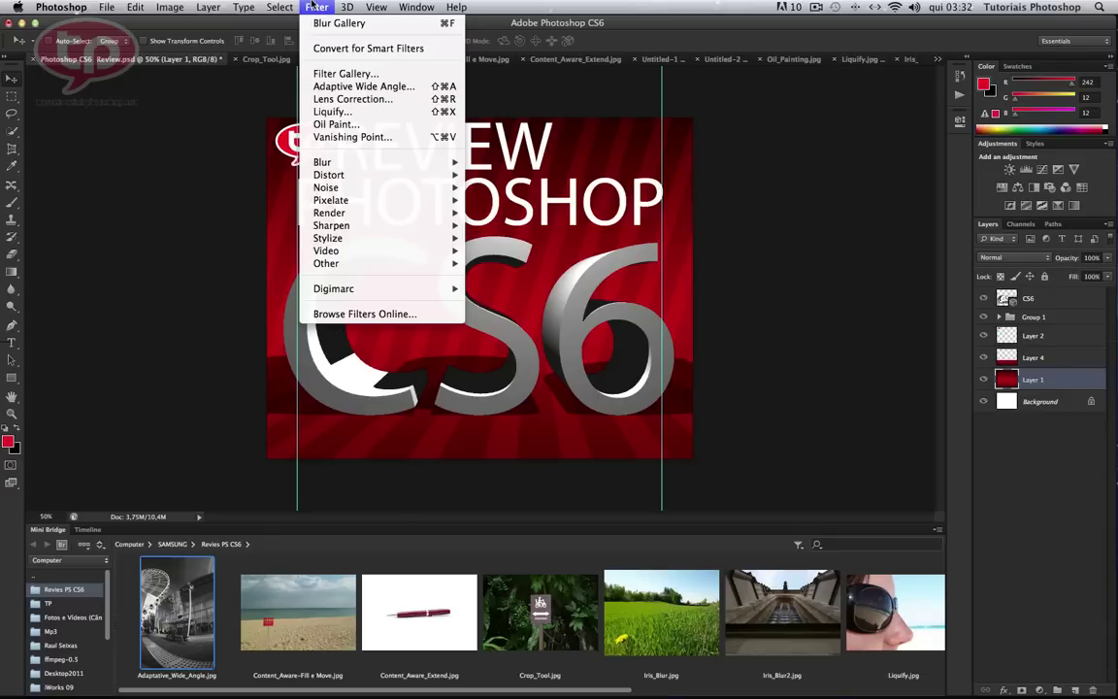
pyautogui.moveTo(330, 213)
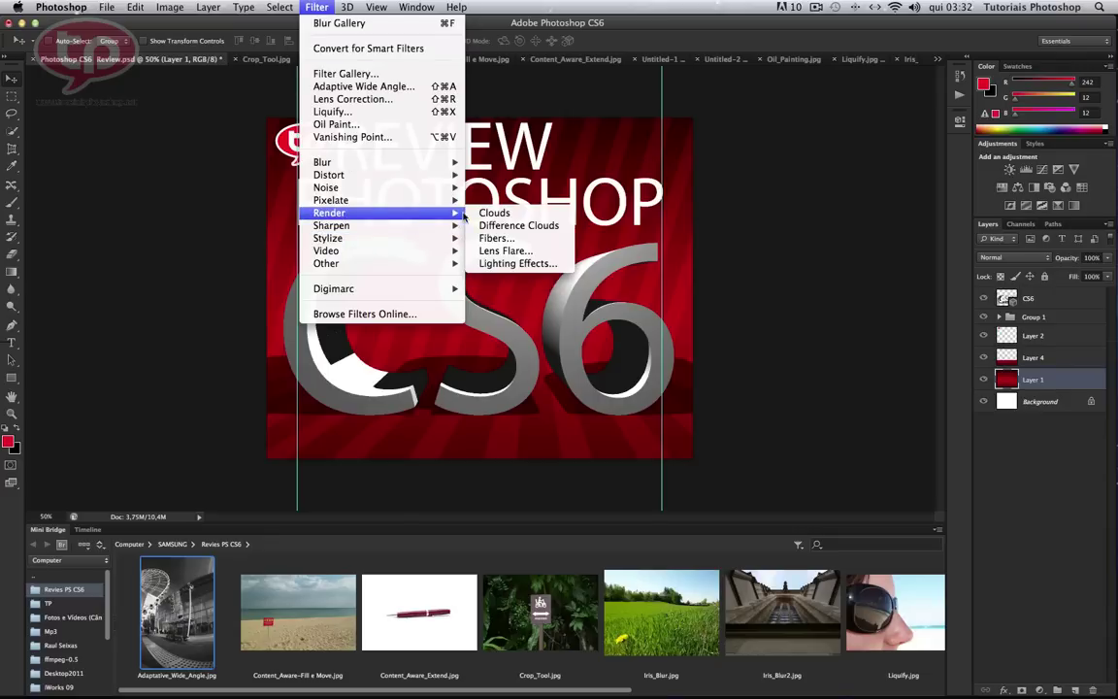
# - Start Lighting Effects on Layer 1 and hide the canvas guides
pyautogui.click(506, 264)
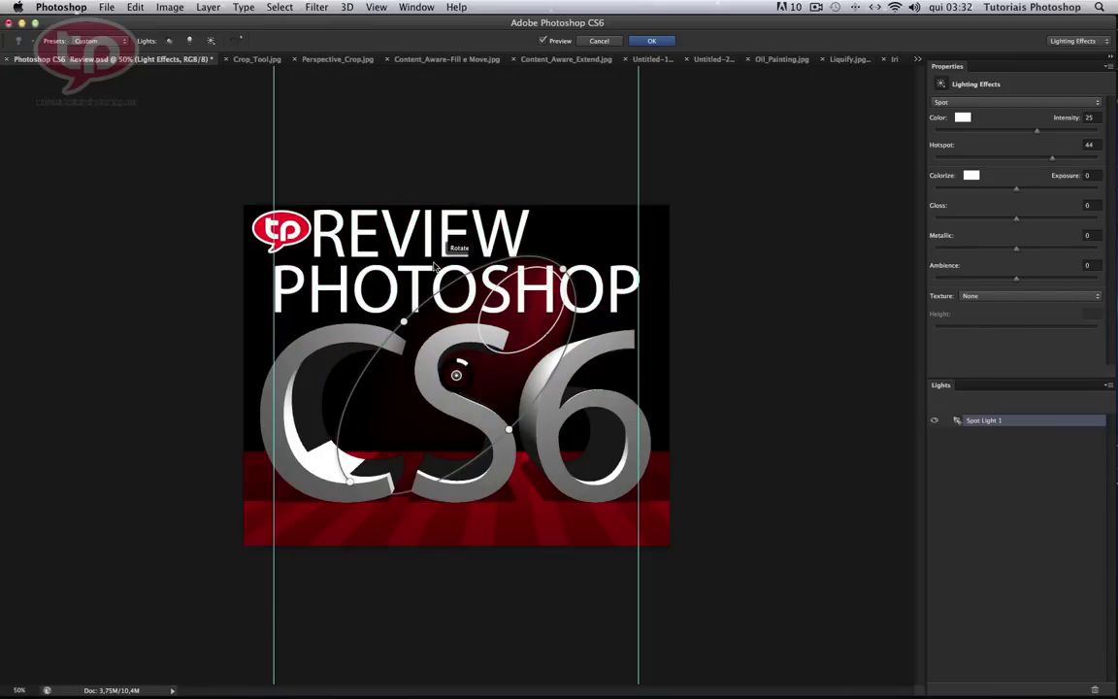
pyautogui.click(367, 5)
pyautogui.moveTo(389, 225)
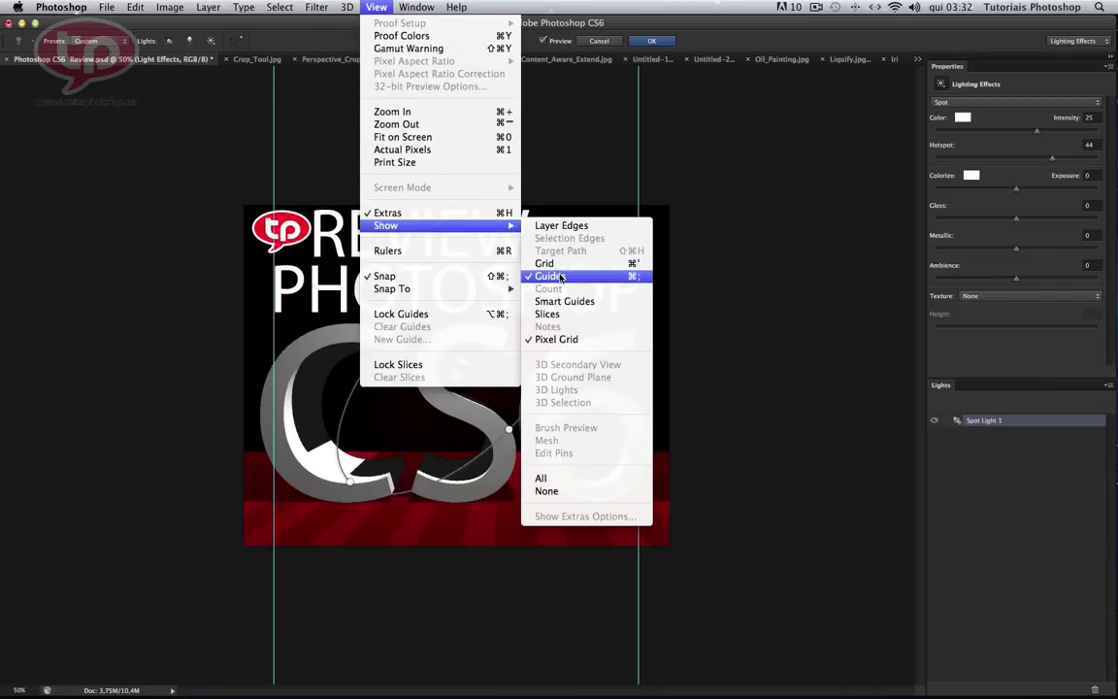
pyautogui.click(550, 276)
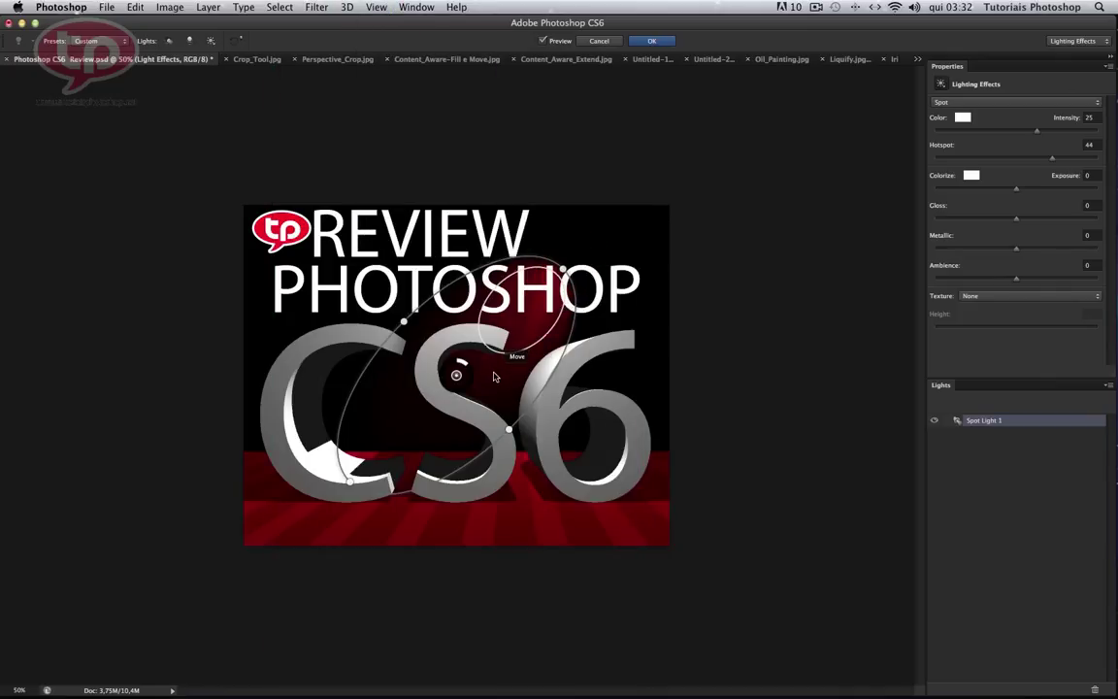
# - Enlarge and reposition the spotlight to cover the whole banner, raising intensity to 39
pyautogui.moveTo(493, 377); pyautogui.dragTo(554, 332)
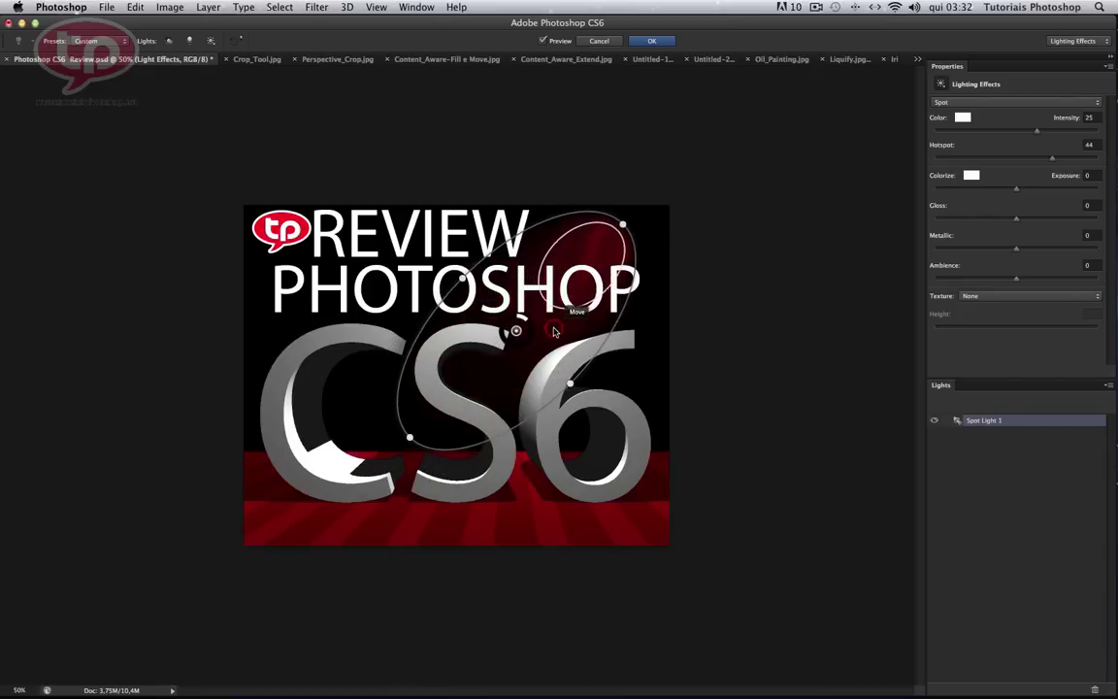
pyautogui.moveTo(418, 254); pyautogui.dragTo(427, 258)
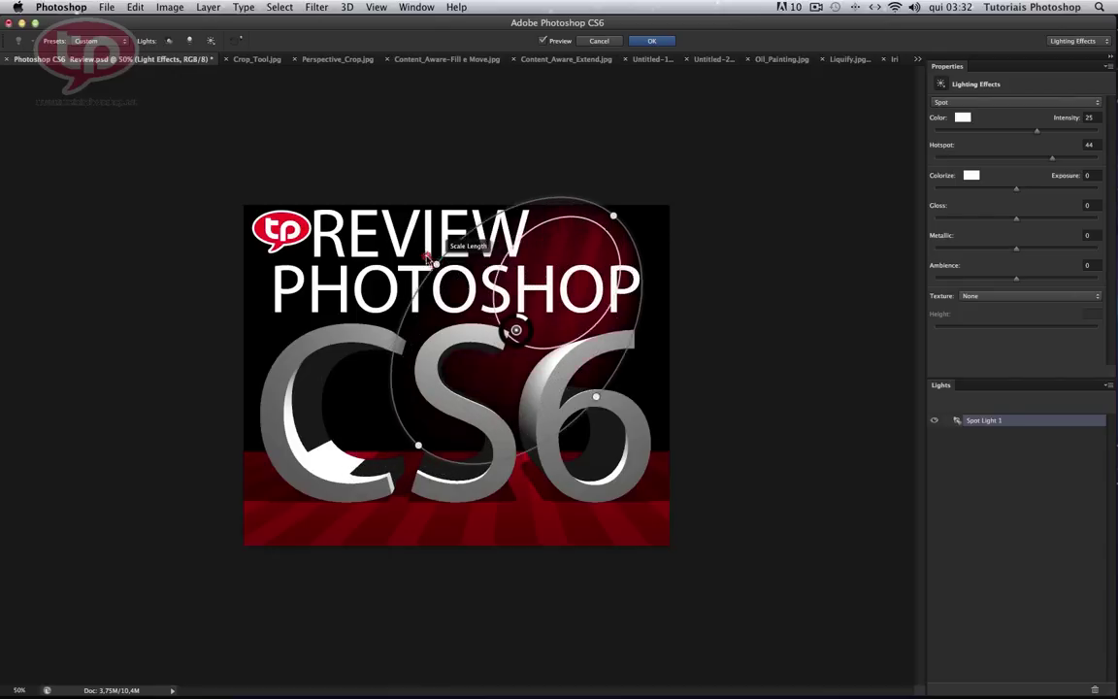
pyautogui.moveTo(417, 446)
pyautogui.mouseDown()
pyautogui.moveTo(343, 451)
pyautogui.moveTo(273, 490)
pyautogui.mouseUp()
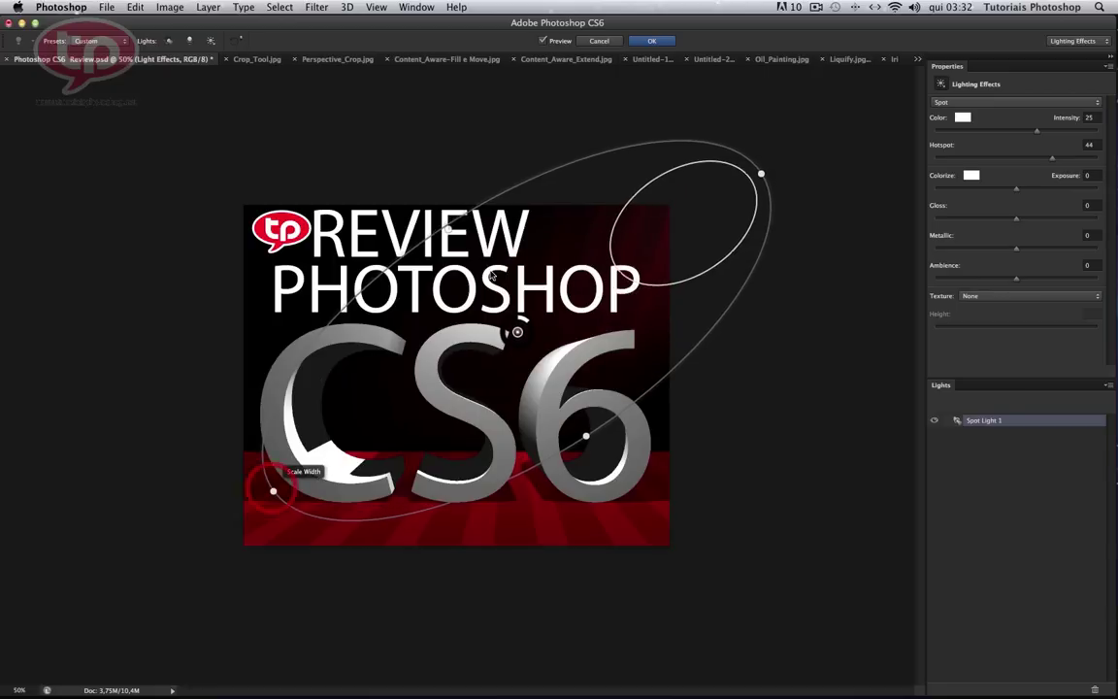
pyautogui.moveTo(427, 220); pyautogui.dragTo(418, 165)
pyautogui.moveTo(511, 235); pyautogui.dragTo(515, 273)
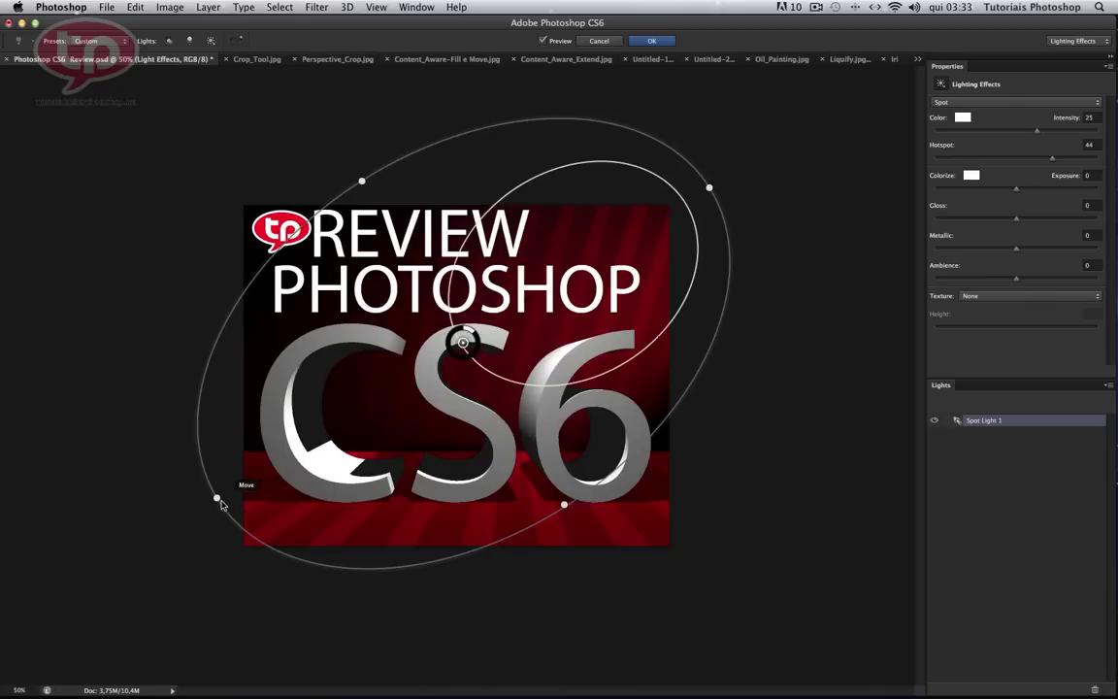
pyautogui.moveTo(217, 500); pyautogui.dragTo(224, 522)
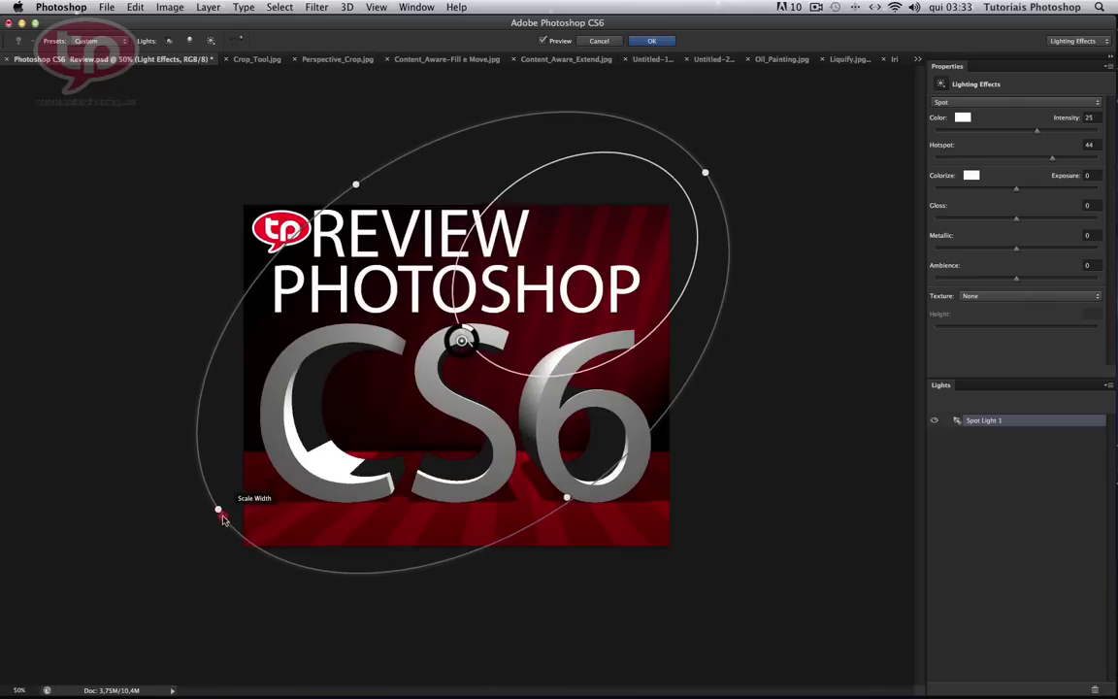
pyautogui.moveTo(539, 330)
pyautogui.mouseDown()
pyautogui.moveTo(587, 295)
pyautogui.moveTo(564, 291)
pyautogui.mouseUp()
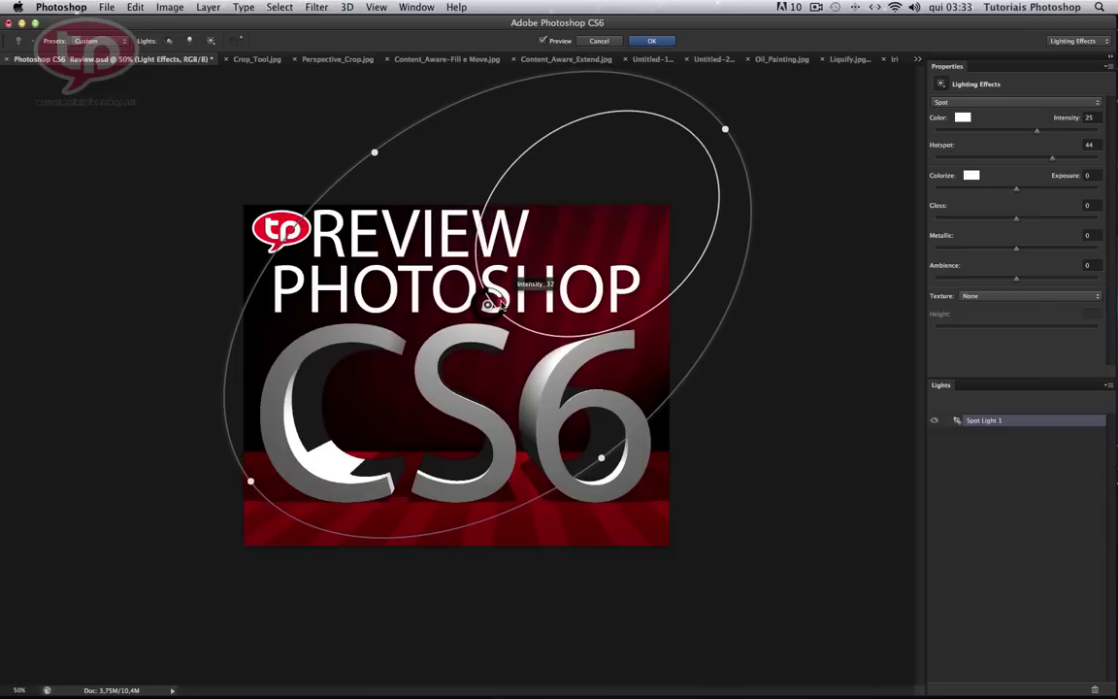
pyautogui.moveTo(503, 303); pyautogui.dragTo(575, 277)
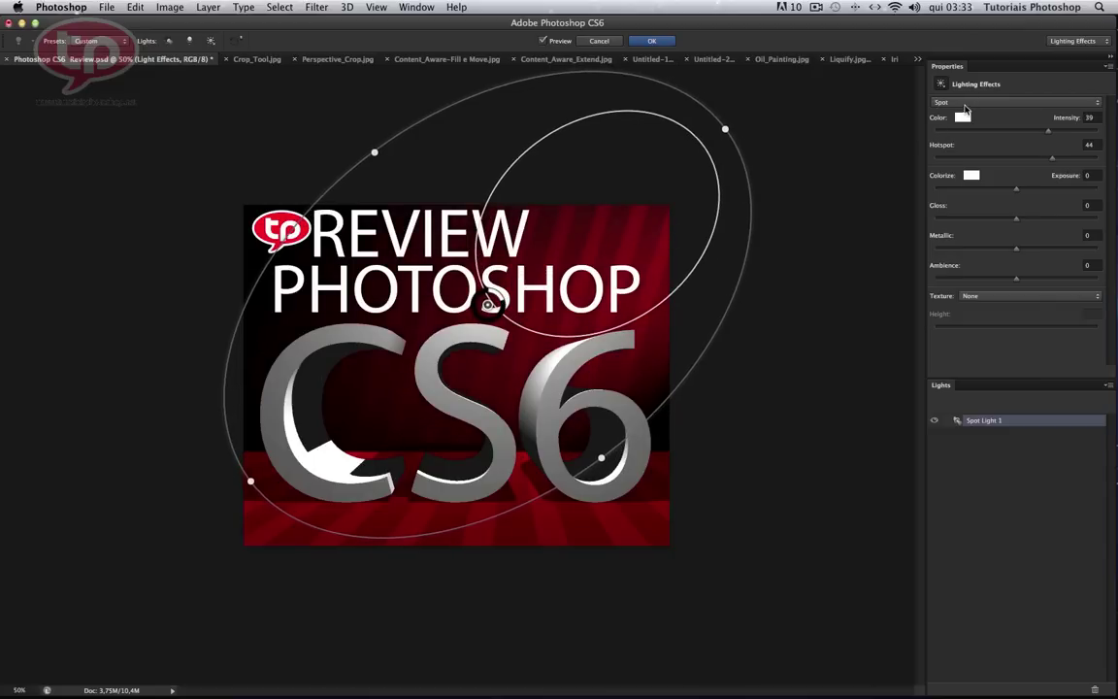
pyautogui.click(966, 103)
# - Try a smaller Point light over the S, then switch to Infinite and rotate its direction
pyautogui.click(968, 97)
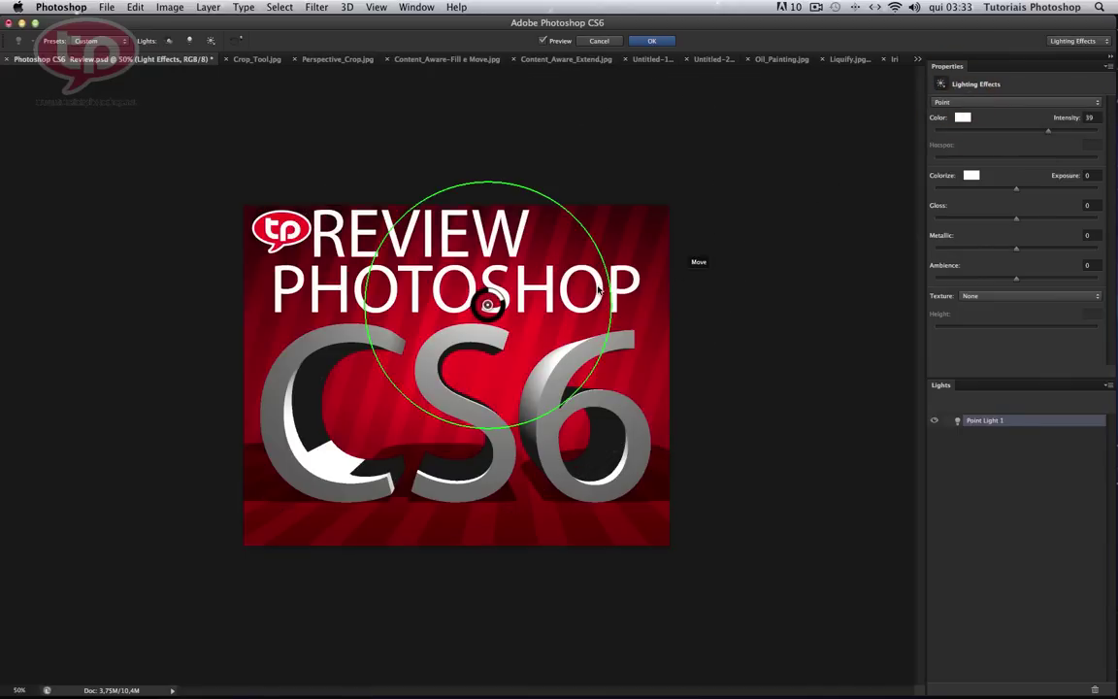
pyautogui.moveTo(594, 245)
pyautogui.mouseDown()
pyautogui.moveTo(579, 263)
pyautogui.moveTo(590, 276)
pyautogui.mouseUp()
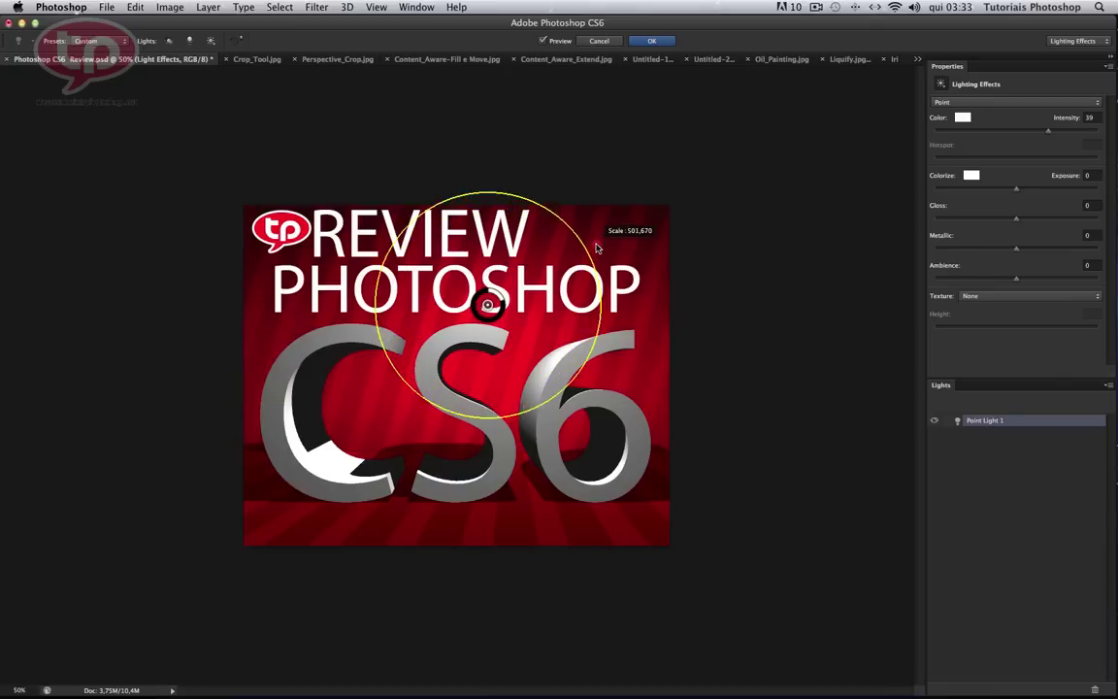
pyautogui.moveTo(488, 305)
pyautogui.mouseDown()
pyautogui.moveTo(454, 339)
pyautogui.moveTo(430, 327)
pyautogui.mouseUp()
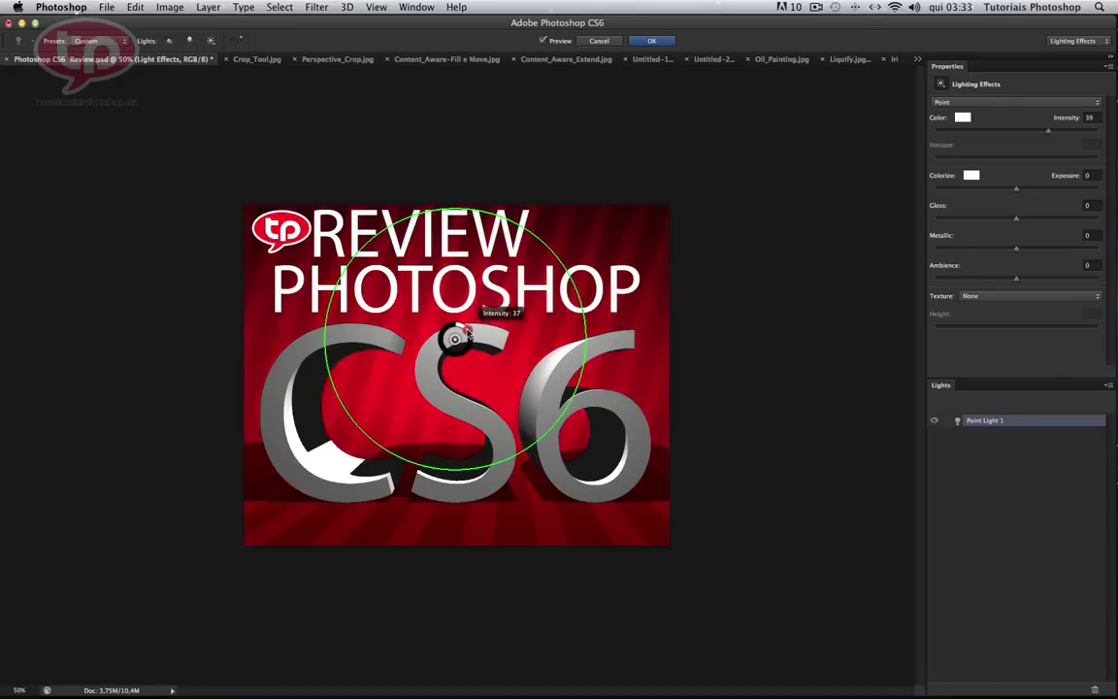
pyautogui.click(964, 101)
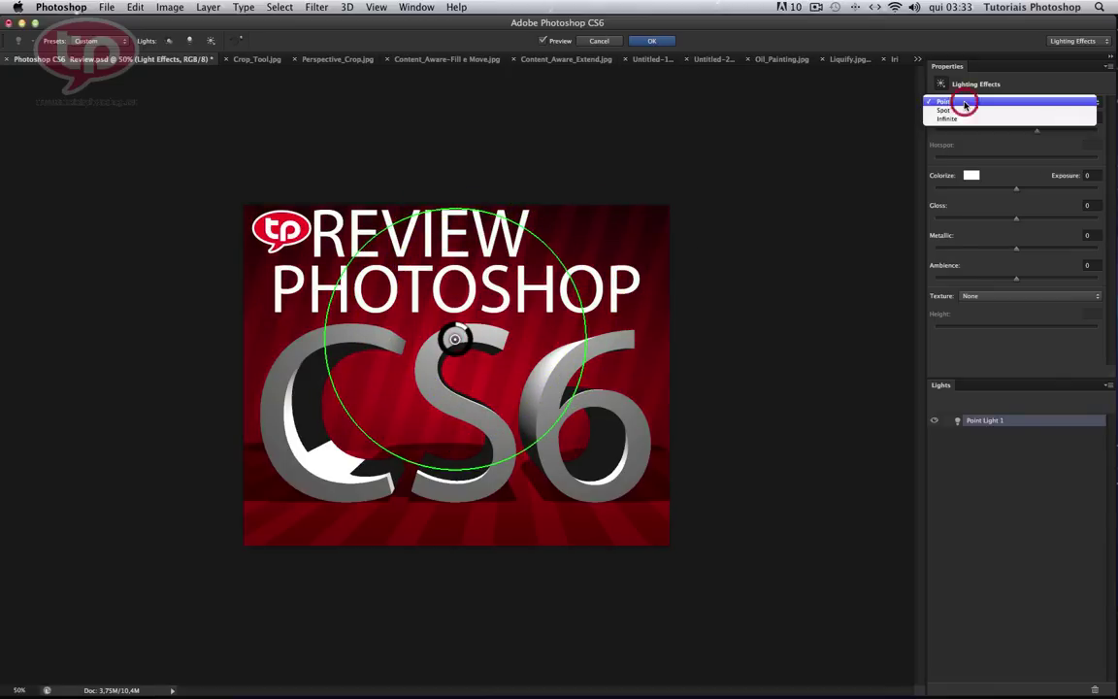
pyautogui.click(961, 115)
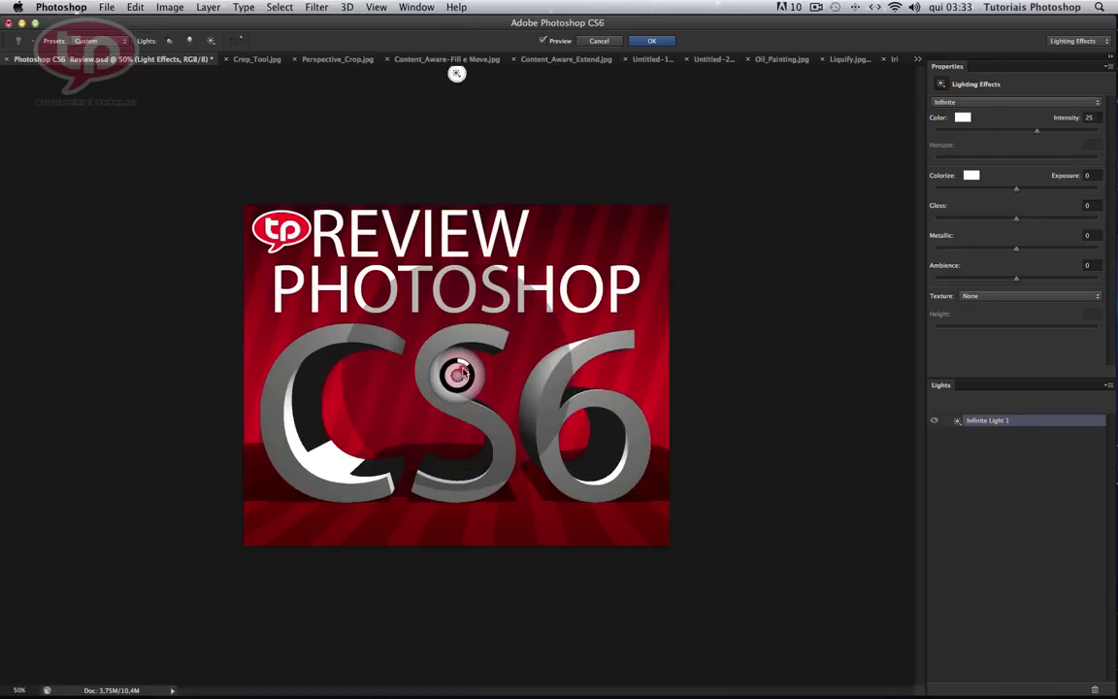
pyautogui.moveTo(464, 374)
pyautogui.mouseDown()
pyautogui.moveTo(416, 373)
pyautogui.moveTo(456, 375)
pyautogui.mouseUp()
# - Switch back to a Spot light, enlarge it across the banner at intensity 30, and apply it
pyautogui.click(948, 103)
pyautogui.click(946, 90)
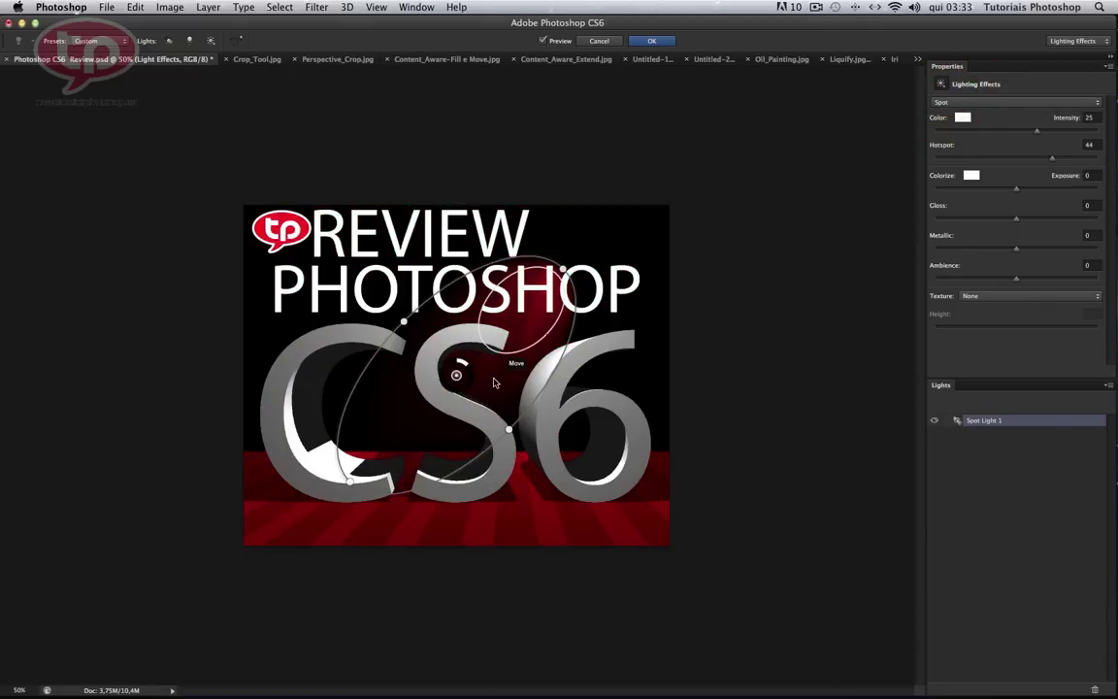
pyautogui.moveTo(493, 382); pyautogui.dragTo(534, 355)
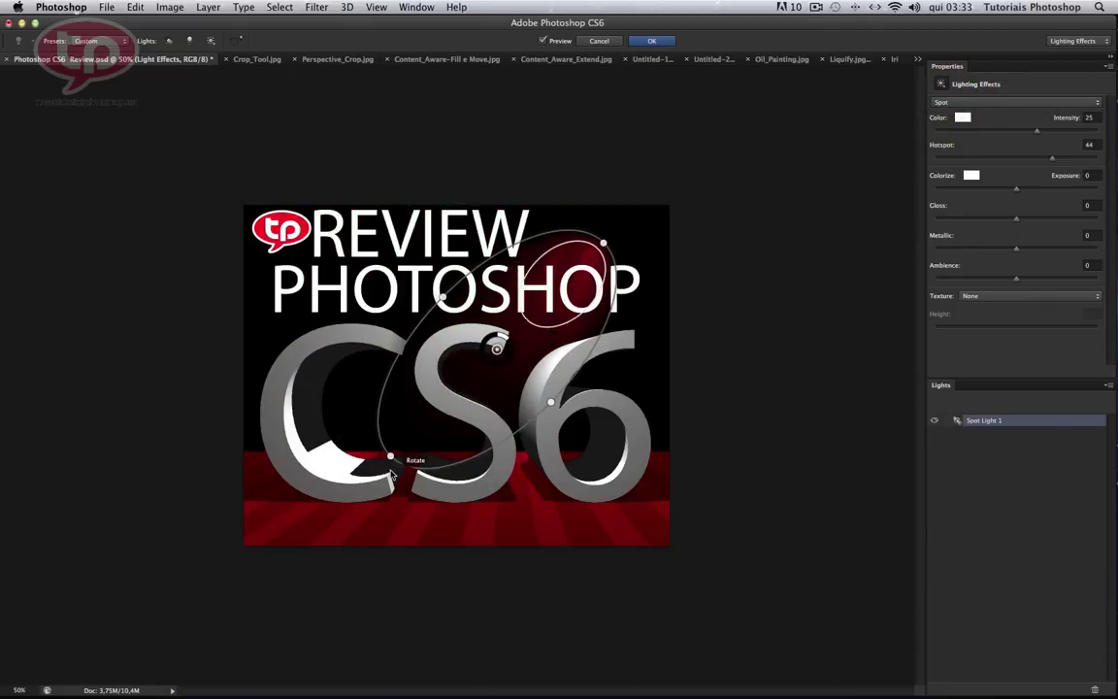
pyautogui.moveTo(390, 458); pyautogui.dragTo(307, 492)
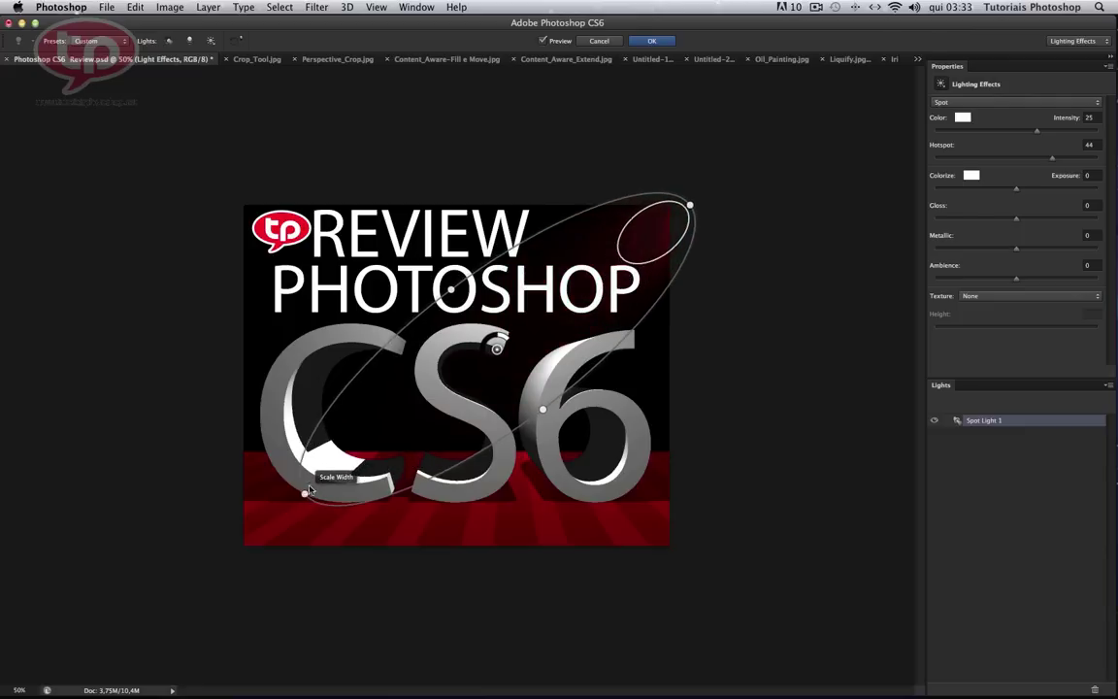
pyautogui.moveTo(452, 289); pyautogui.dragTo(393, 197)
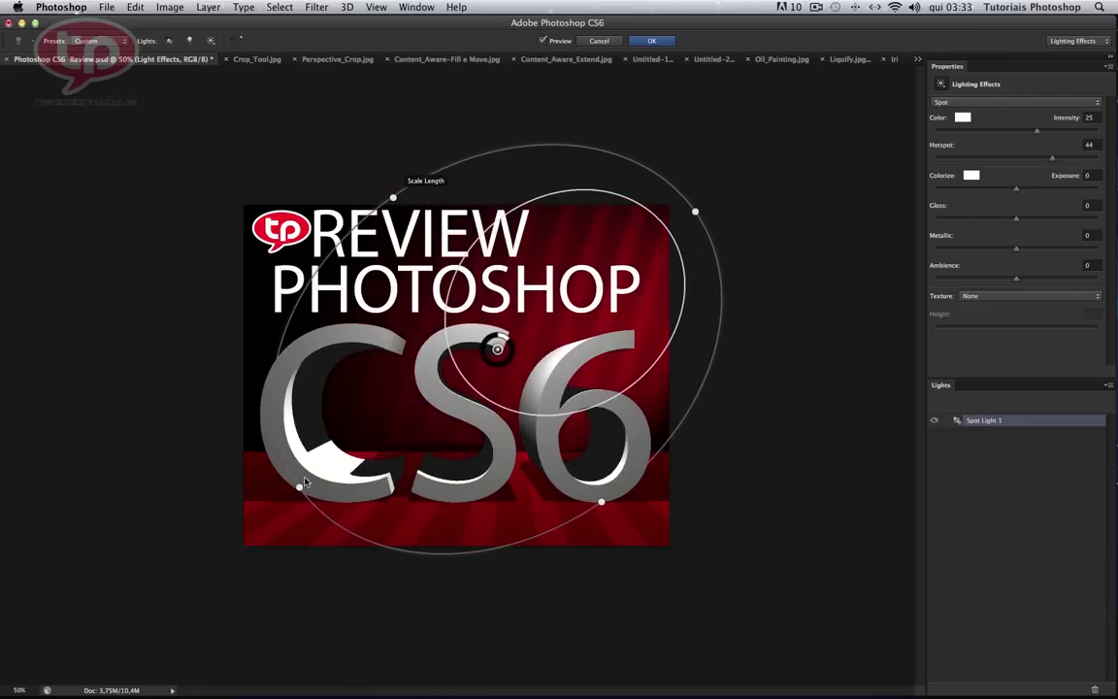
pyautogui.moveTo(301, 485); pyautogui.dragTo(224, 517)
pyautogui.moveTo(519, 279)
pyautogui.mouseDown()
pyautogui.moveTo(520, 325)
pyautogui.moveTo(513, 317)
pyautogui.mouseUp()
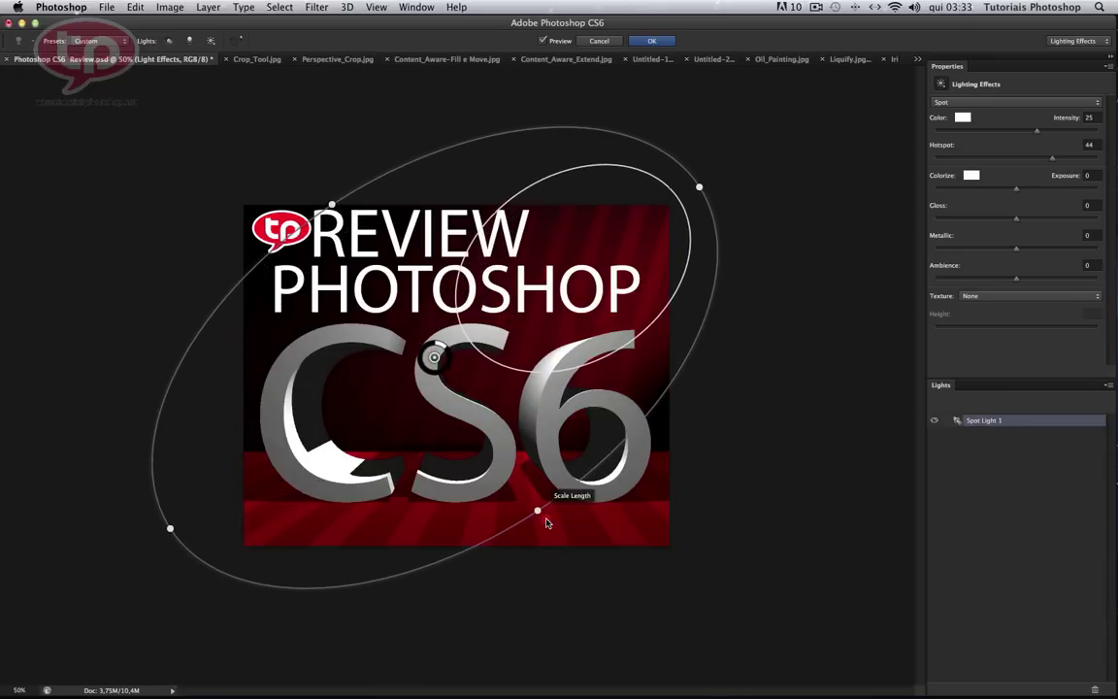
pyautogui.moveTo(547, 524); pyautogui.dragTo(553, 549)
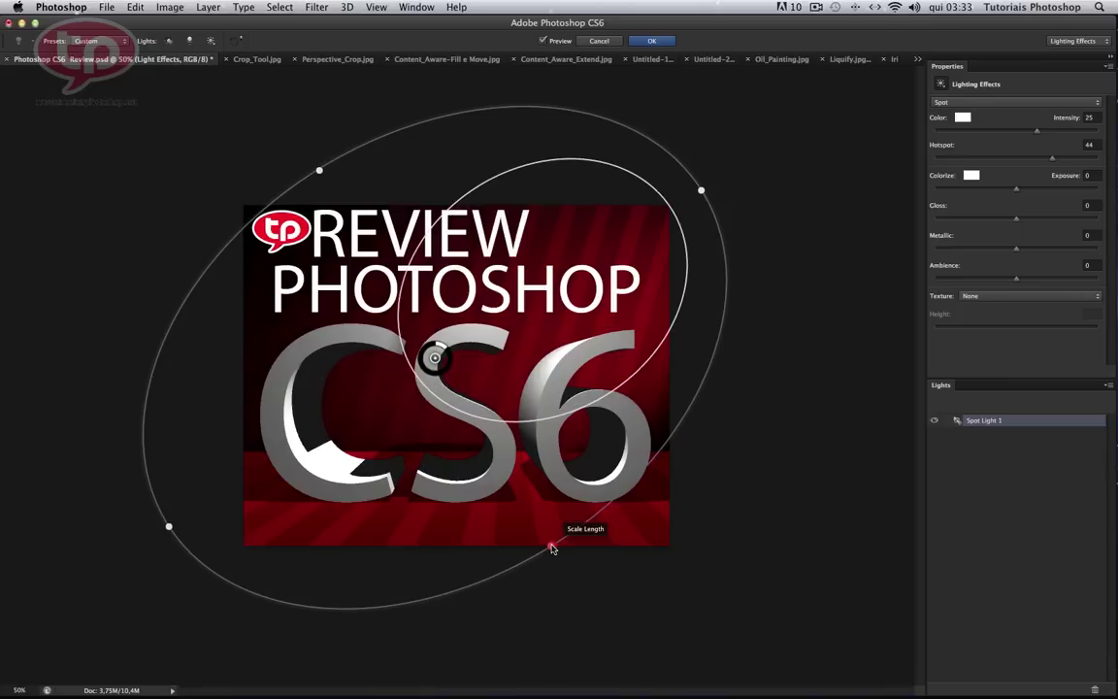
pyautogui.moveTo(538, 377); pyautogui.dragTo(566, 362)
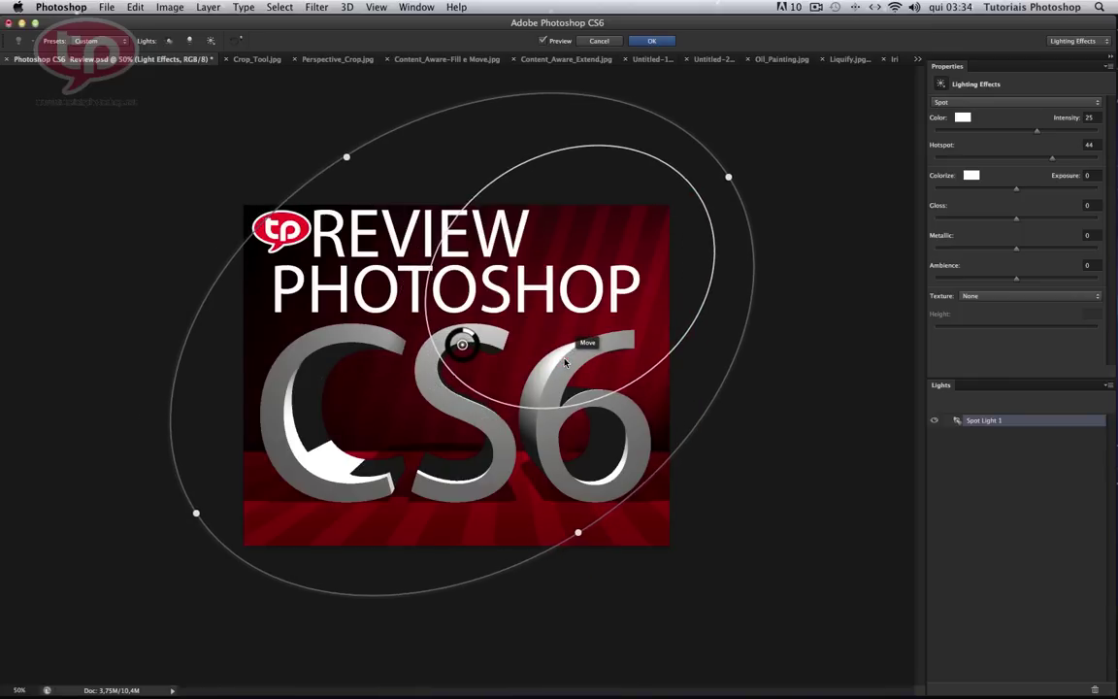
pyautogui.moveTo(476, 337); pyautogui.dragTo(473, 336)
pyautogui.click(653, 42)
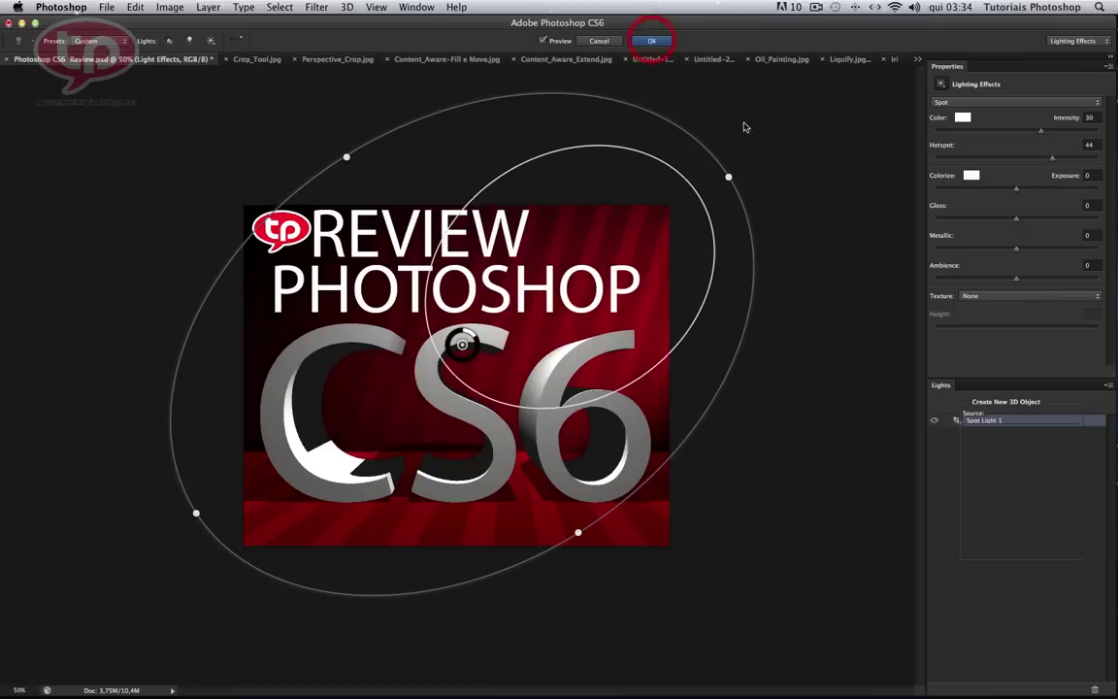
# - Reapply the intensity-30 spotlight to Layer 4, nudged slightly lower over CS6
pyautogui.click(1068, 358)
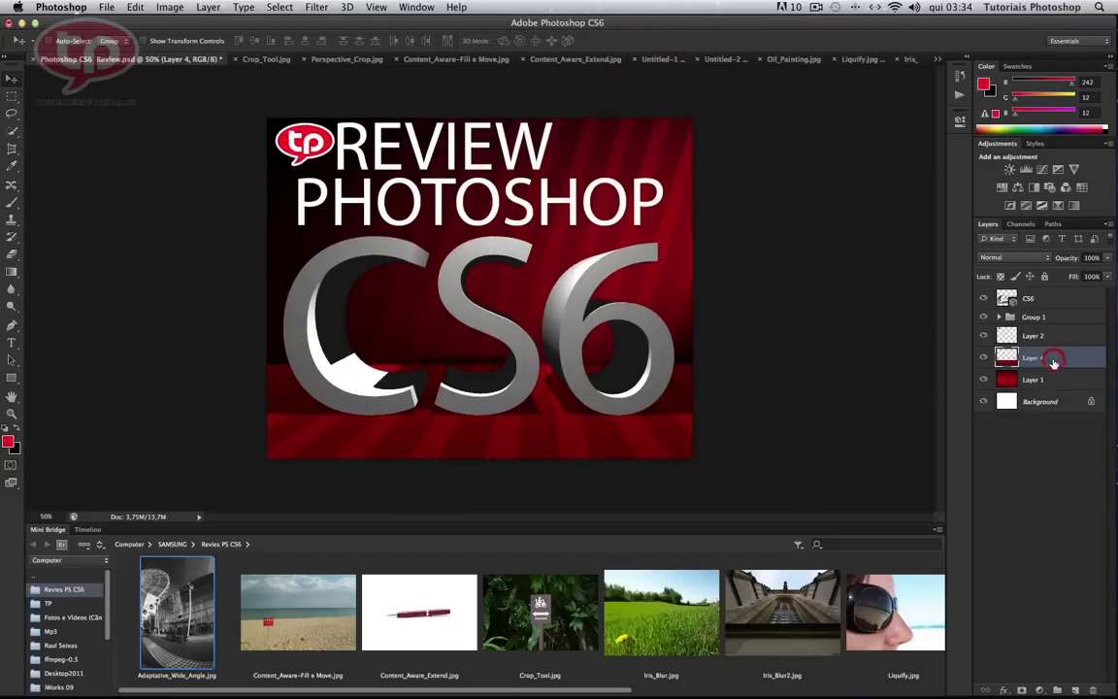
pyautogui.click(316, 6)
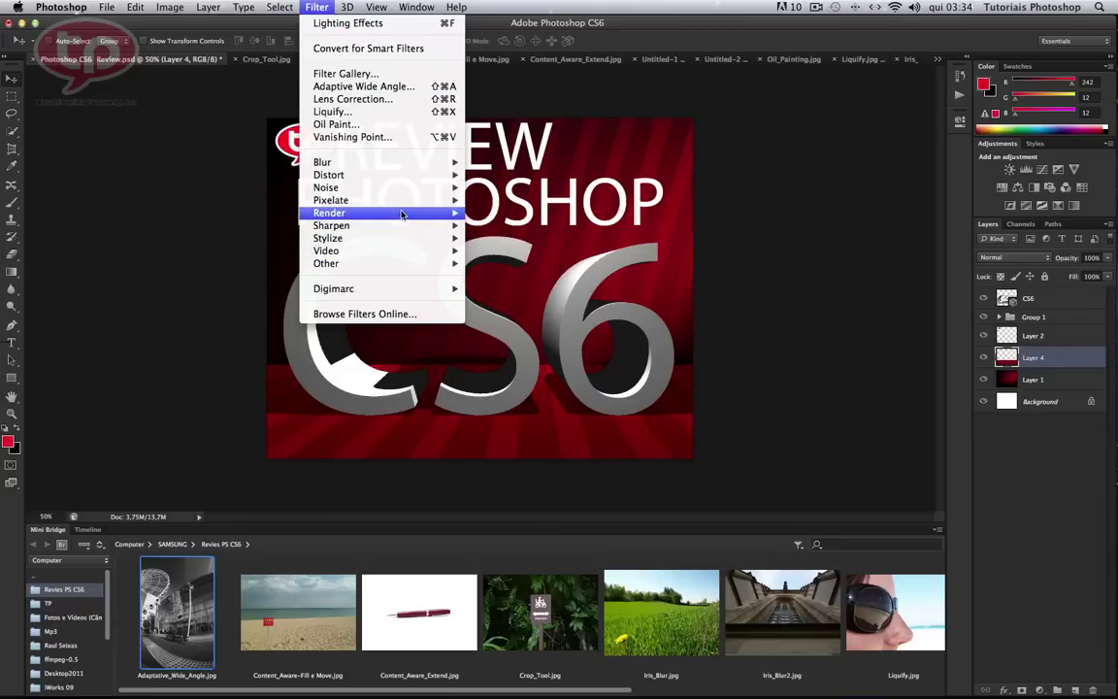
pyautogui.moveTo(330, 212)
pyautogui.click(501, 264)
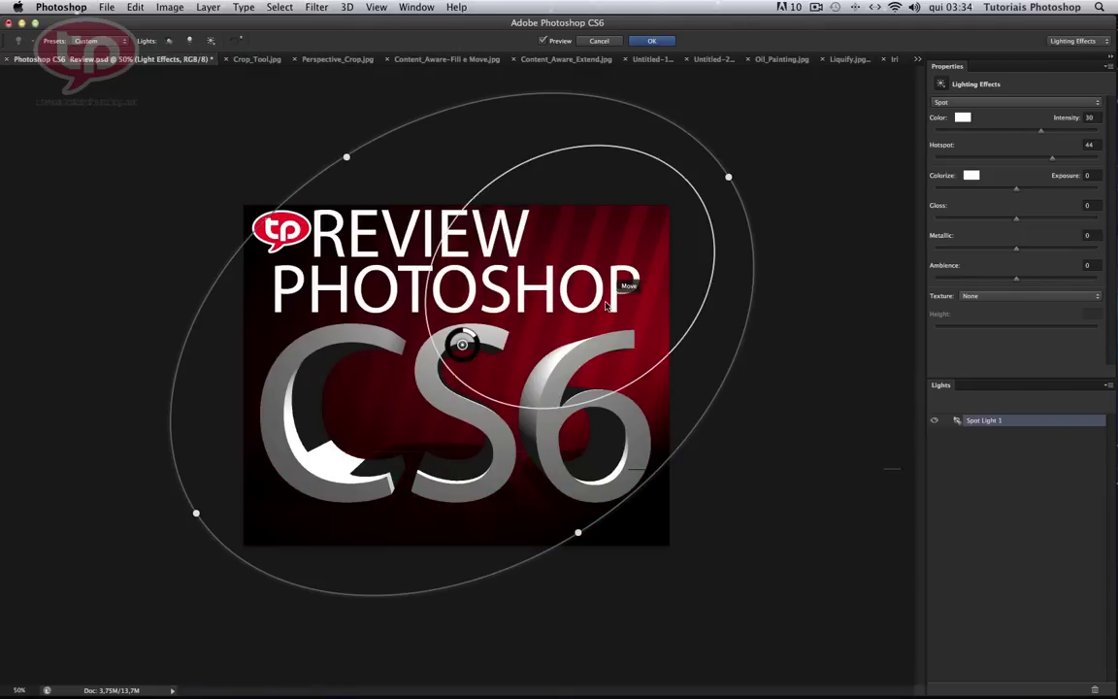
pyautogui.moveTo(610, 331); pyautogui.dragTo(612, 352)
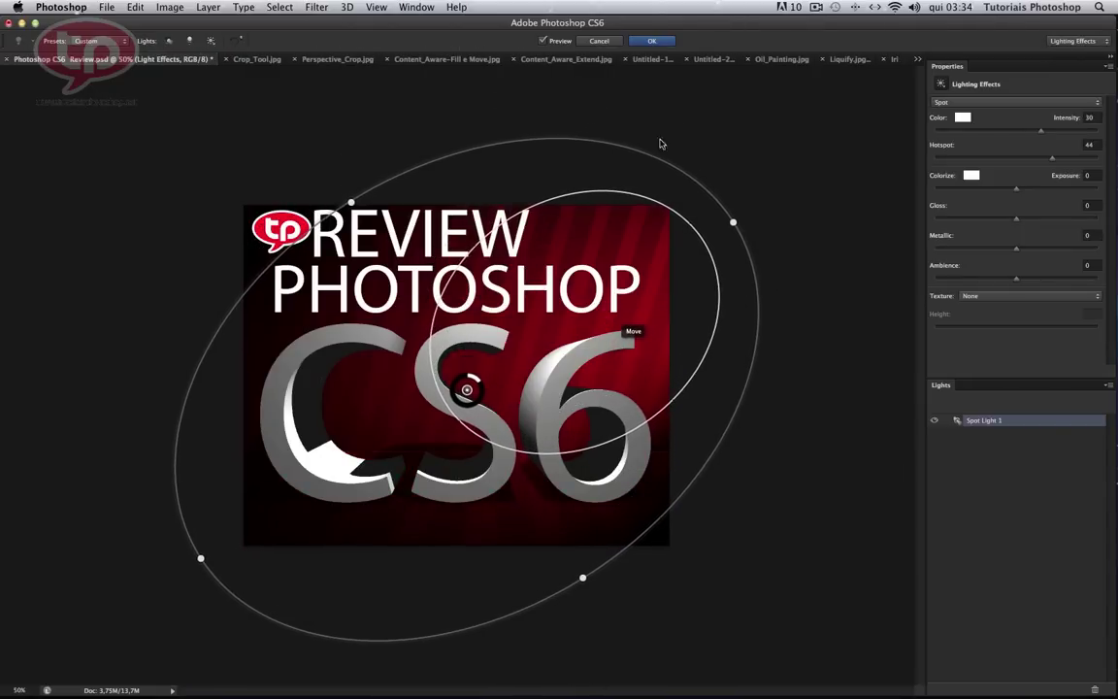
pyautogui.click(641, 43)
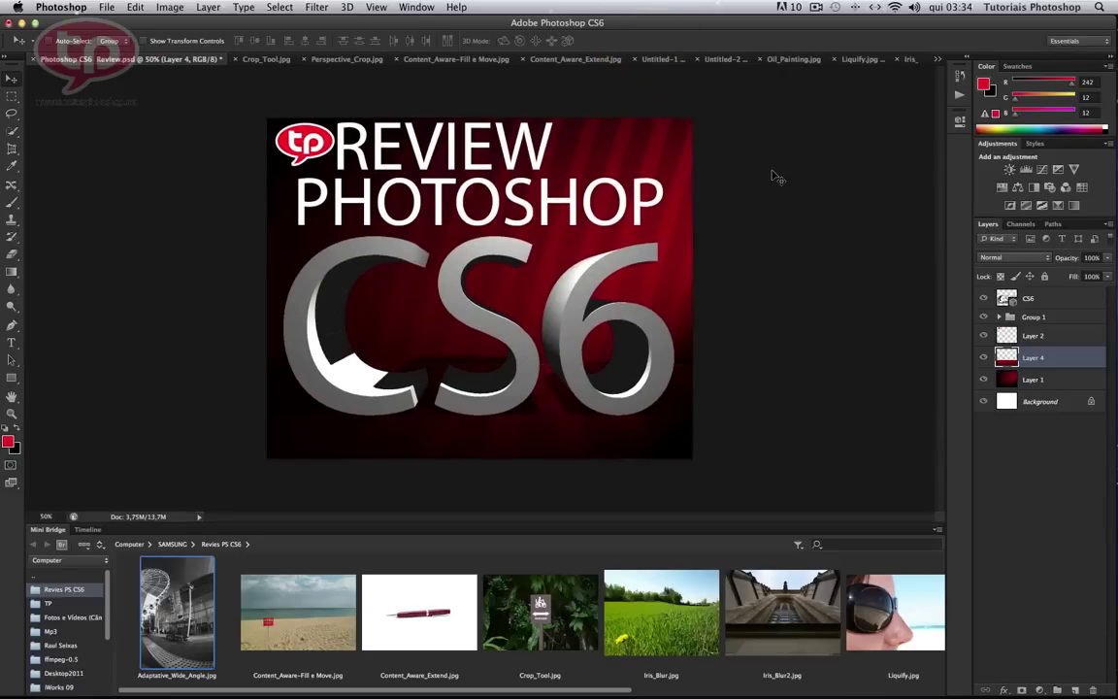